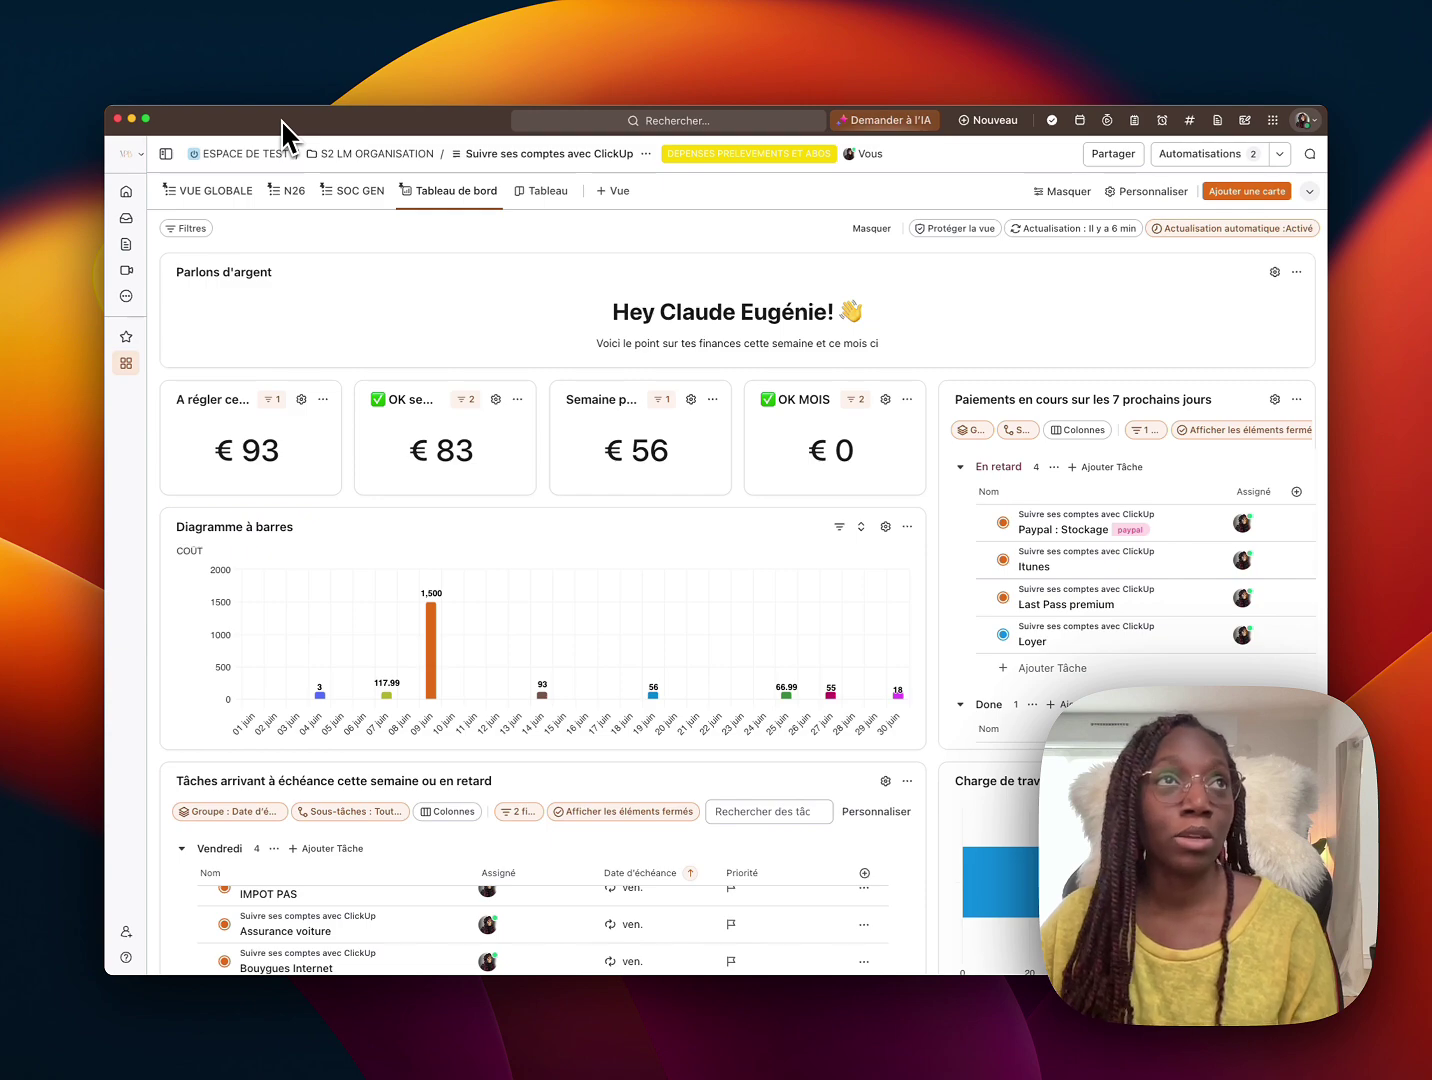
Switch to the VUE GLOBALE list view and bring up the field types available for a new column
{"action": "mouse_move", "coordinate": [282, 122]}
{"action": "left_mouse_down"}
{"action": "mouse_move", "coordinate": [403, 188]}
{"action": "mouse_move", "coordinate": [400, 147]}
{"action": "mouse_move", "coordinate": [281, 123]}
{"action": "left_mouse_up"}
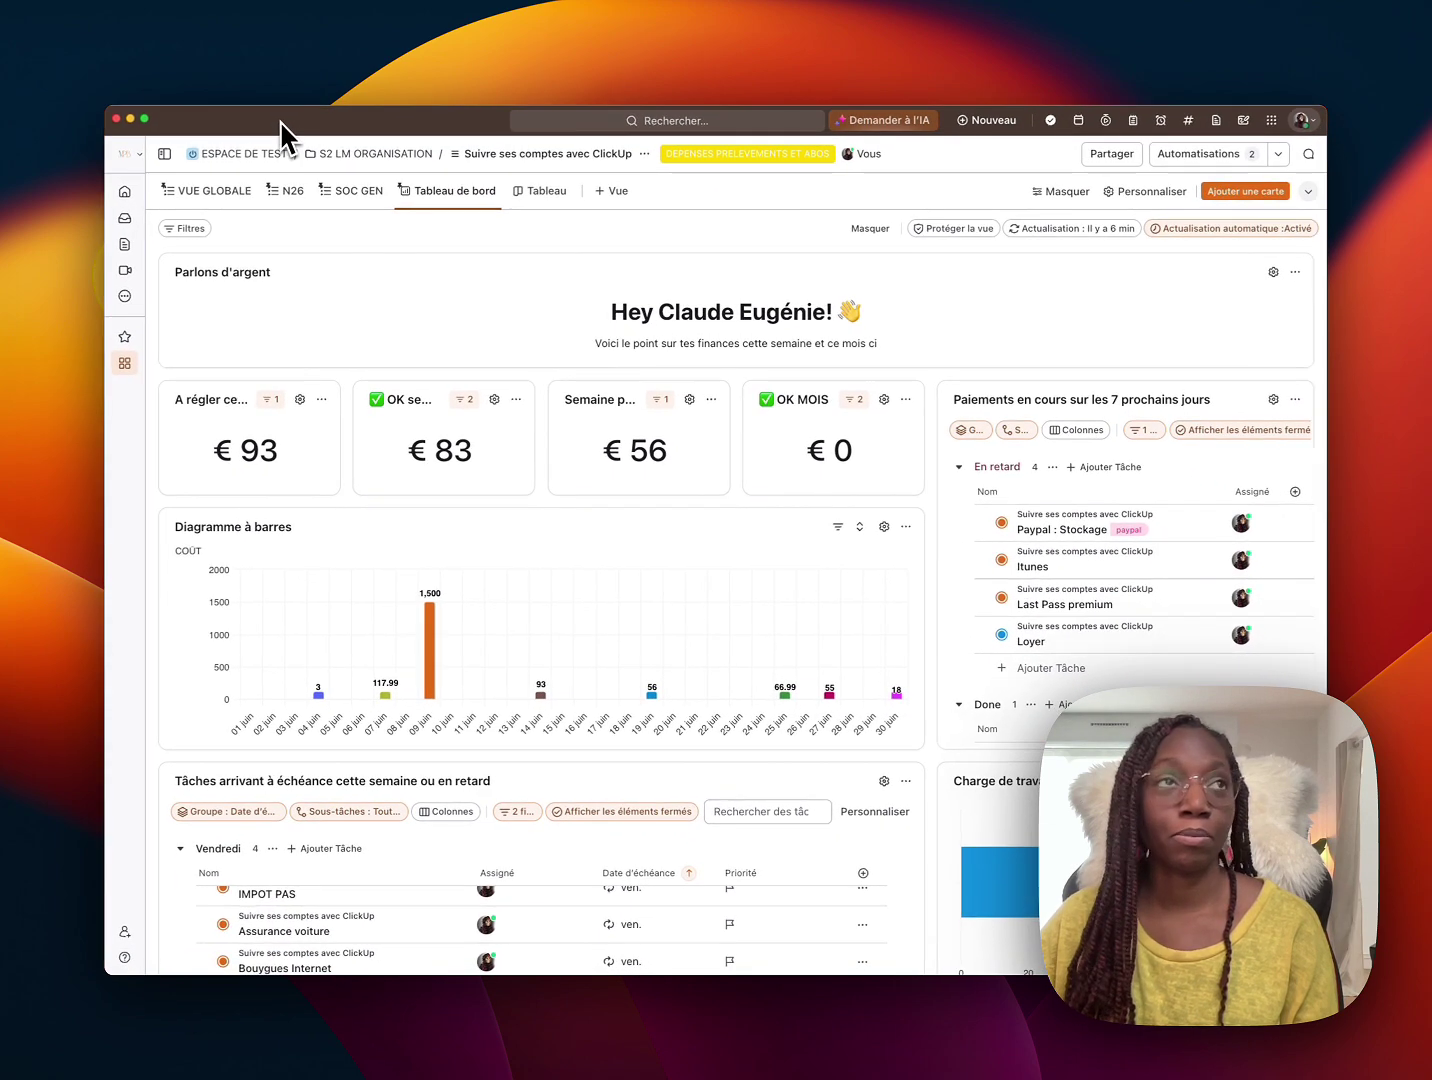
{"action": "left_click", "coordinate": [212, 192]}
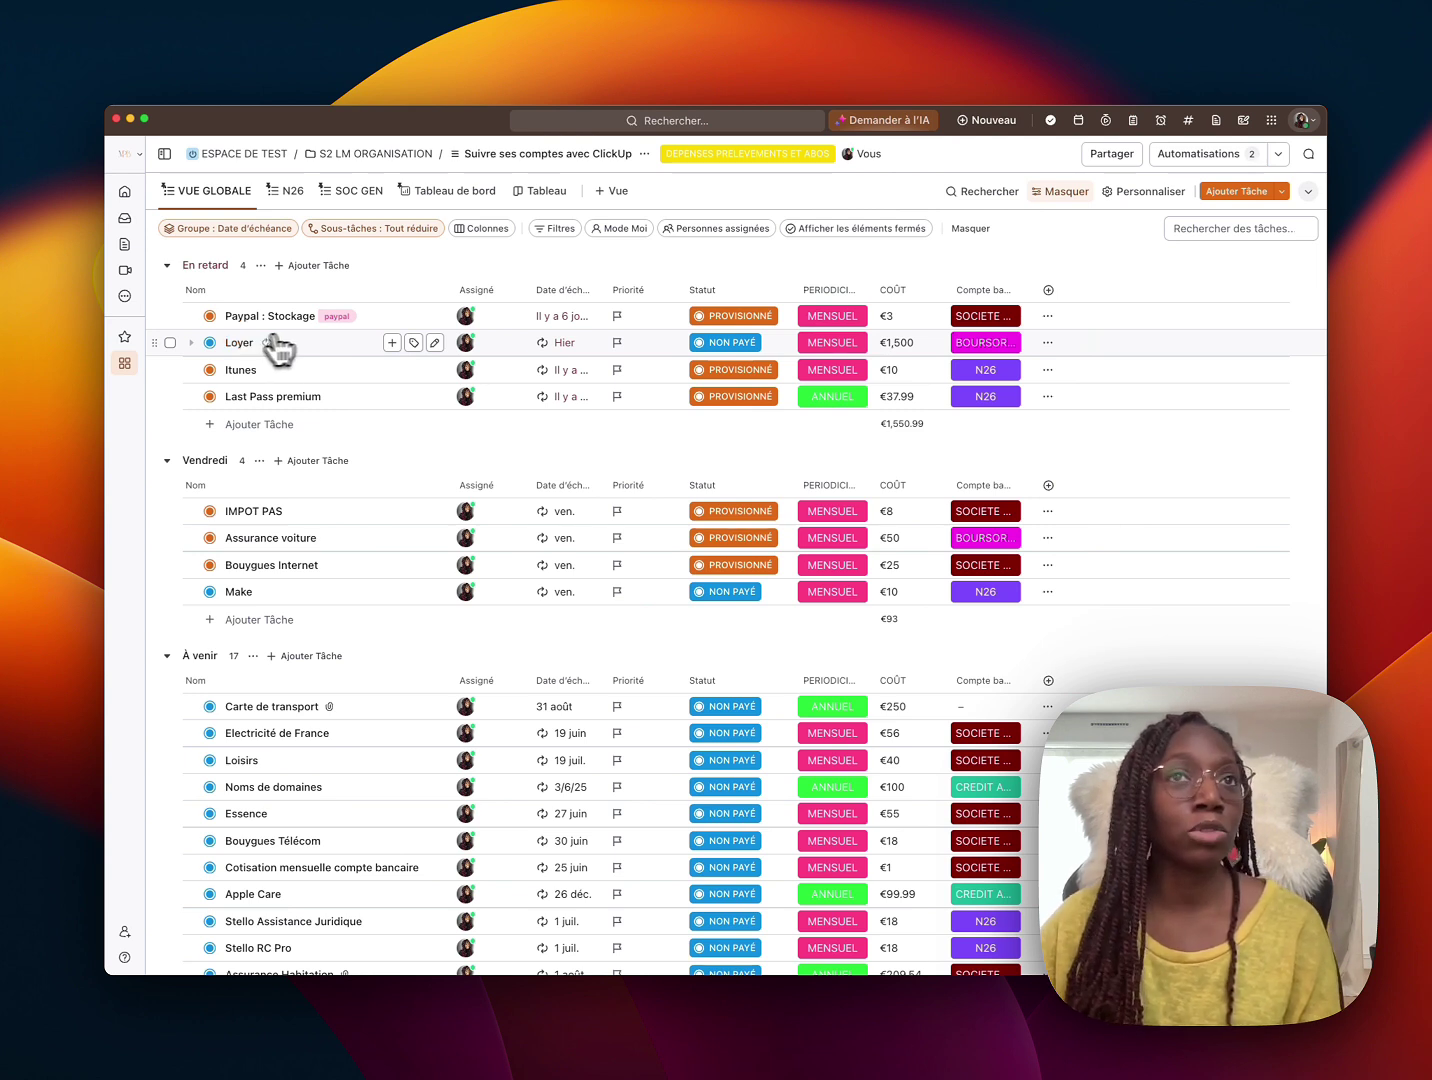
{"action": "left_click", "coordinate": [832, 399]}
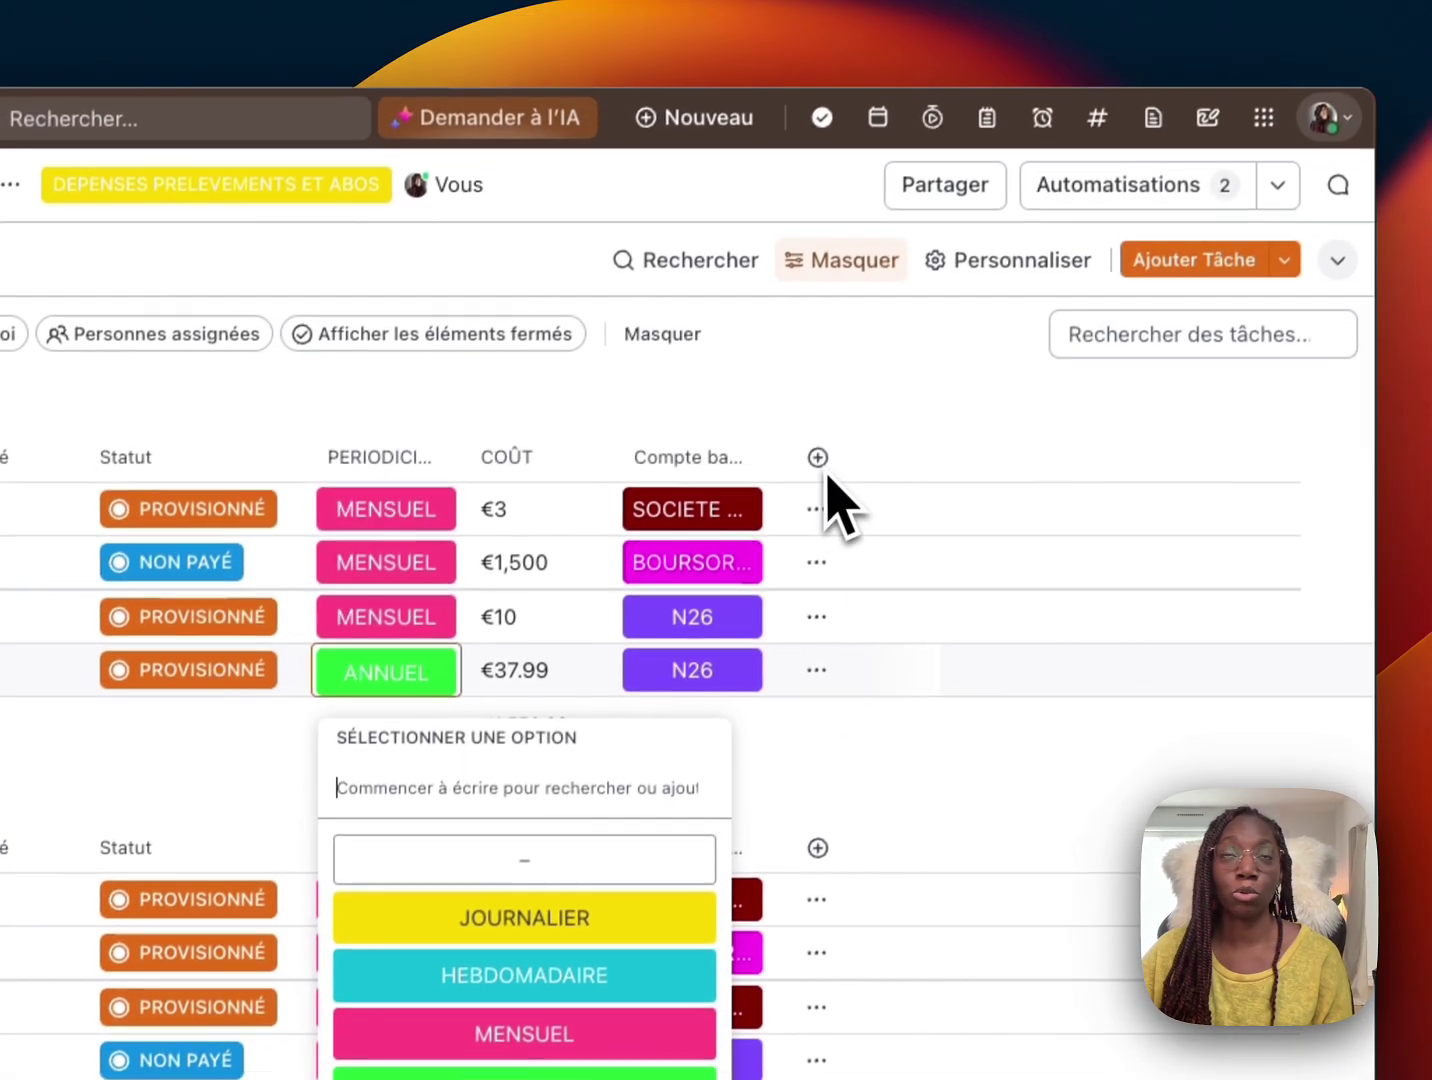
{"action": "left_click", "coordinate": [820, 462]}
{"action": "left_click", "coordinate": [817, 457]}
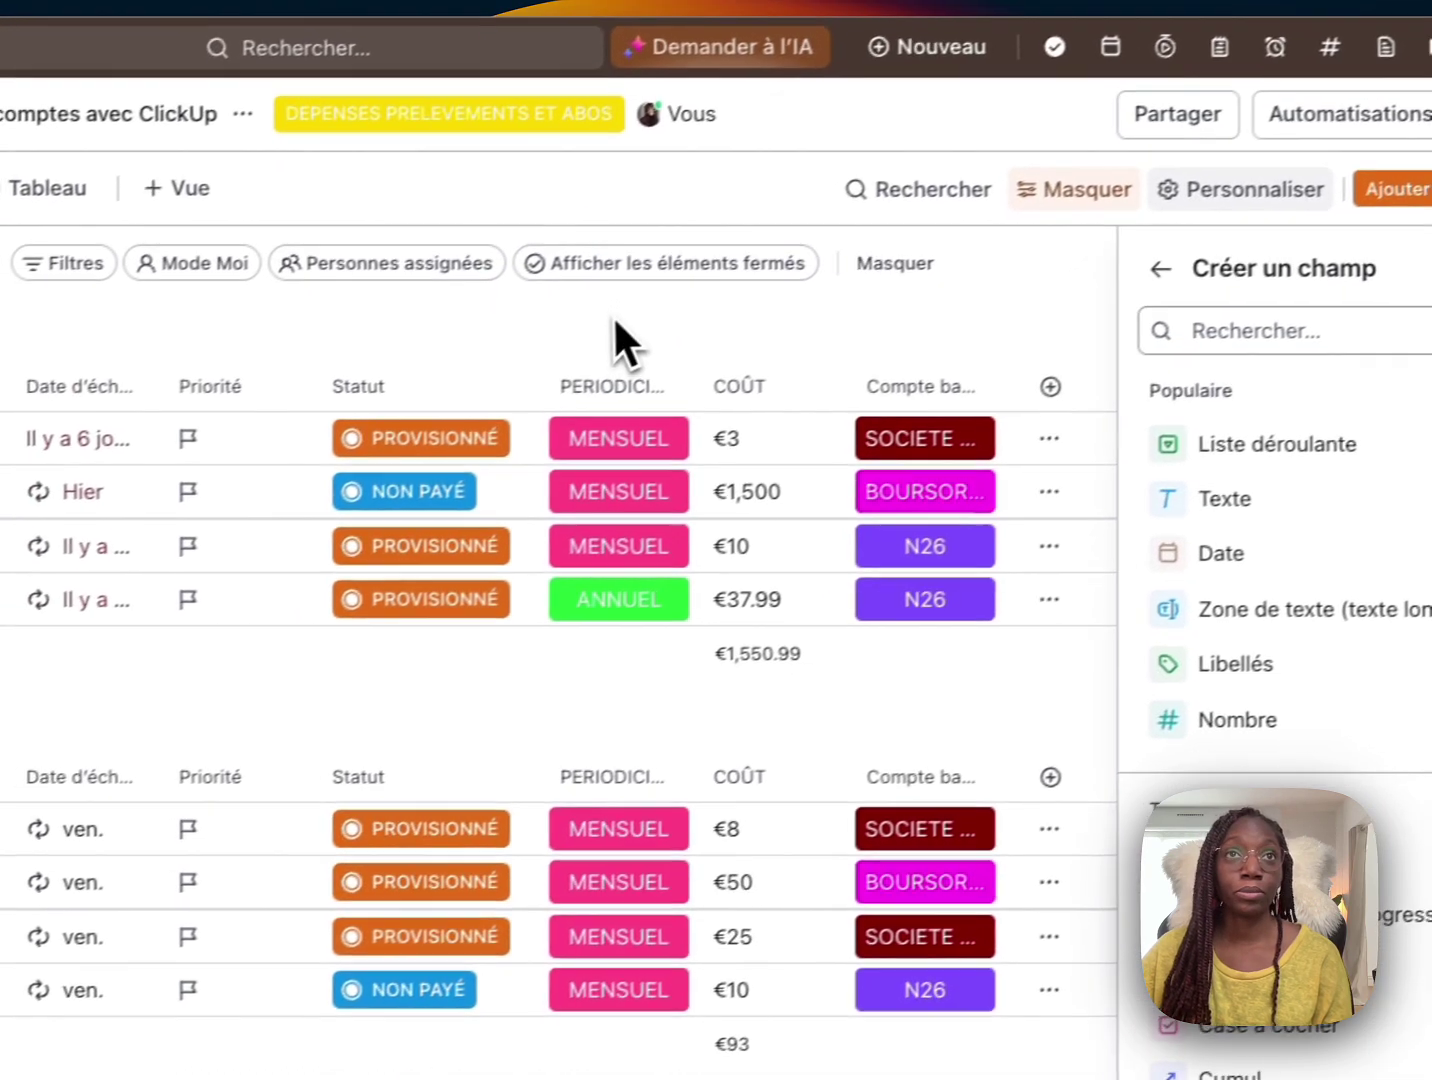
Examine the PERIODICITE options of Last Pass premium and the status options of Paypal : Stockage
{"action": "left_click", "coordinate": [373, 407]}
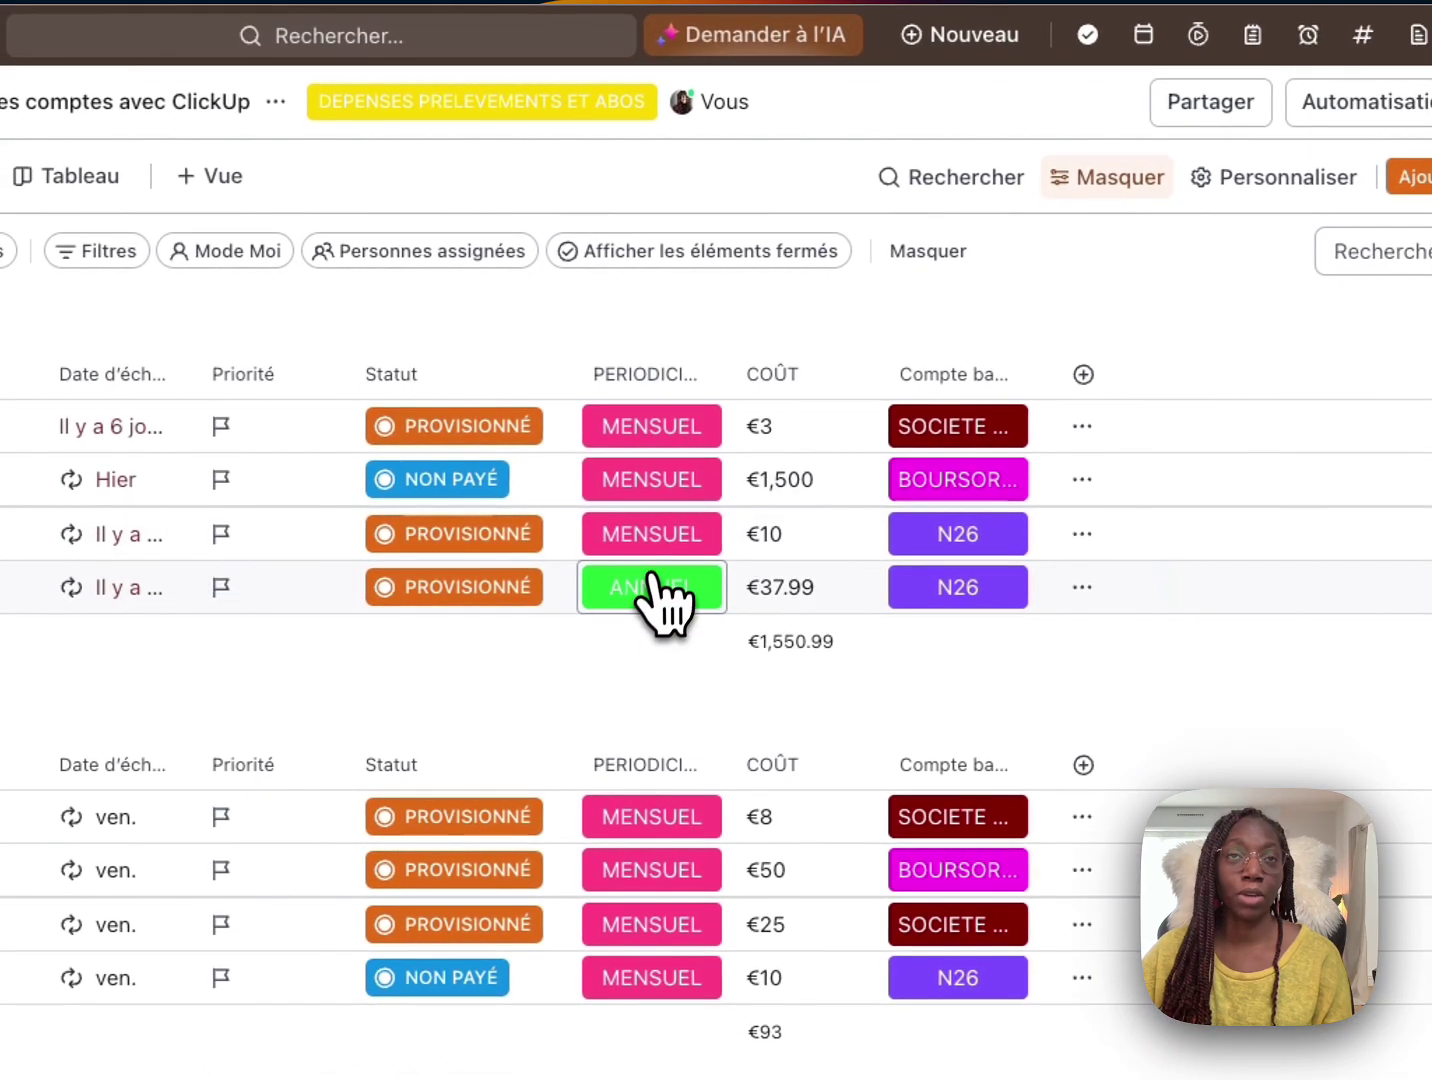
{"action": "left_click", "coordinate": [653, 585]}
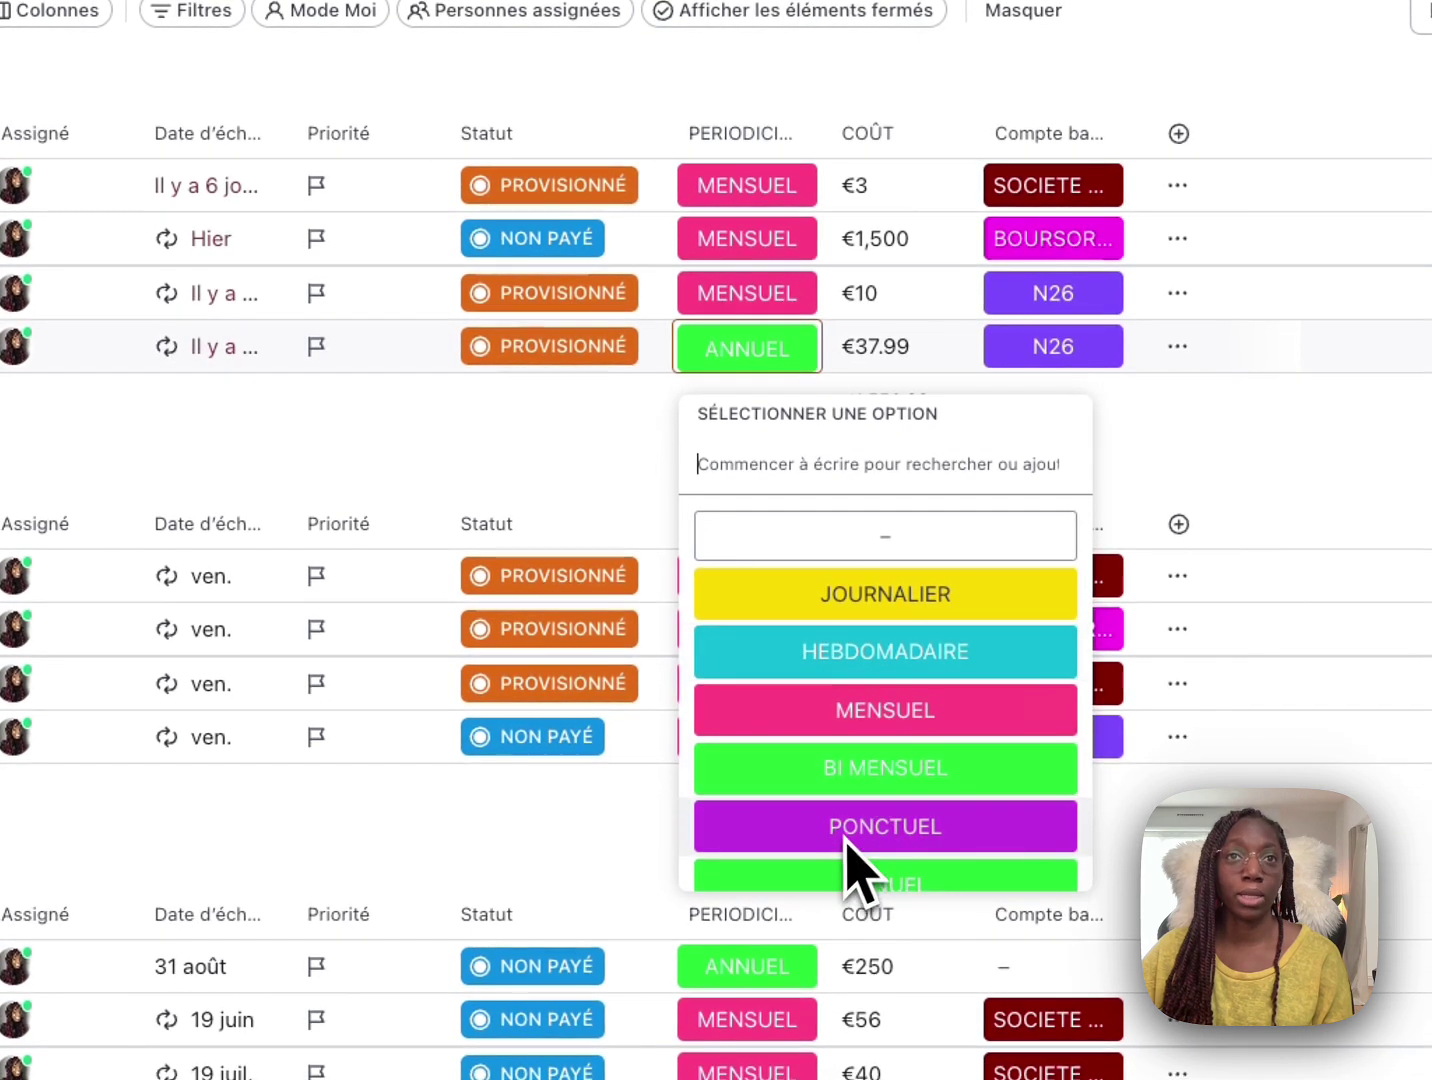
{"action": "scroll", "coordinate": [845, 845], "scroll_direction": "down", "scroll_amount": 2}
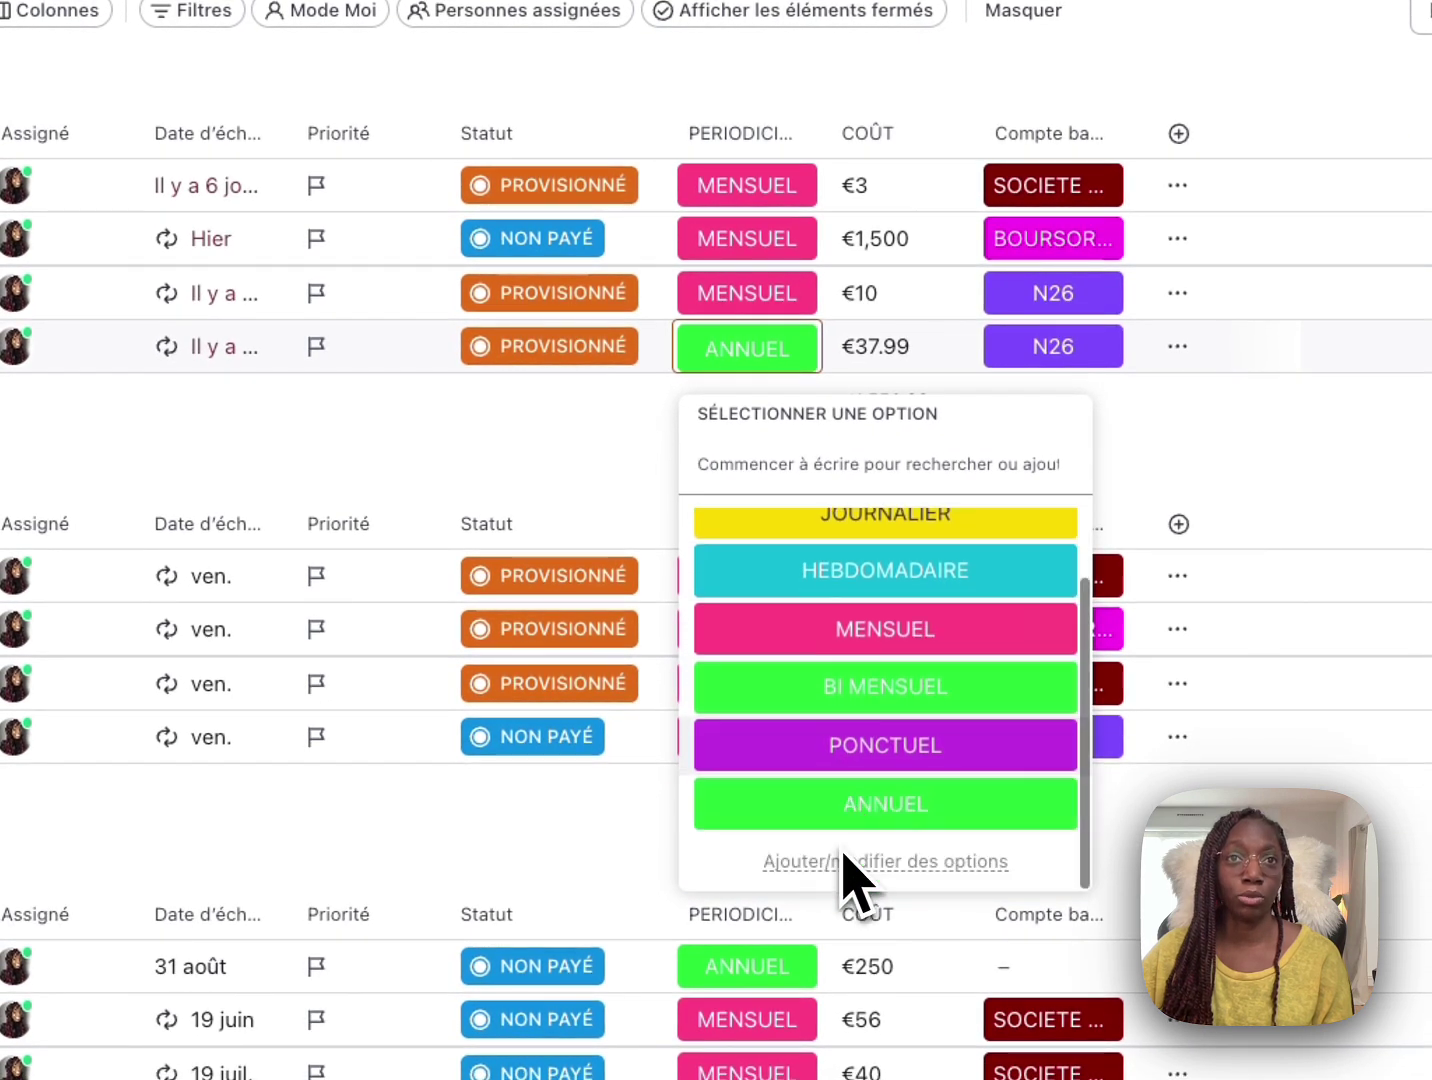
{"action": "left_click", "coordinate": [601, 441]}
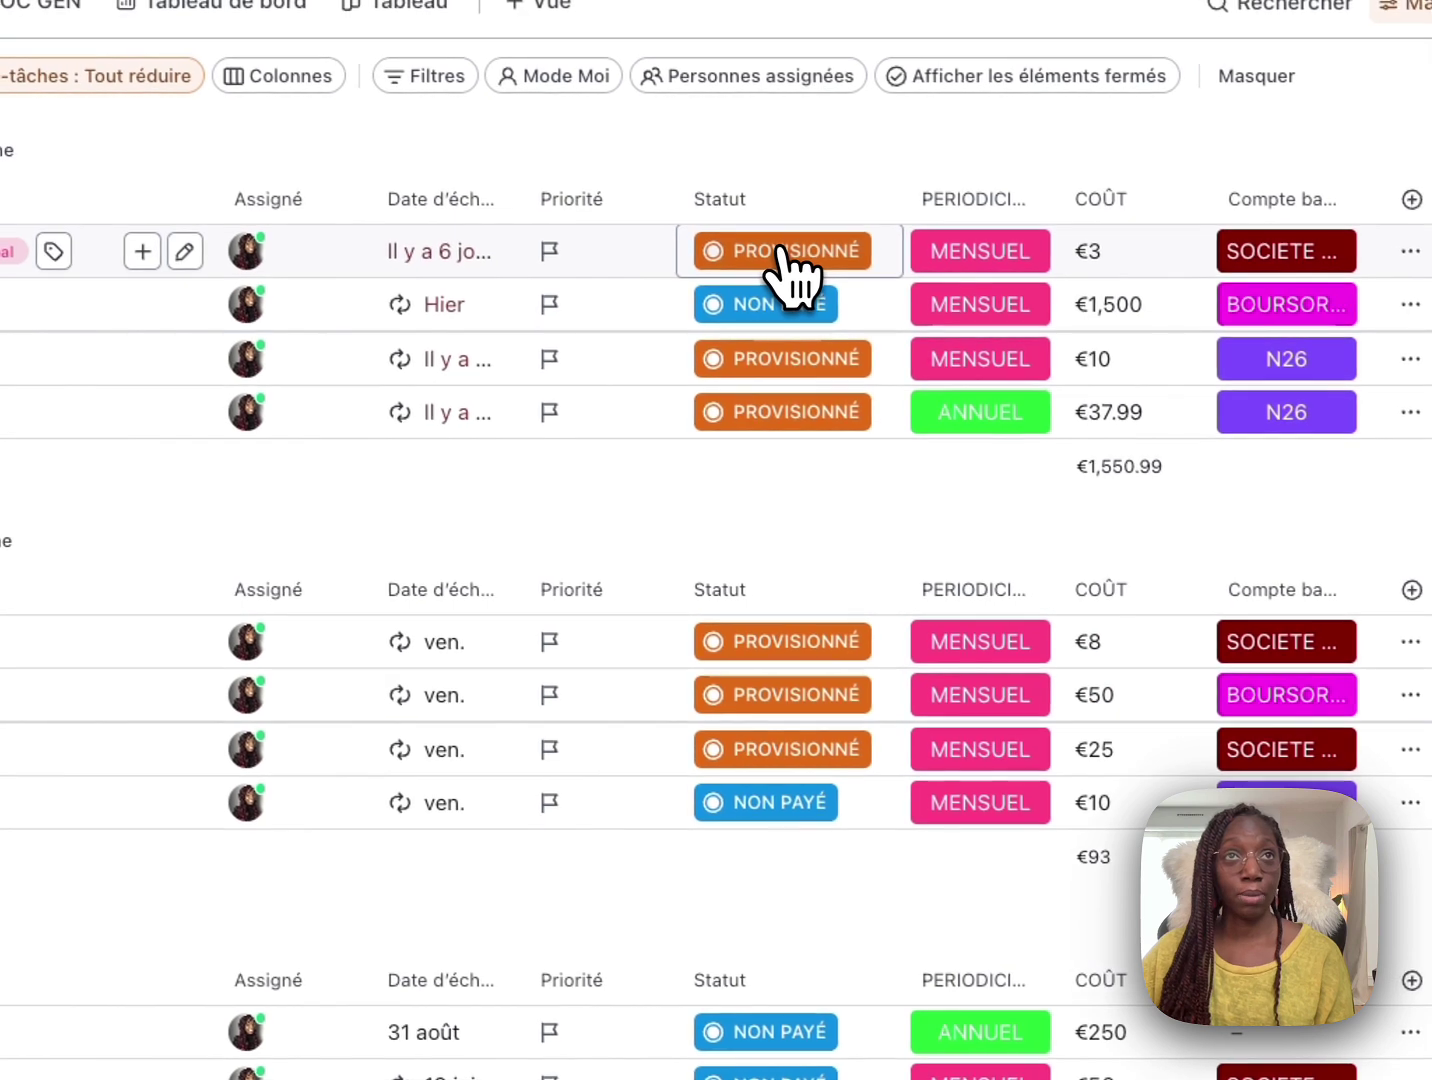
{"action": "left_click", "coordinate": [782, 252]}
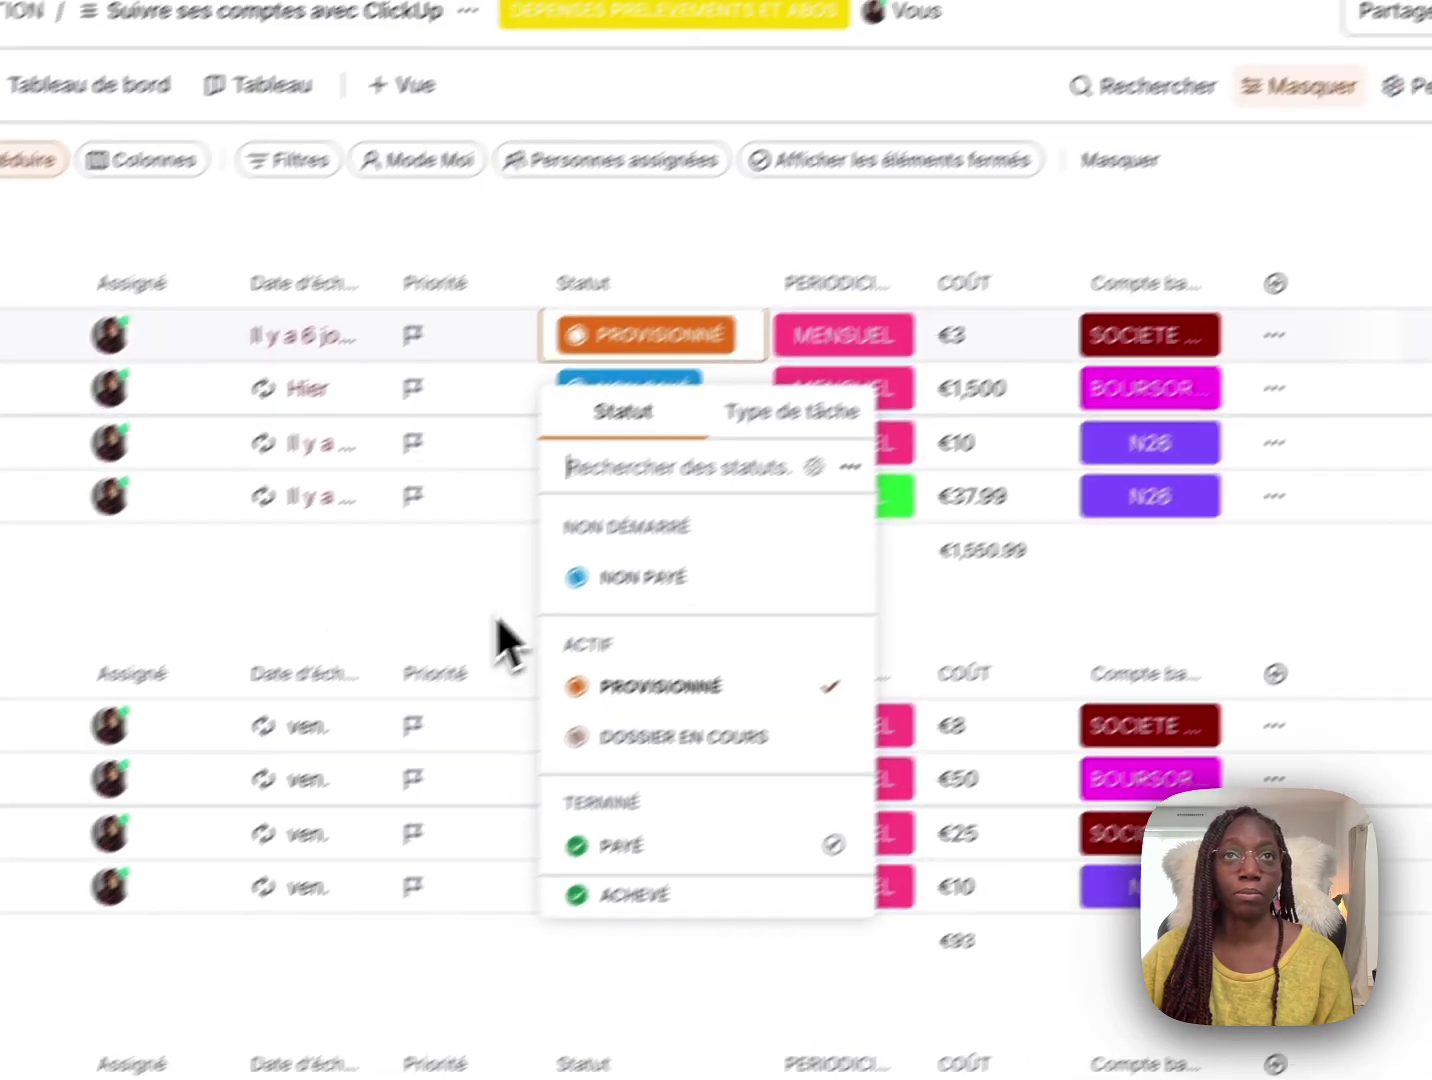
{"action": "left_click", "coordinate": [635, 535]}
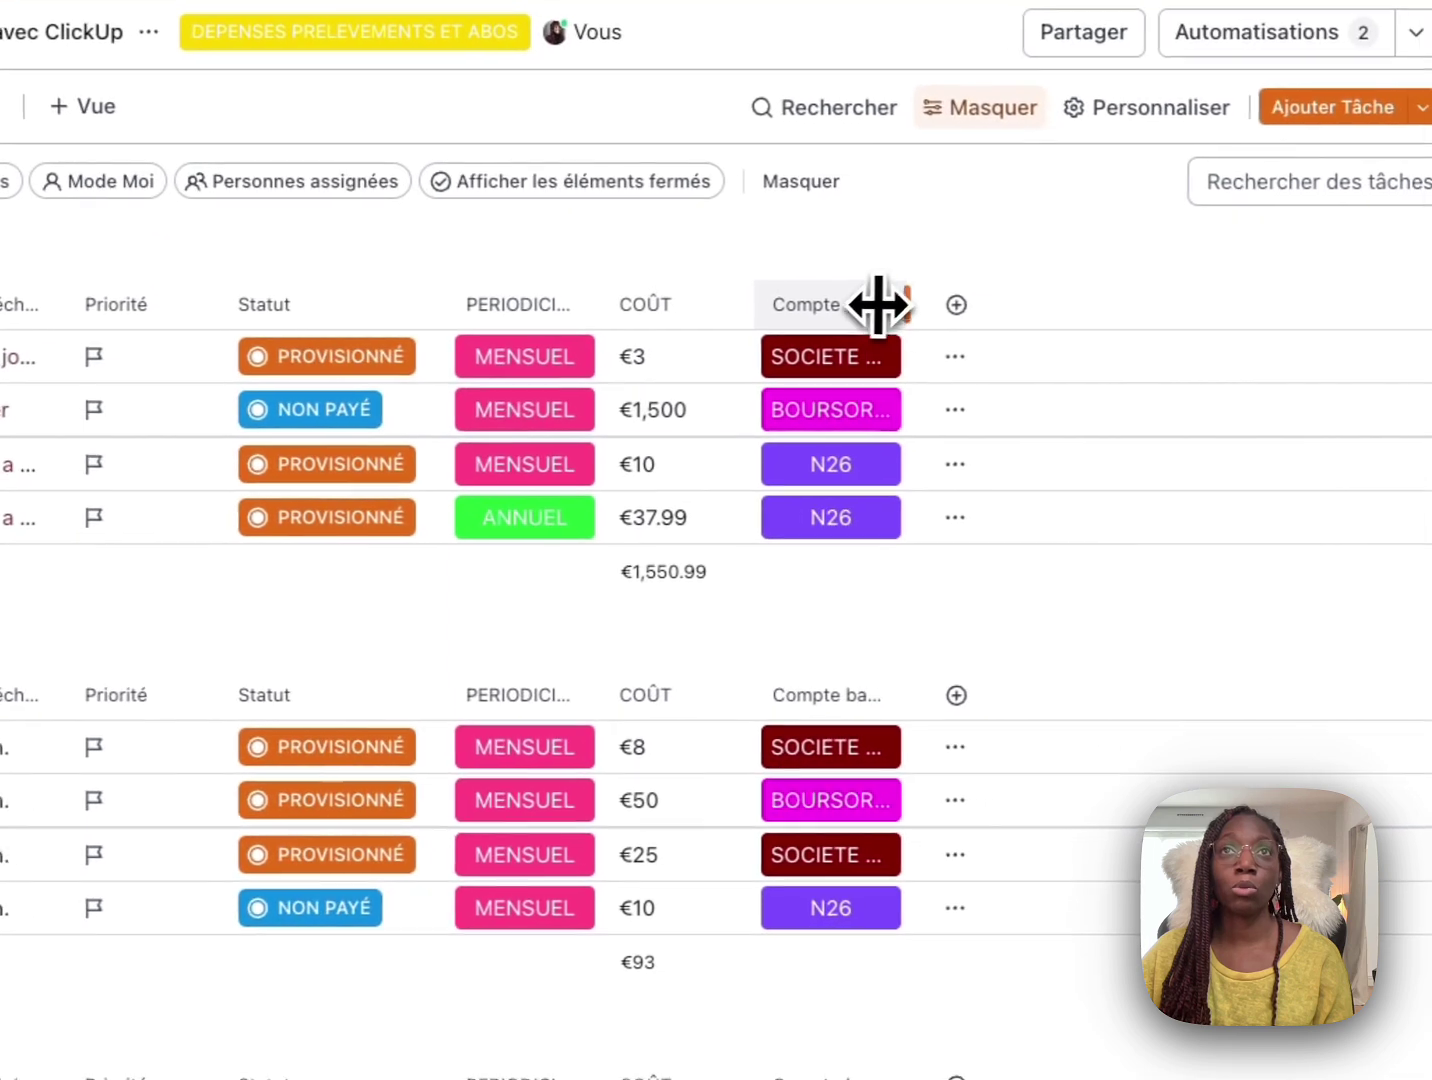
Widen the Compte bancaire column to show full bank names and review the account options for Paypal : Stockage
{"action": "left_click_drag", "start_coordinate": [1148, 326], "coordinate": [1204, 325]}
{"action": "left_click_drag", "start_coordinate": [944, 299], "coordinate": [1015, 296]}
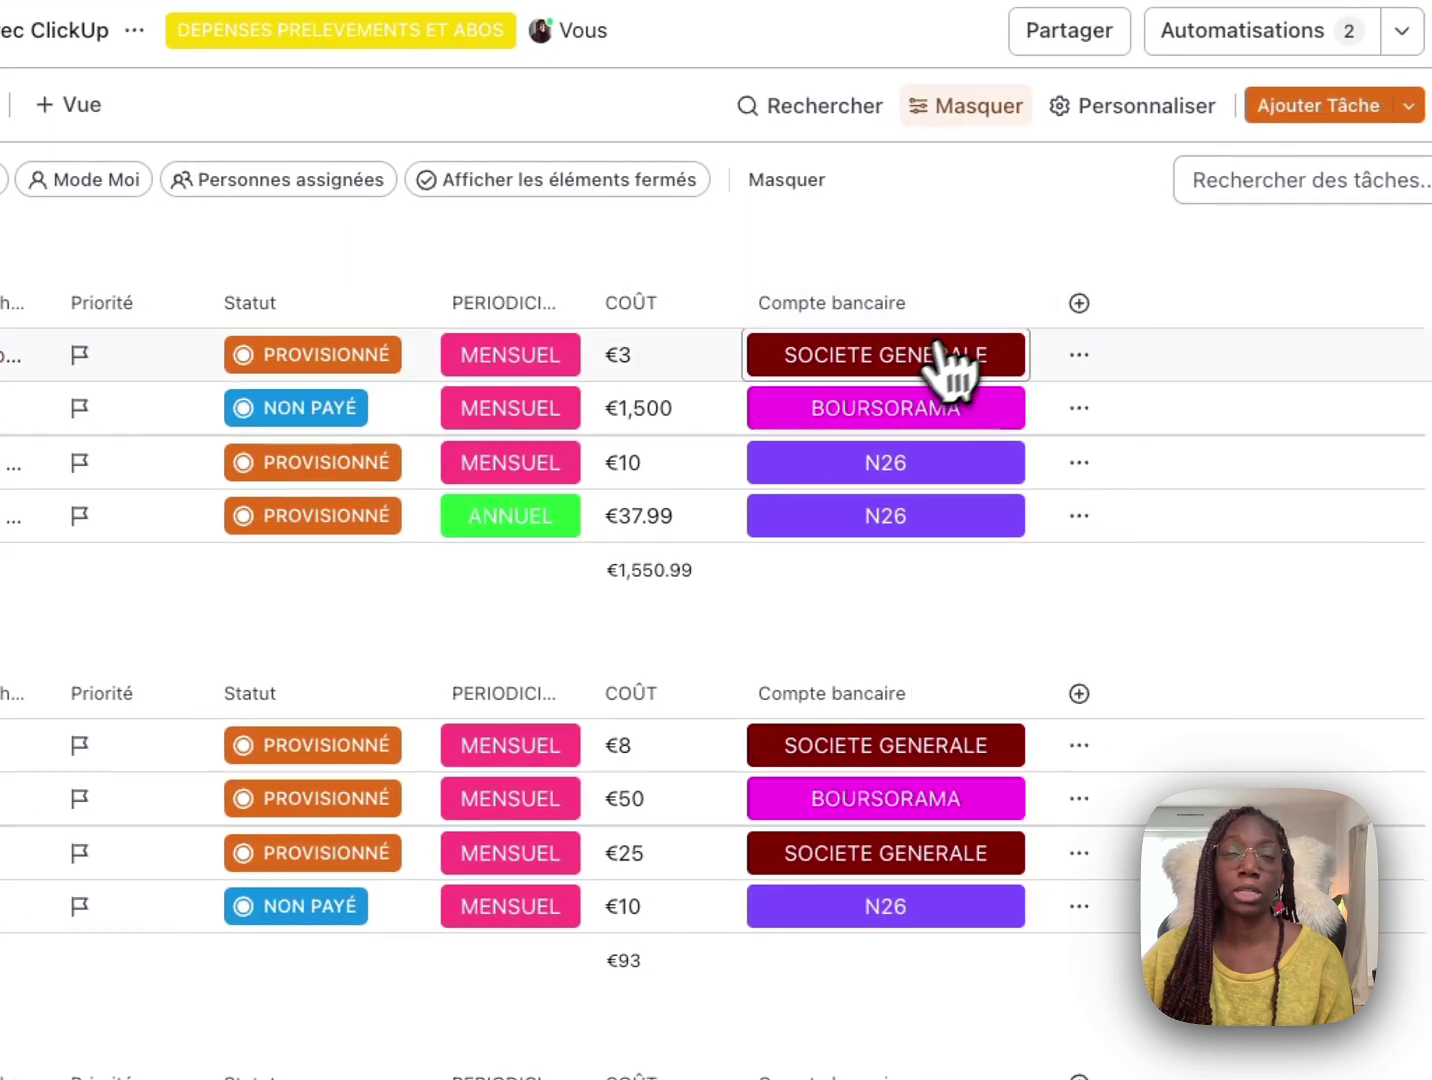
{"action": "left_click", "coordinate": [858, 353]}
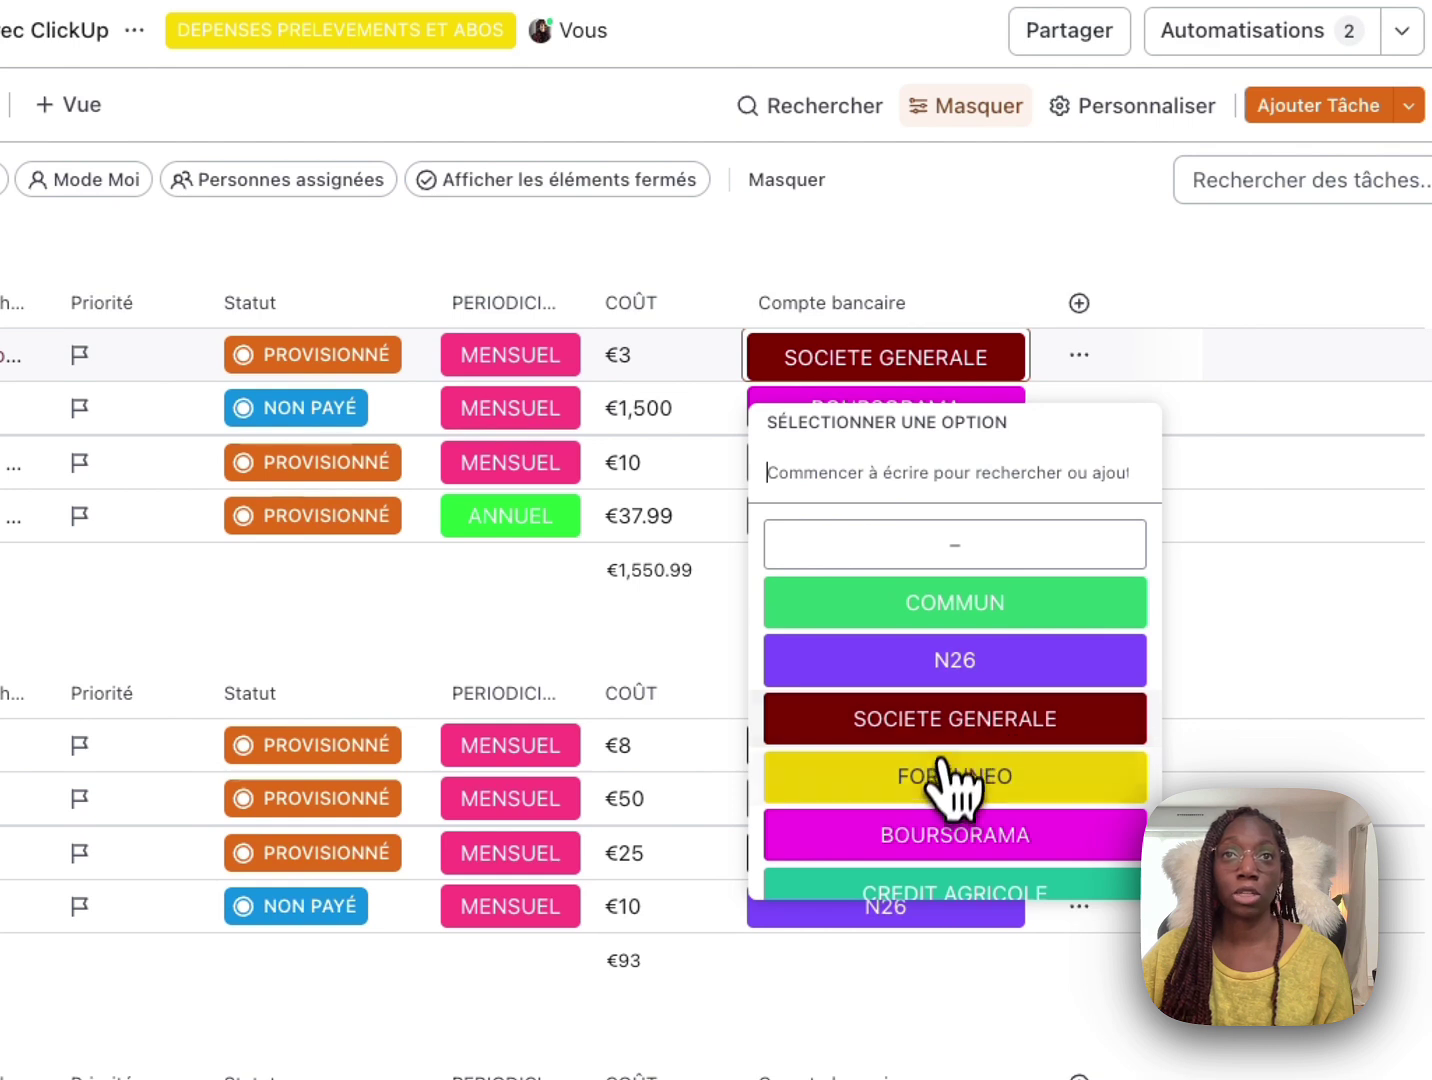
{"action": "scroll", "coordinate": [947, 840], "scroll_direction": "down", "scroll_amount": 4}
{"action": "scroll", "coordinate": [950, 780], "scroll_direction": "down", "scroll_amount": 3}
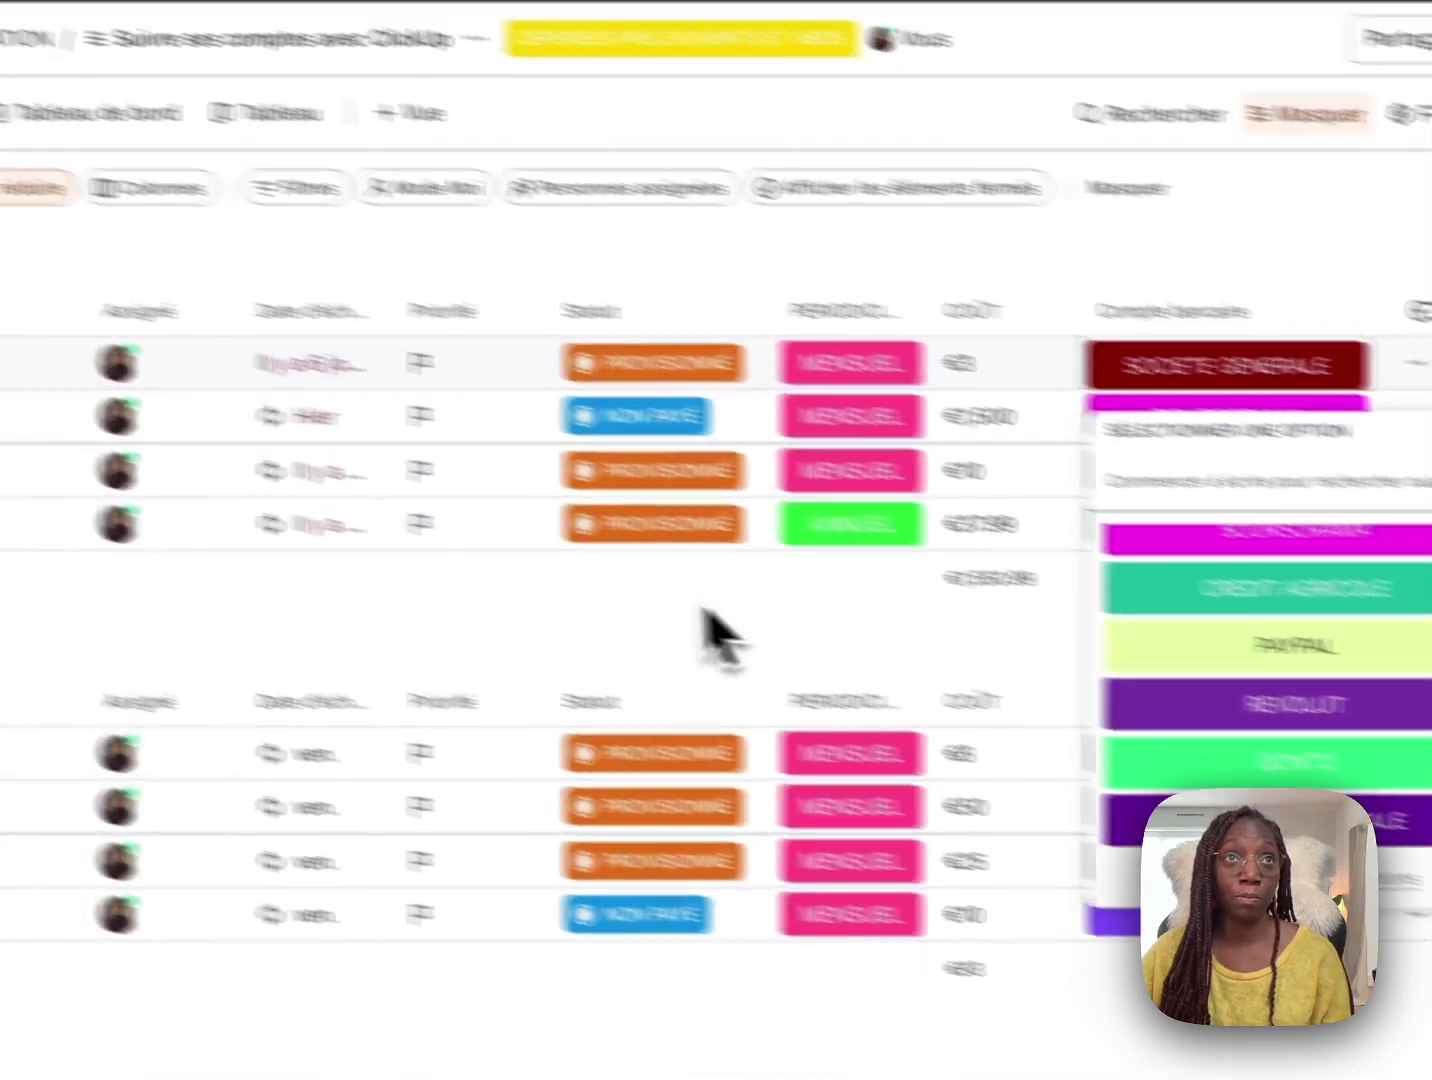
{"action": "left_click", "coordinate": [358, 599]}
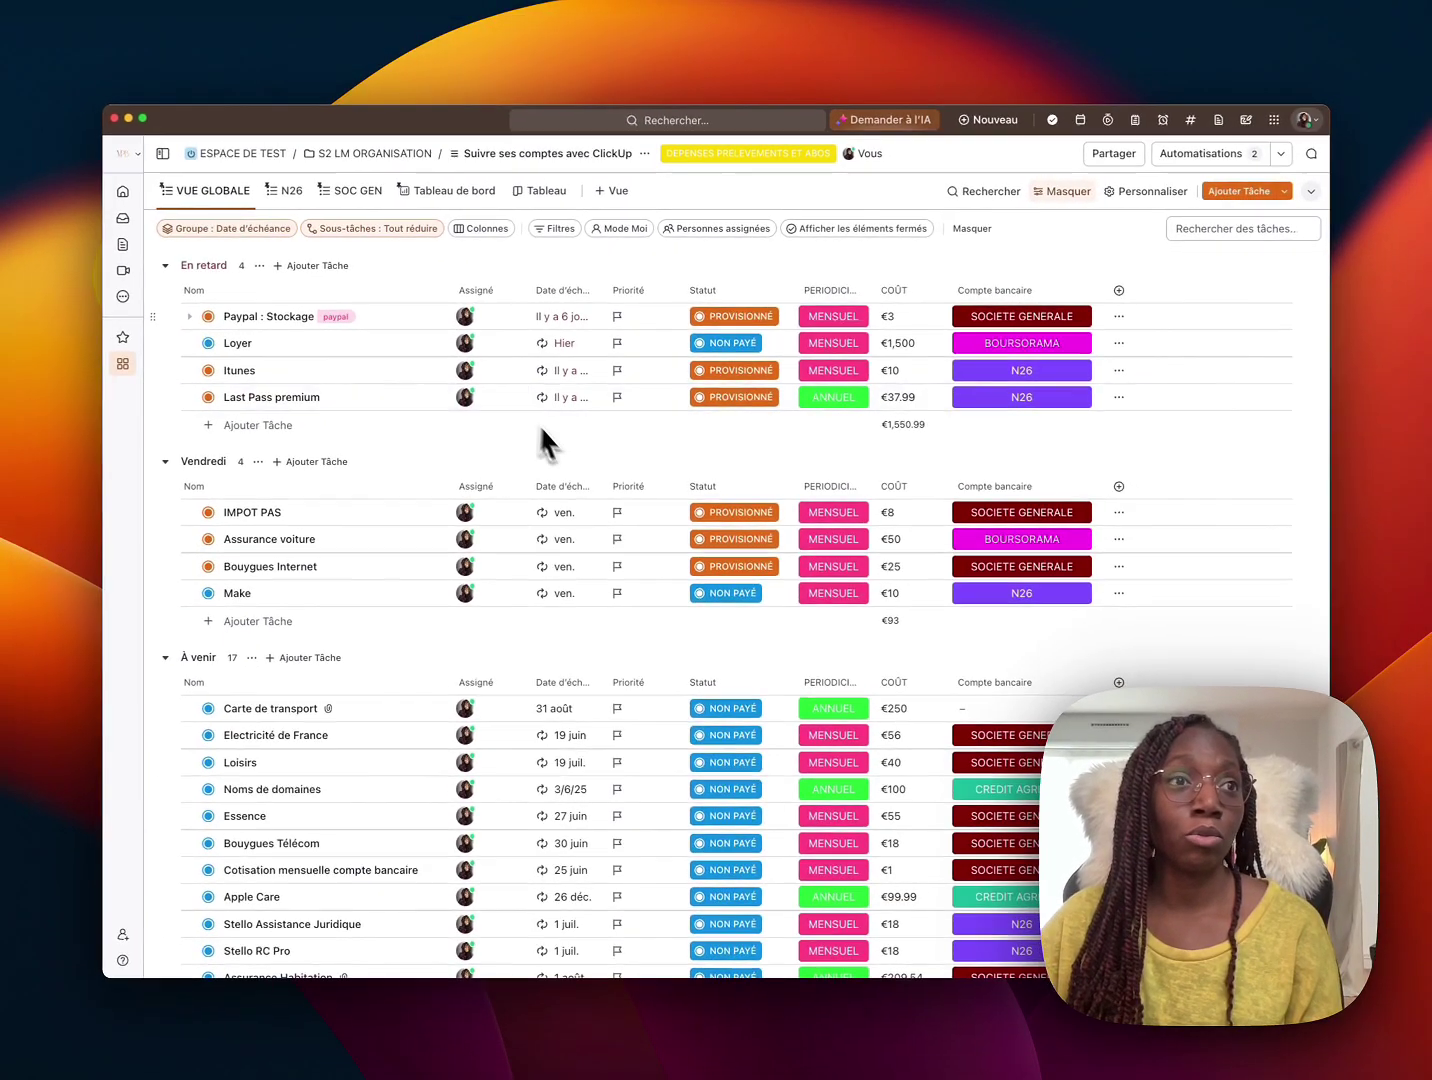
Add a task named "Abonnment Salle de sport 2" at the end of the À venir group
{"action": "scroll", "coordinate": [546, 566], "scroll_direction": "down", "scroll_amount": 3}
{"action": "scroll", "coordinate": [546, 562], "scroll_direction": "down", "scroll_amount": 5}
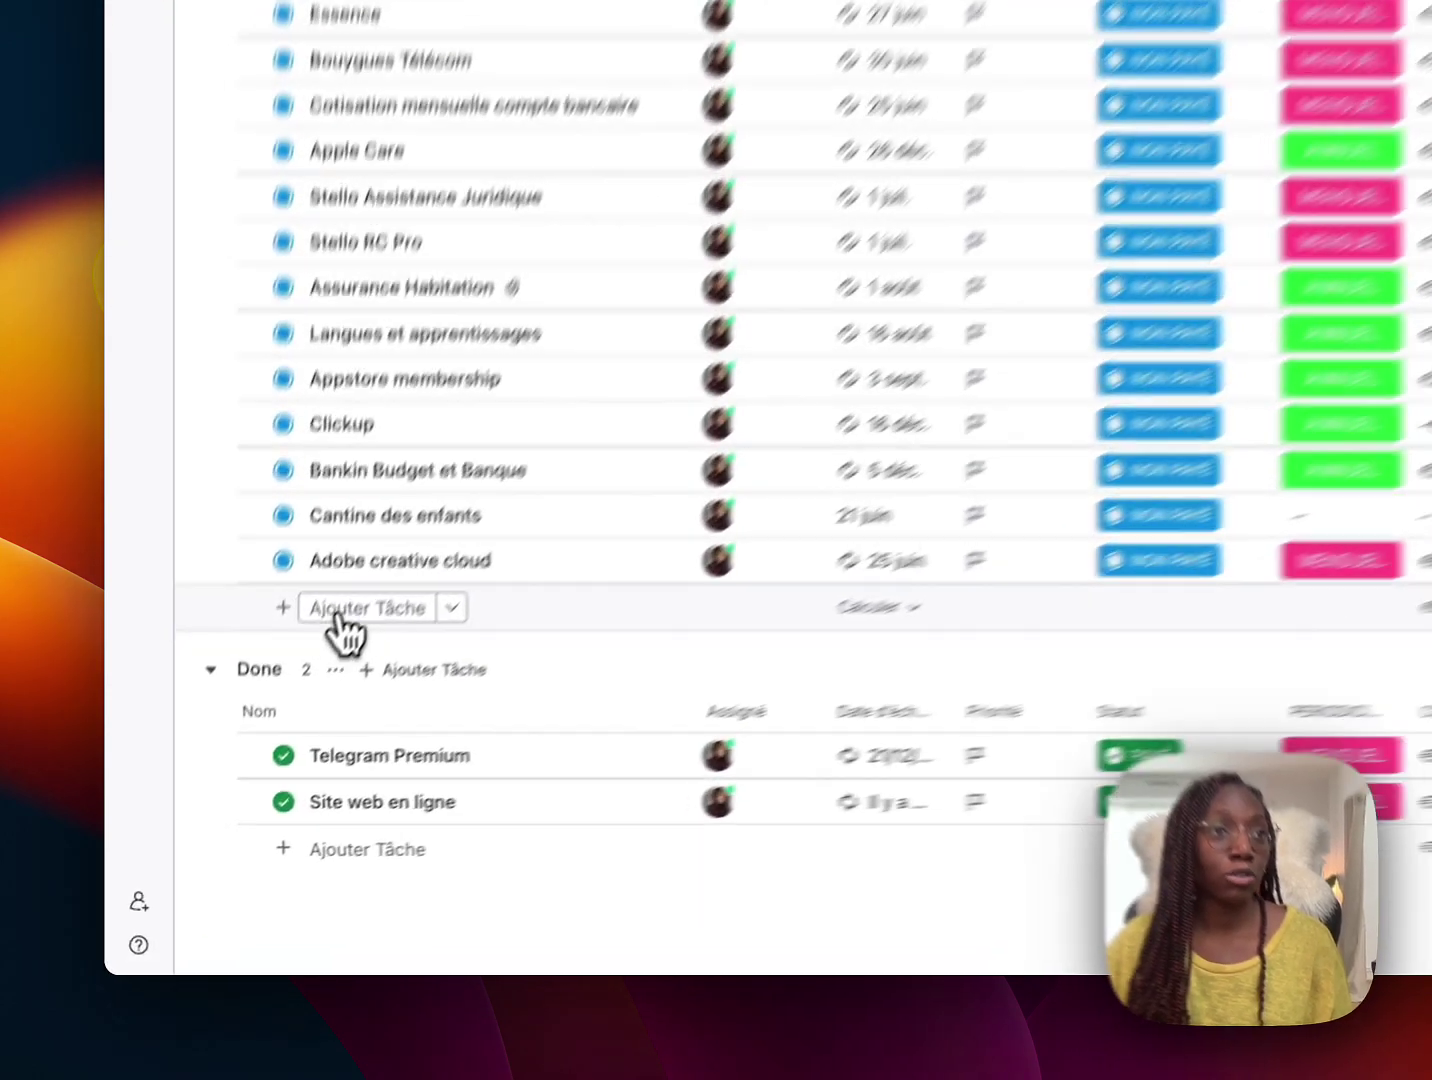
{"action": "left_click", "coordinate": [340, 612]}
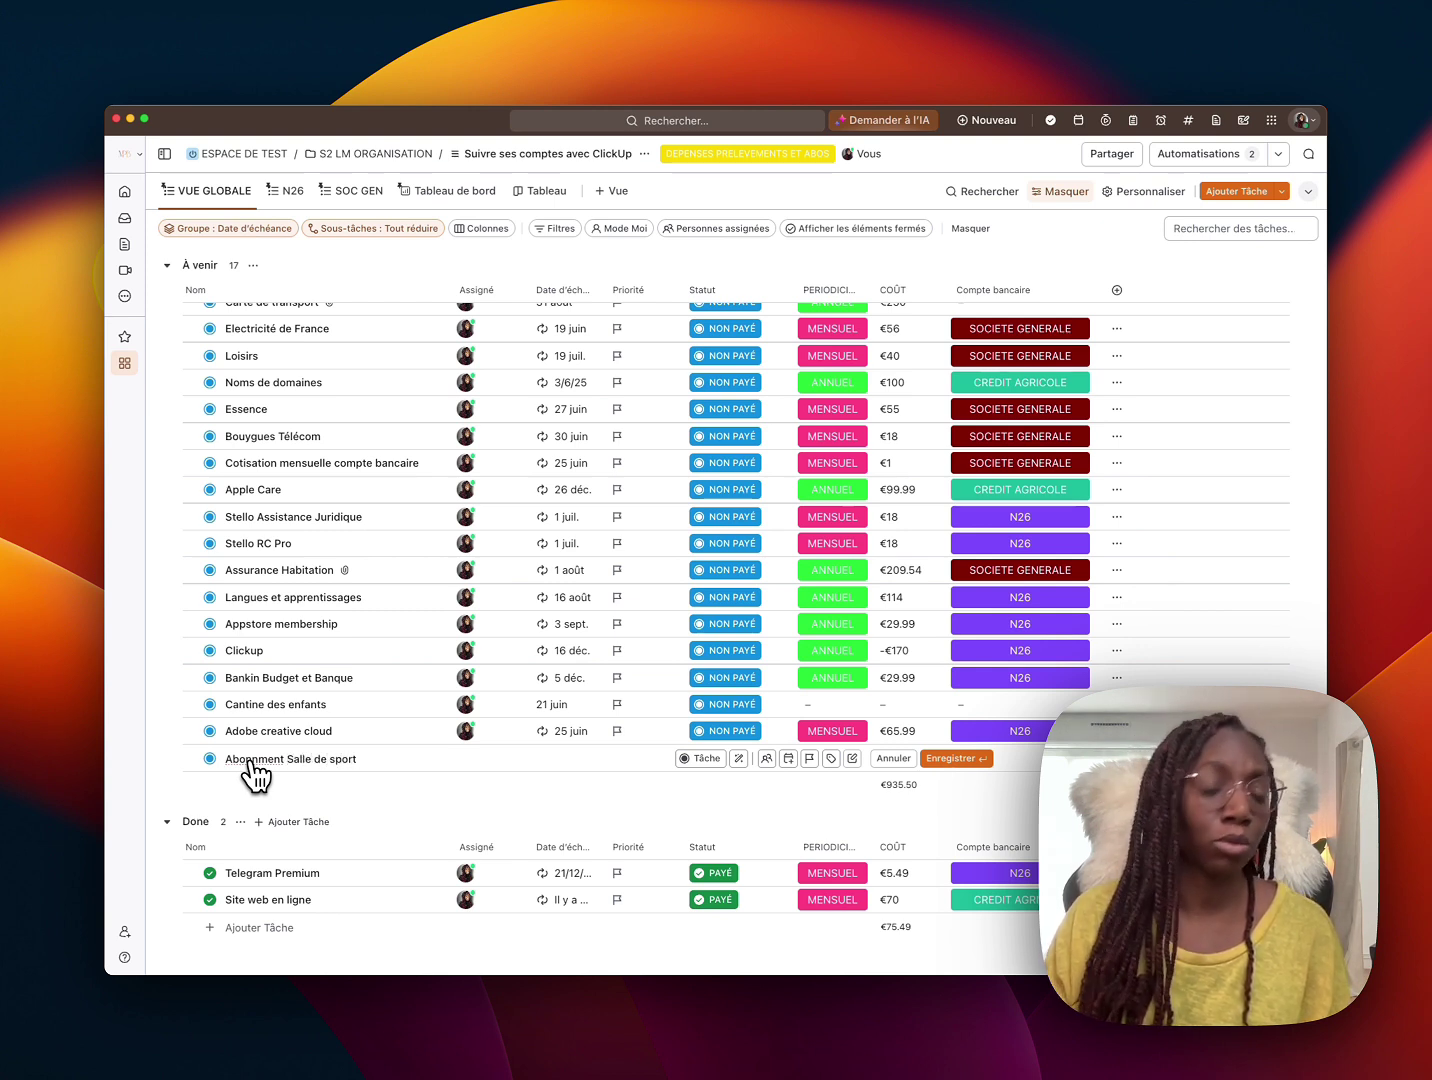
{"action": "key", "text": "Return"}
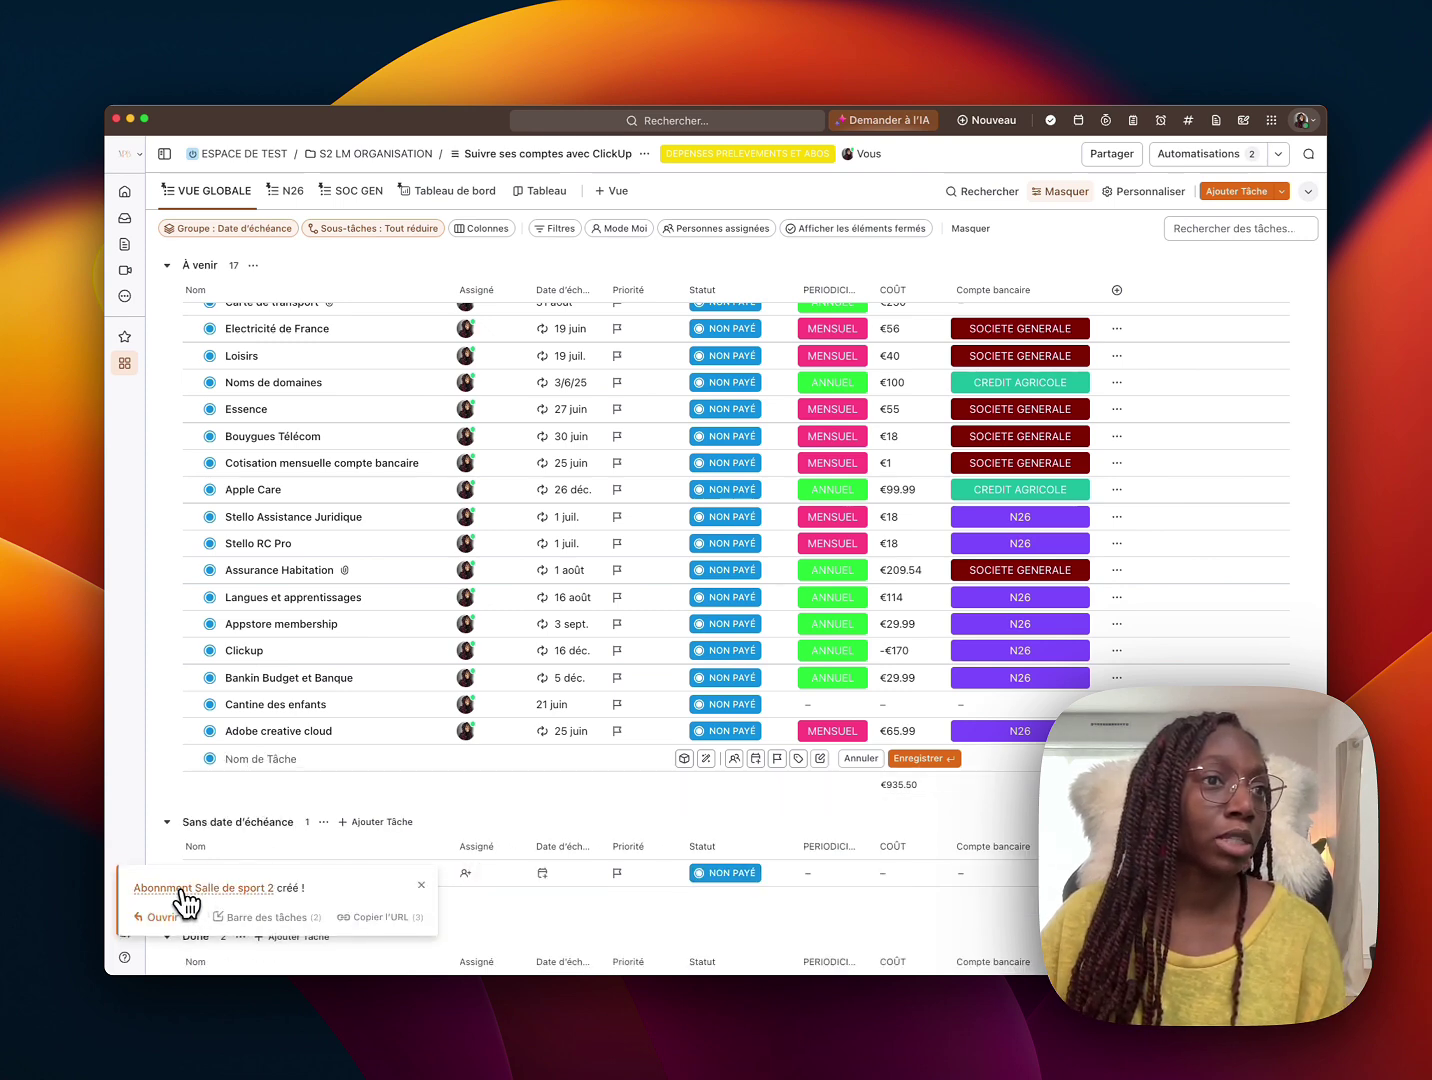
Open the new gym subscription task and correct its name to "Abonnement Salle de sport 2"
{"action": "left_click", "coordinate": [184, 889]}
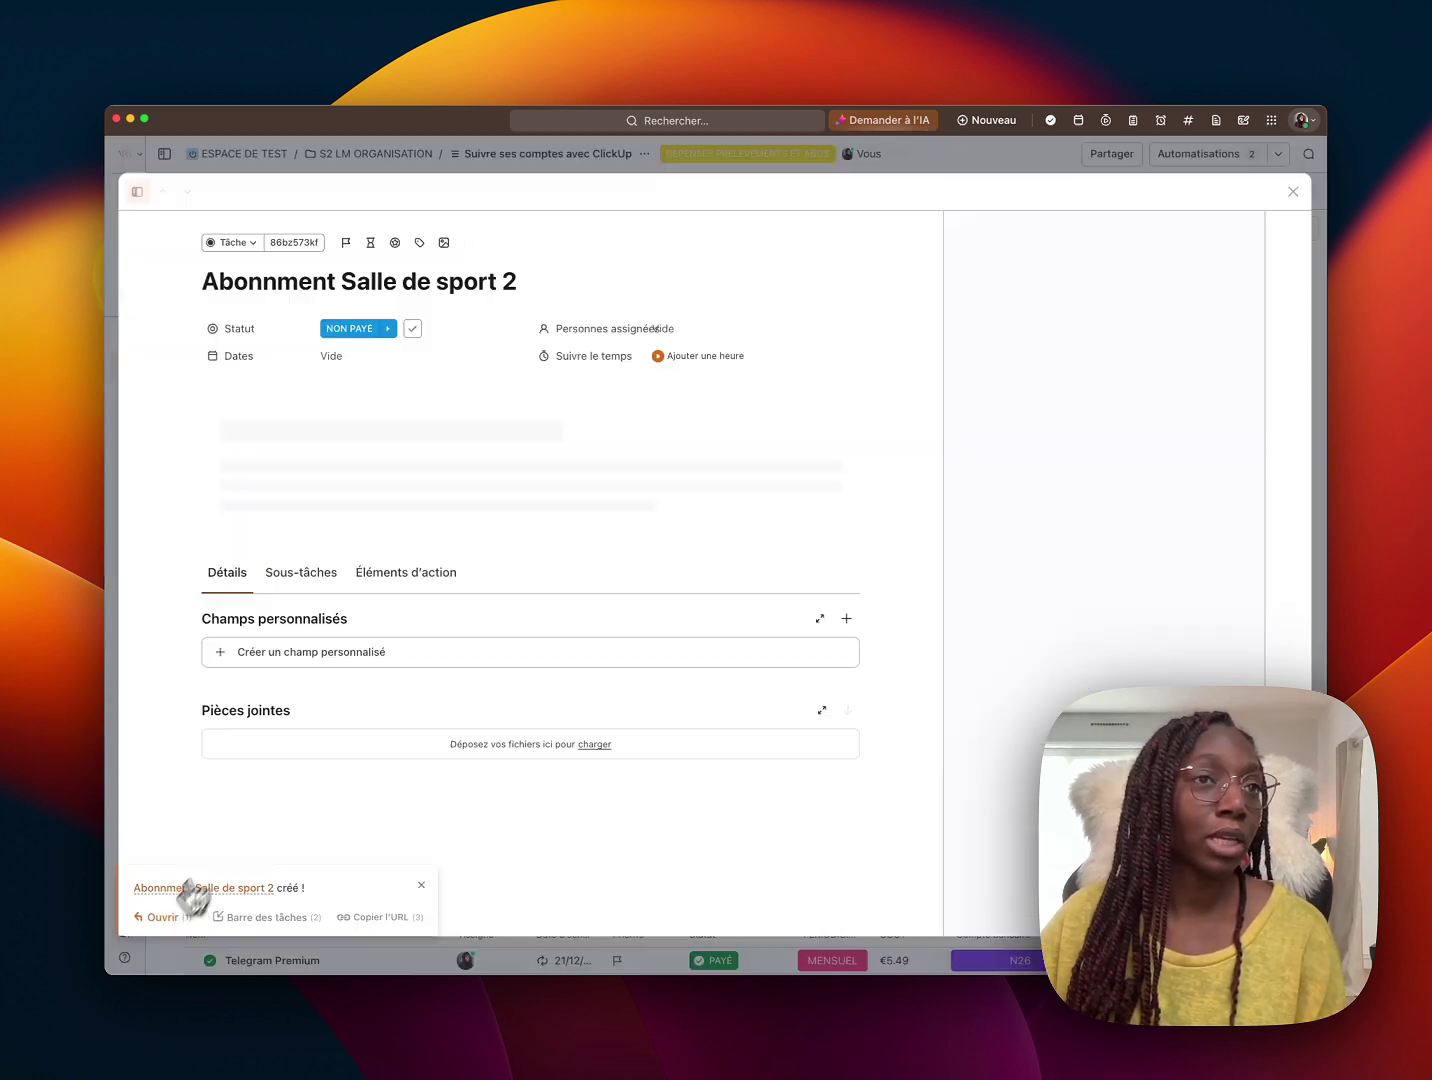
{"action": "left_click", "coordinate": [278, 283]}
{"action": "type", "text": "e"}
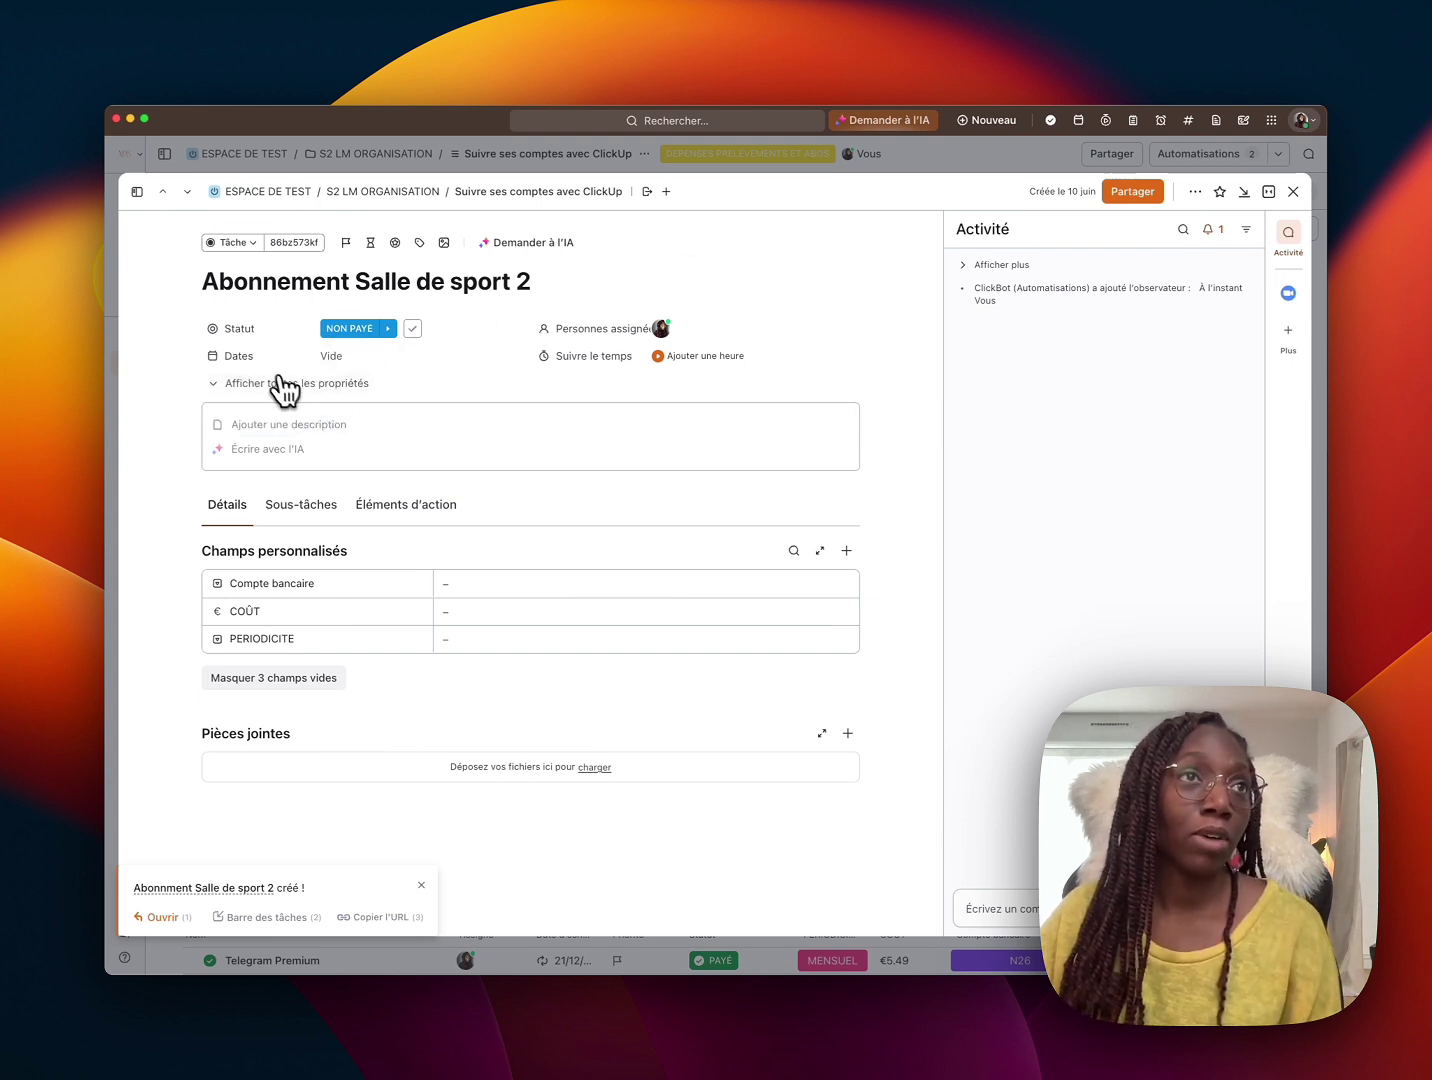
Set the task's due date to 20 June 2024 and its recurrence to Chaque mois
{"action": "left_click", "coordinate": [250, 361]}
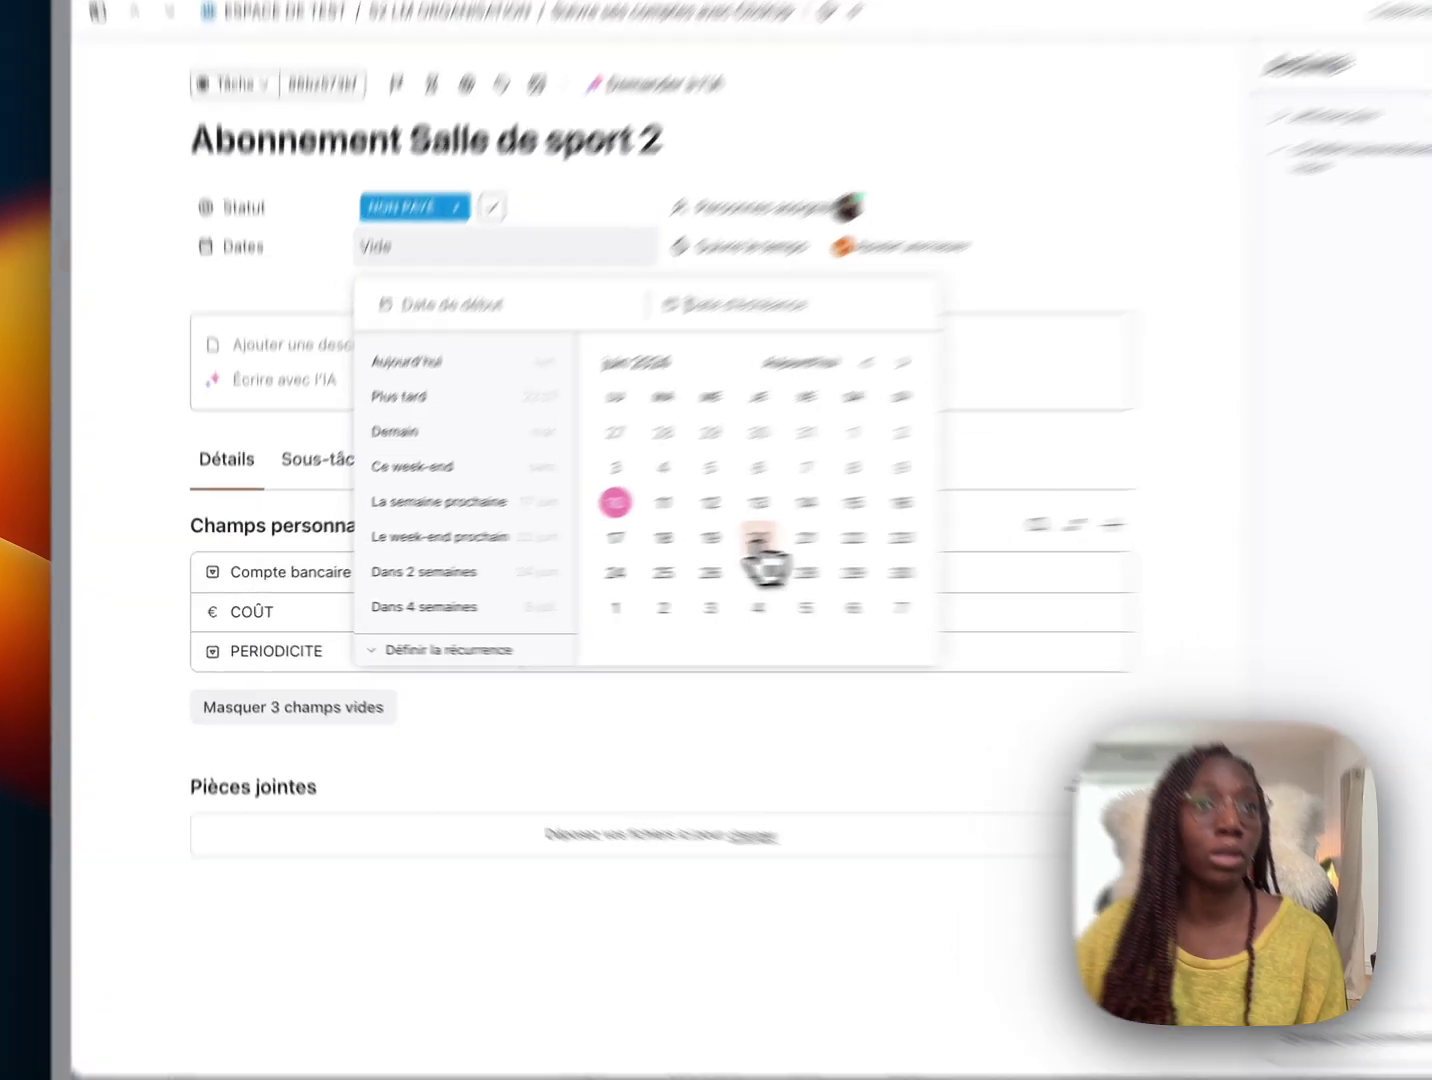
{"action": "left_click", "coordinate": [599, 560]}
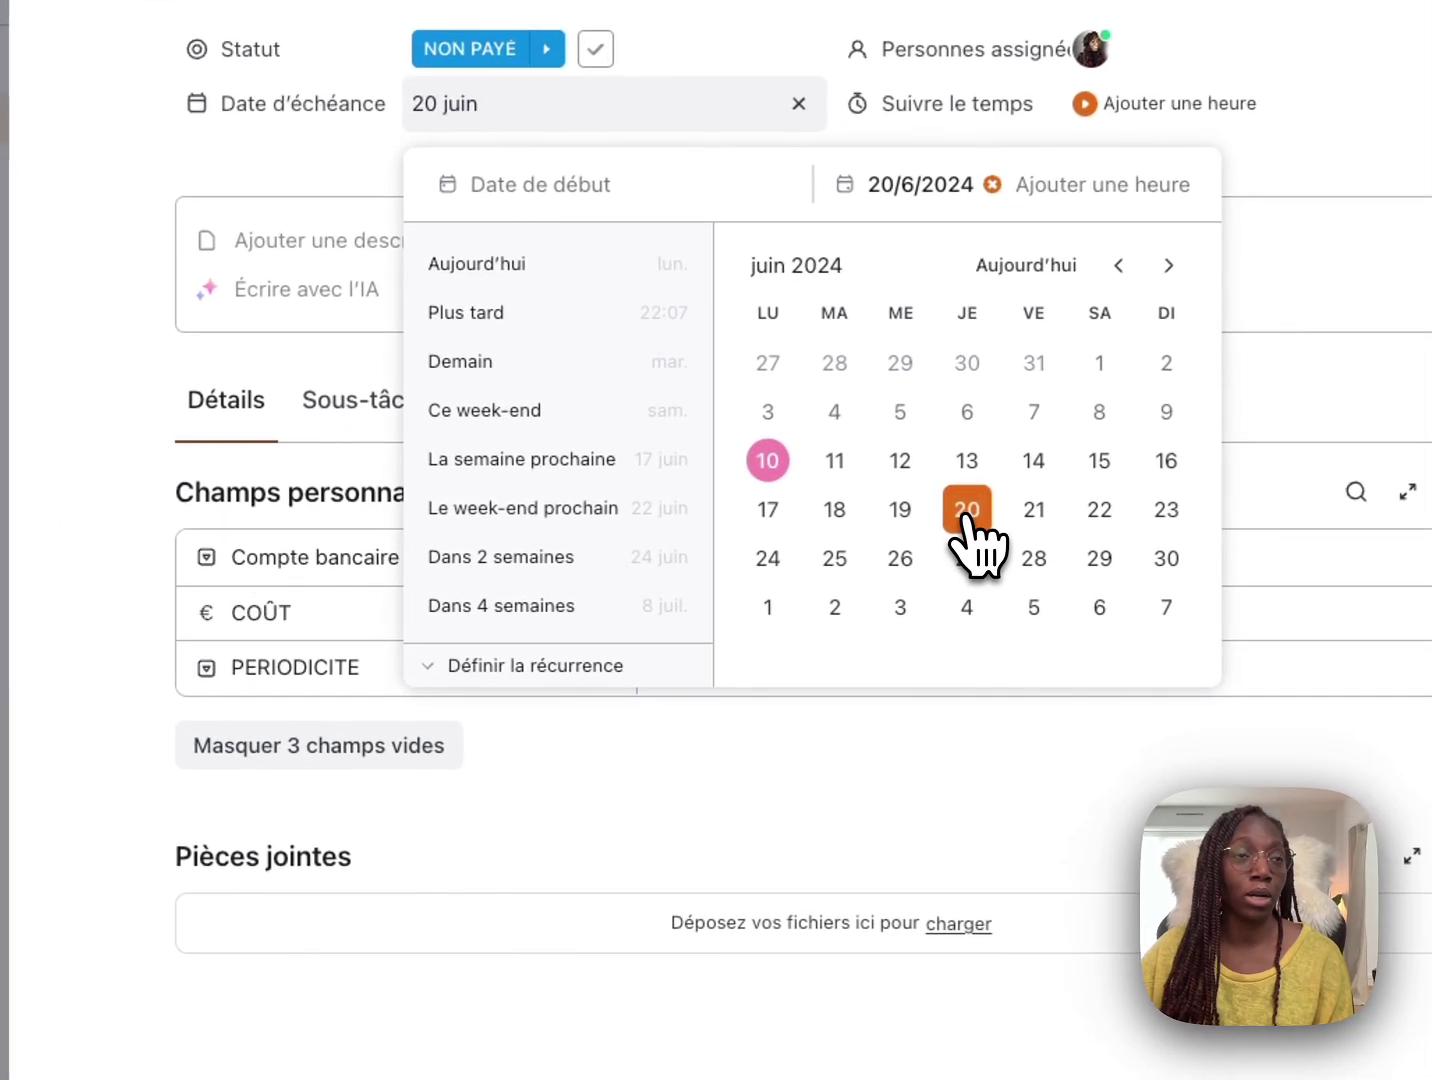
{"action": "left_click", "coordinate": [519, 665]}
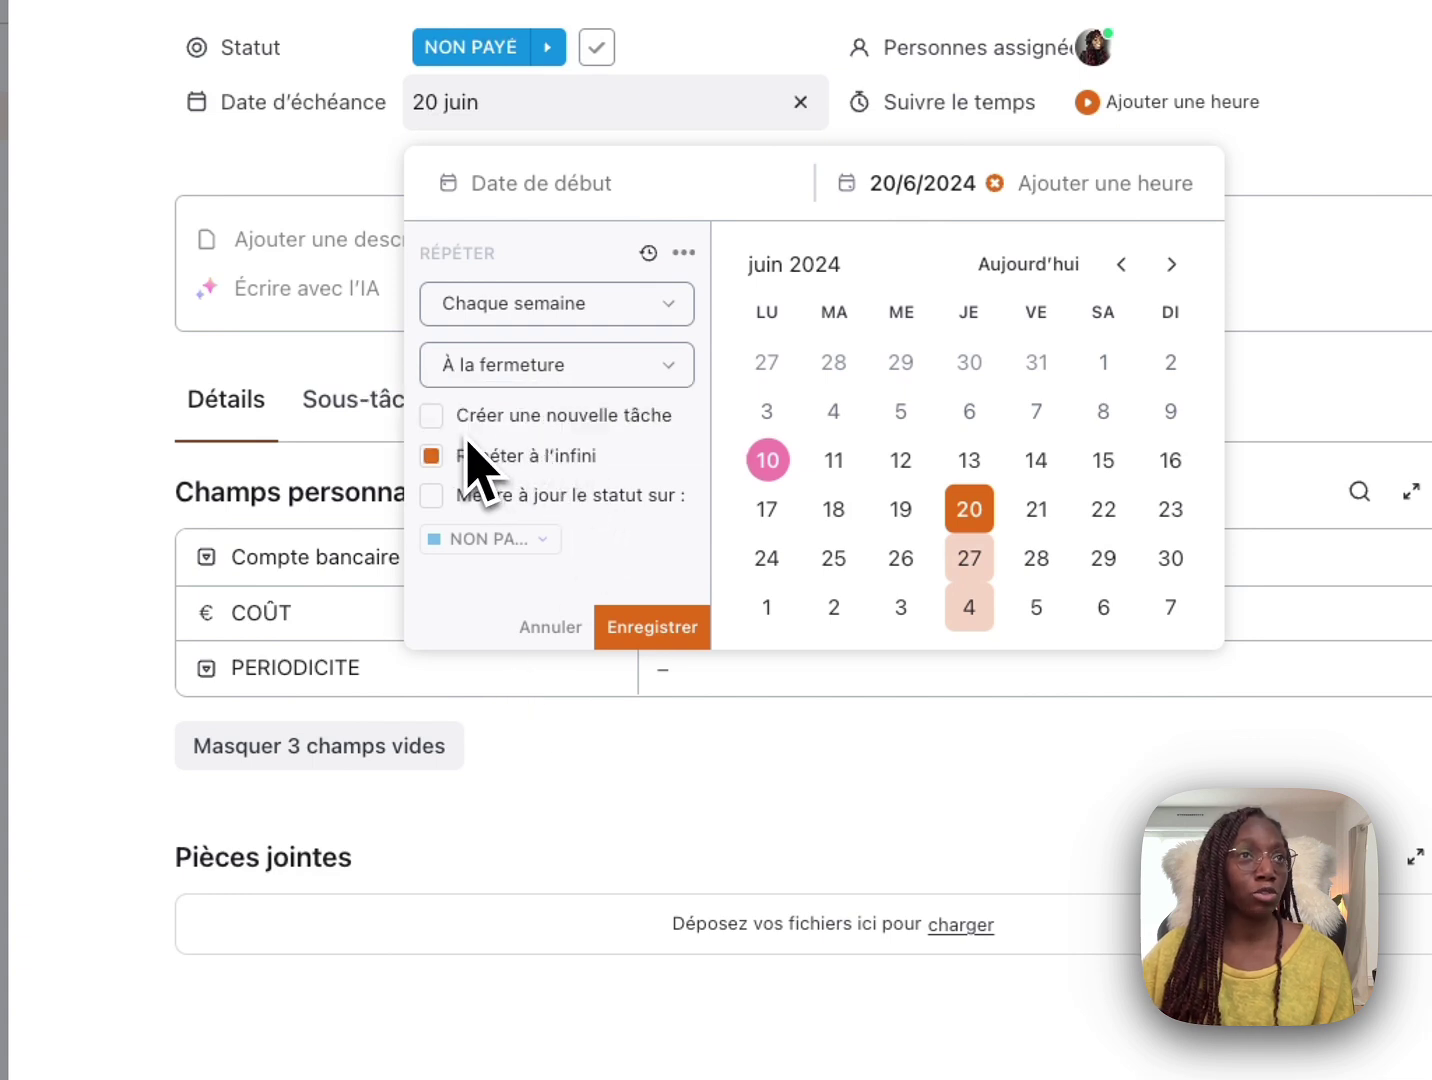
{"action": "left_click", "coordinate": [592, 307]}
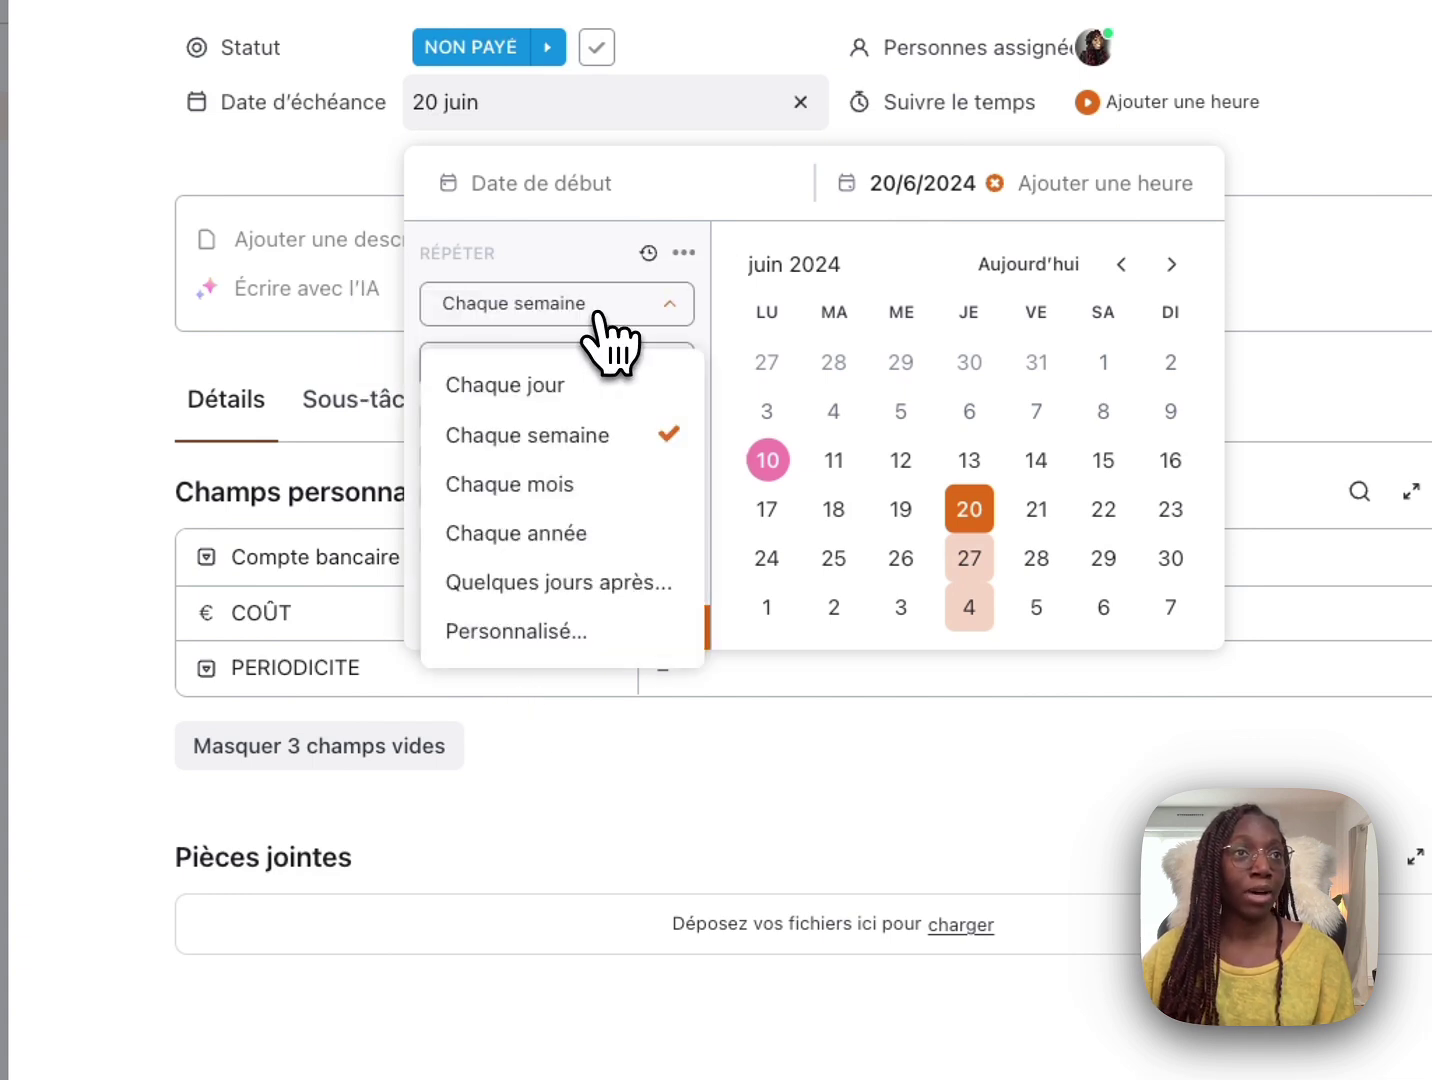
{"action": "left_click", "coordinate": [566, 486]}
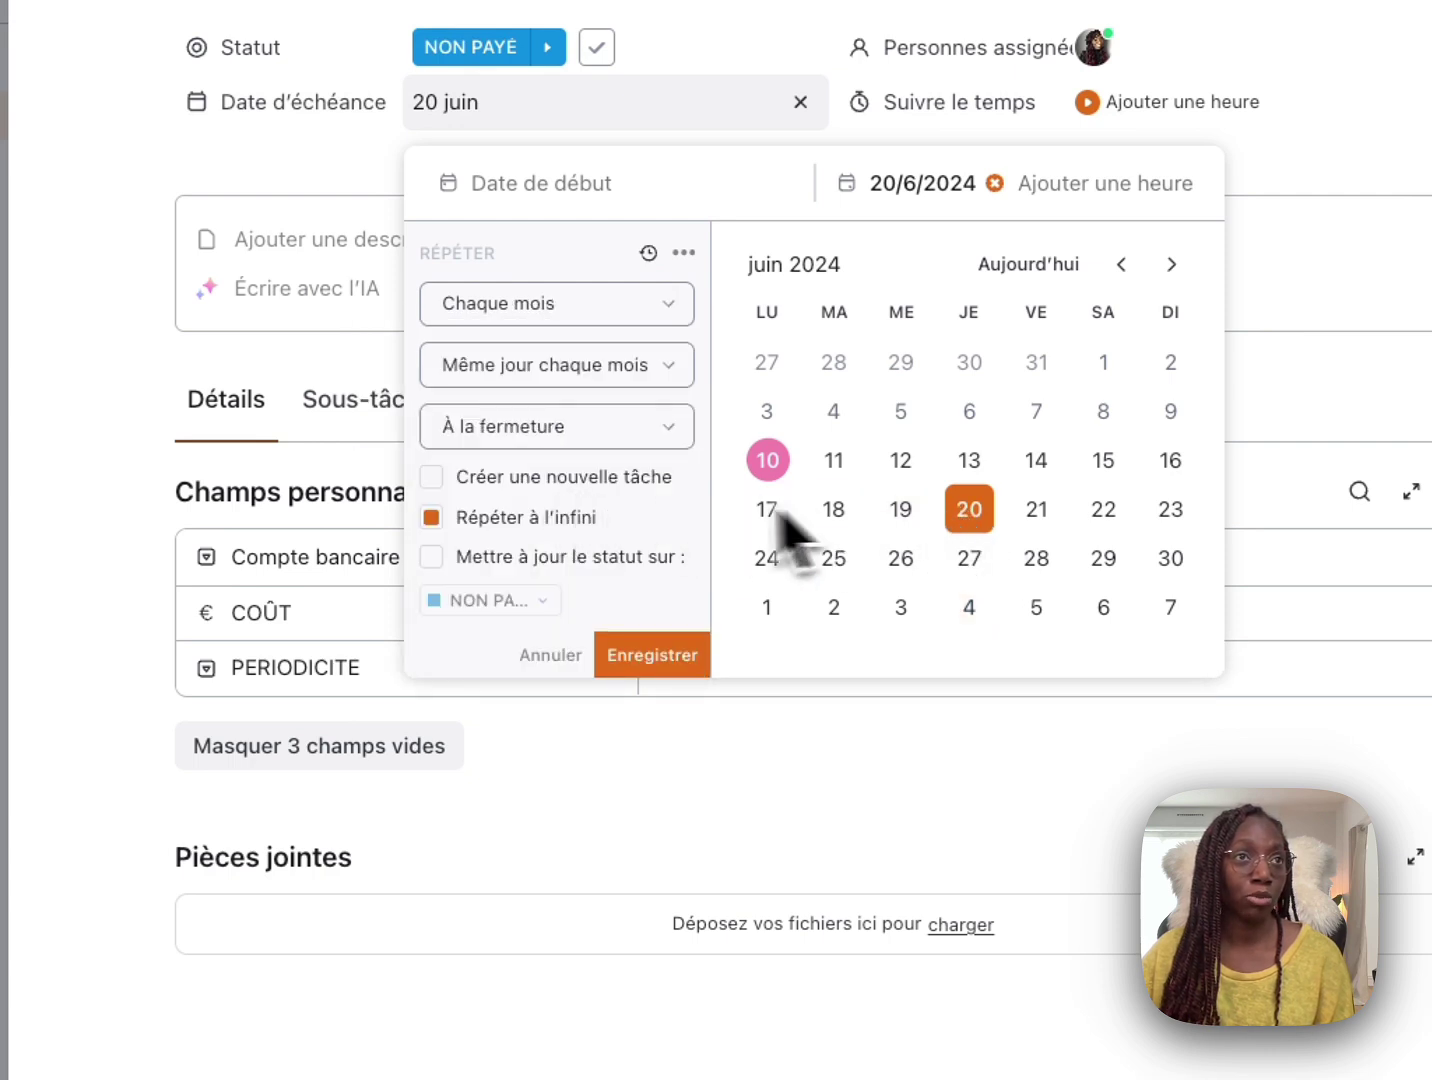
Make the recurrence update the status to NON PAYÉ, keep the À la fermeture trigger, and save it
{"action": "left_click", "coordinate": [431, 557]}
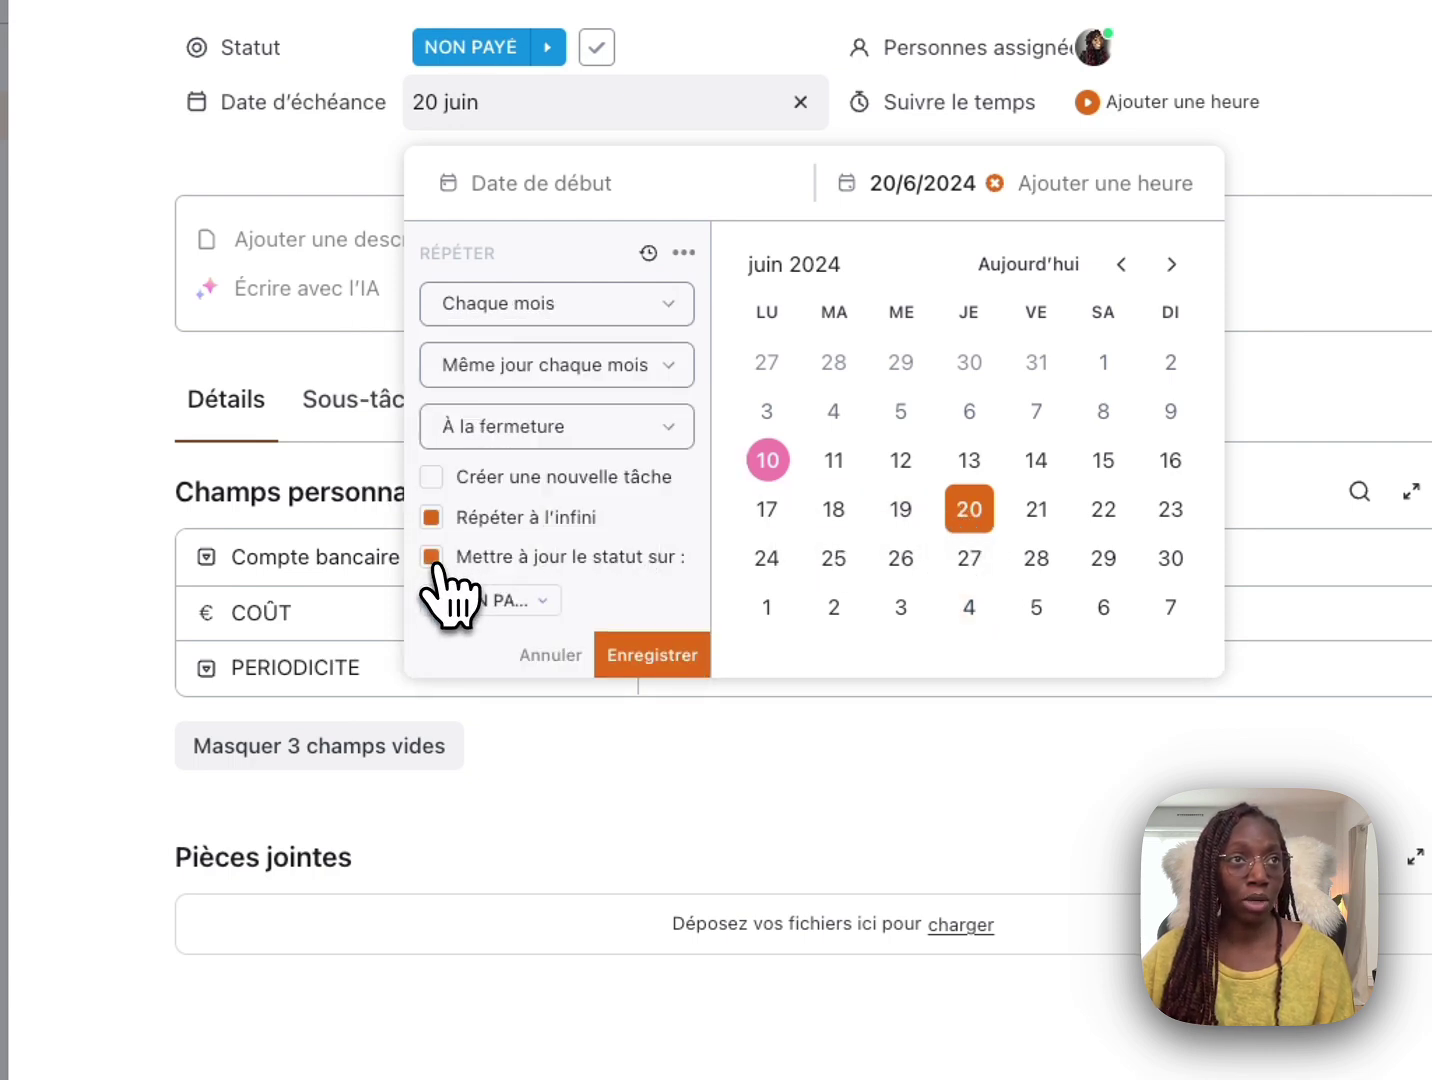
{"action": "left_click", "coordinate": [522, 600]}
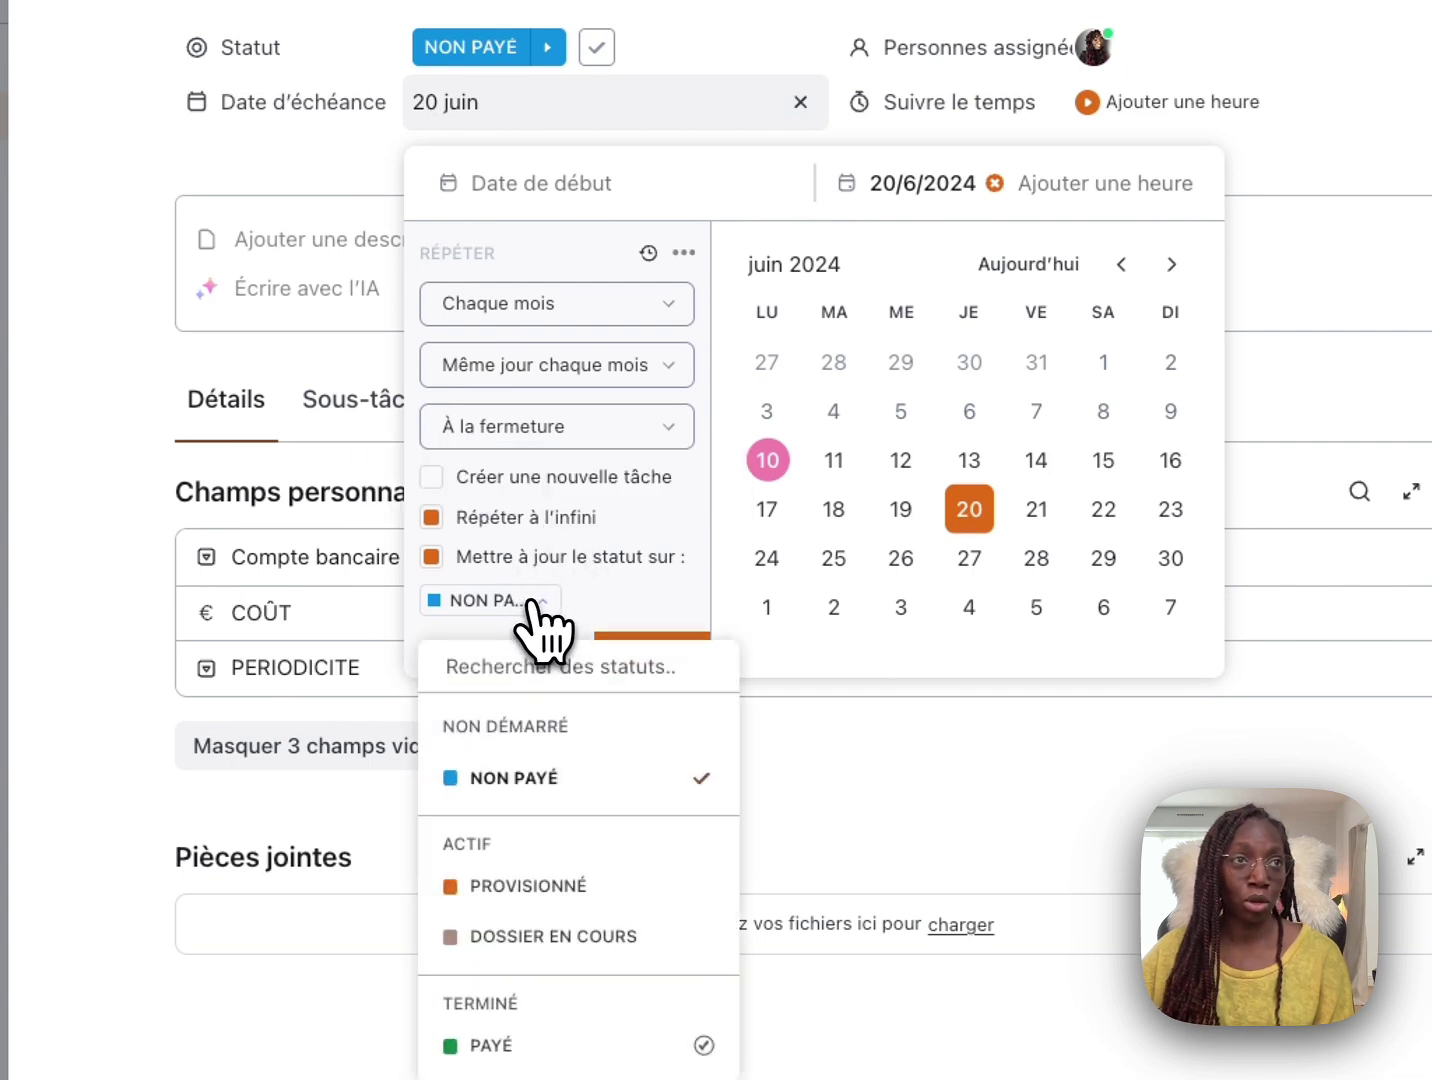
{"action": "left_click", "coordinate": [540, 776]}
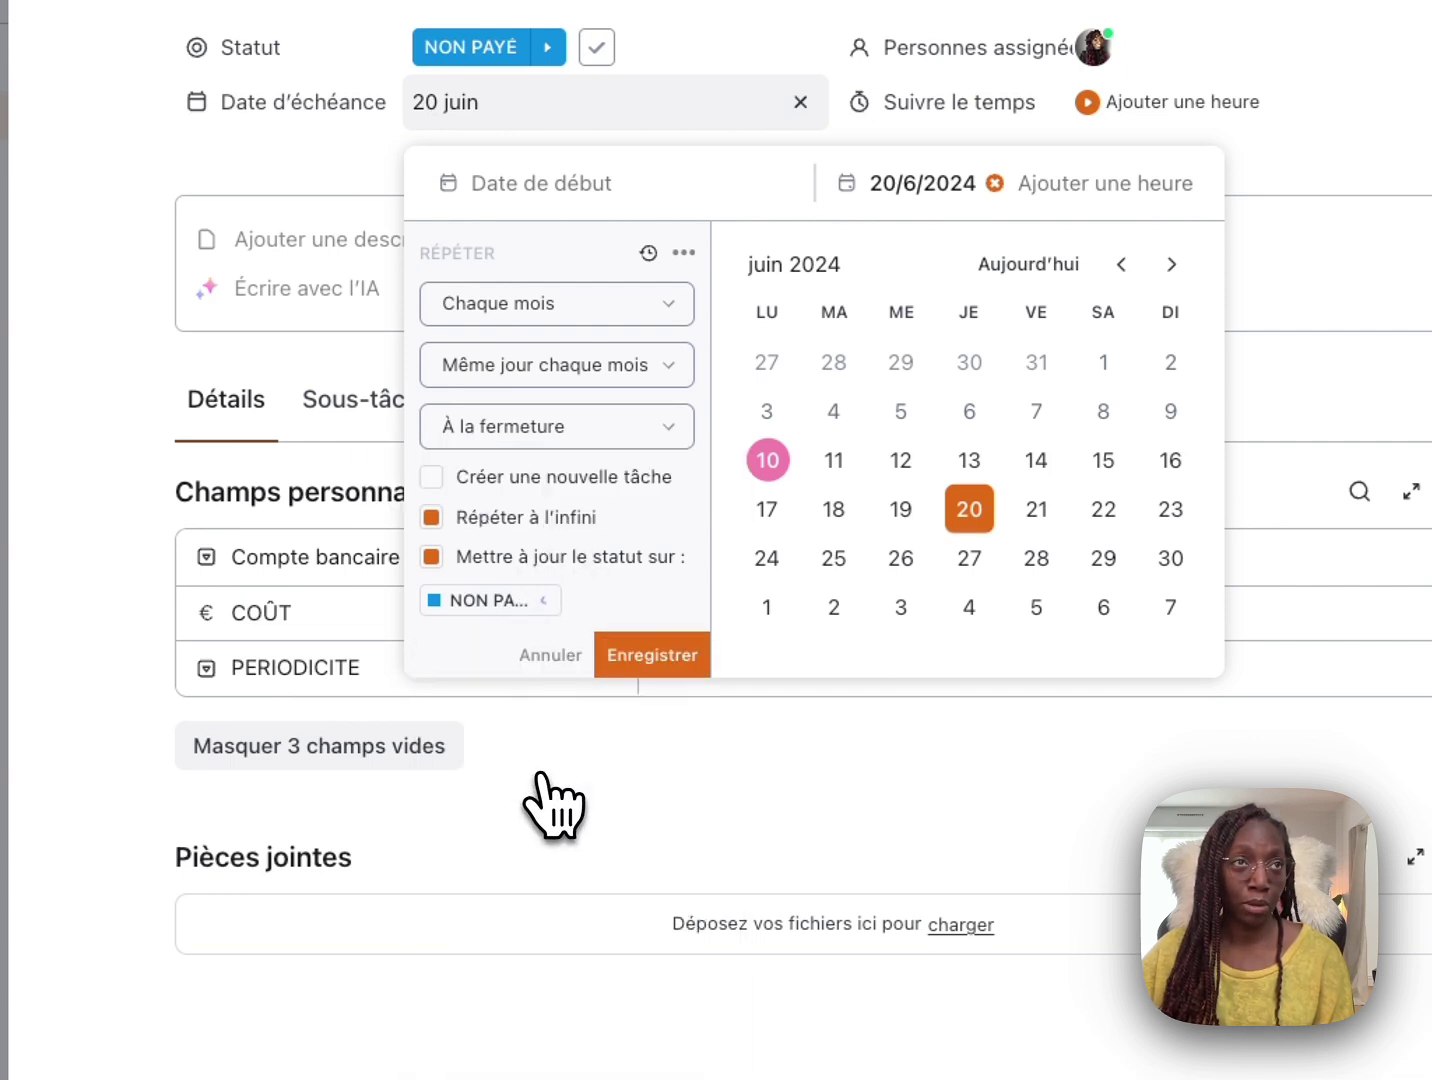
{"action": "left_click", "coordinate": [670, 428]}
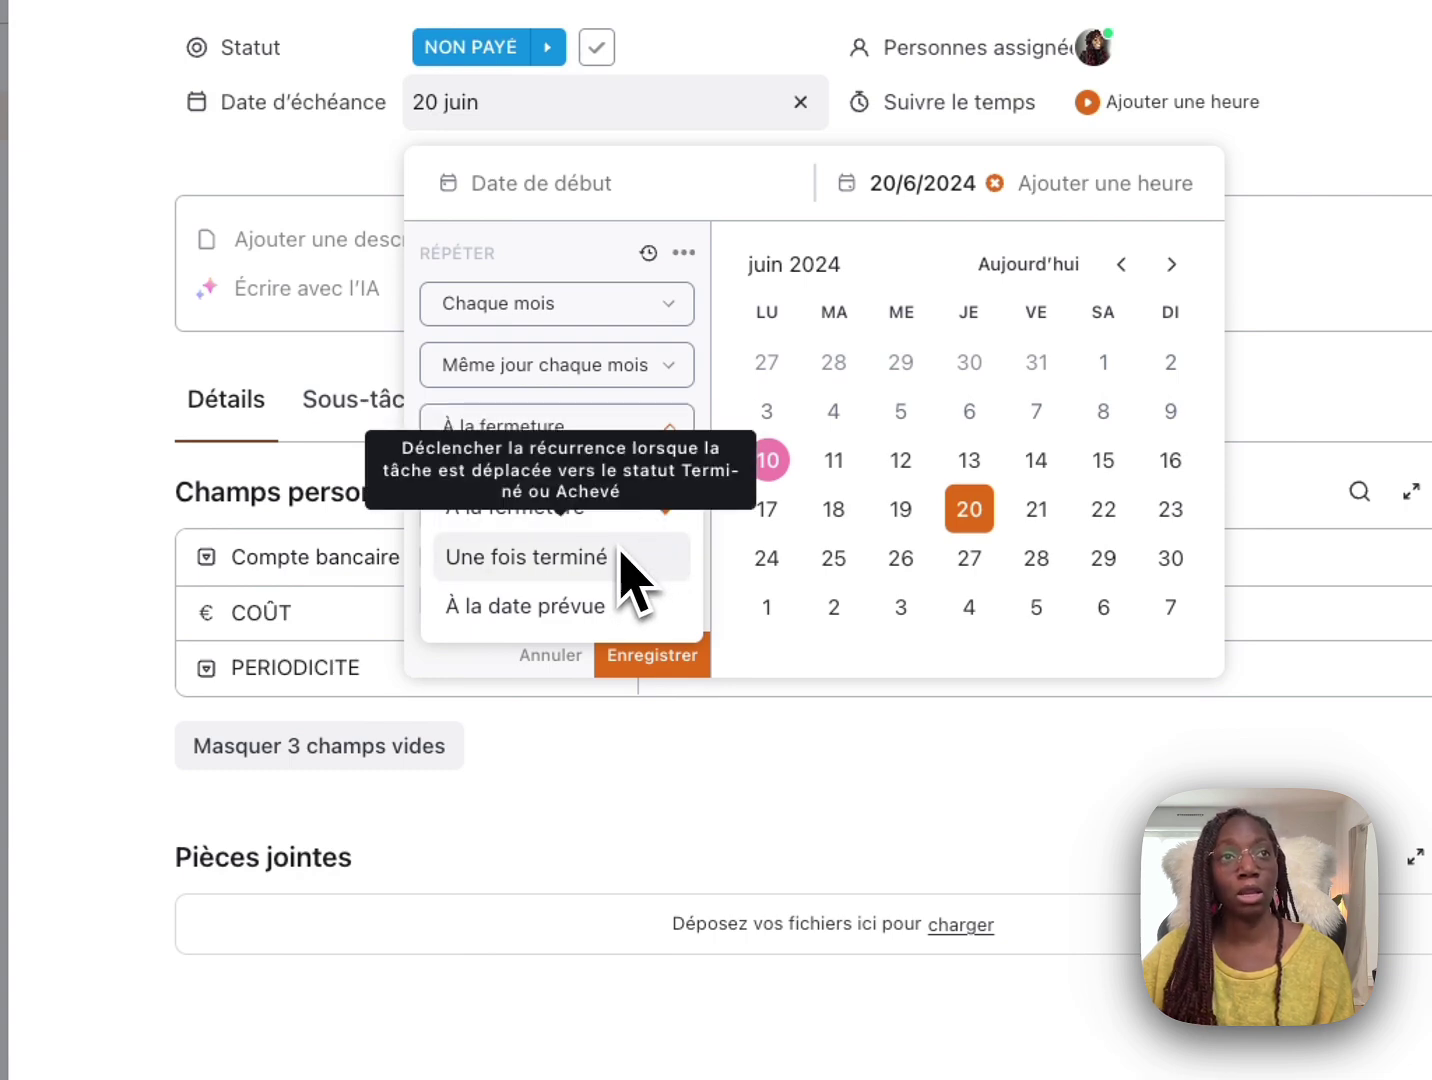
{"action": "left_click", "coordinate": [667, 432]}
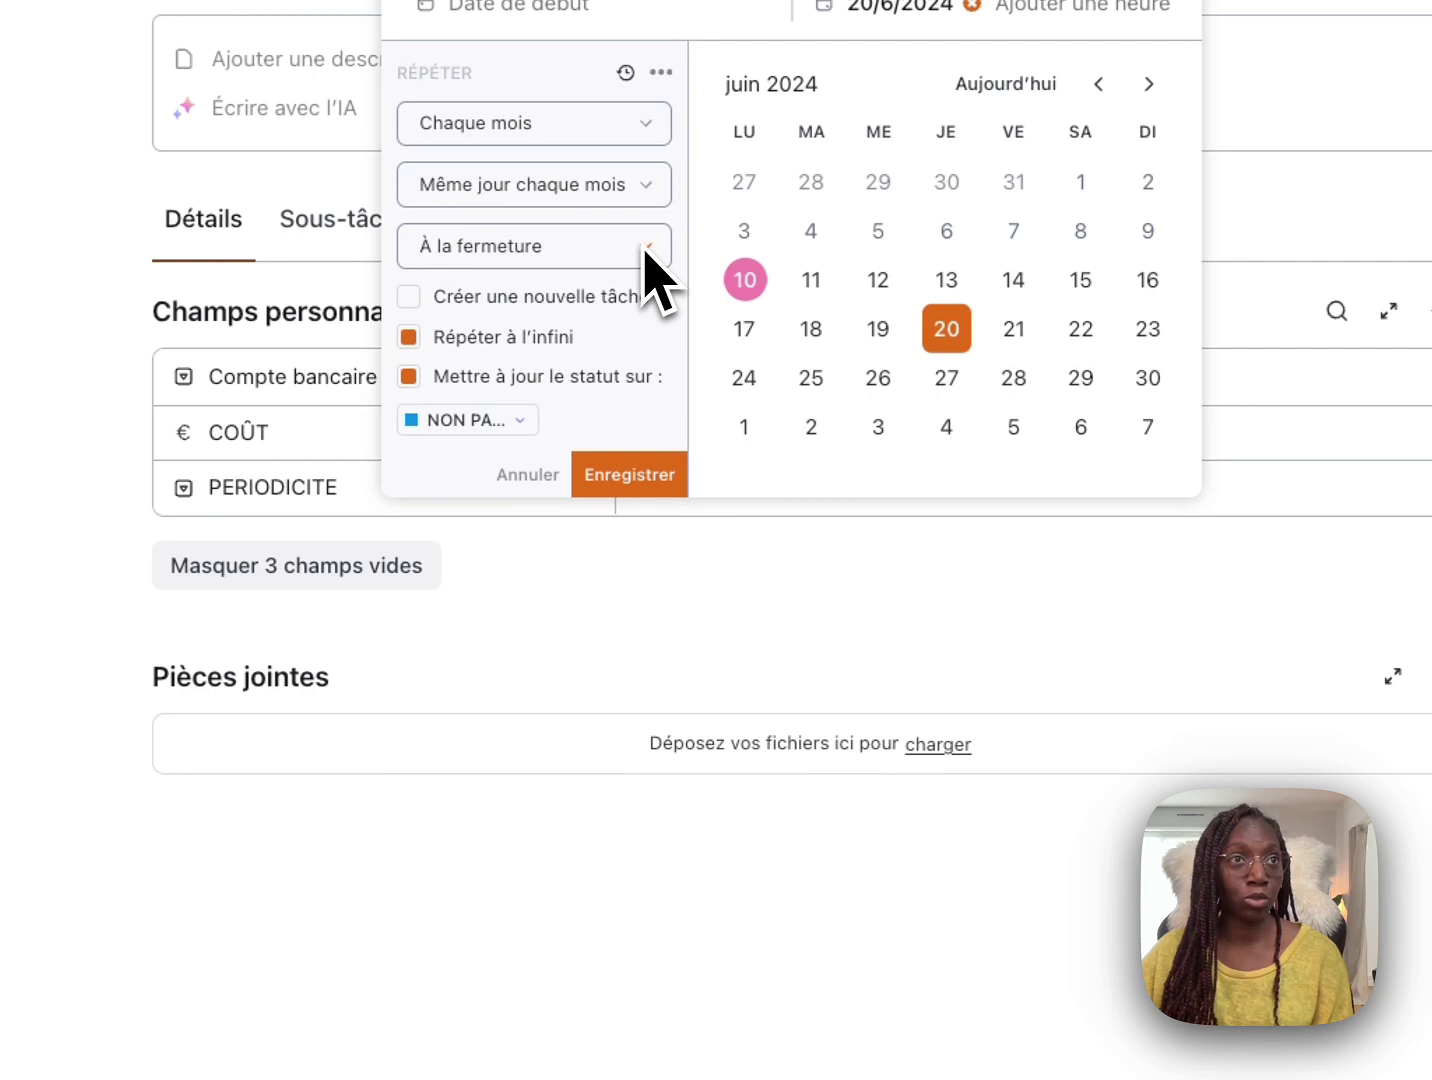
{"action": "left_click", "coordinate": [635, 474]}
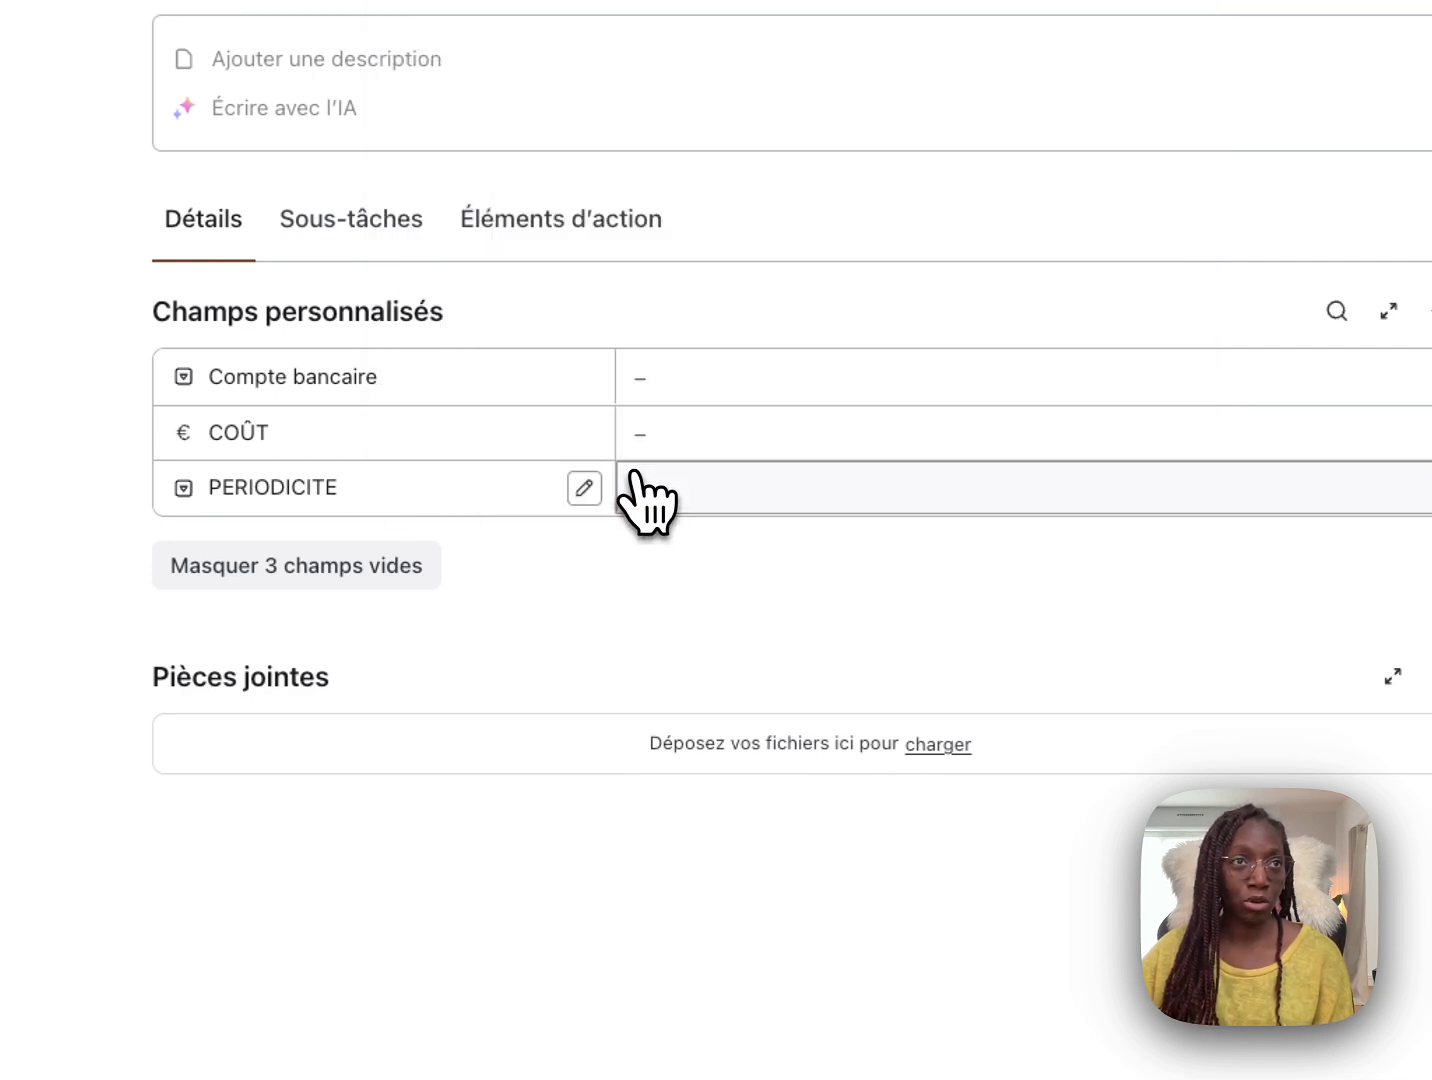
Fill in the task's custom fields: Compte bancaire SOCIETE GENERALE, COÛT €50 and PERIODICITE MENSUEL
{"action": "left_click", "coordinate": [682, 379]}
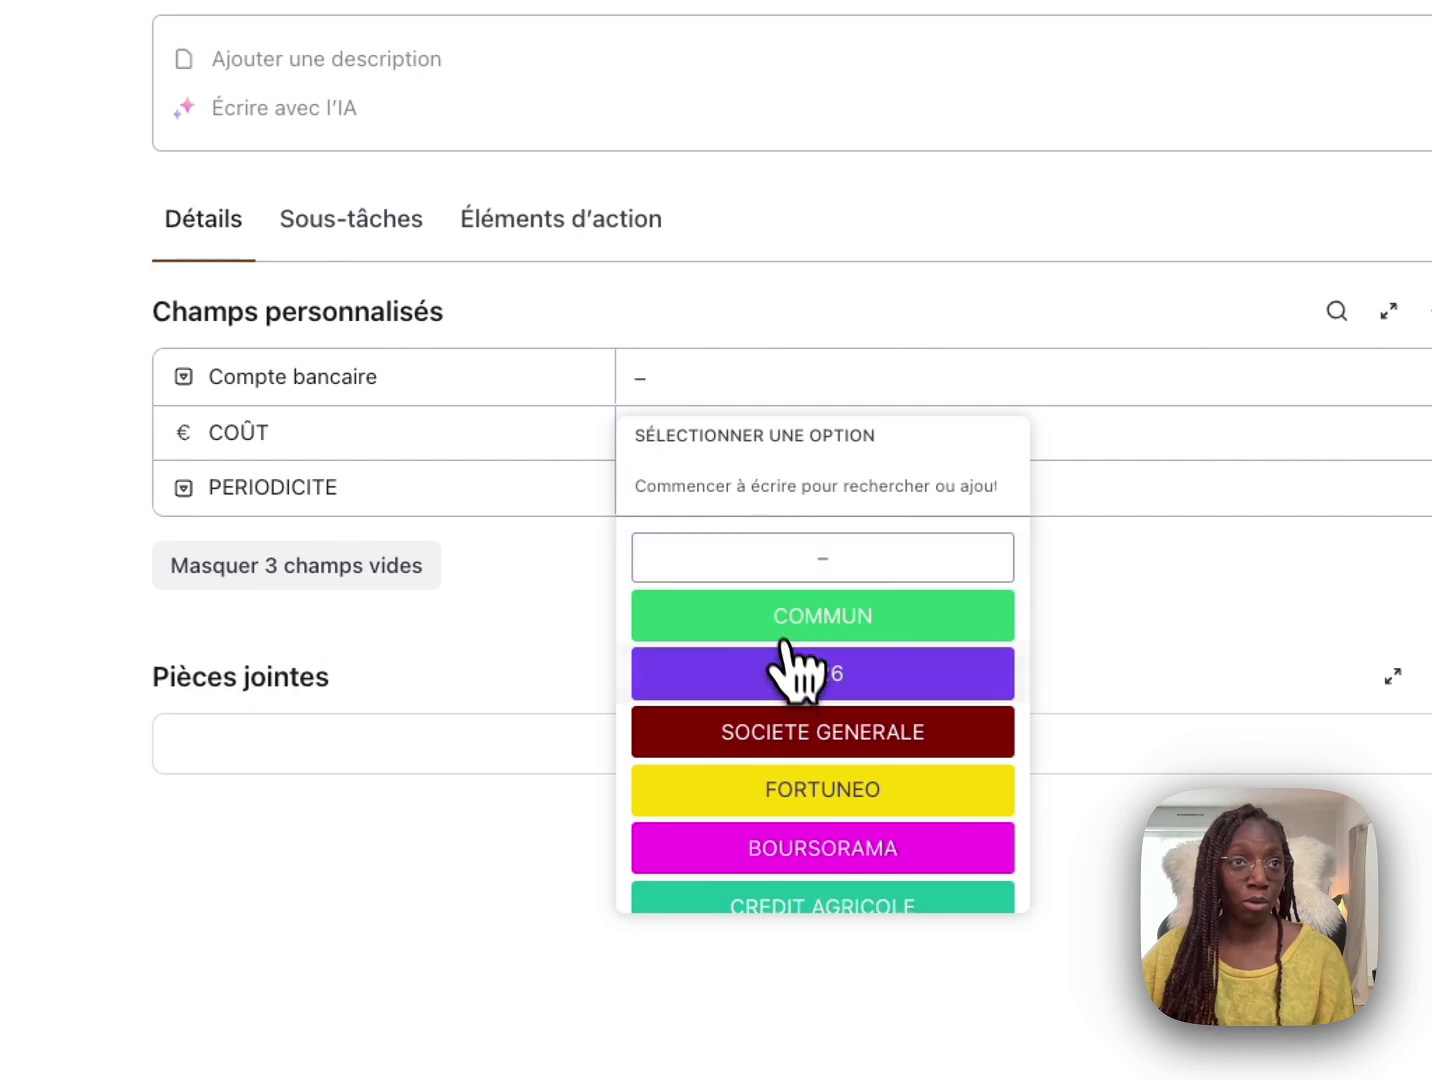
{"action": "left_click", "coordinate": [803, 721]}
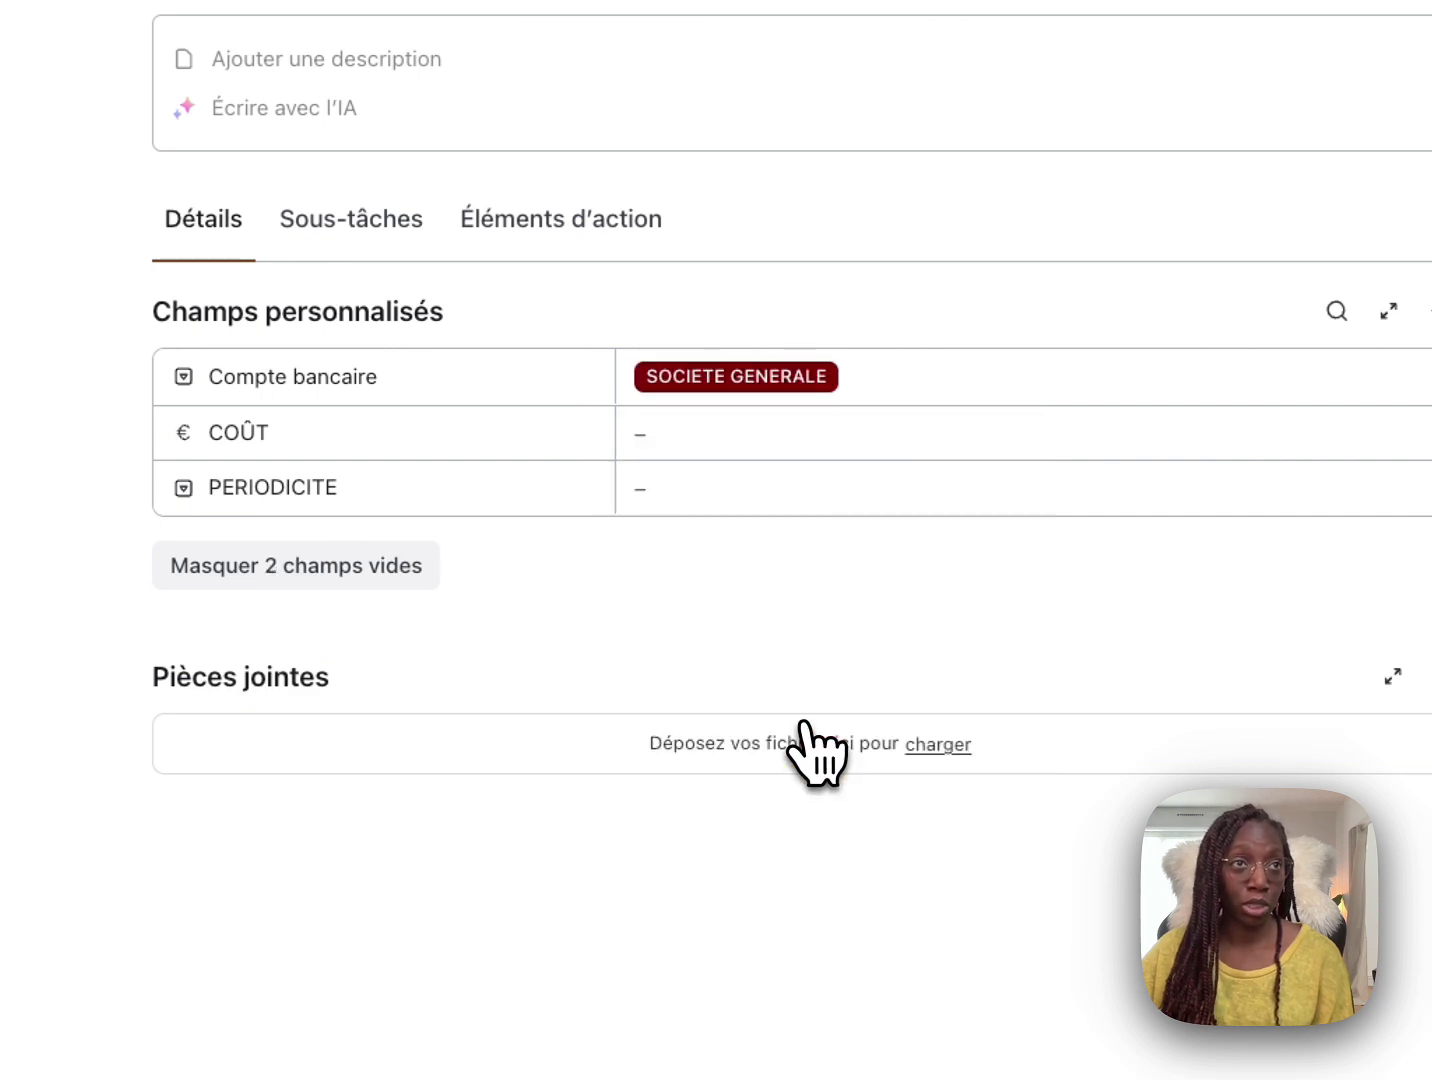
{"action": "left_click", "coordinate": [684, 438]}
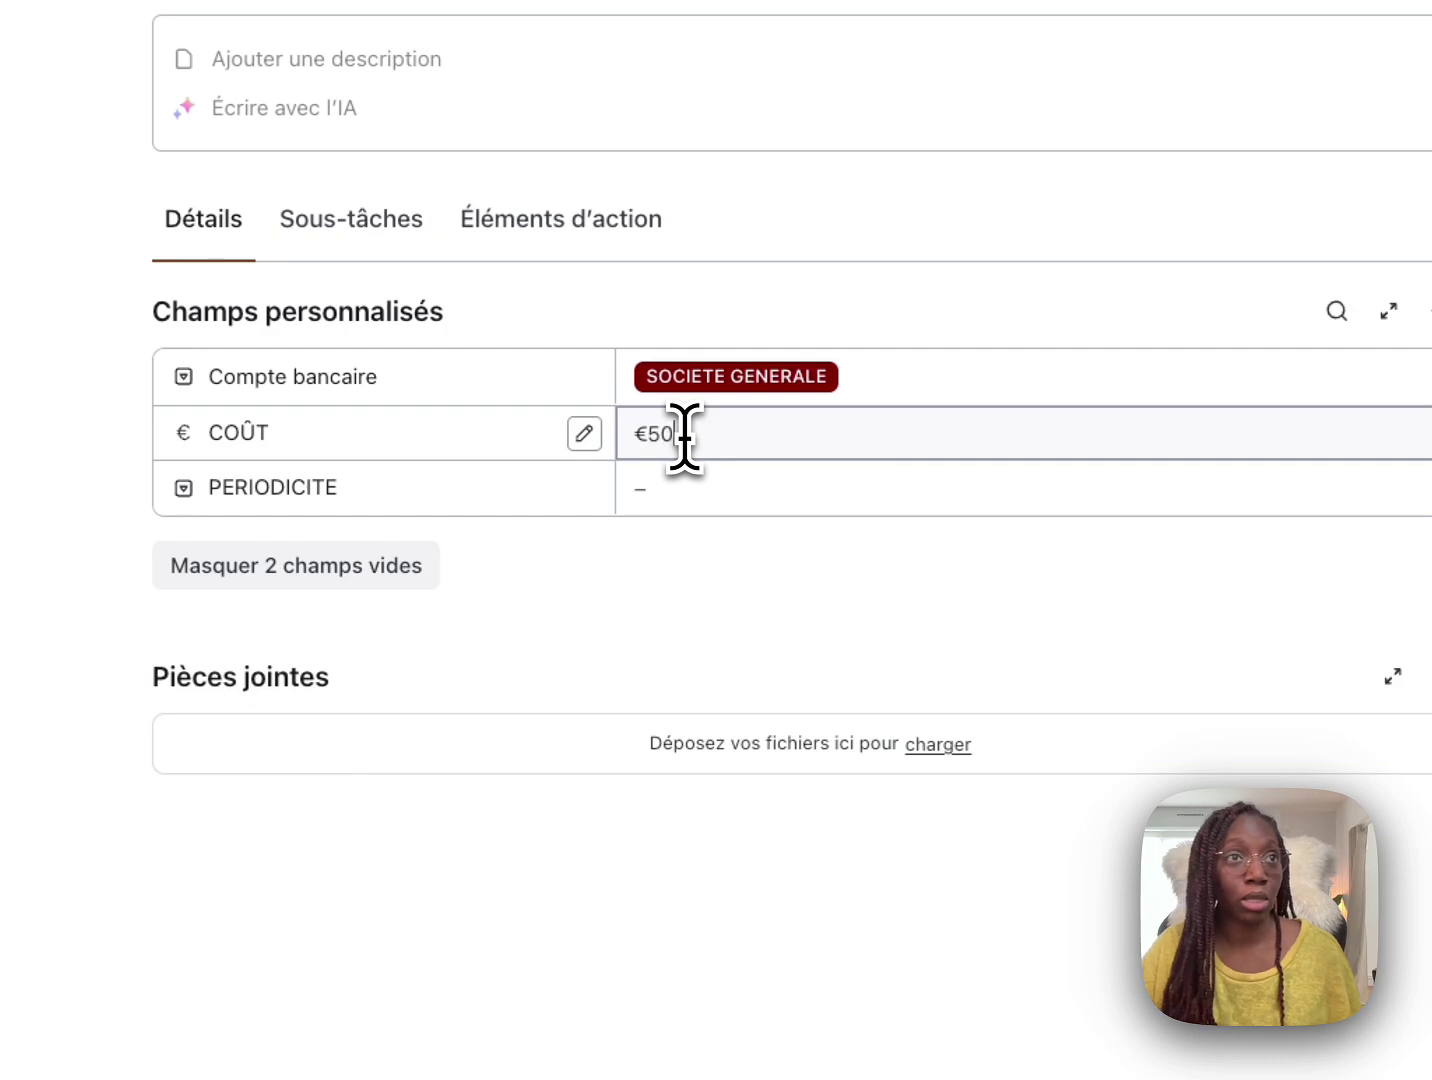
{"action": "left_click", "coordinate": [711, 494]}
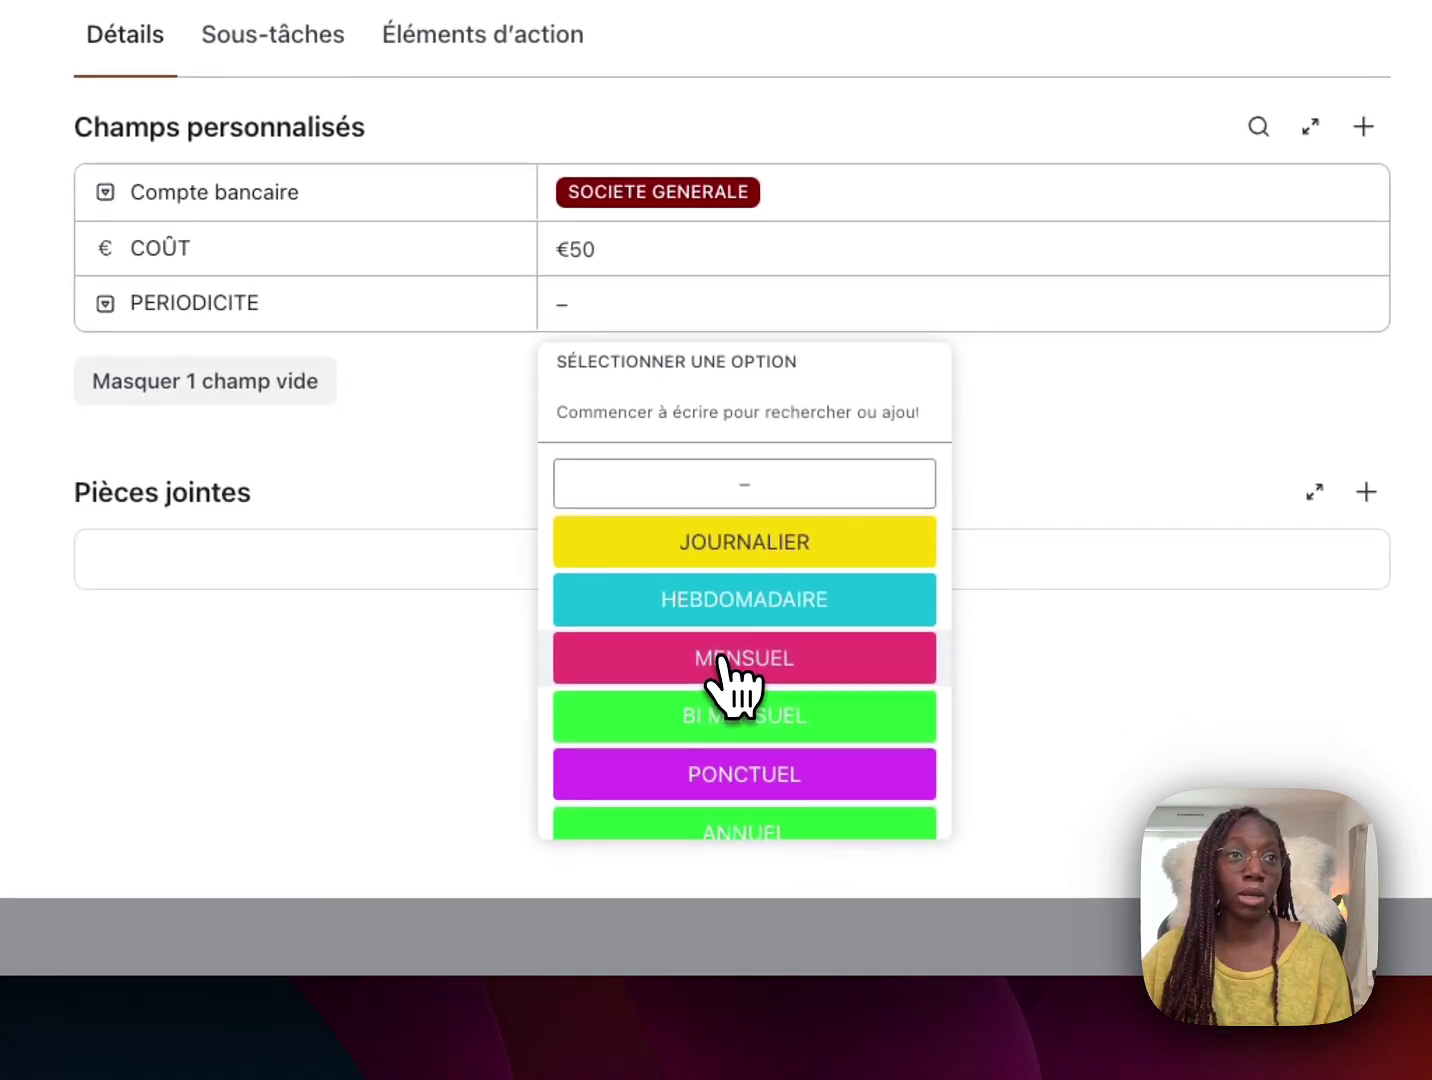
{"action": "left_click", "coordinate": [810, 846]}
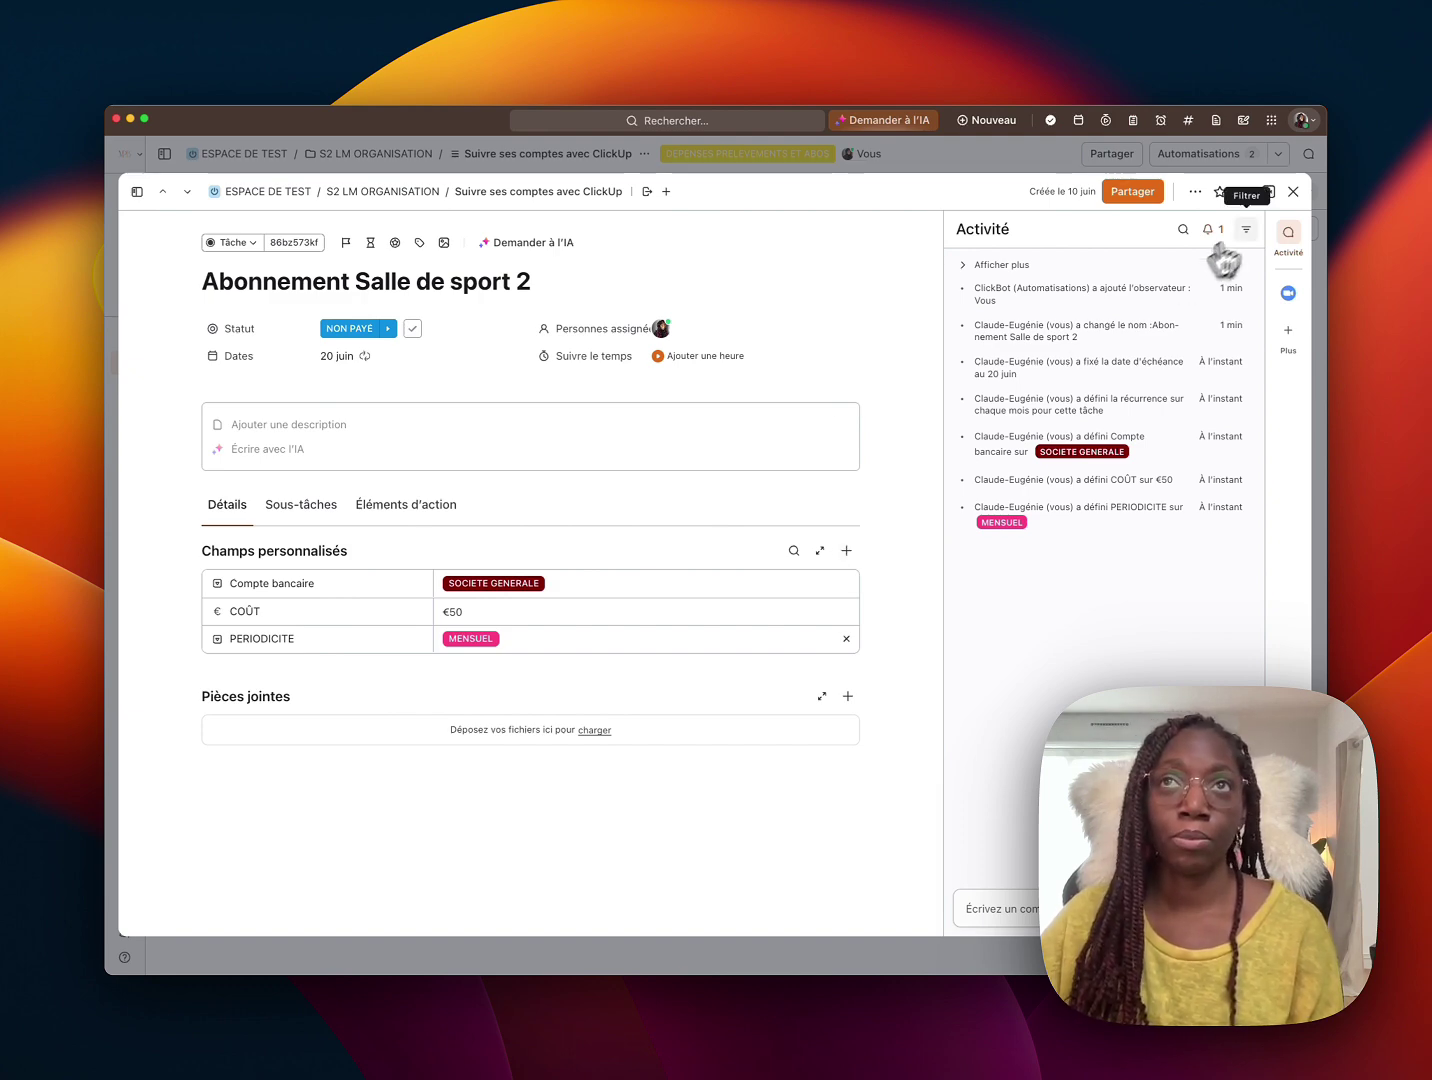
Close the gym subscription task and open the list's "When due date arrives, post comment" automation for editing
{"action": "left_click", "coordinate": [1294, 193]}
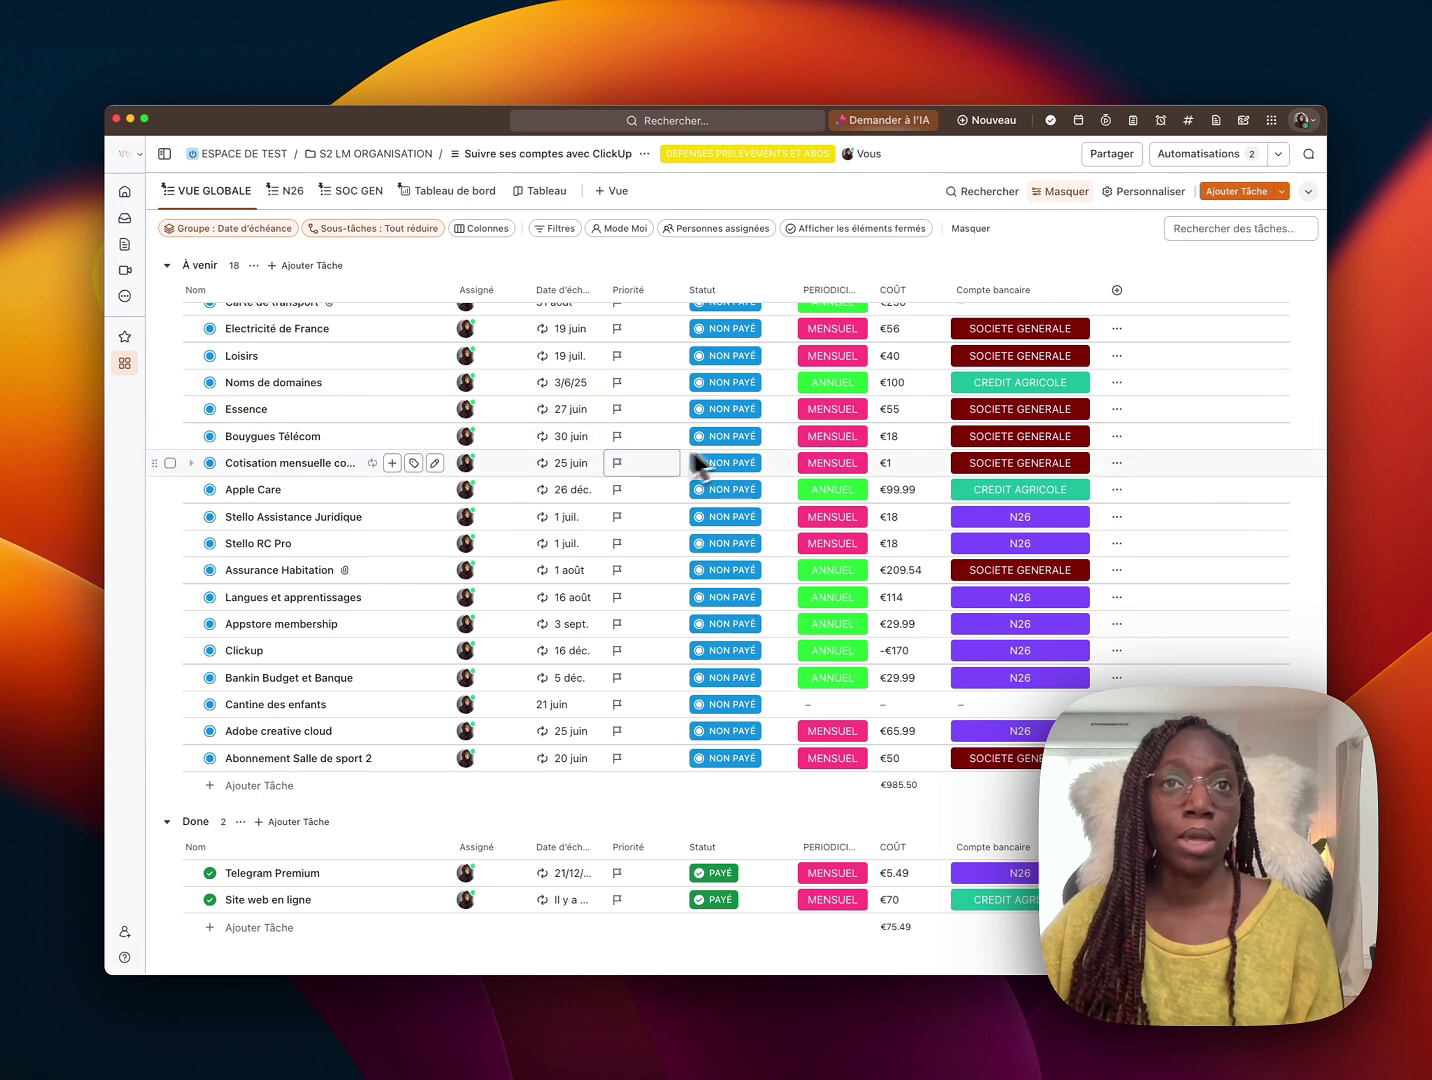
{"action": "scroll", "coordinate": [660, 429], "scroll_direction": "up", "scroll_amount": 3}
{"action": "scroll", "coordinate": [658, 429], "scroll_direction": "up", "scroll_amount": 5}
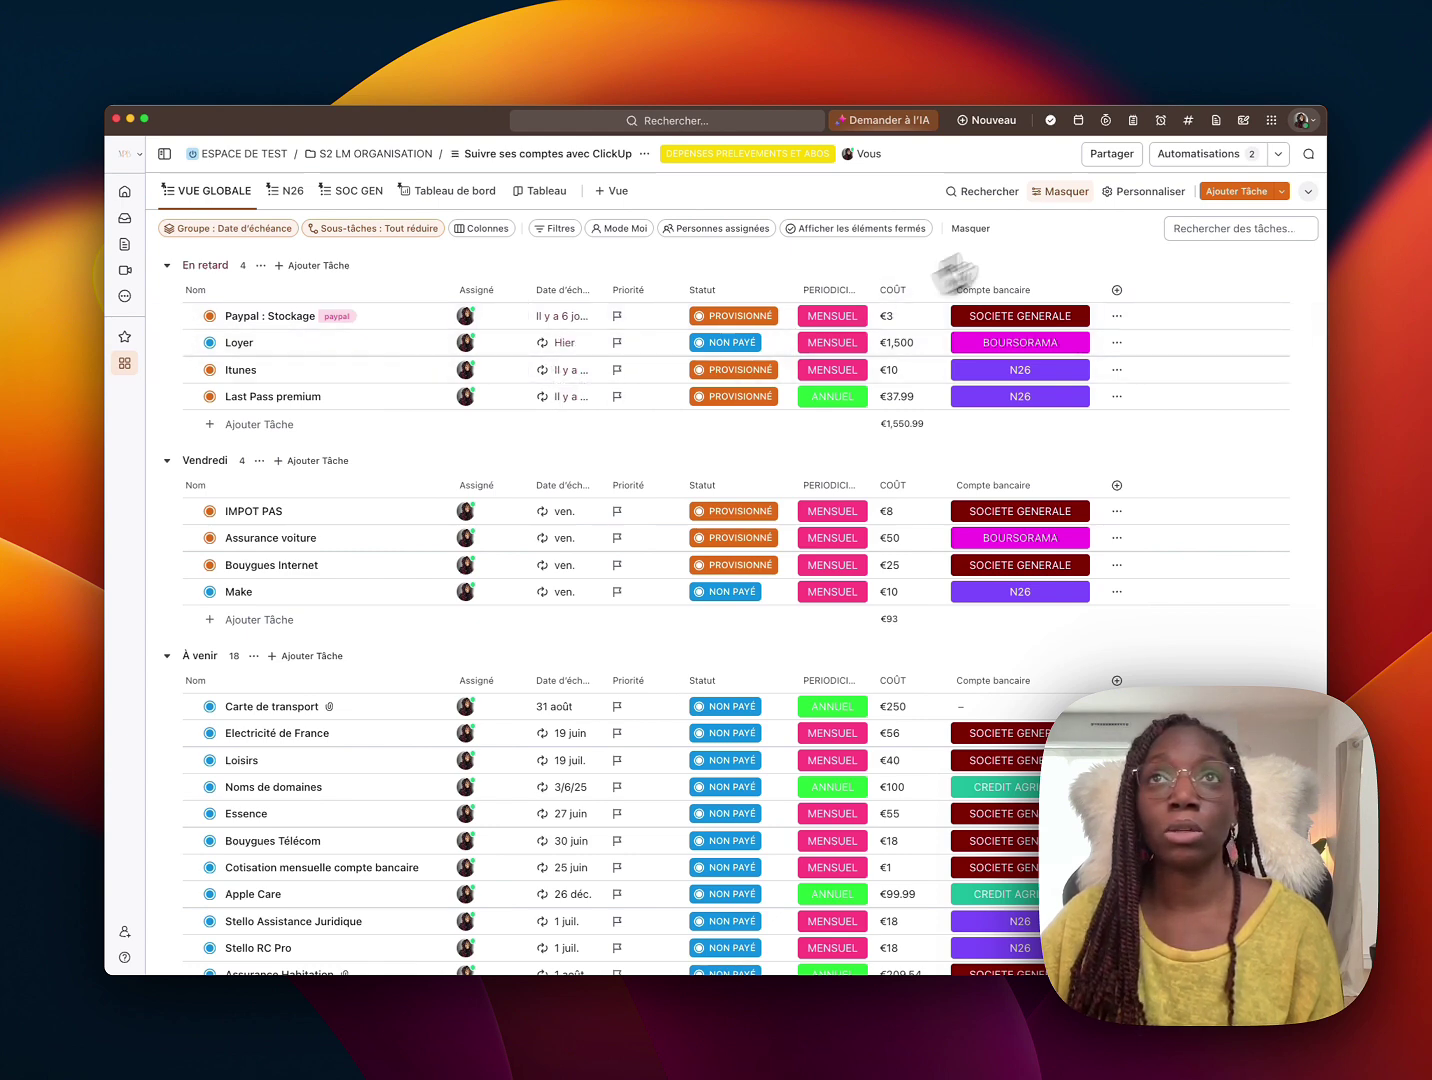
{"action": "left_click", "coordinate": [1207, 157]}
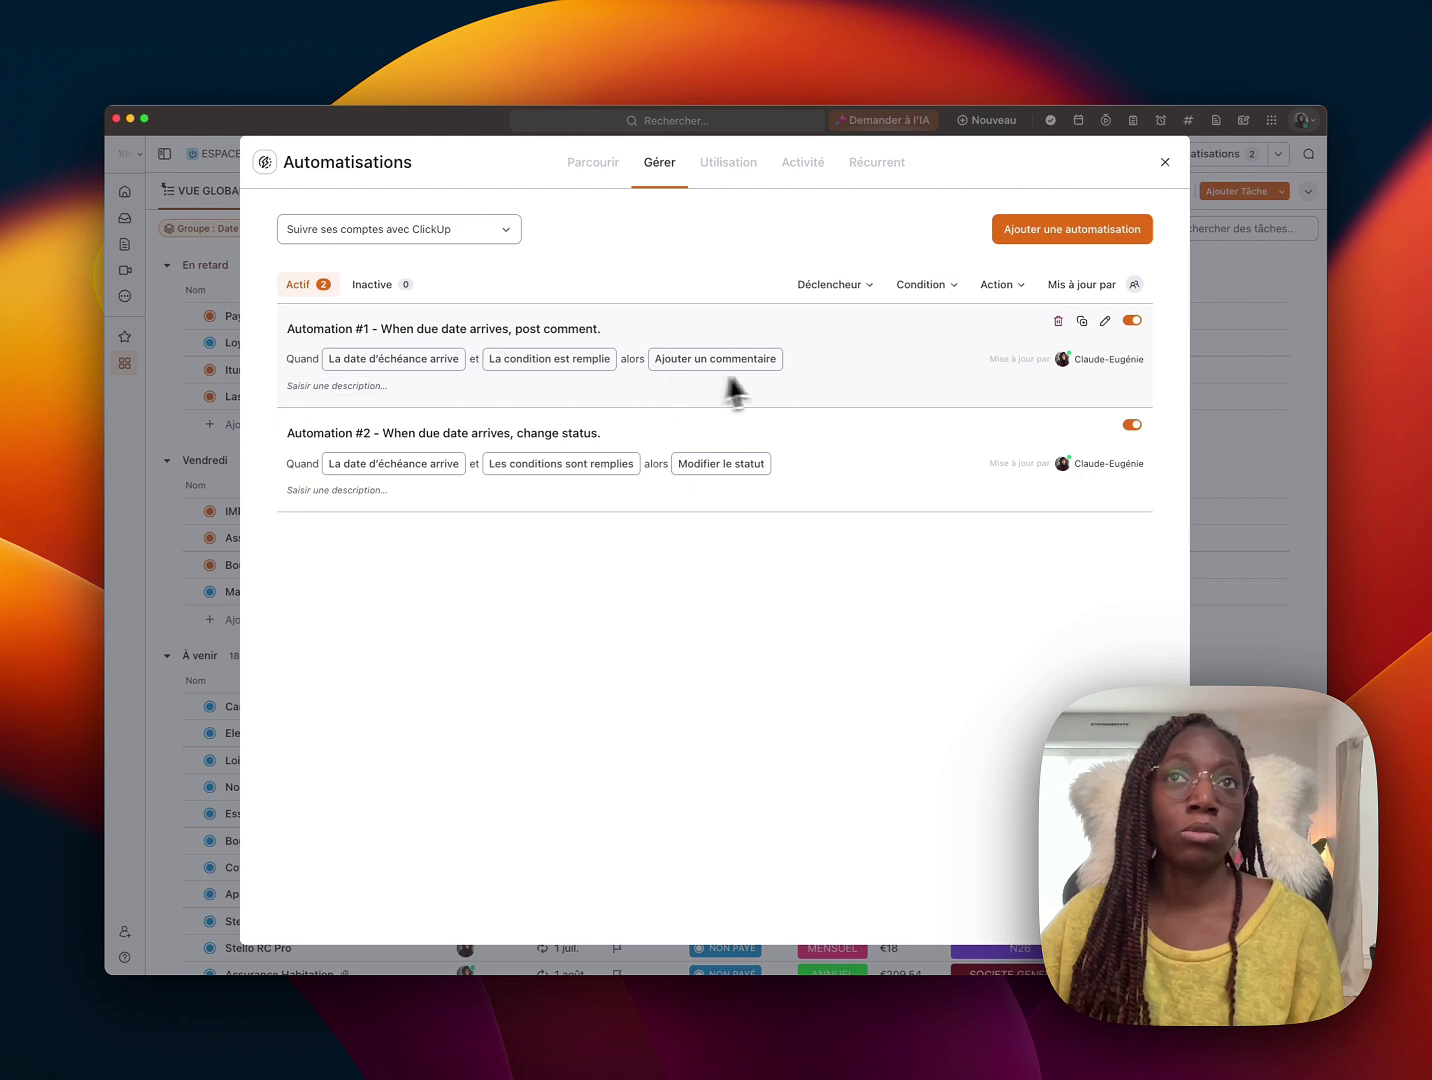
{"action": "left_click", "coordinate": [1106, 321]}
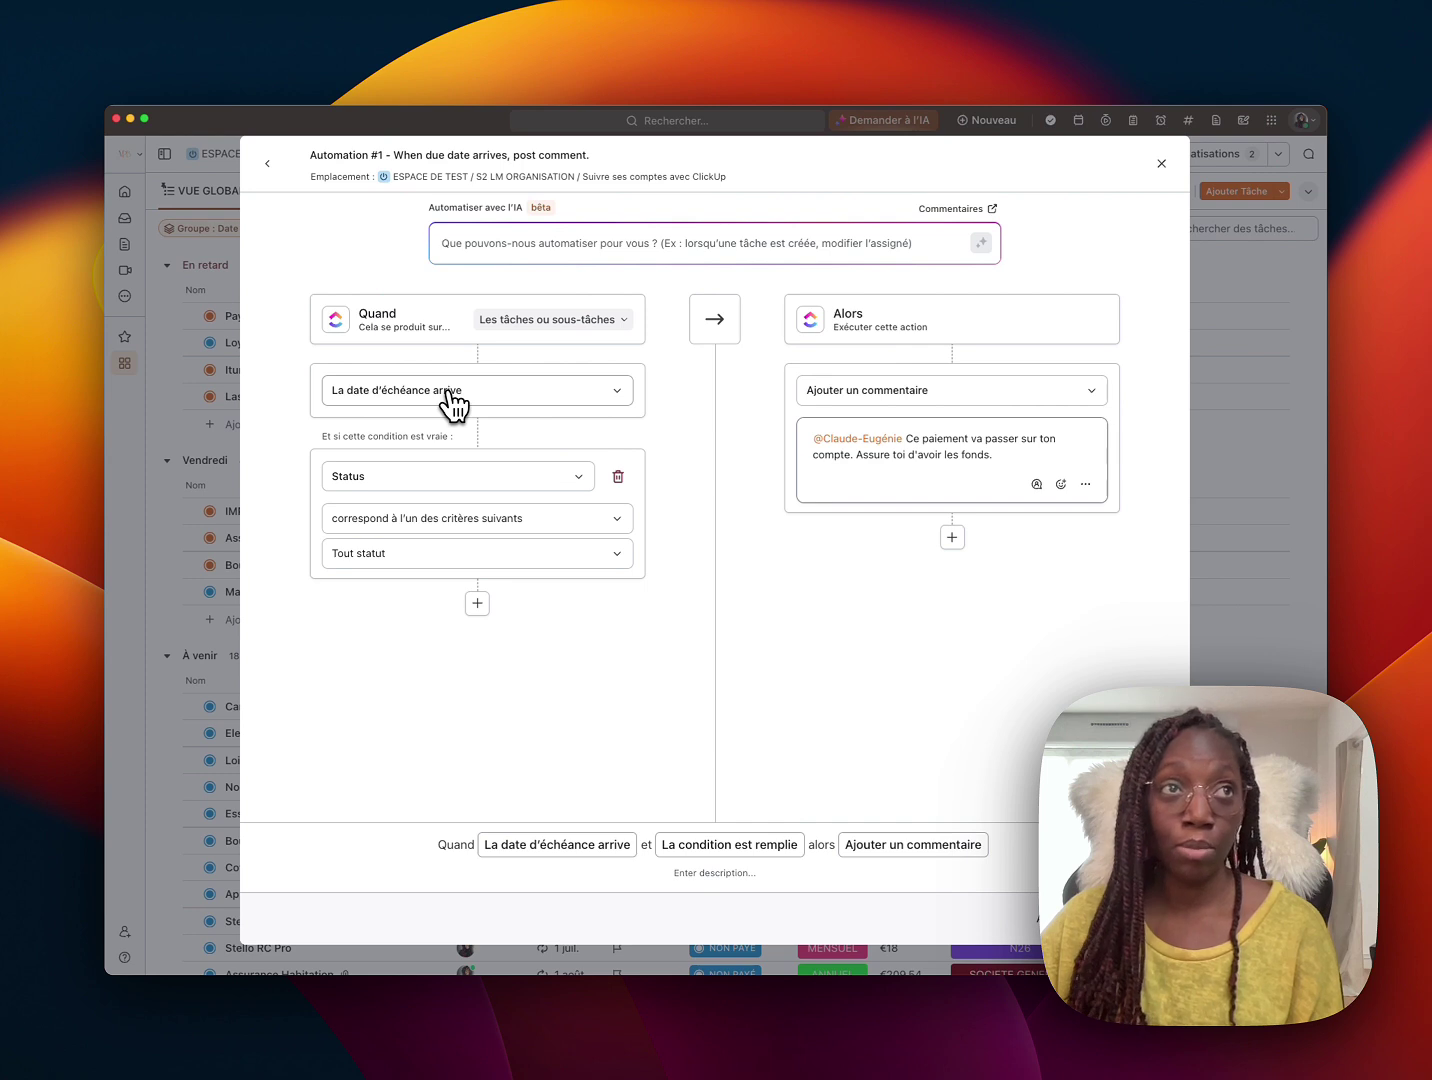
Check the automation's status condition options, give it the description "Rappel de paiement" and save it
{"action": "left_click", "coordinate": [620, 561]}
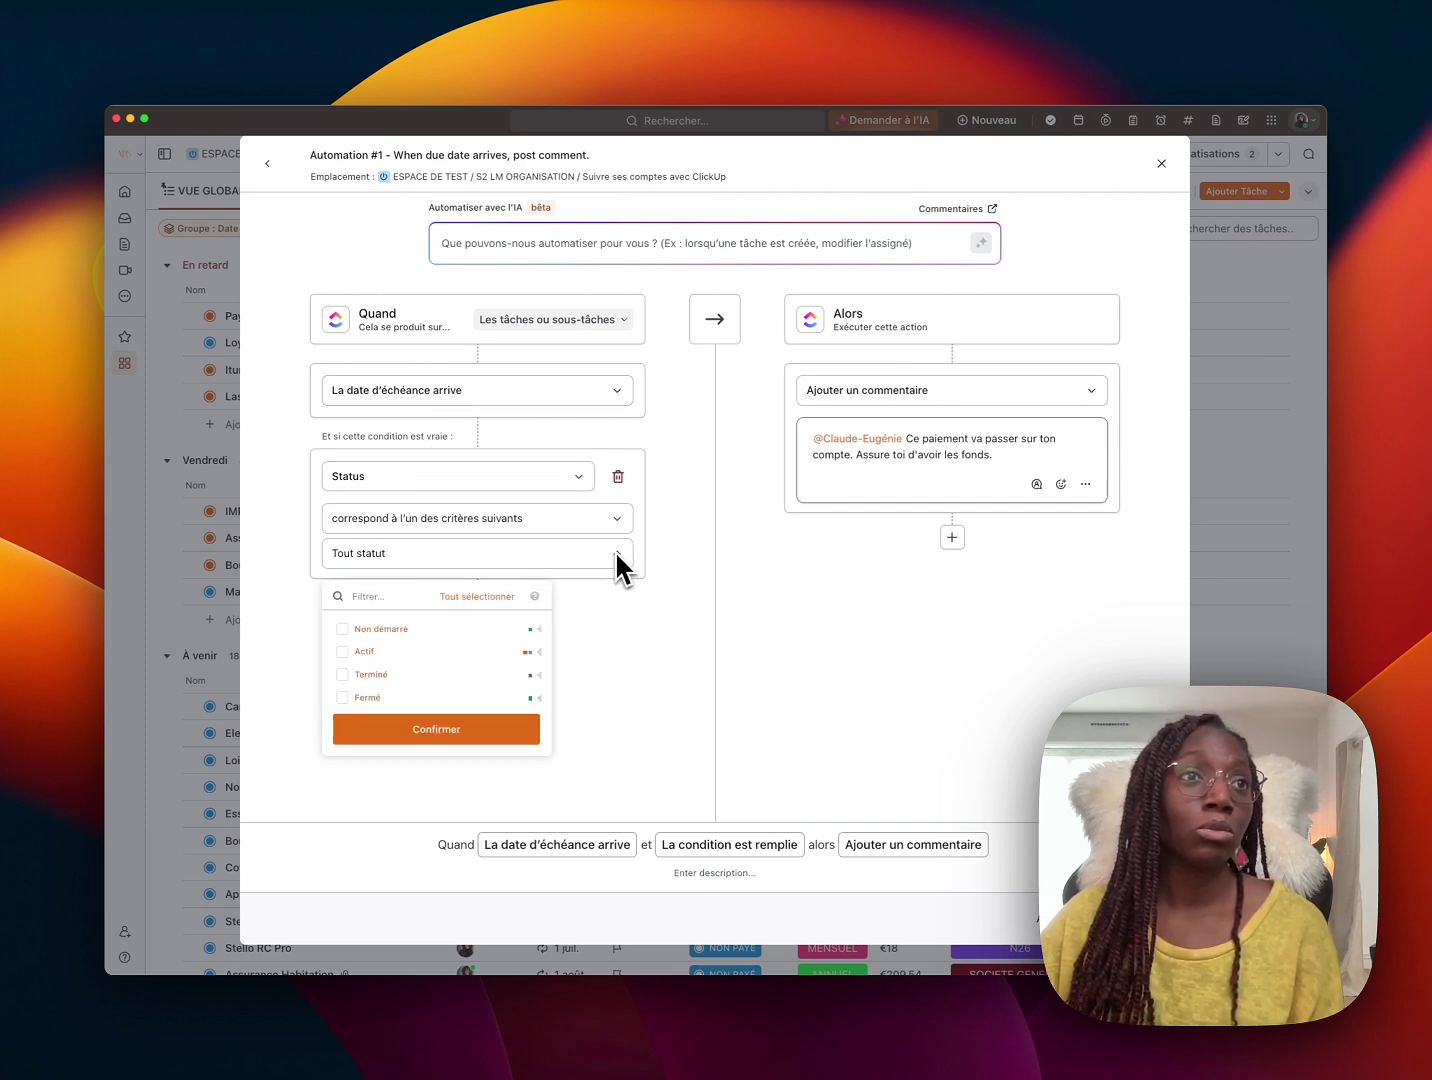
{"action": "left_click", "coordinate": [610, 552]}
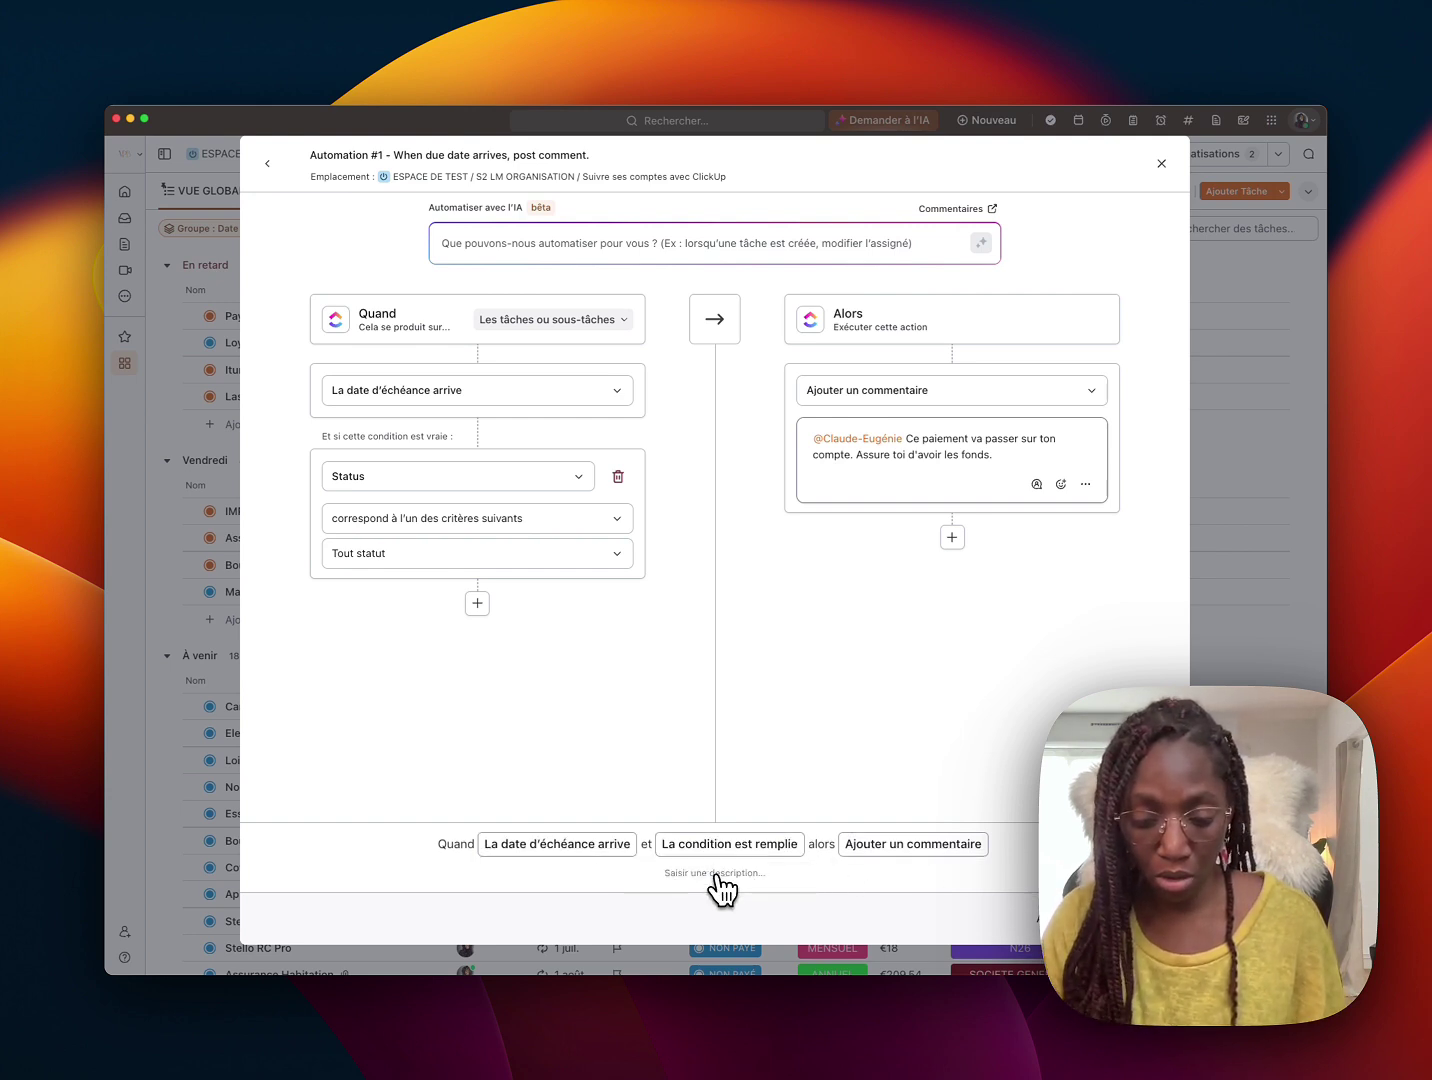
{"action": "type", "text": "pel d"}
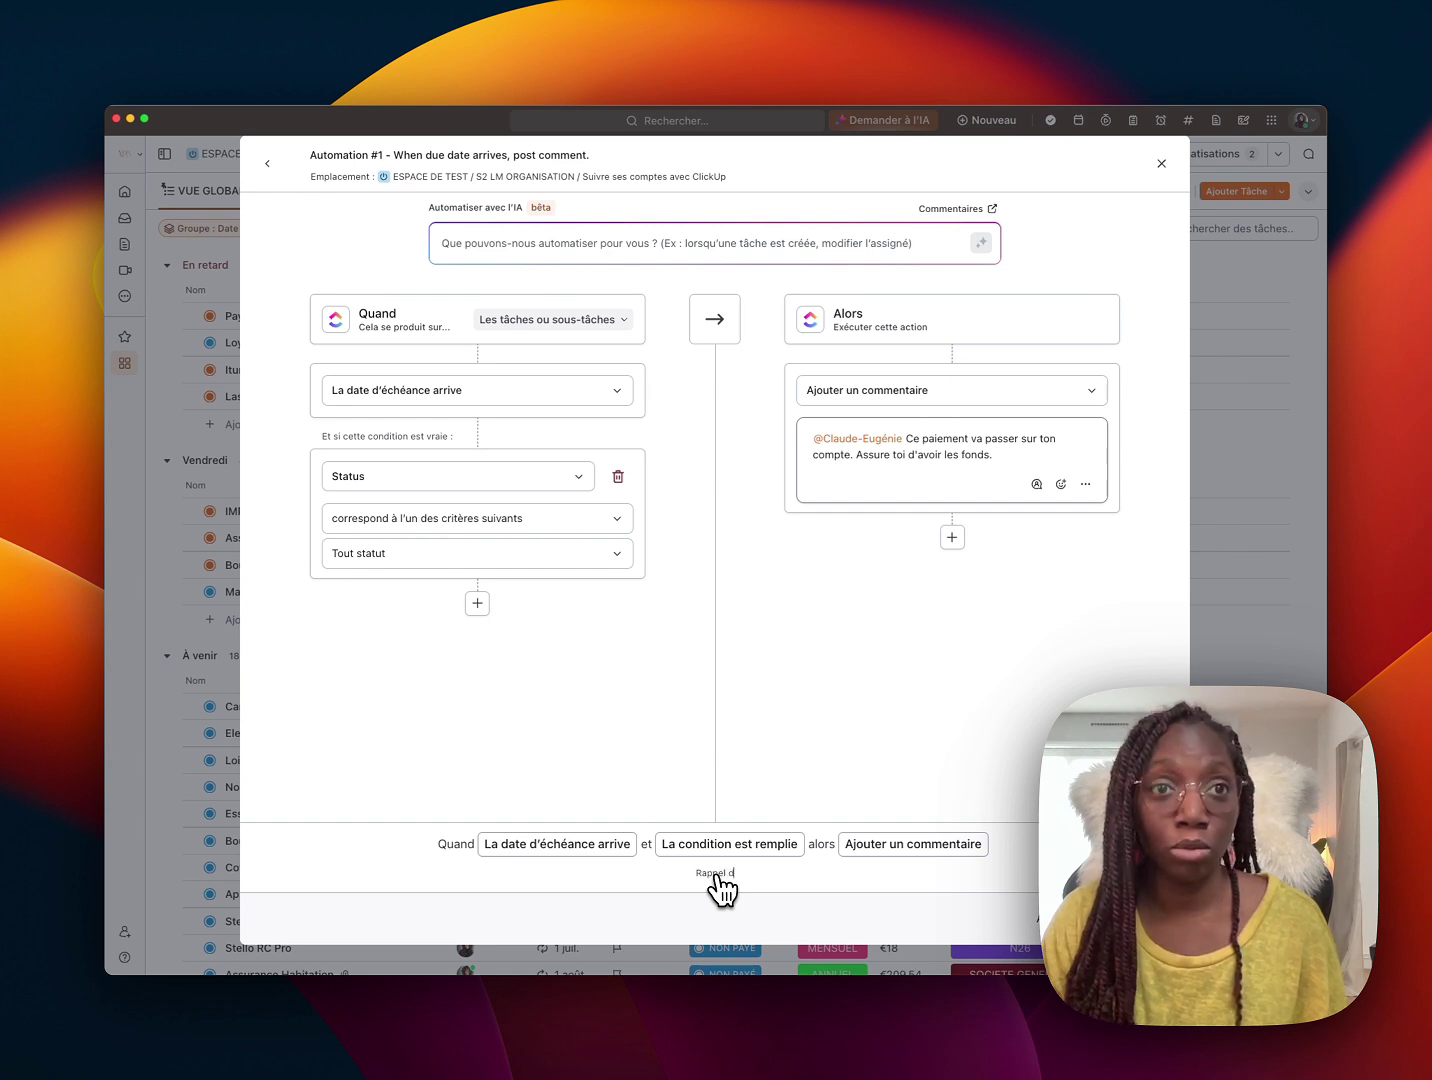
{"action": "type", "text": "e paiem"}
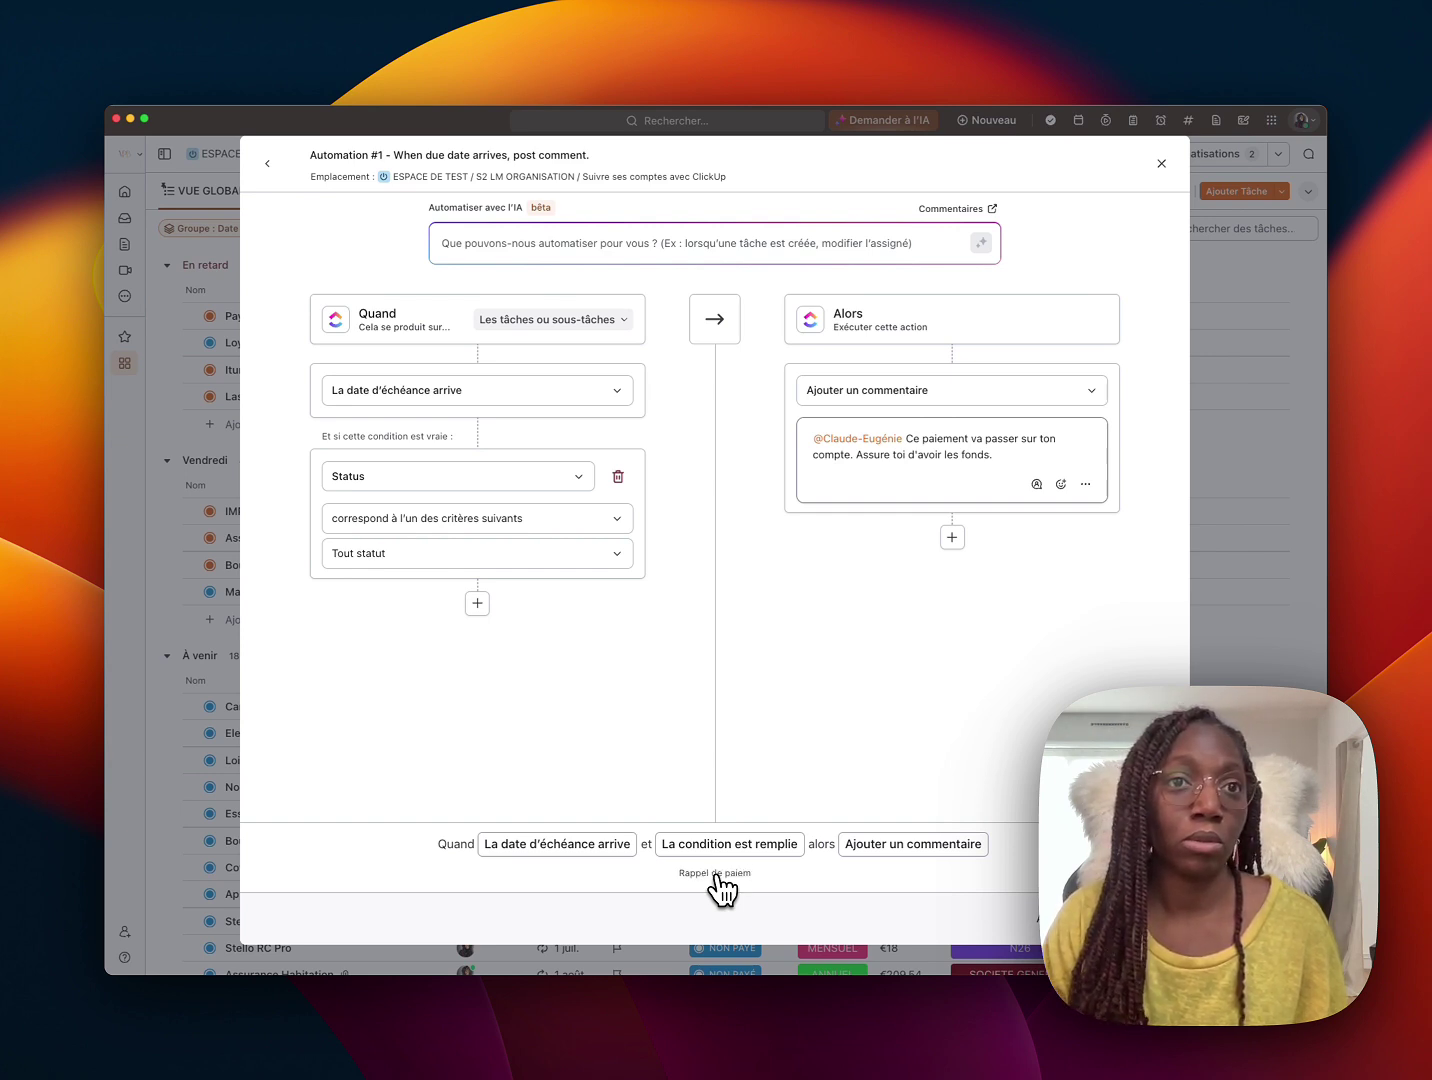
{"action": "type", "text": "ent"}
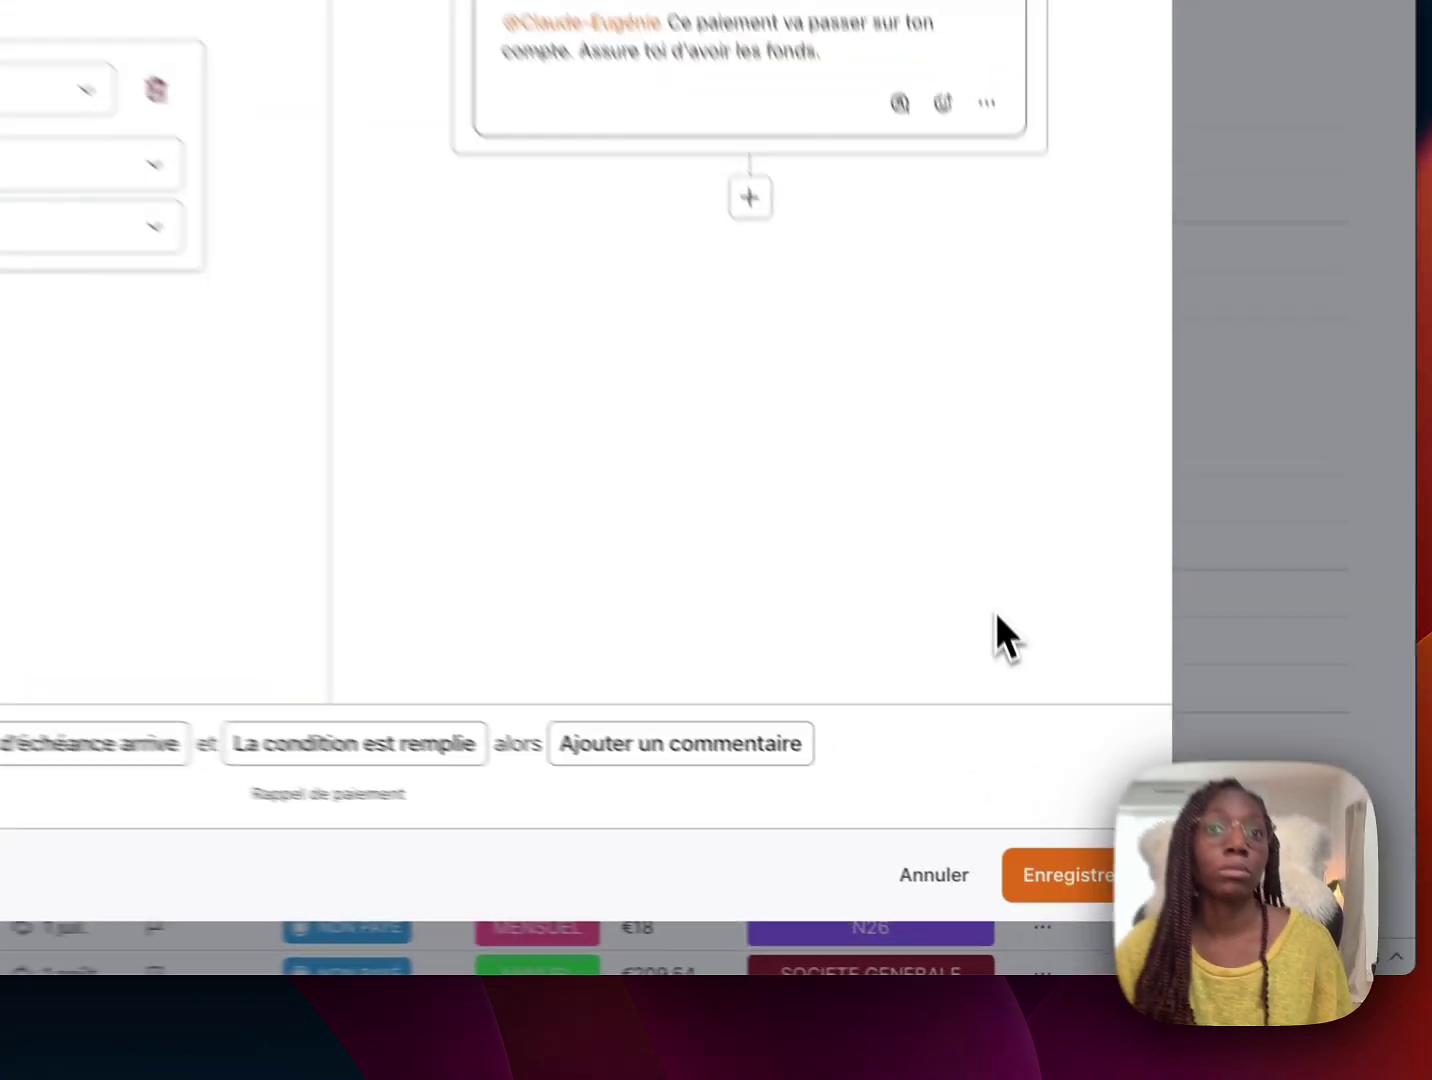
{"action": "left_click", "coordinate": [1070, 882]}
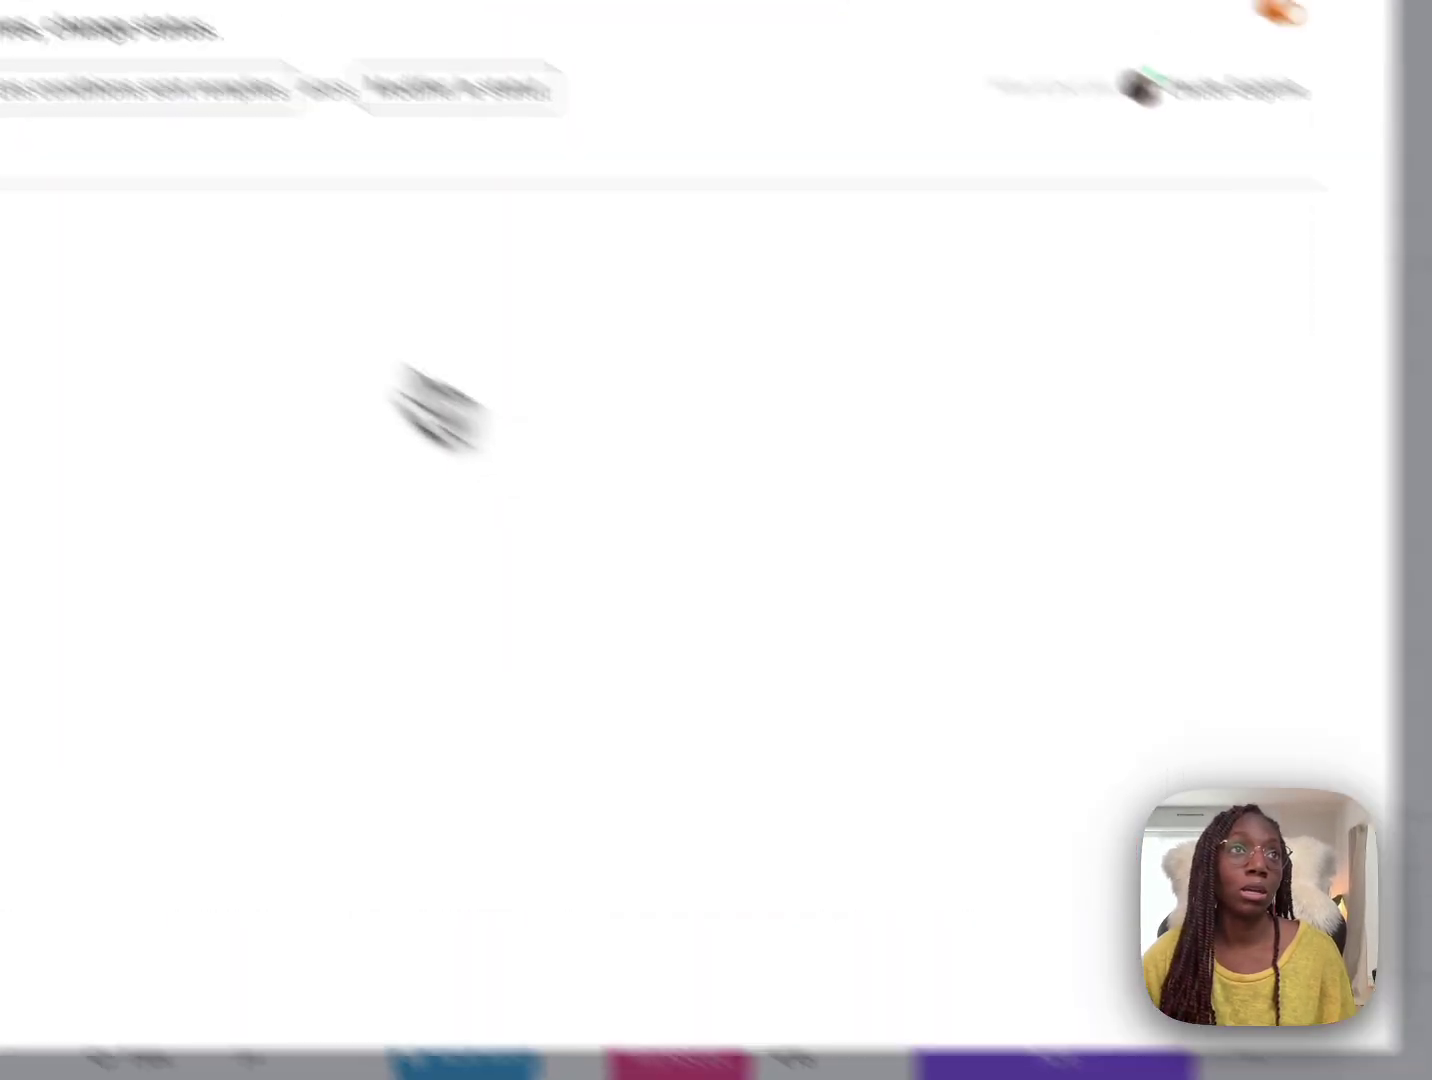
Rename the comment-posting automation as "Rappel de paiement"
{"action": "left_click", "coordinate": [646, 415]}
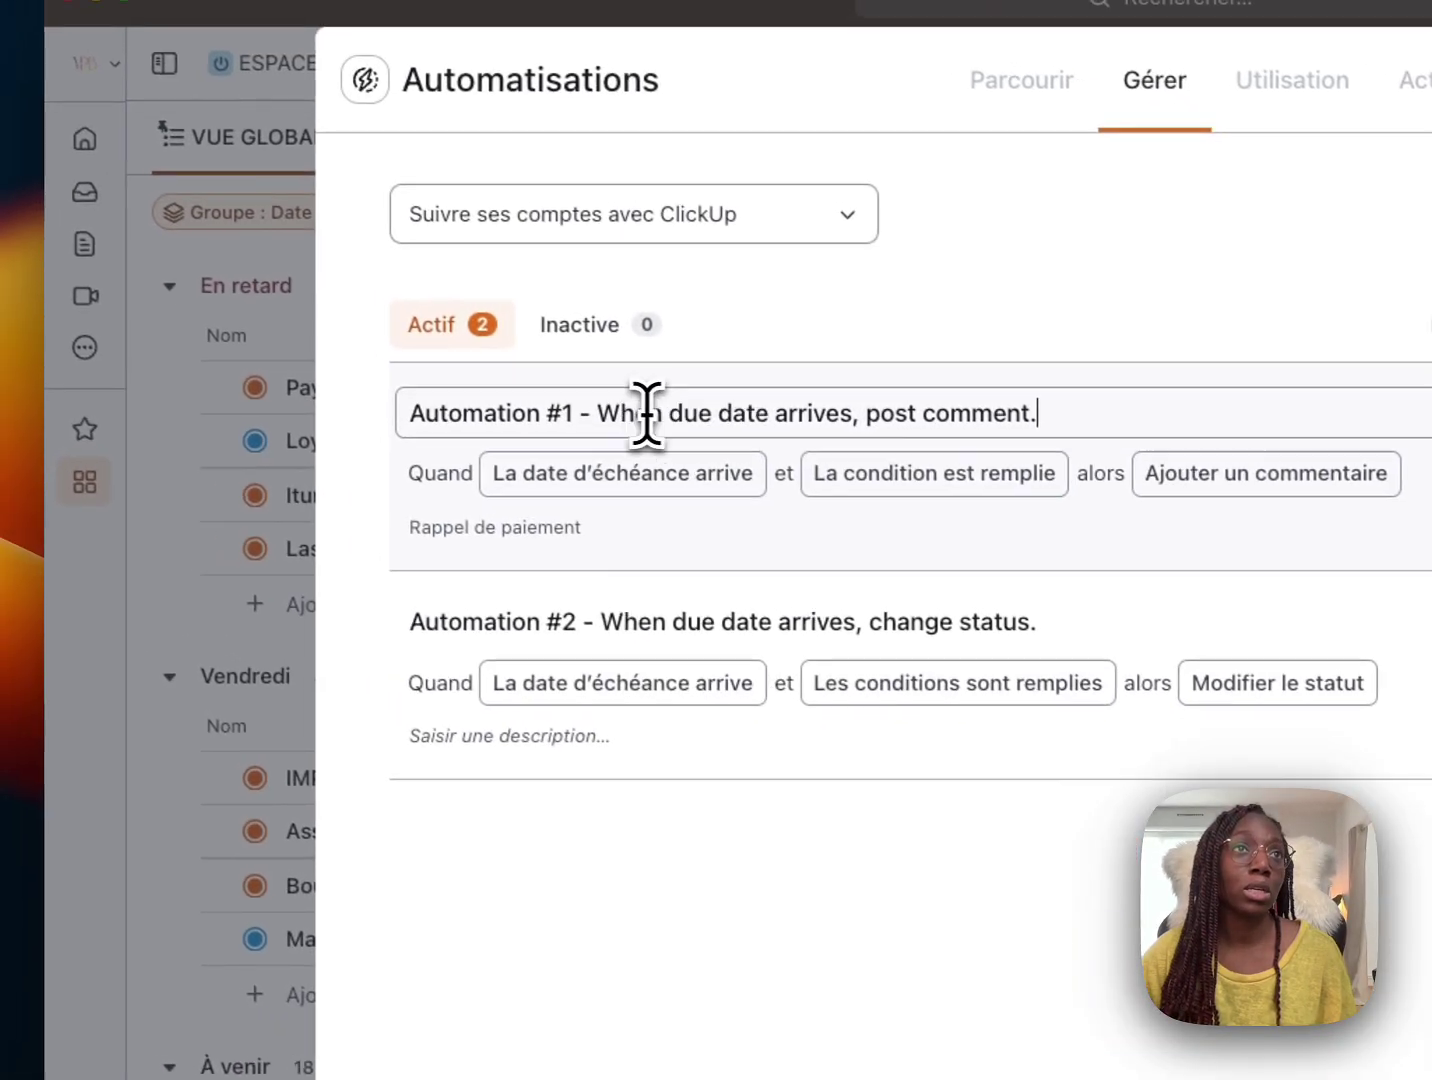
{"action": "triple_click", "coordinate": [664, 415]}
{"action": "type", "text": "Rappel de paiement"}
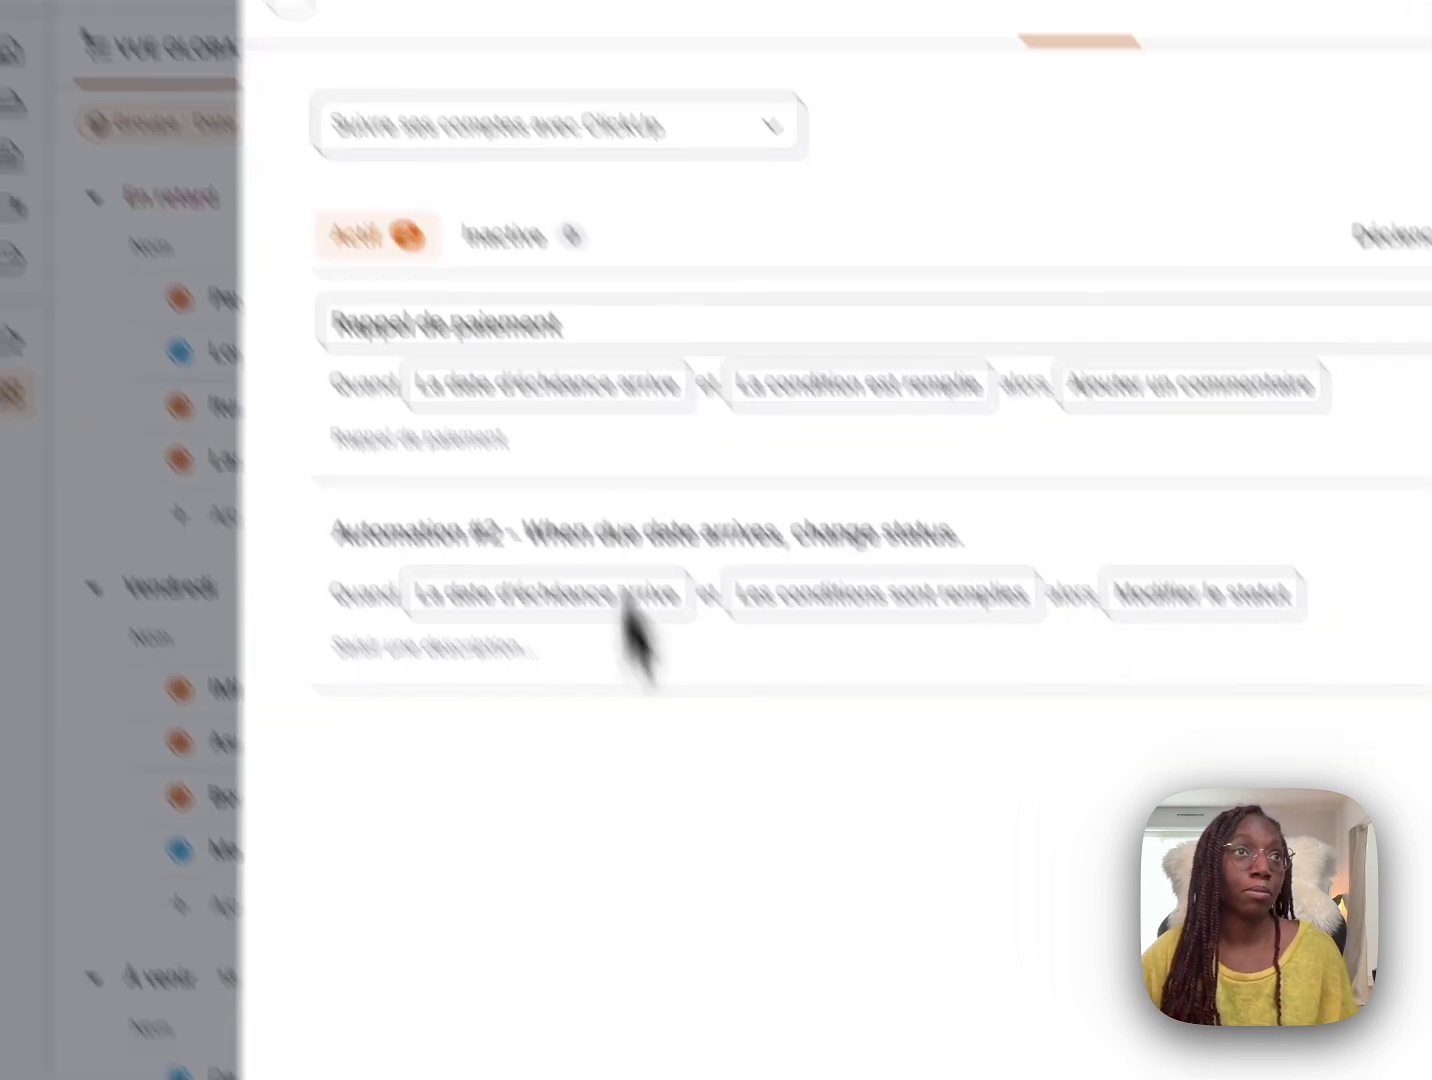
{"action": "left_click", "coordinate": [744, 1030]}
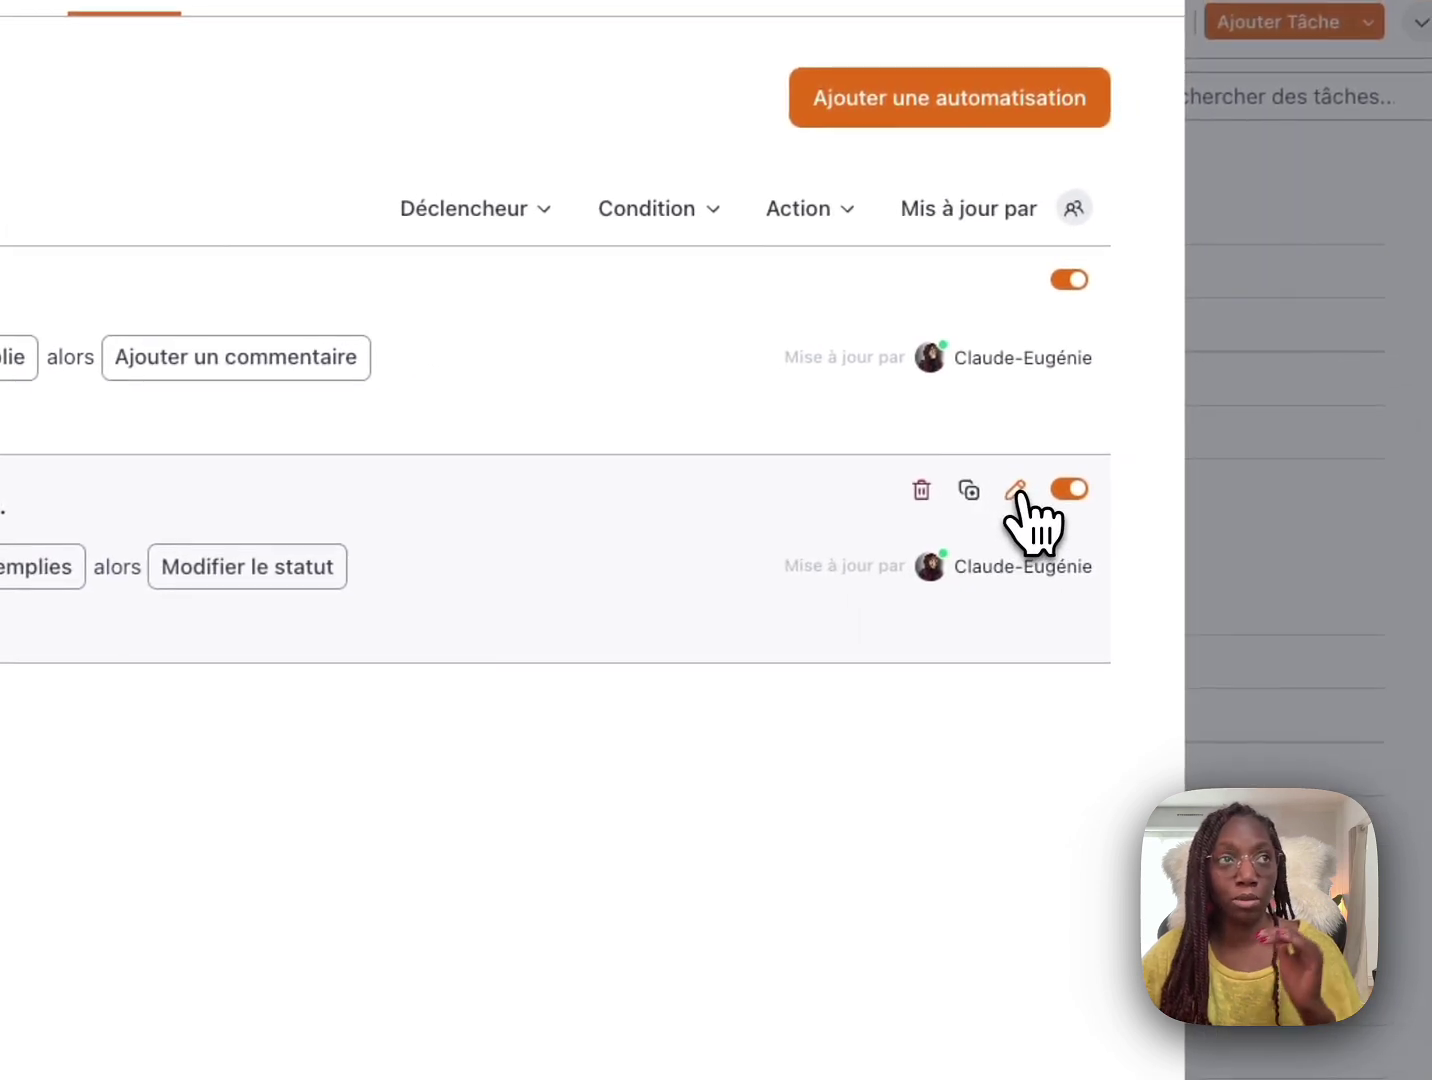
Review the conditions of the change-status automation and set the status it applies to PAYÉ
{"action": "left_click", "coordinate": [1036, 483]}
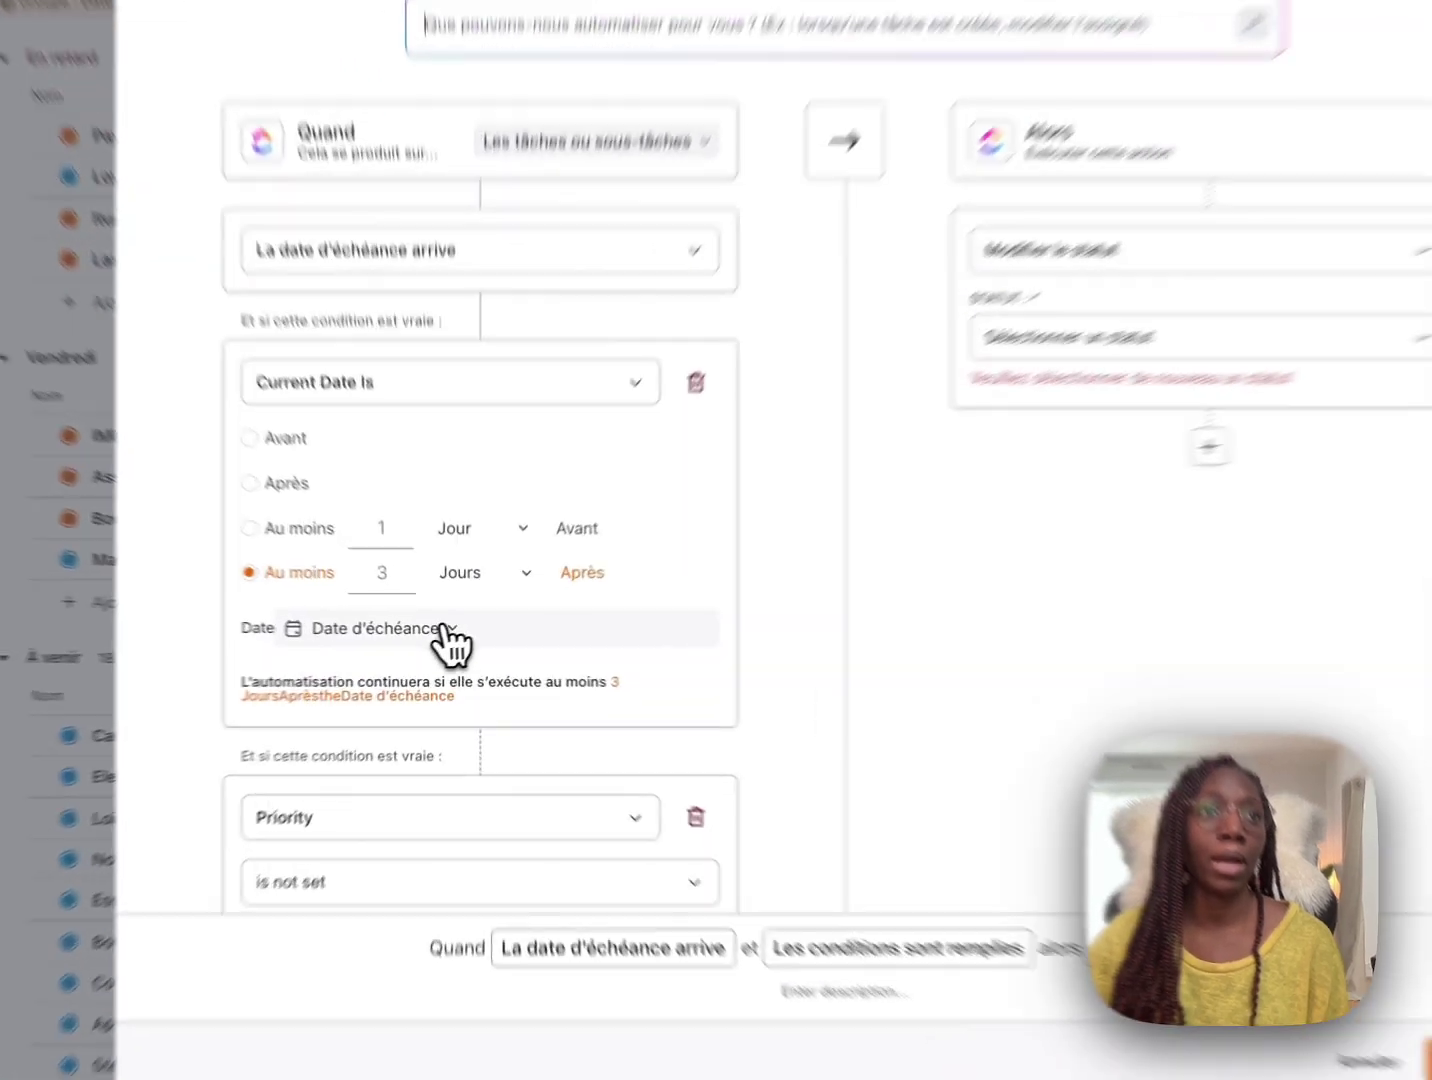
{"action": "left_click", "coordinate": [443, 638]}
{"action": "left_click", "coordinate": [419, 628]}
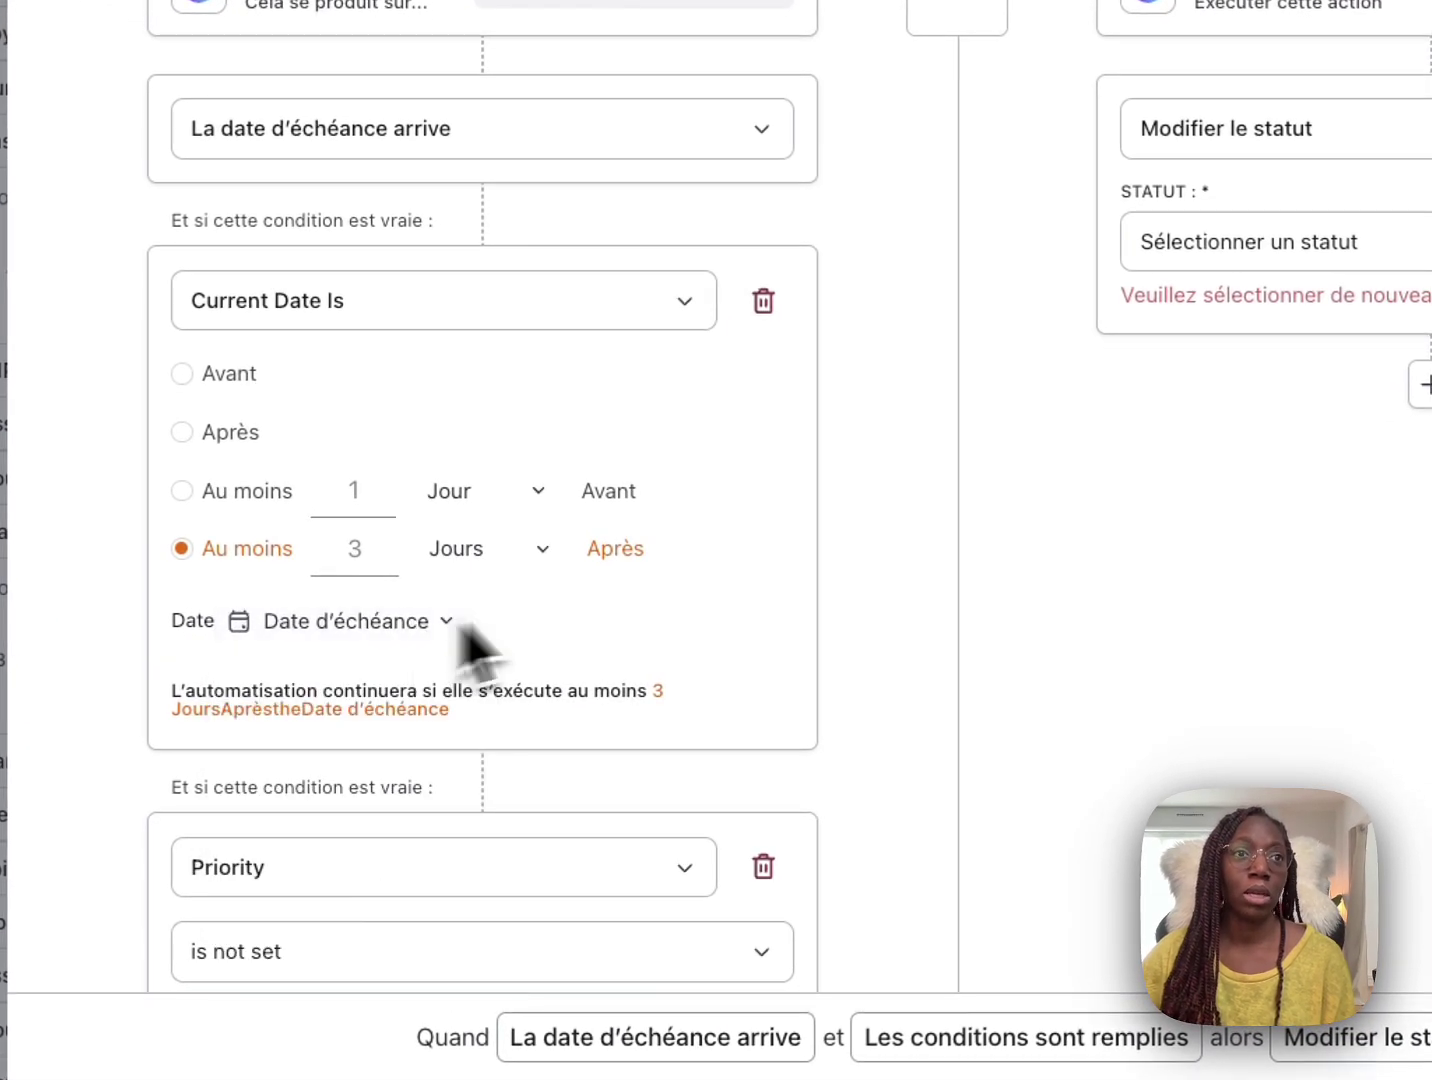
{"action": "scroll", "coordinate": [550, 759], "scroll_direction": "down", "scroll_amount": 3}
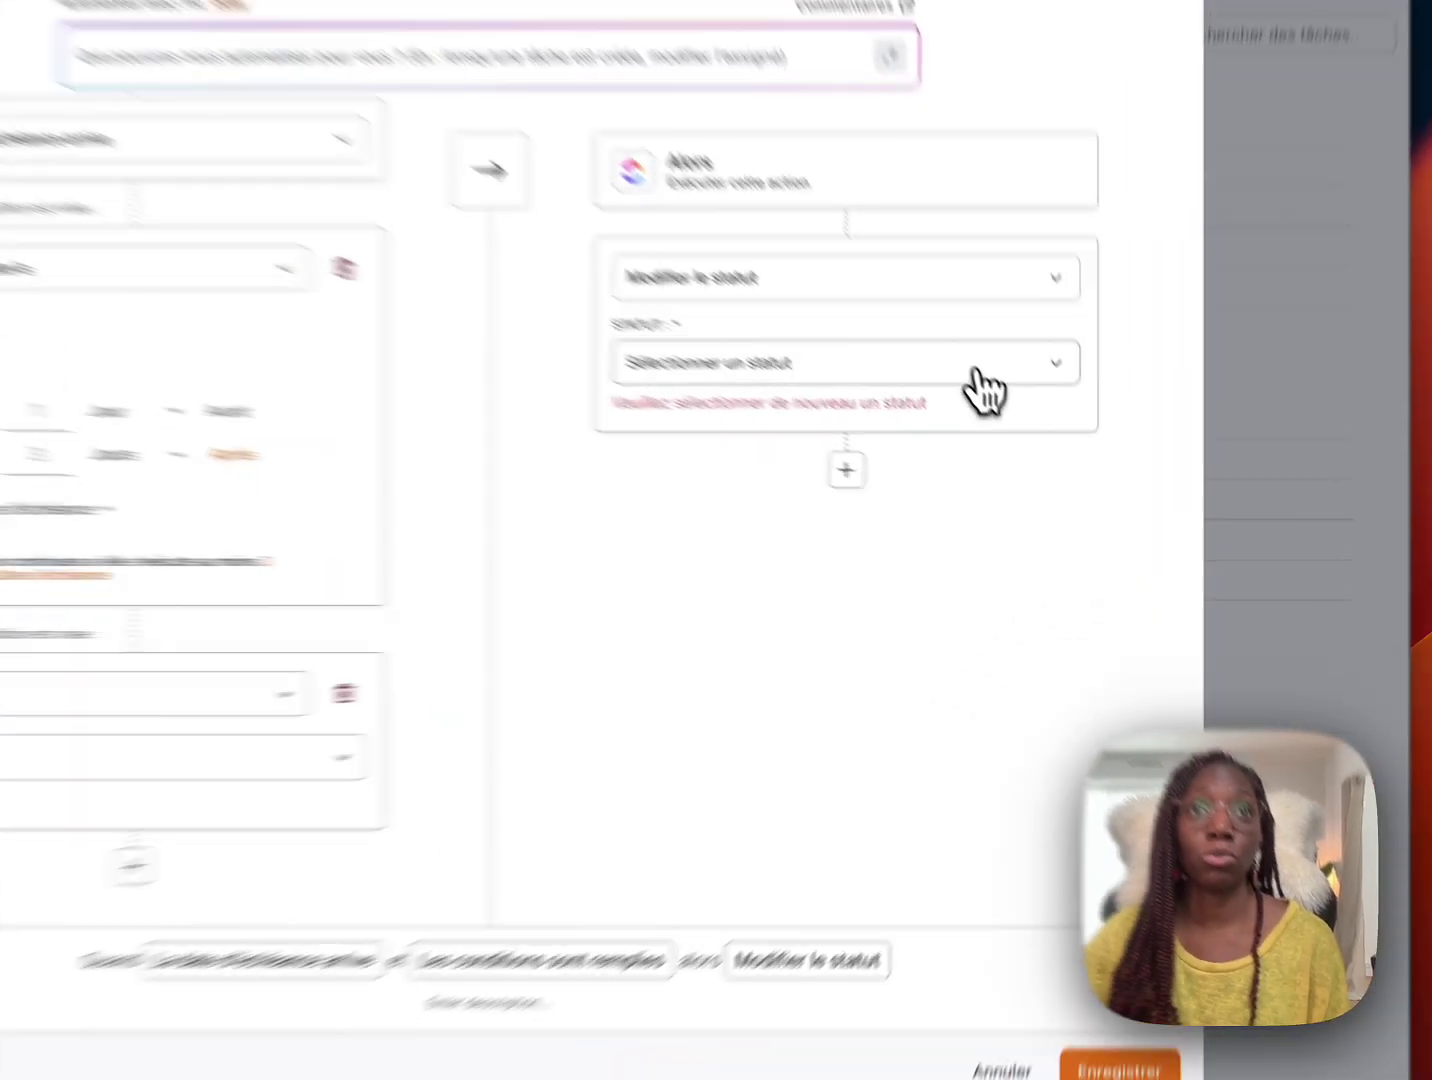
{"action": "left_click", "coordinate": [1010, 442]}
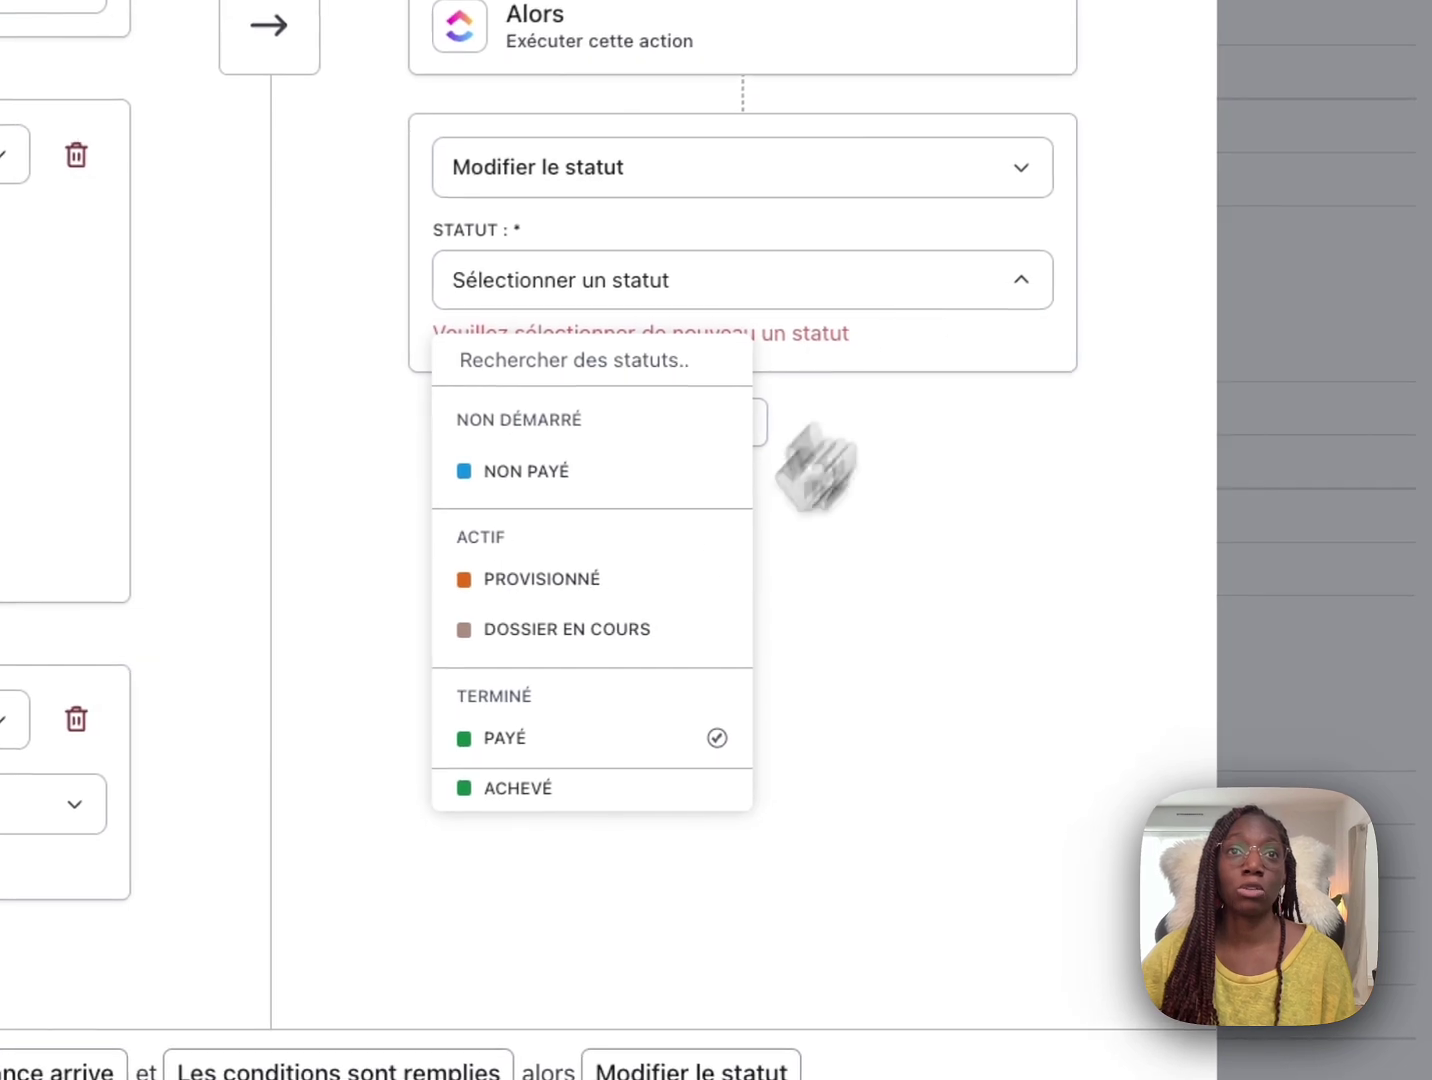
{"action": "left_click", "coordinate": [504, 738]}
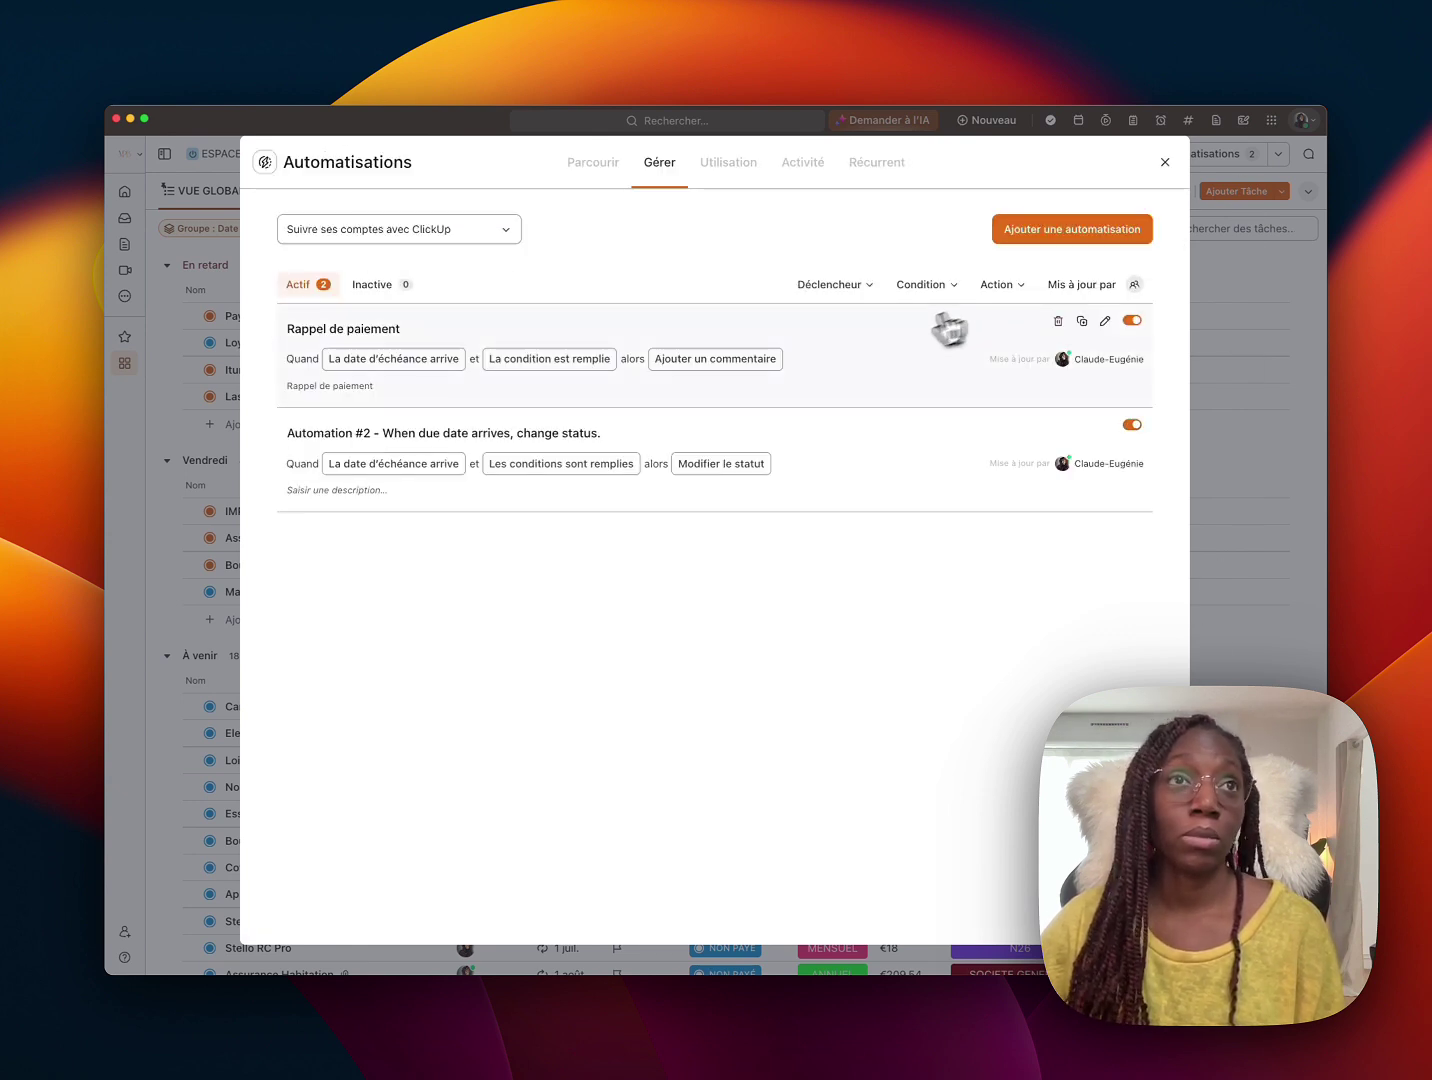
Rename the change-status automation as "Marque payé au bout de 3 jours si non important"
{"action": "left_click", "coordinate": [487, 434]}
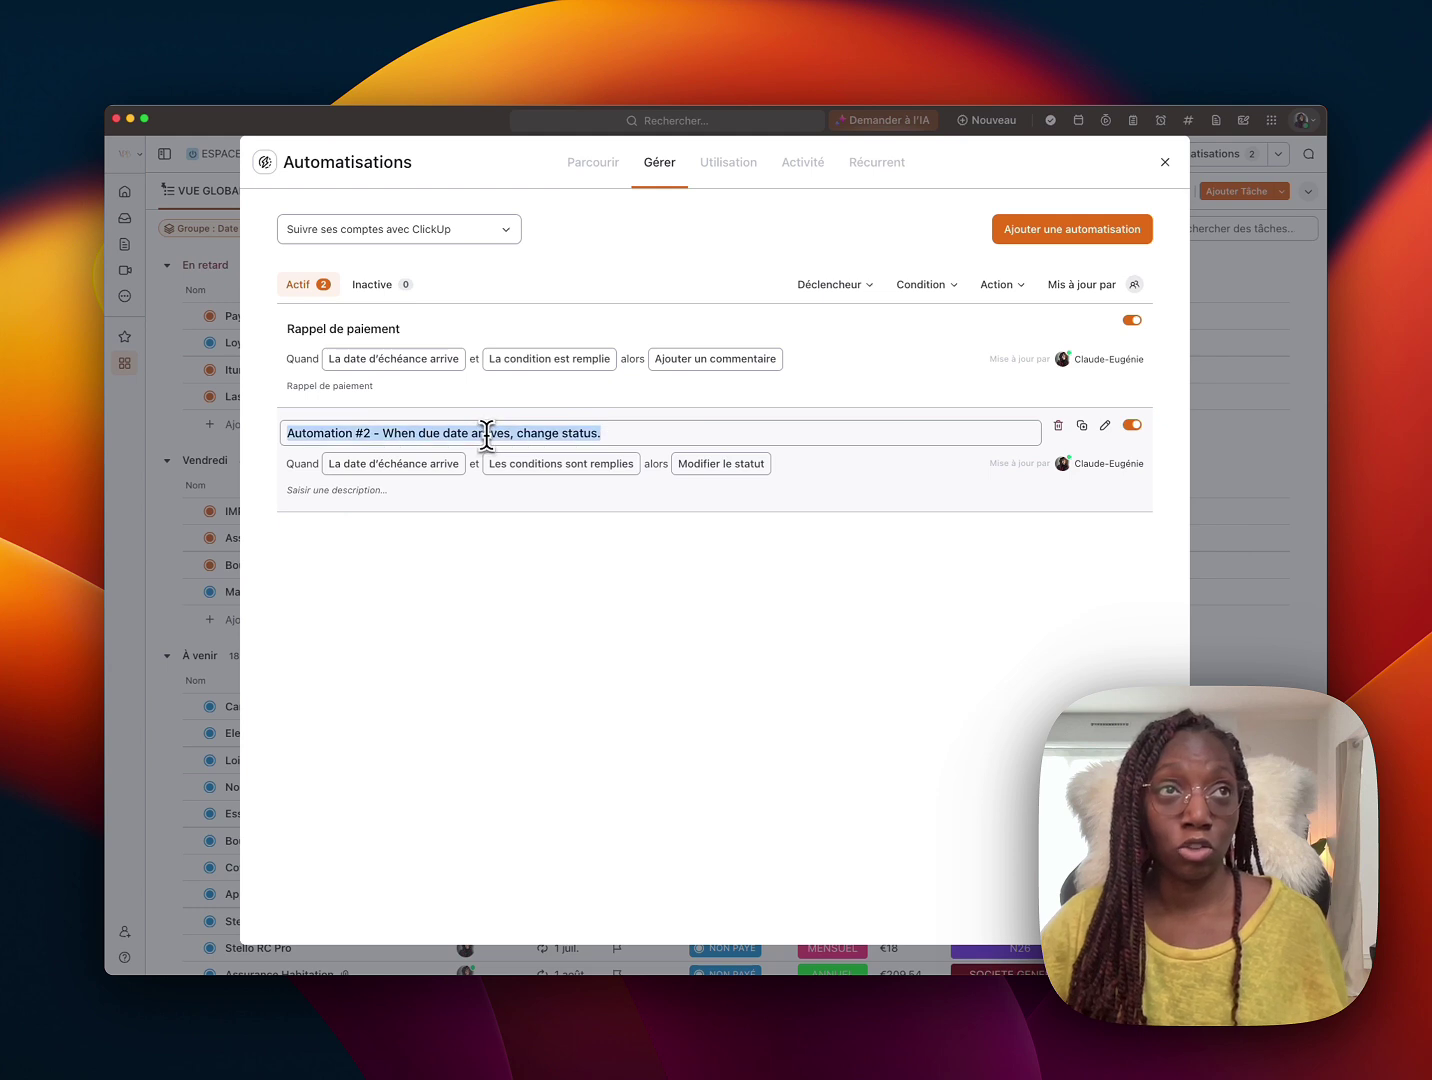
{"action": "type", "text": "Marque payé au bout de 3 jours"}
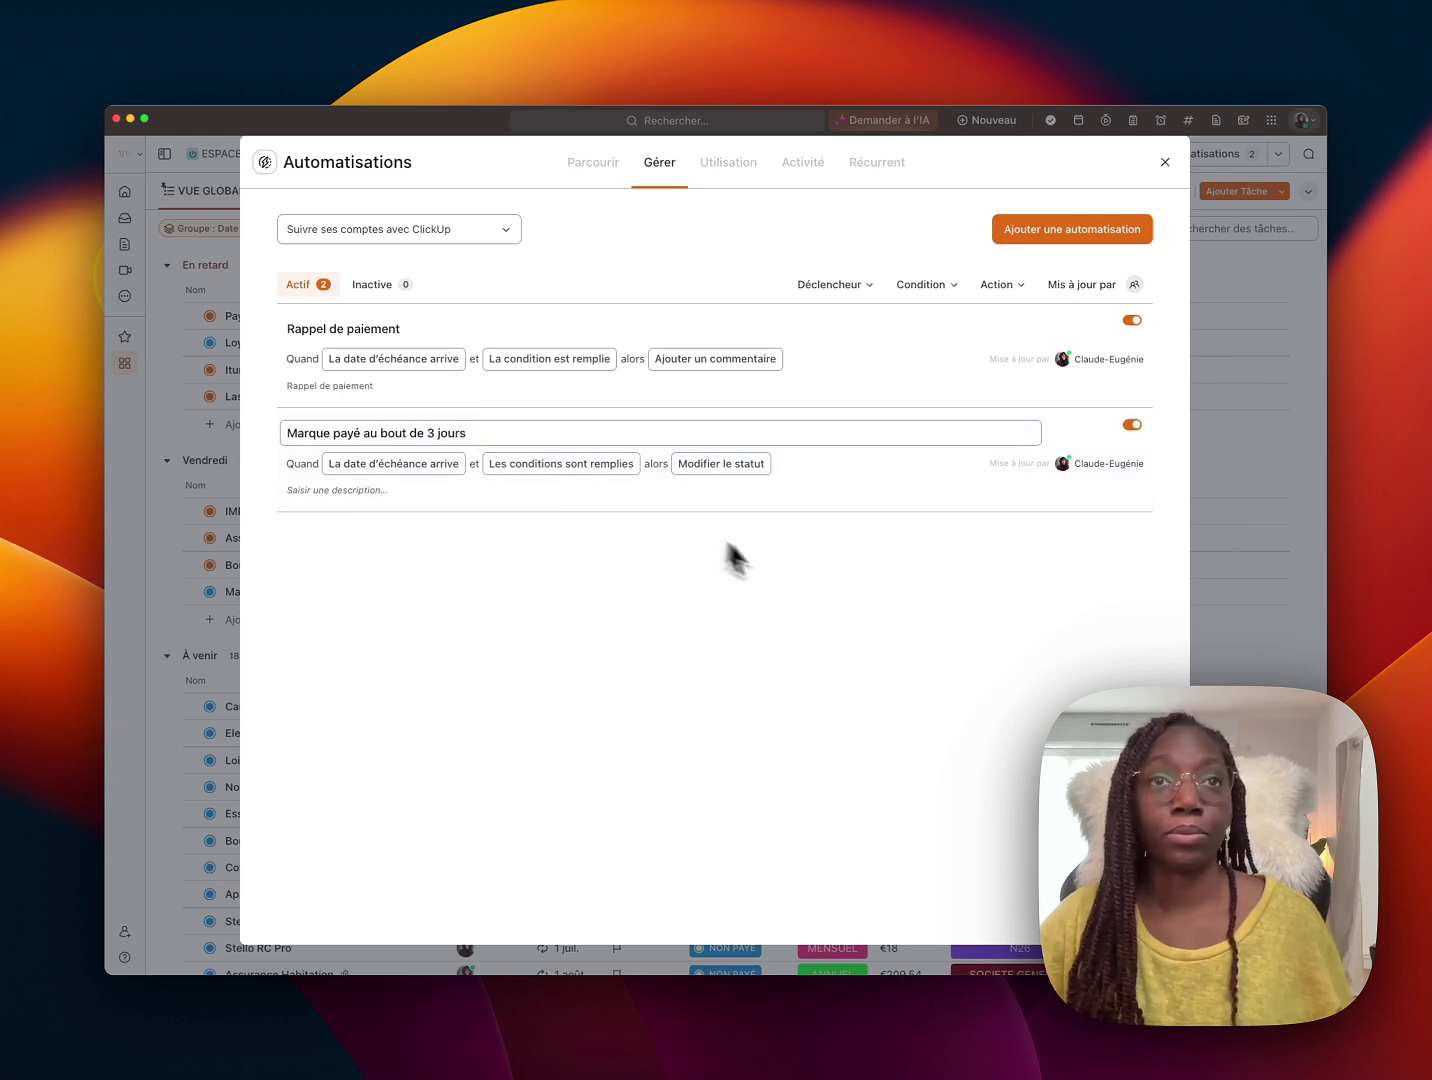
{"action": "left_click", "coordinate": [820, 586]}
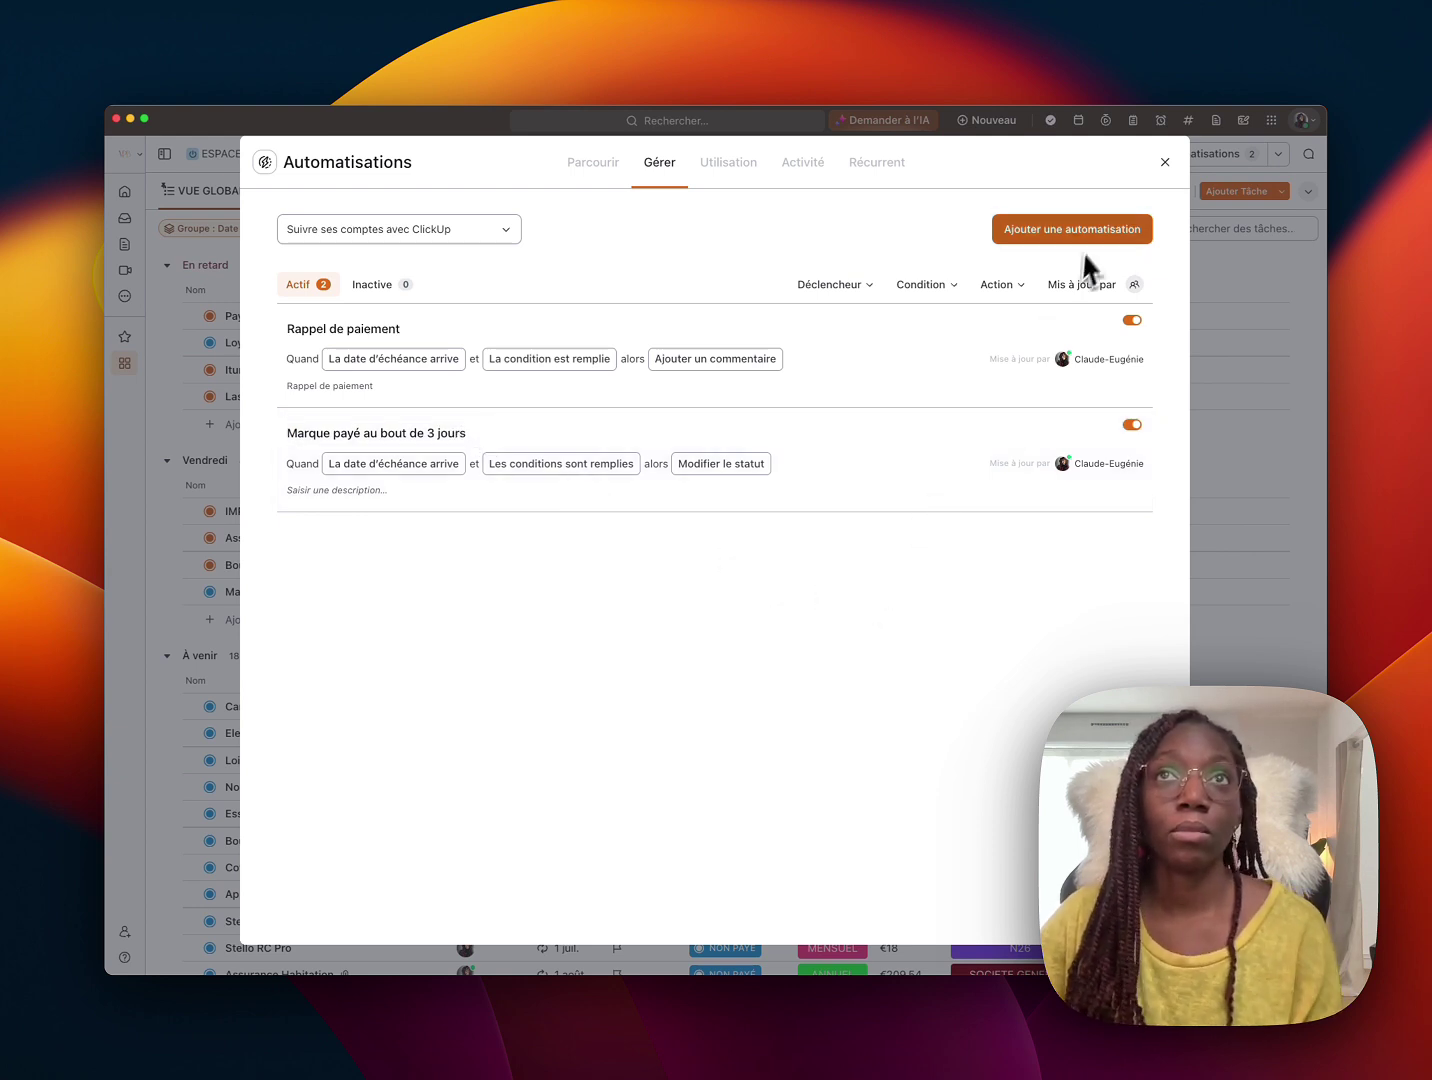
{"action": "left_click", "coordinate": [460, 433]}
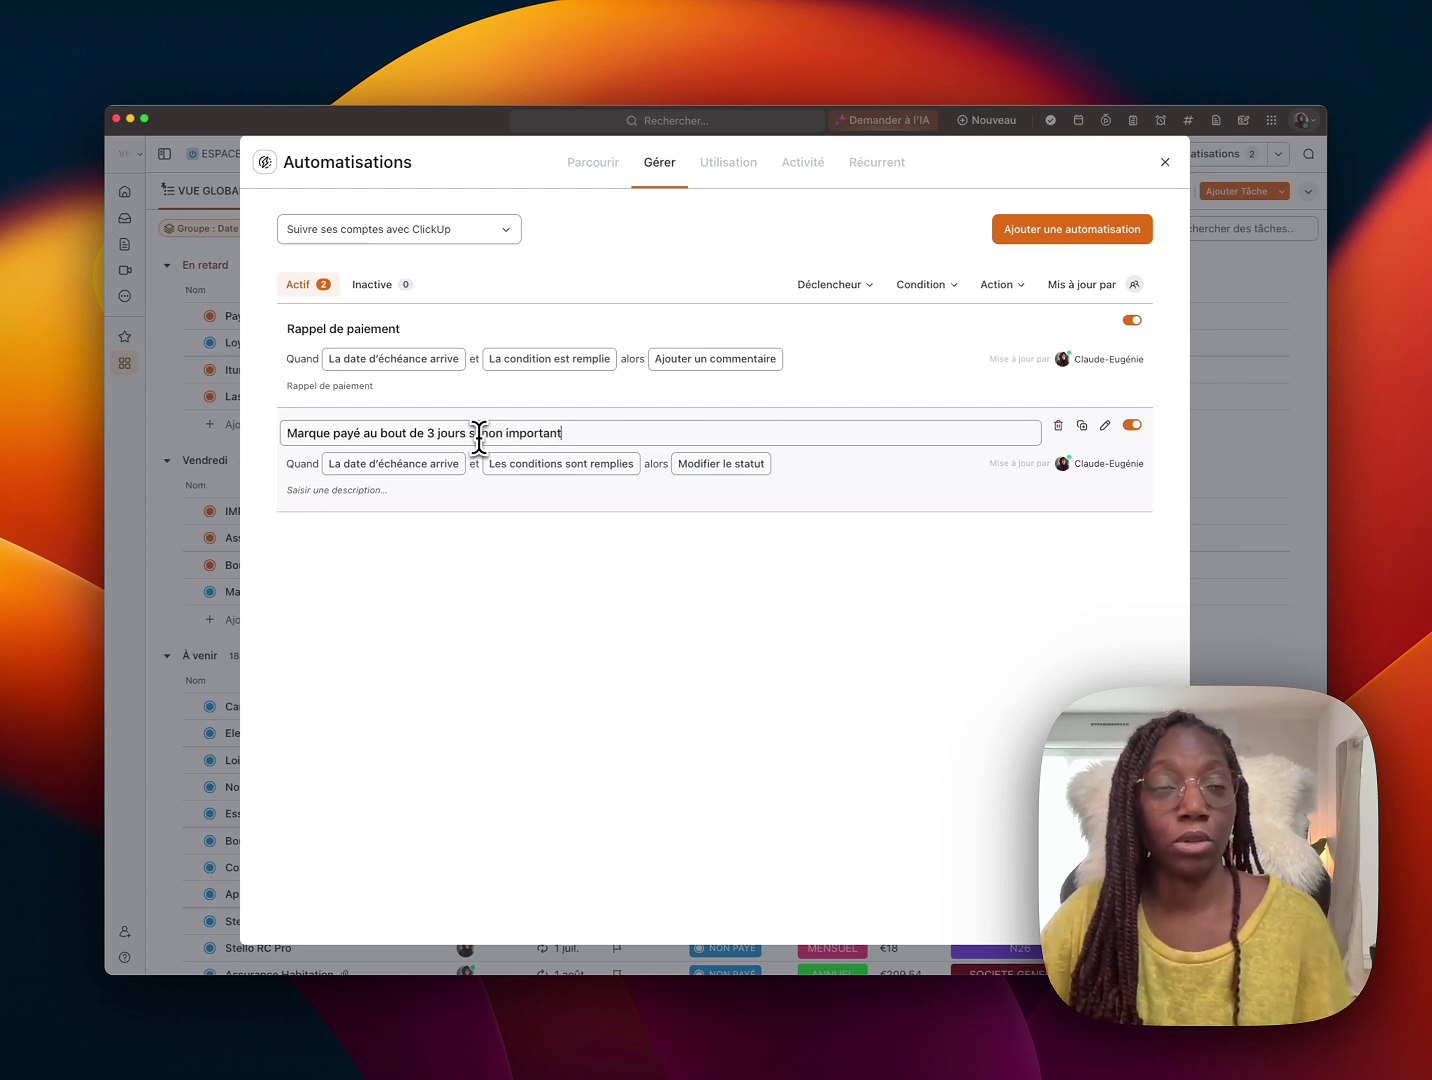
{"action": "type", "text": "si non important"}
{"action": "left_click", "coordinate": [550, 600]}
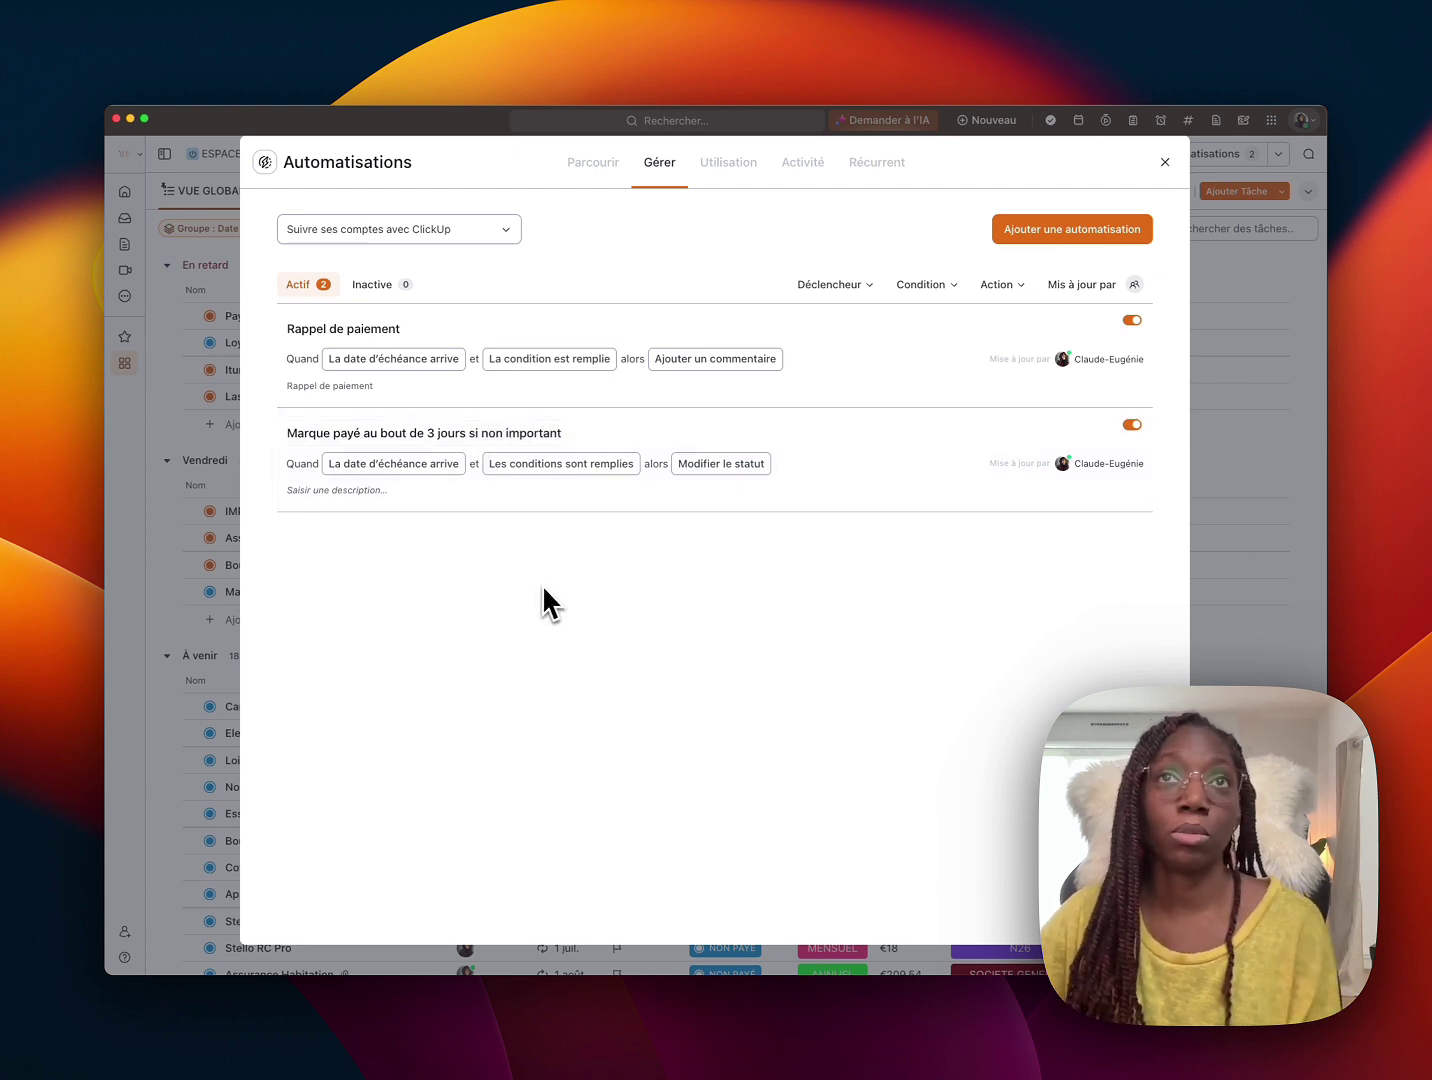
Back in the task list, tag the overdue Itunes task with paypal and set its priority to Urgente
{"action": "left_click", "coordinate": [1165, 163]}
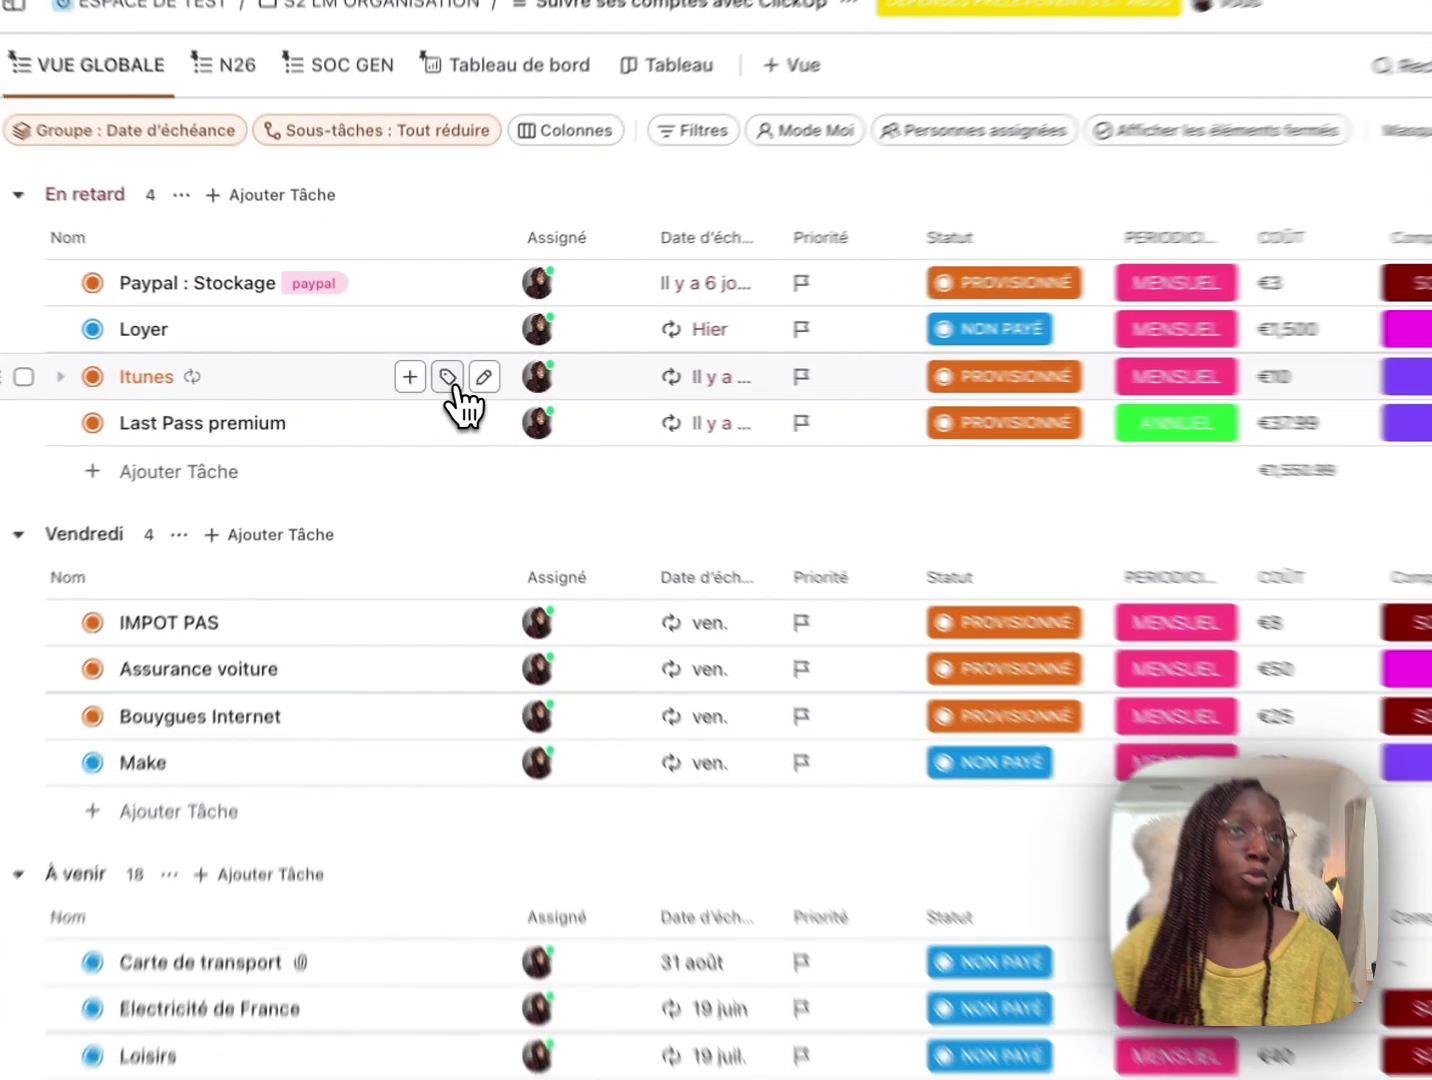
{"action": "left_click", "coordinate": [413, 370]}
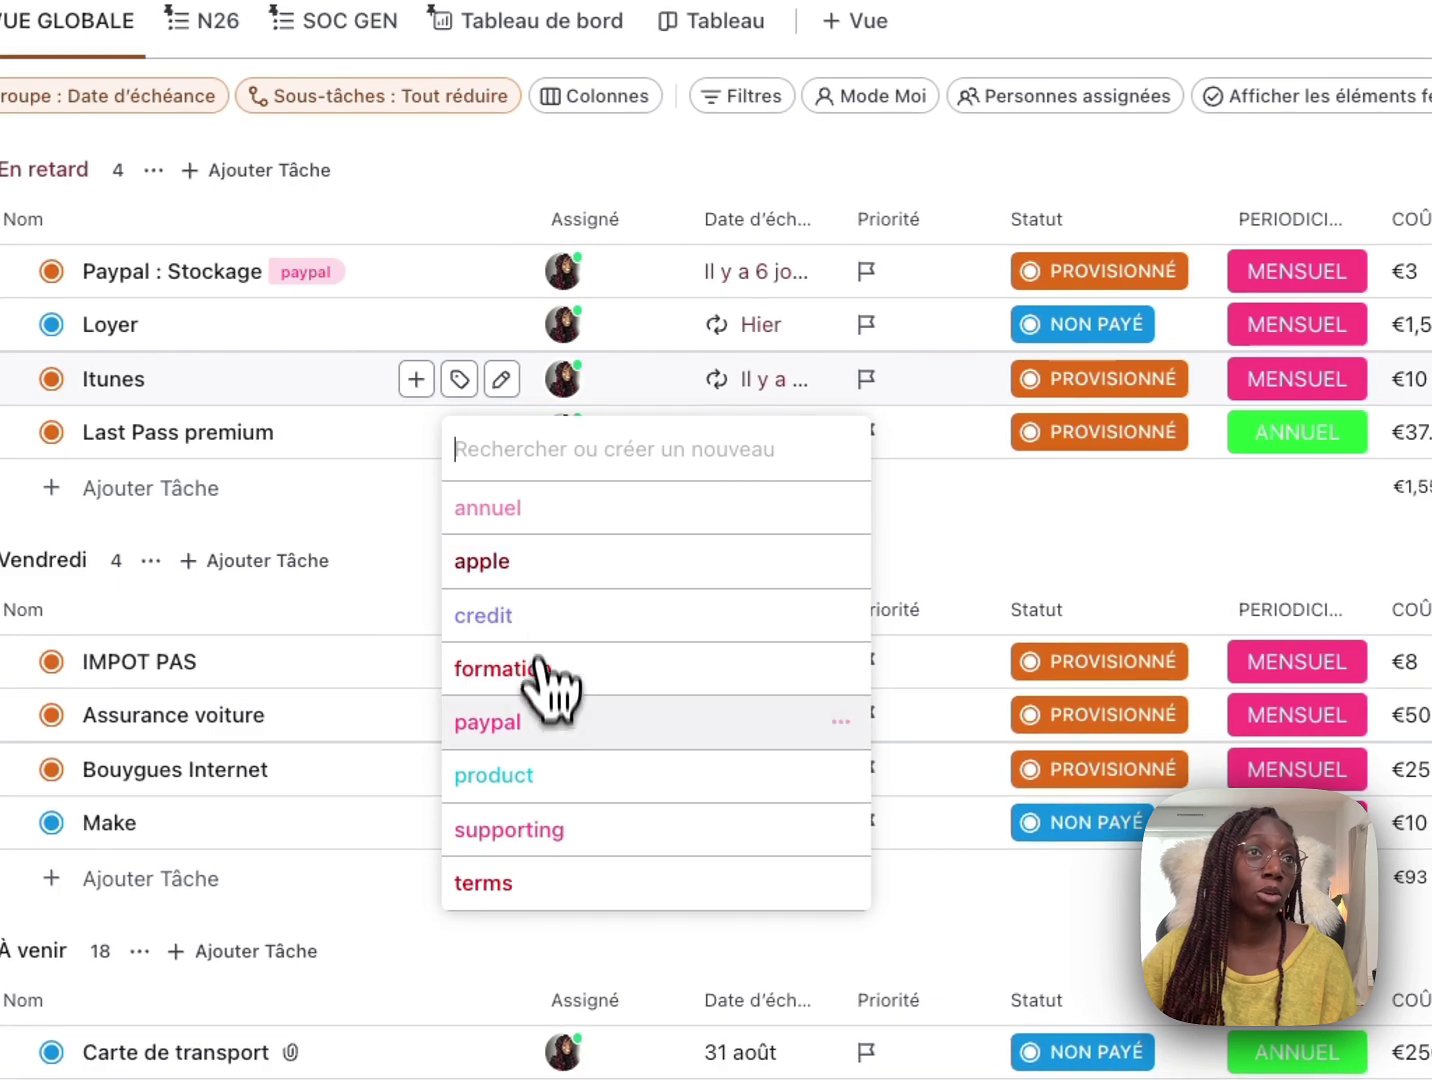
{"action": "left_click", "coordinate": [535, 718]}
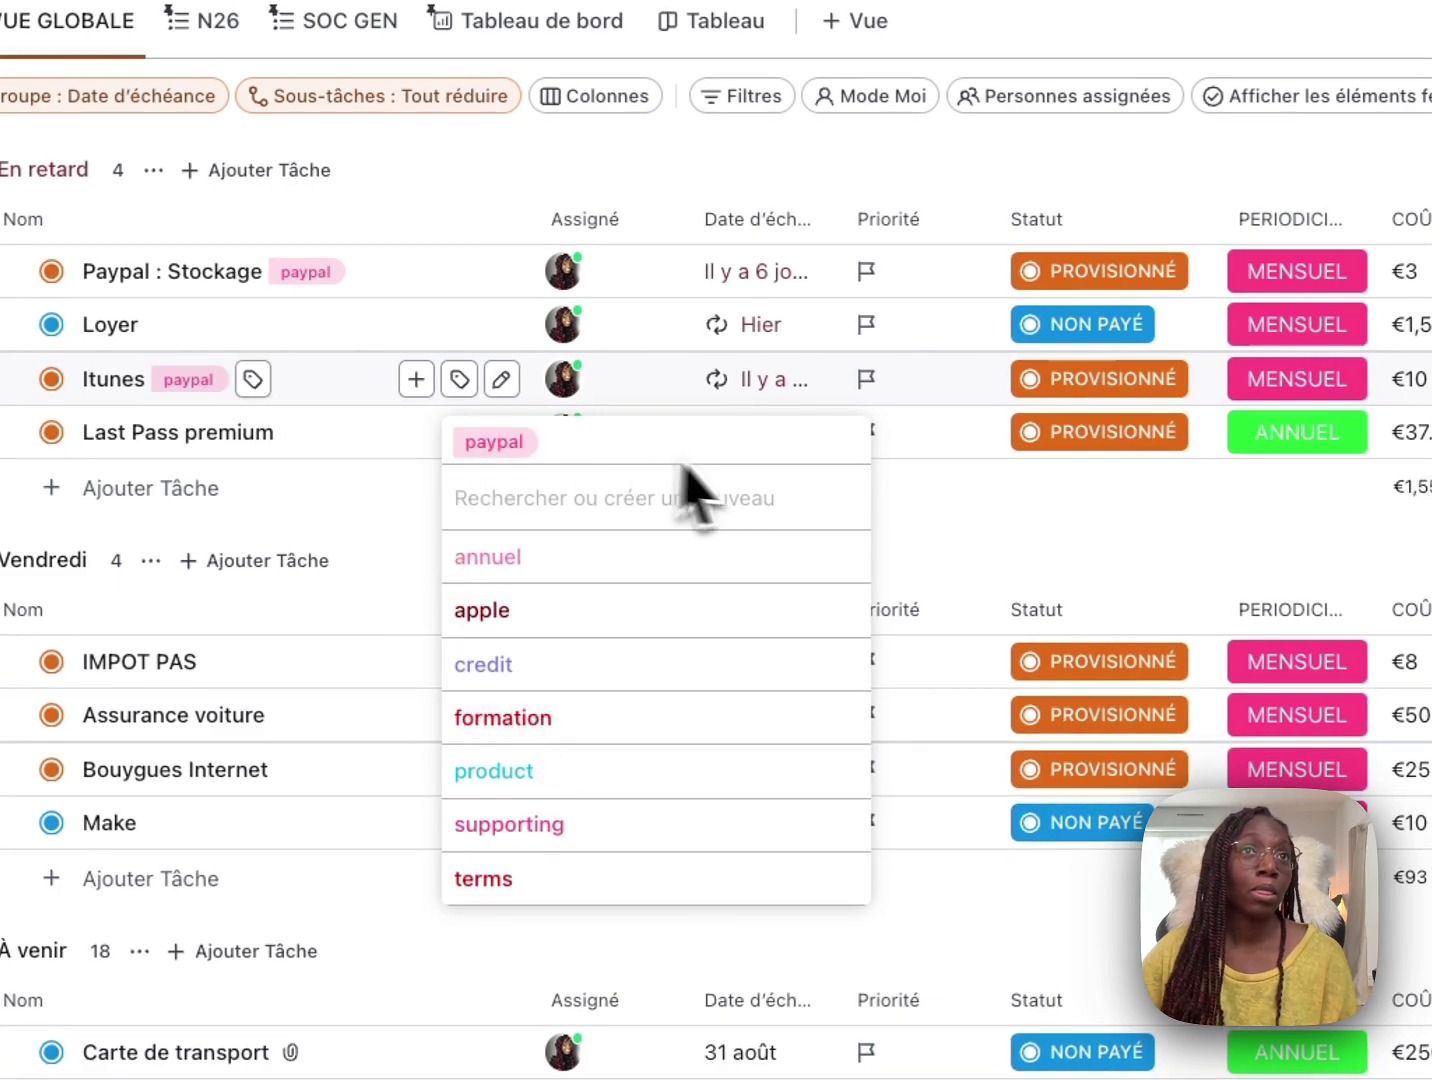
{"action": "left_click", "coordinate": [1015, 515]}
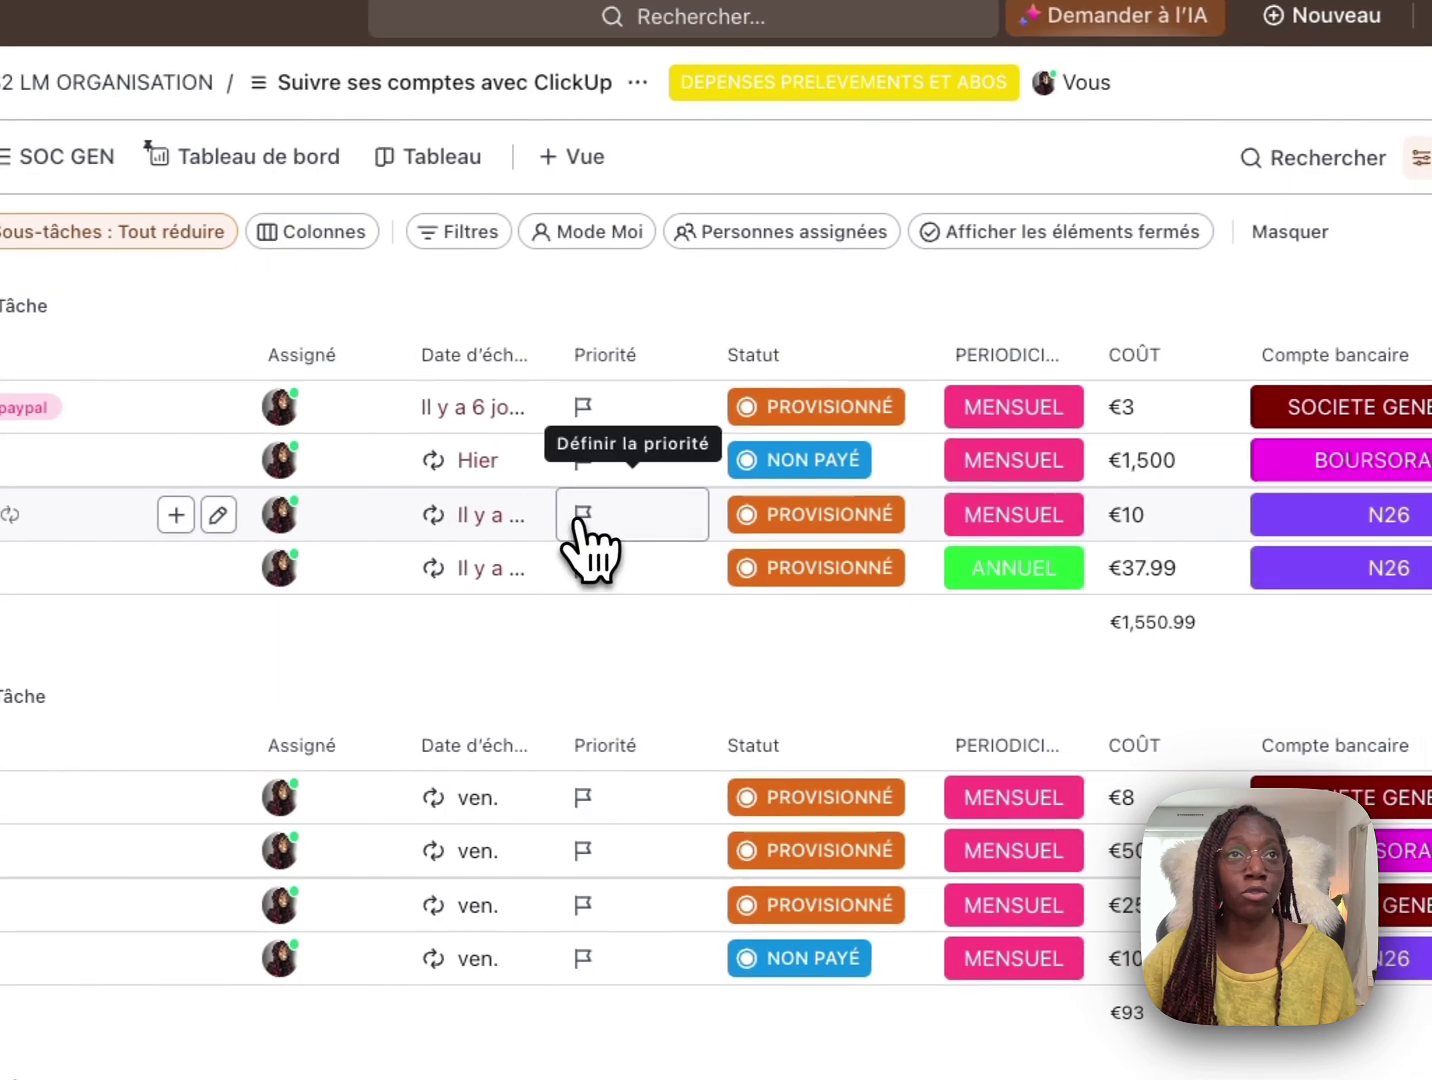
{"action": "left_click", "coordinate": [768, 526]}
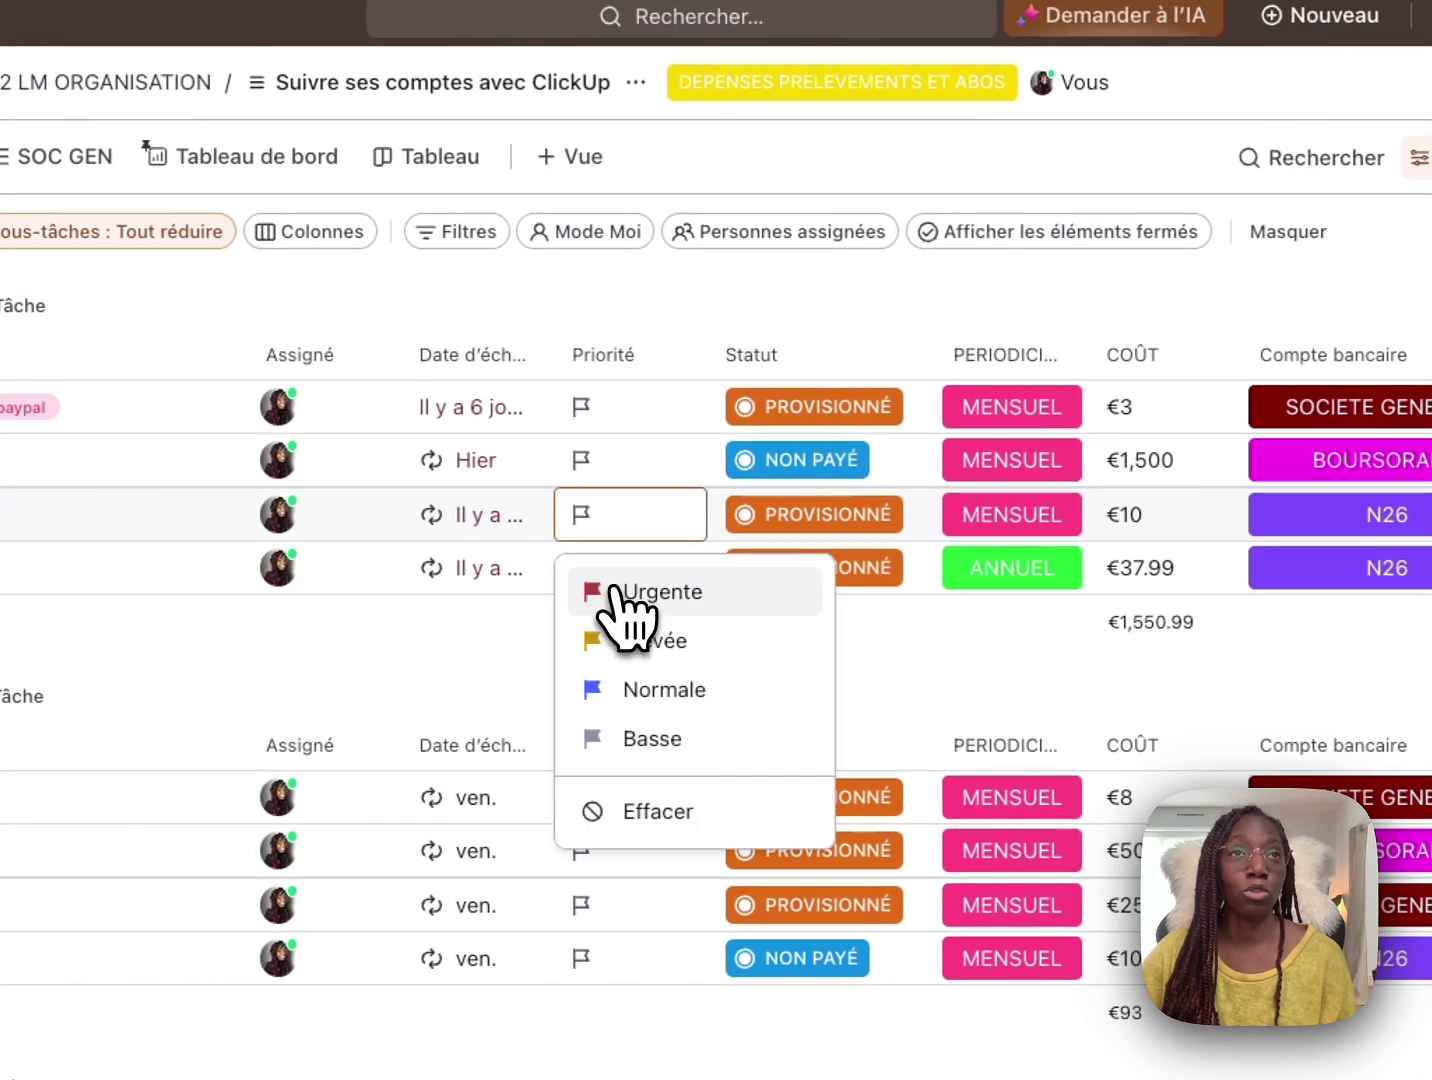
{"action": "left_click", "coordinate": [617, 590]}
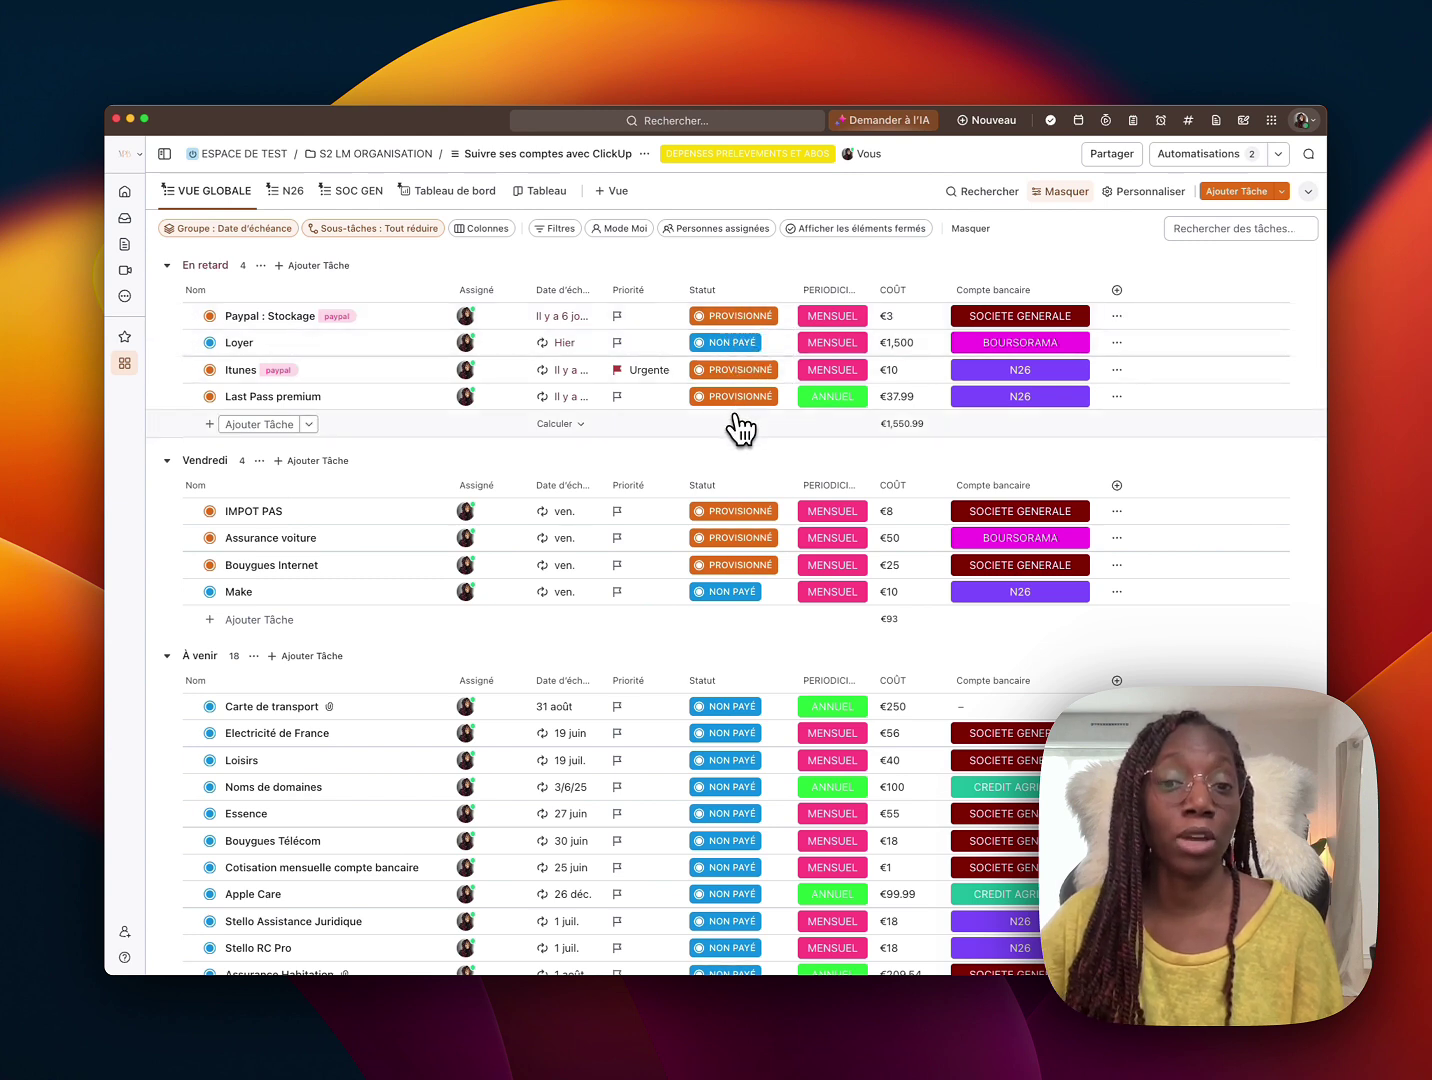
Open the N26 view and examine the bank account filter it uses
{"action": "left_click", "coordinate": [289, 193]}
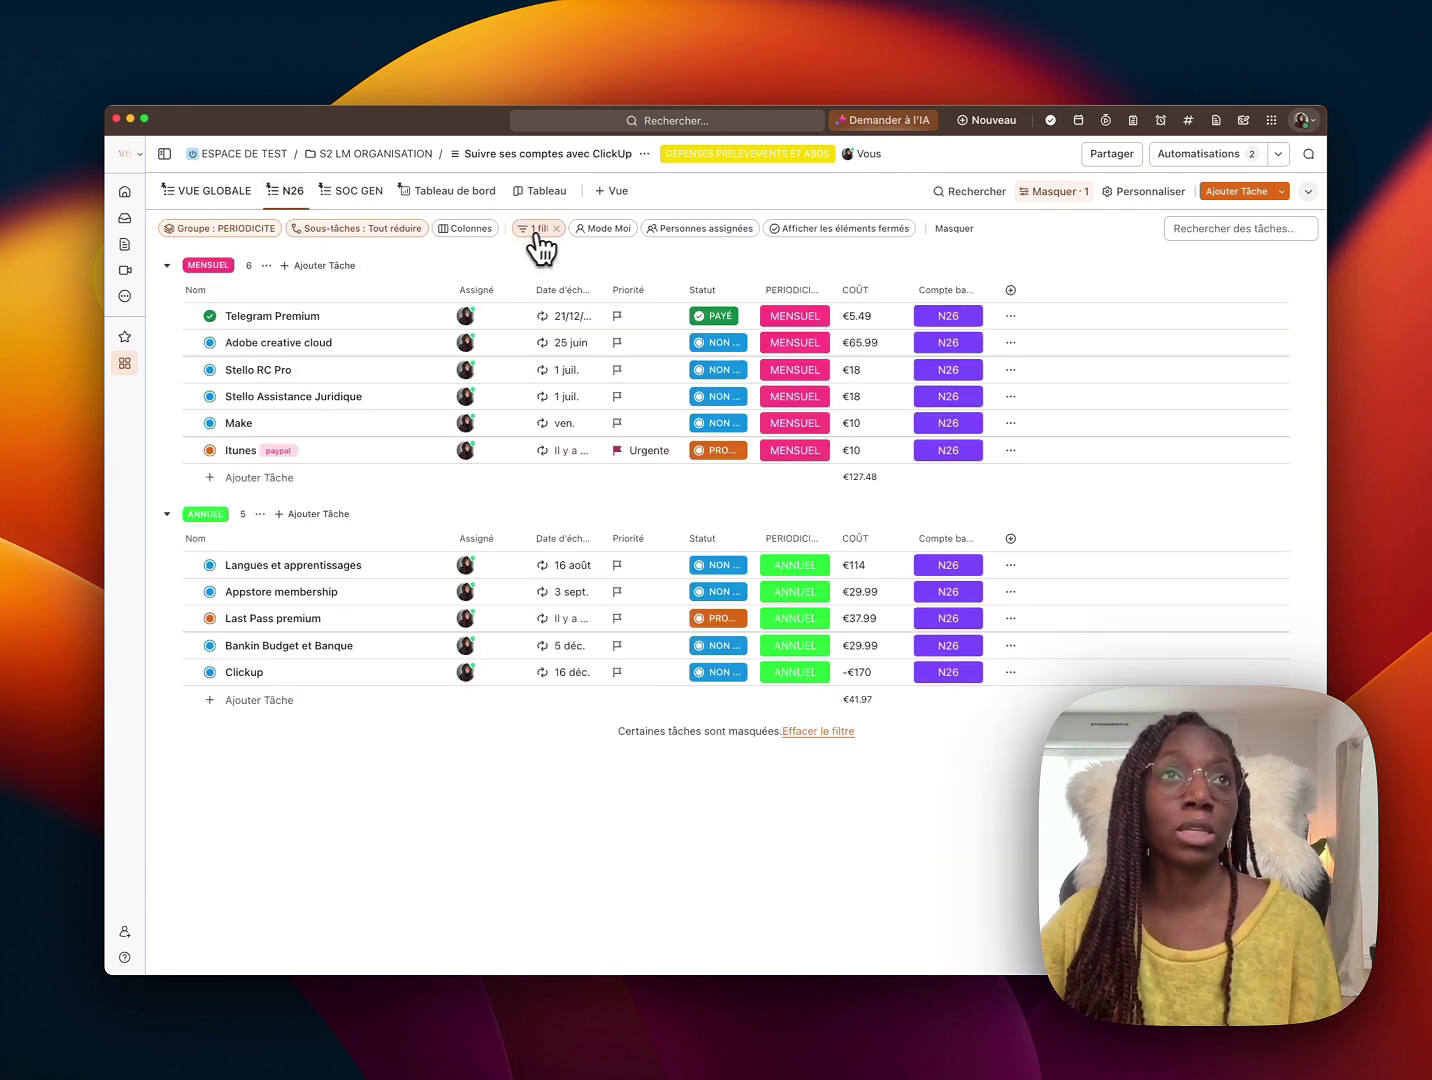
{"action": "left_click", "coordinate": [538, 230]}
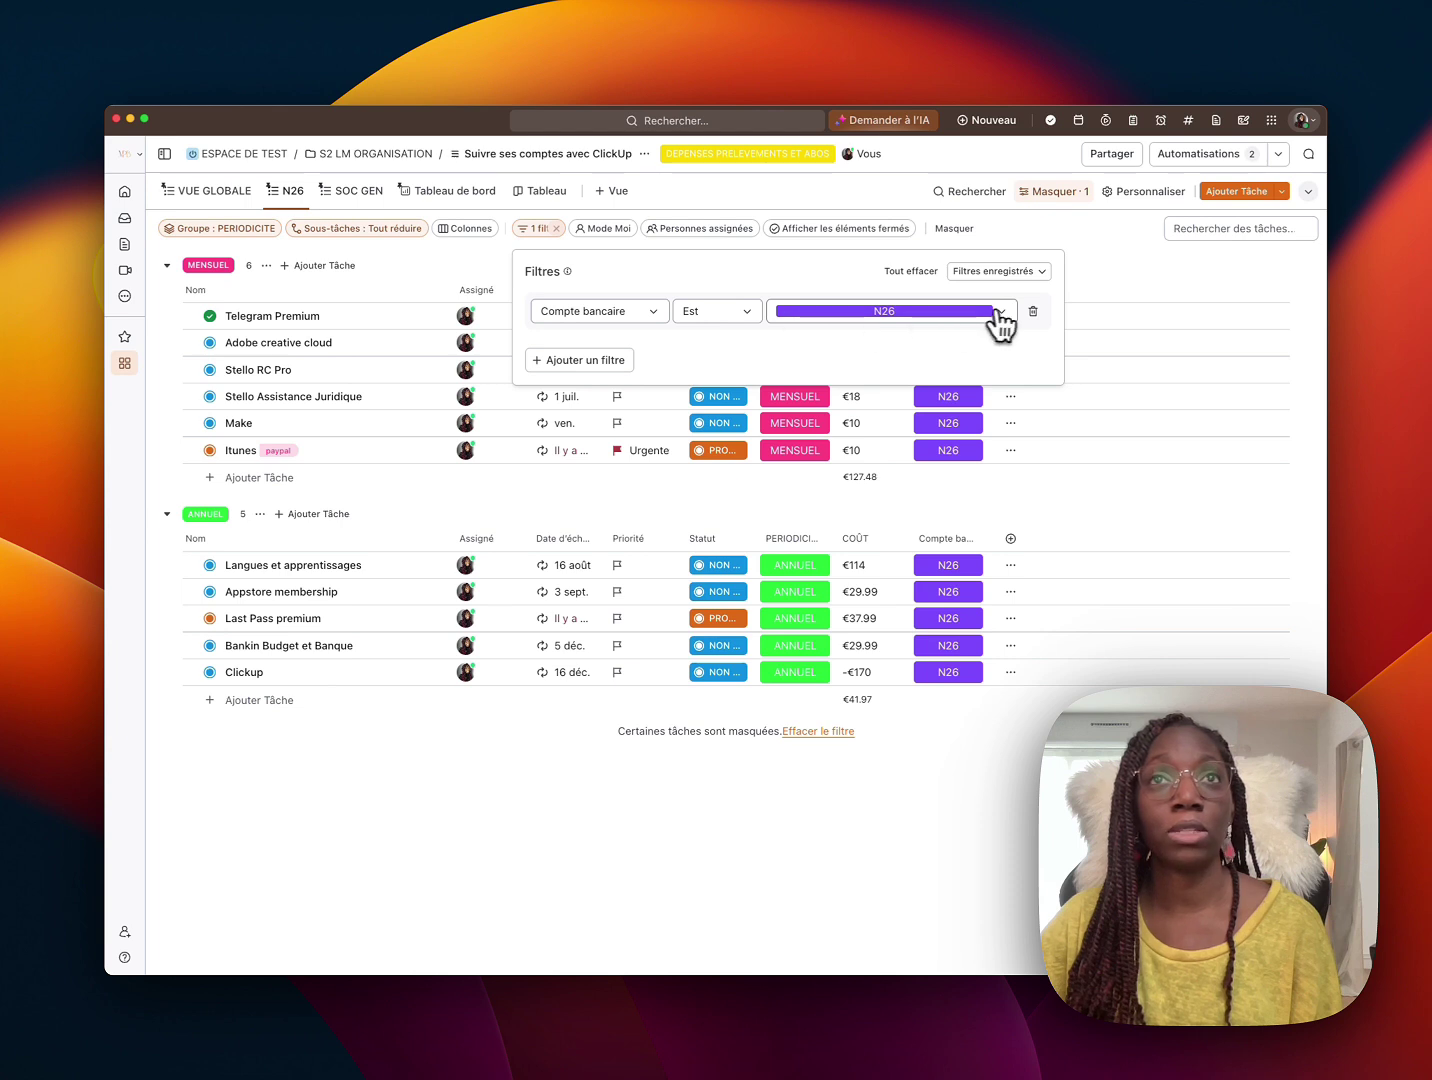
{"action": "left_click", "coordinate": [1109, 272]}
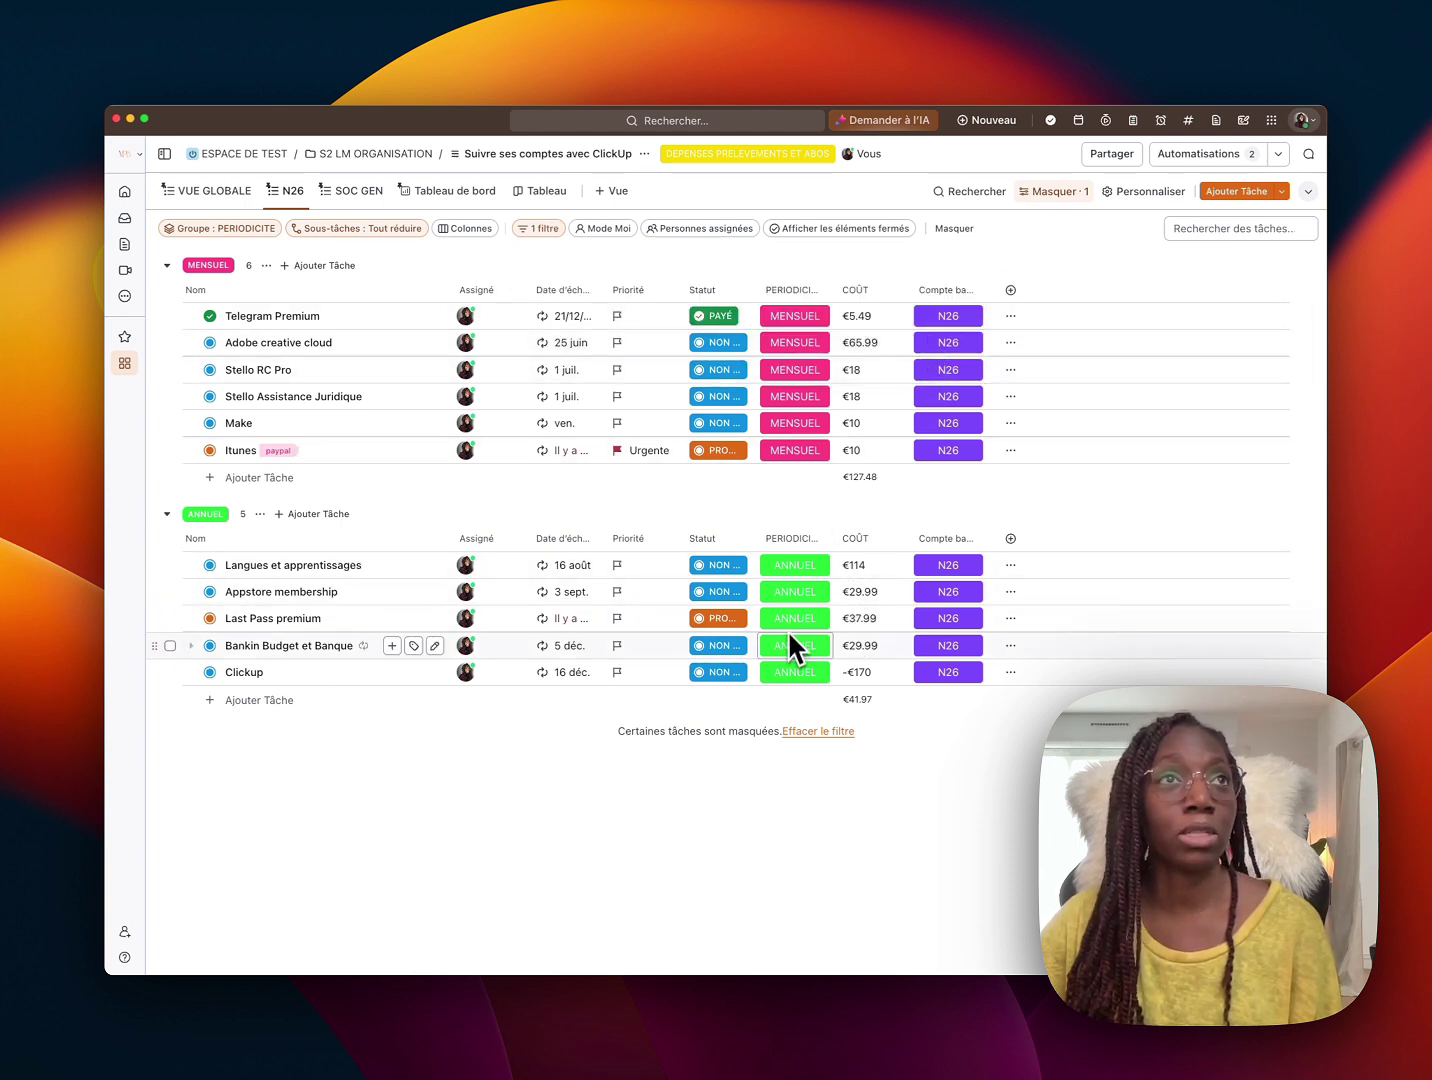
Open the SOC GEN view and examine its bank account filter
{"action": "left_click", "coordinate": [358, 194]}
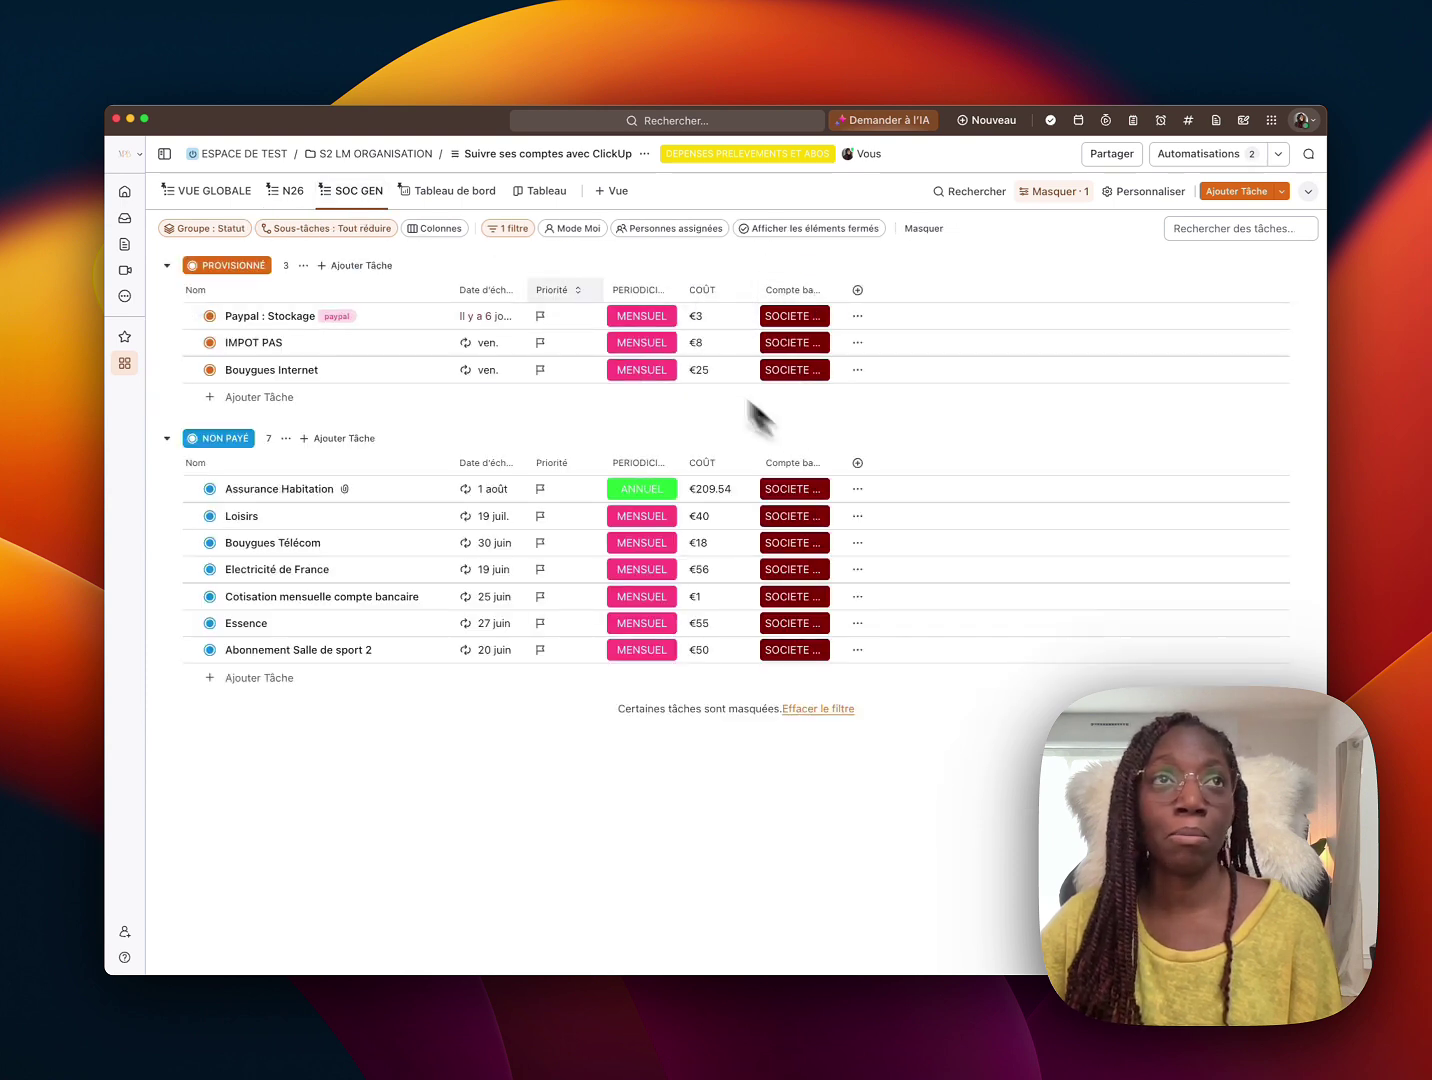
{"action": "left_click", "coordinate": [508, 230]}
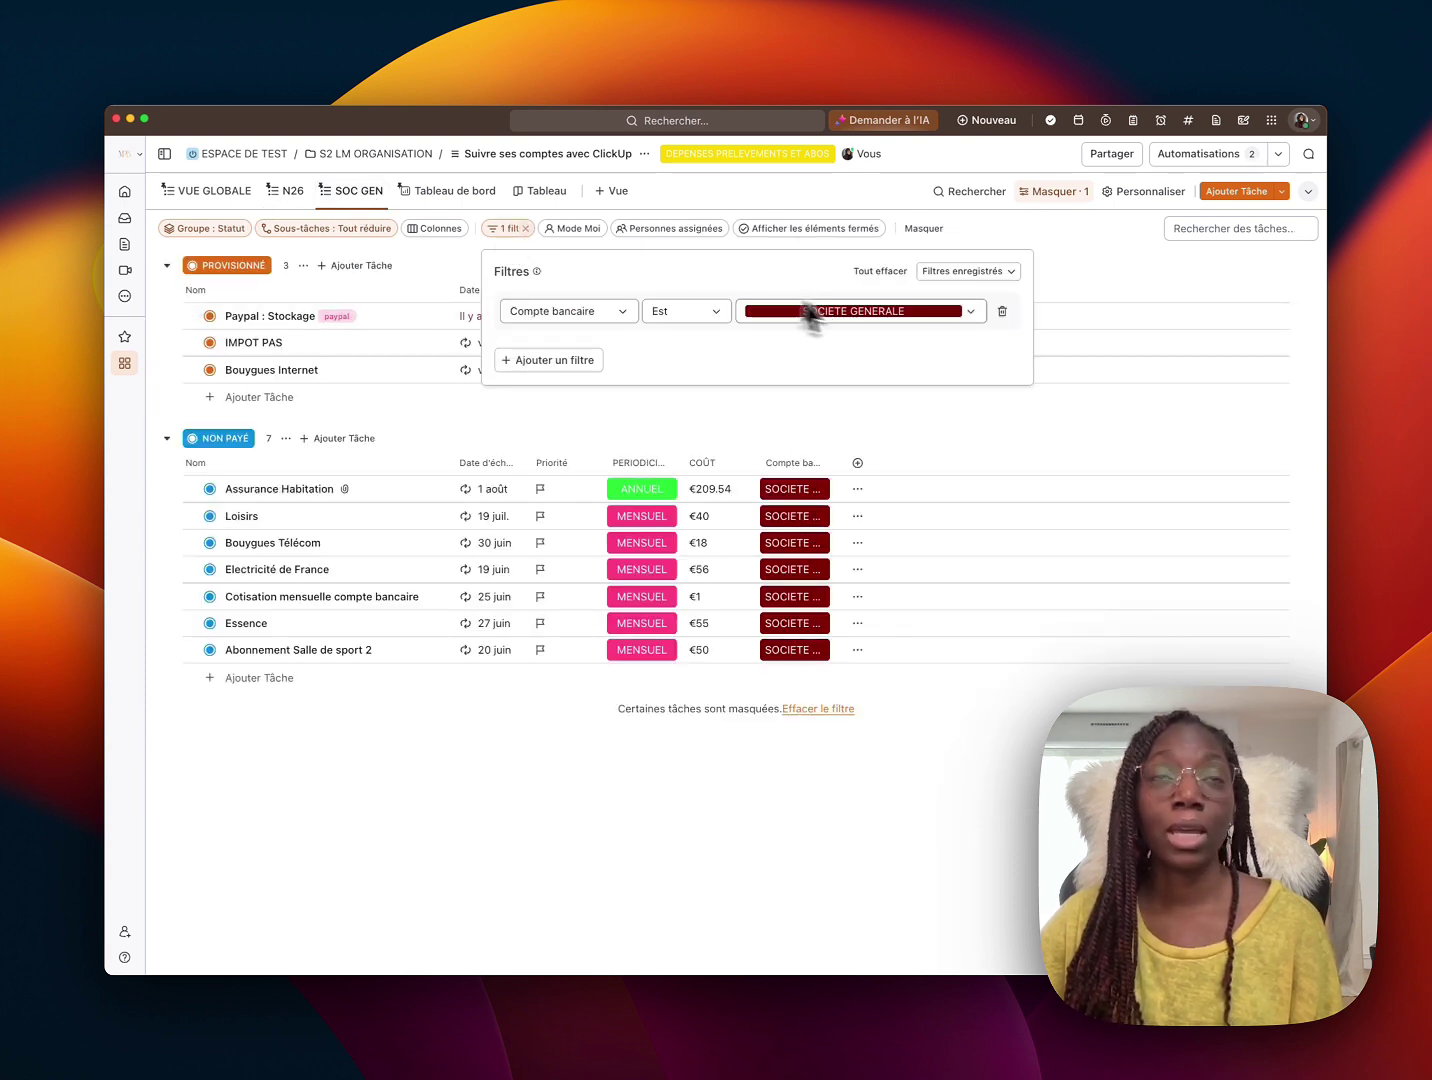
{"action": "left_click", "coordinate": [665, 193]}
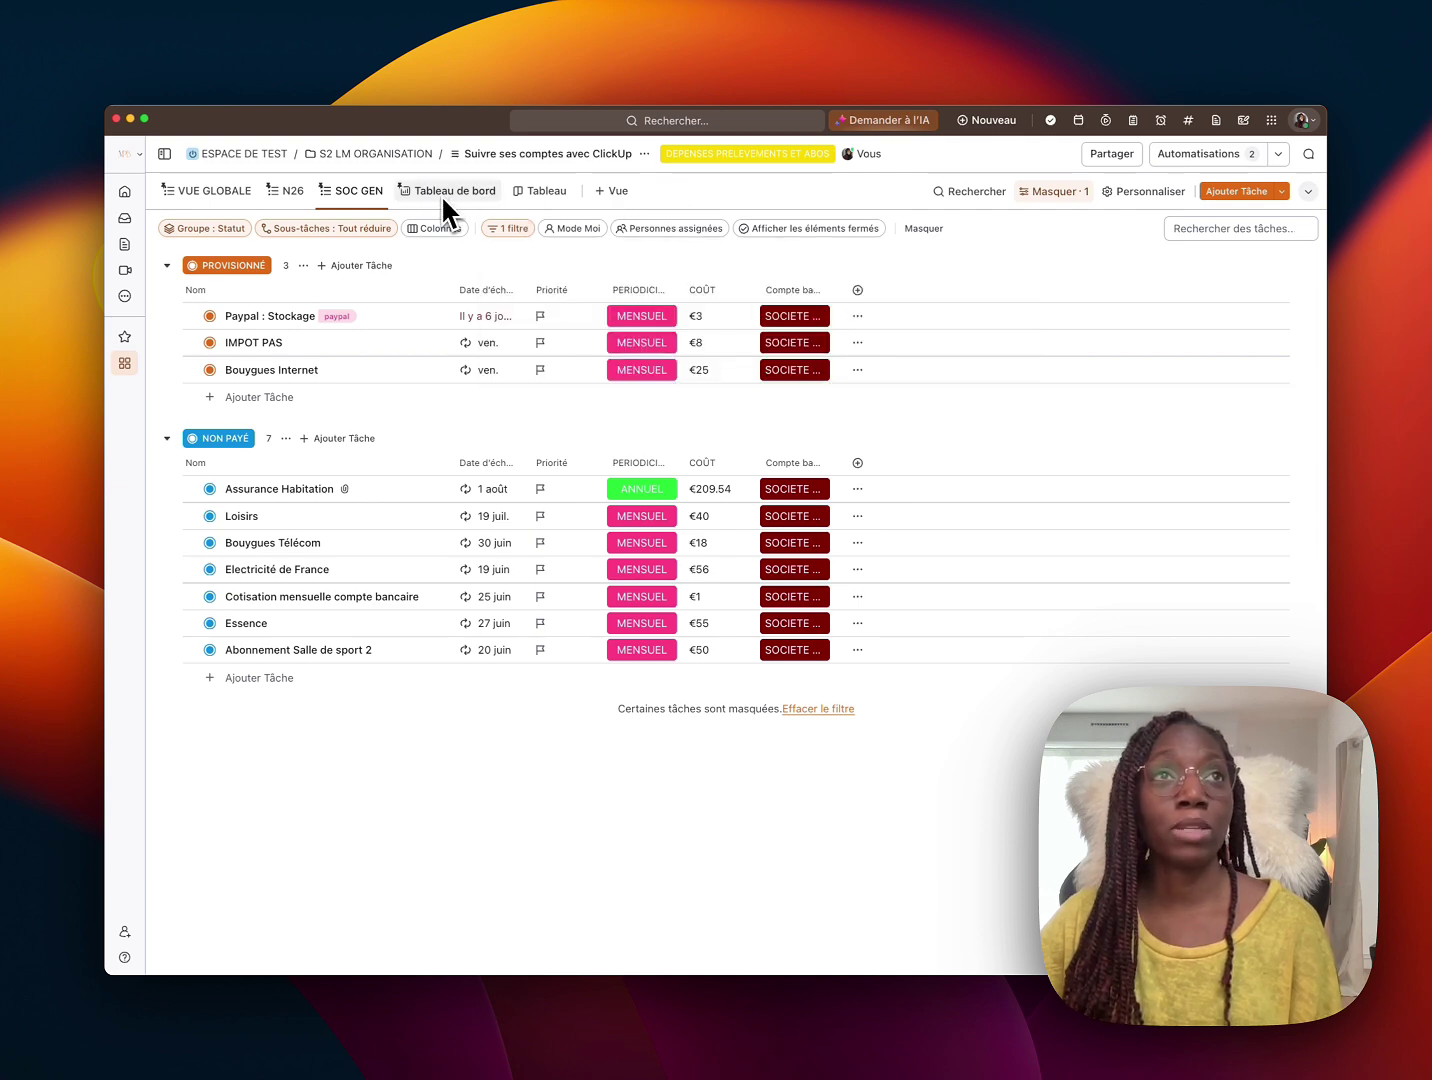
Add a Tableau de bord view to the list from the simple dashboard template and look through its default cards
{"action": "left_click", "coordinate": [604, 196]}
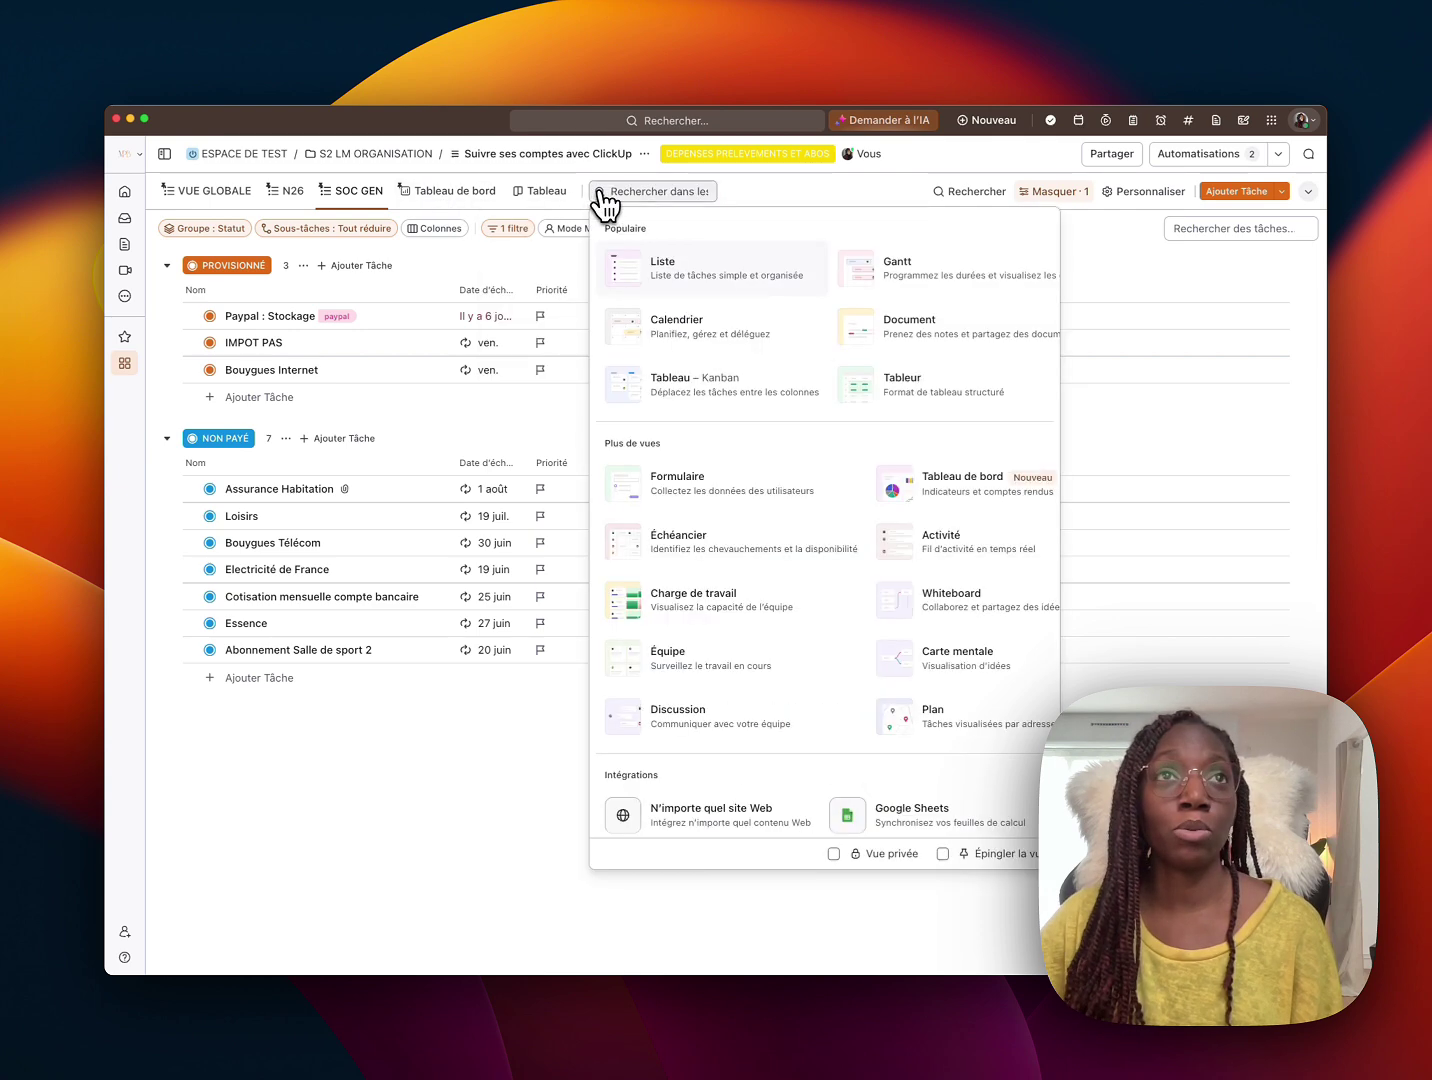
{"action": "left_click", "coordinate": [945, 501]}
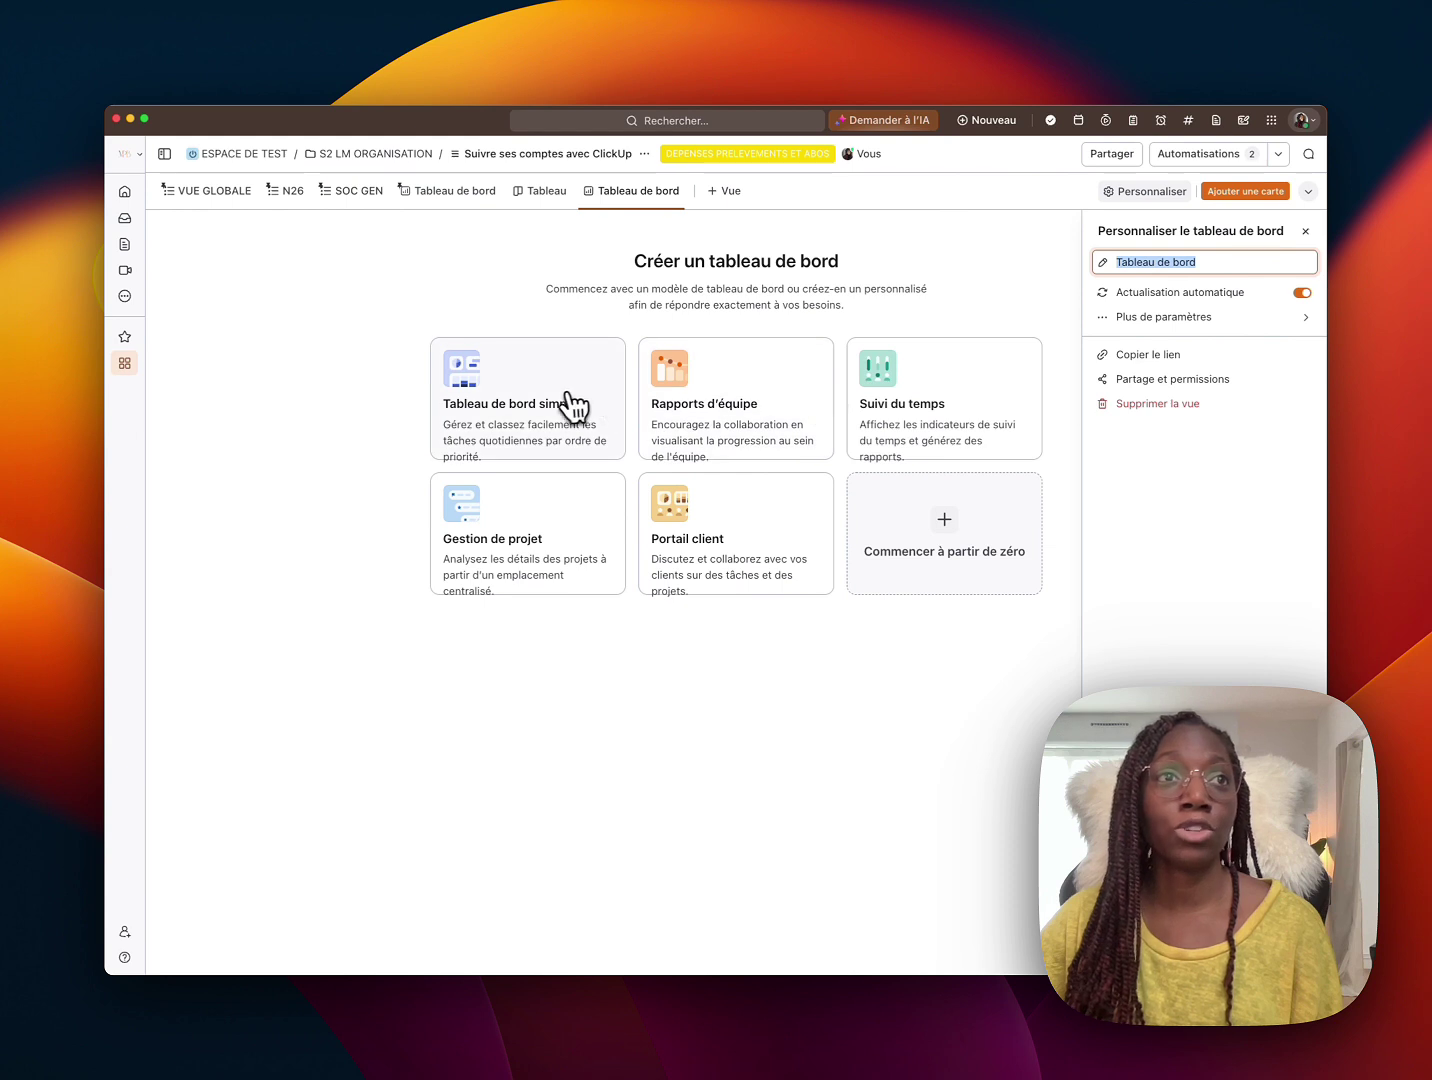
{"action": "left_click", "coordinate": [531, 411]}
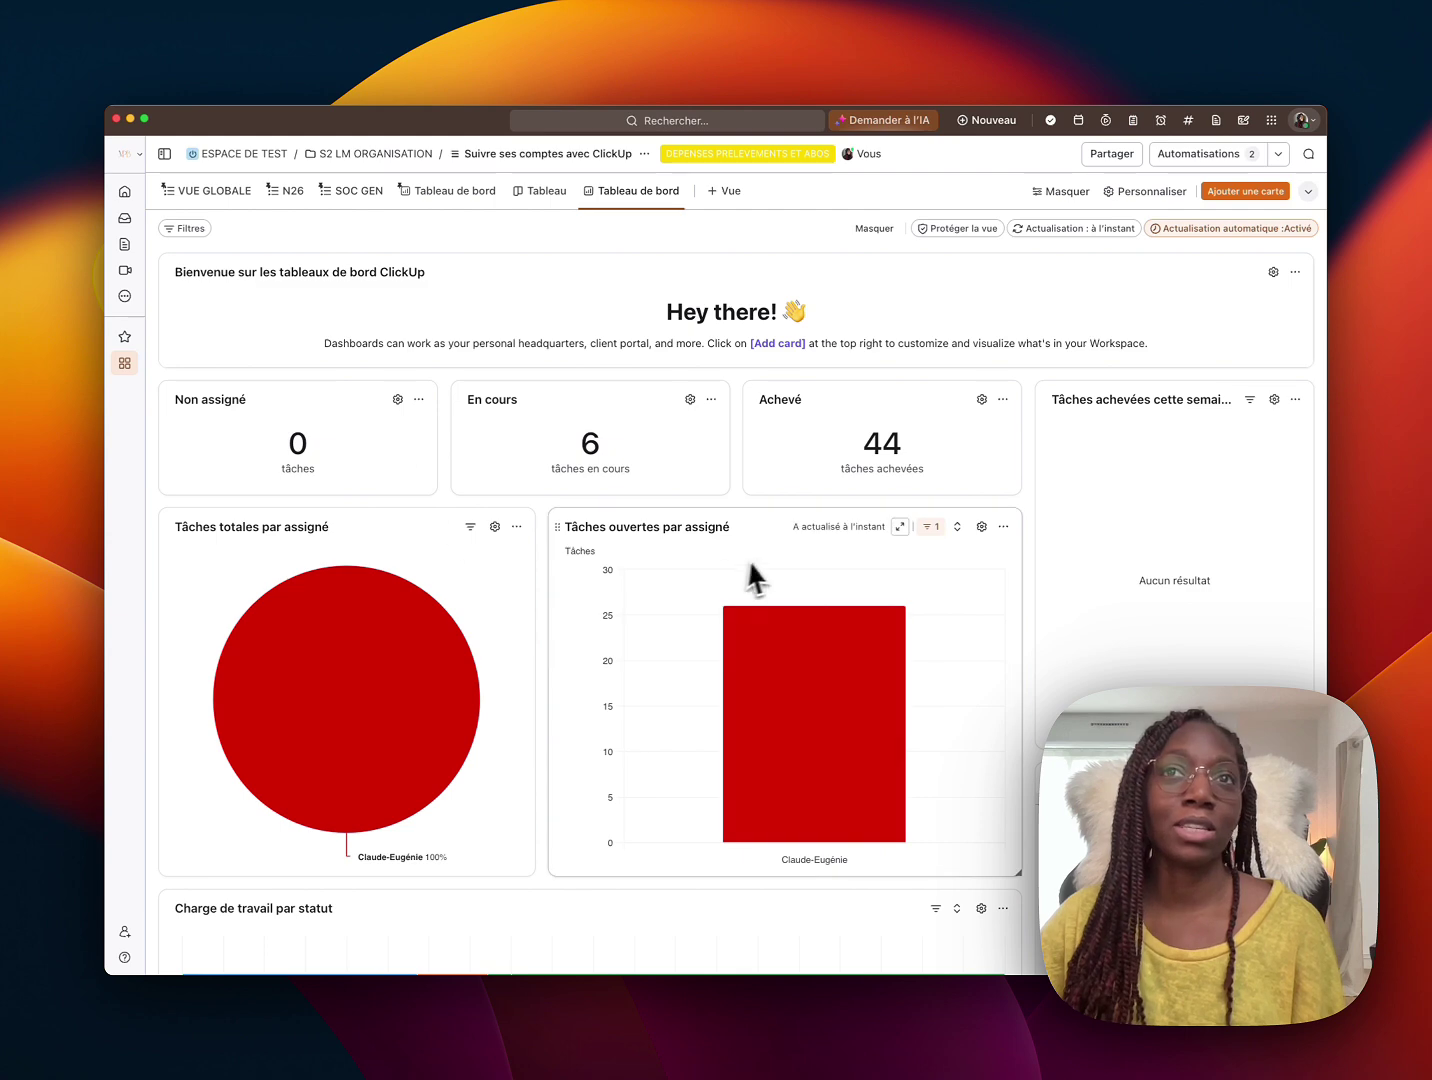
{"action": "scroll", "coordinate": [833, 707], "scroll_direction": "down", "scroll_amount": 2}
{"action": "scroll", "coordinate": [825, 690], "scroll_direction": "down", "scroll_amount": 6}
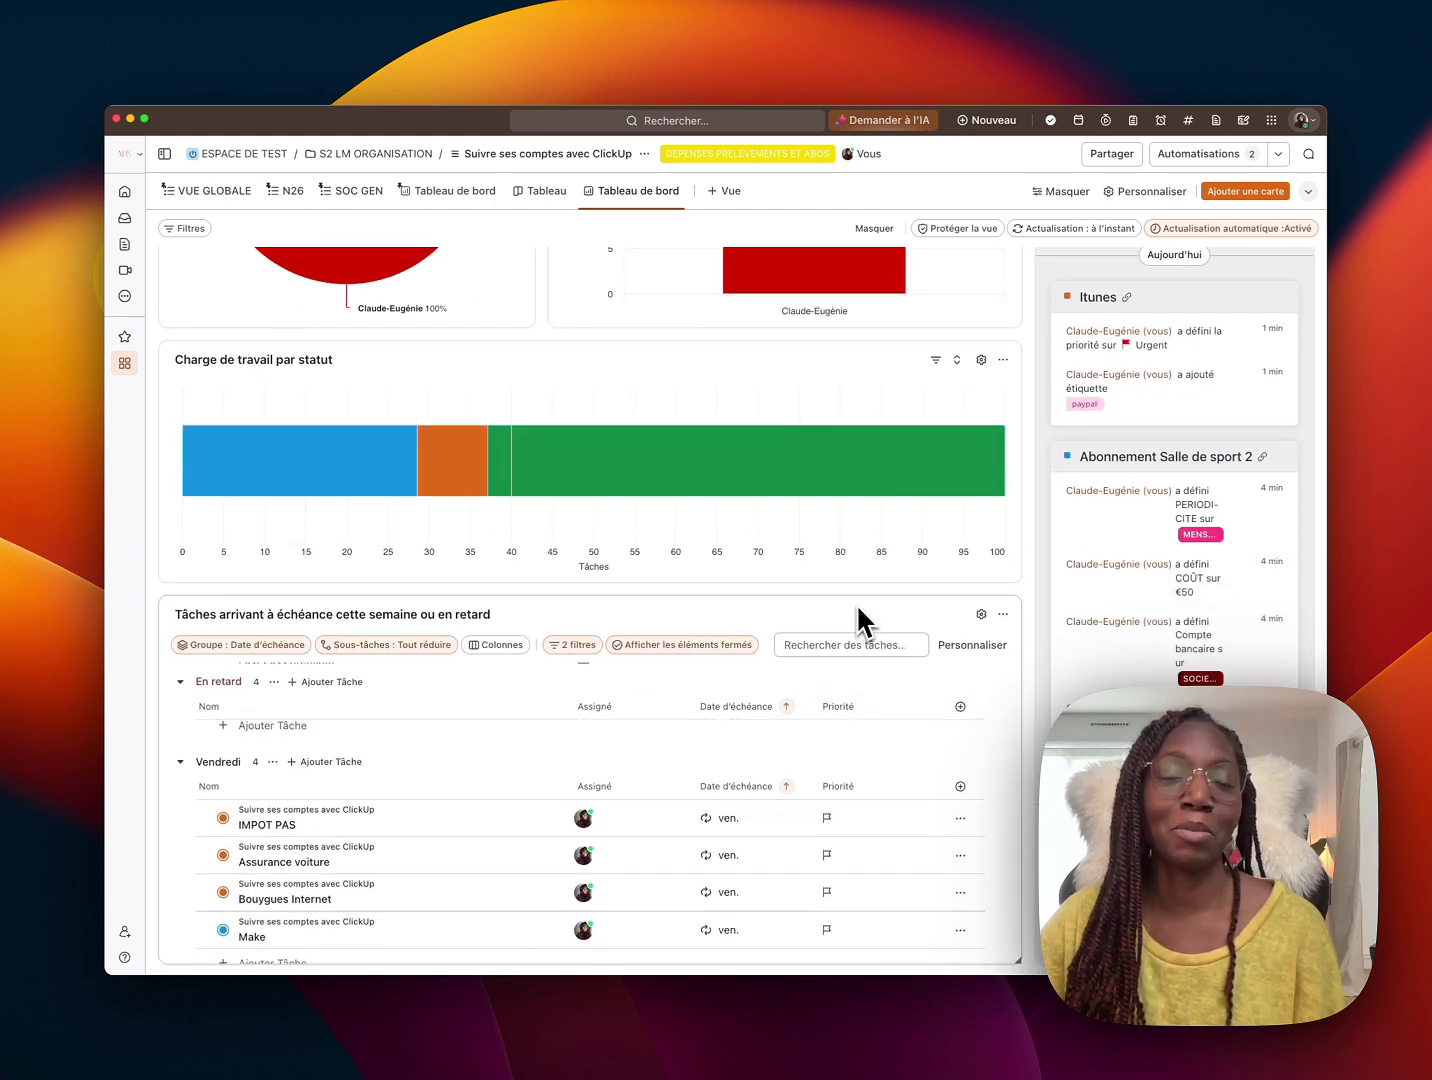
{"action": "scroll", "coordinate": [856, 604], "scroll_direction": "up", "scroll_amount": 2}
{"action": "scroll", "coordinate": [857, 606], "scroll_direction": "up", "scroll_amount": 5}
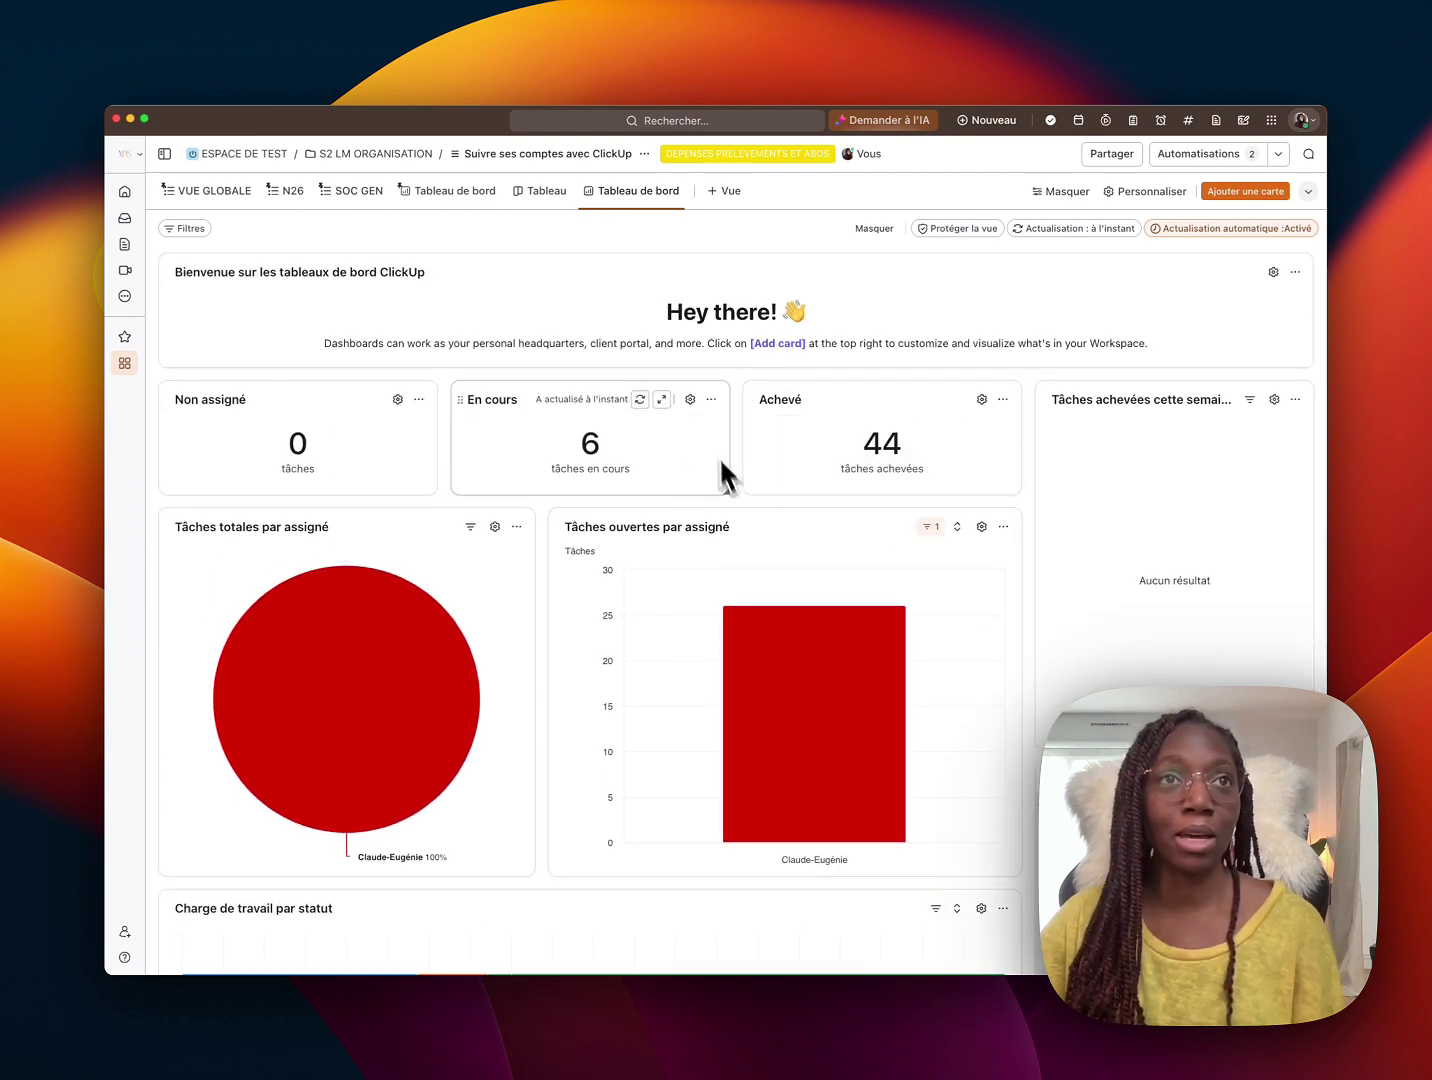
Open the existing finance dashboard and review the Personnalisé card types that can be added to it
{"action": "left_click", "coordinate": [464, 193]}
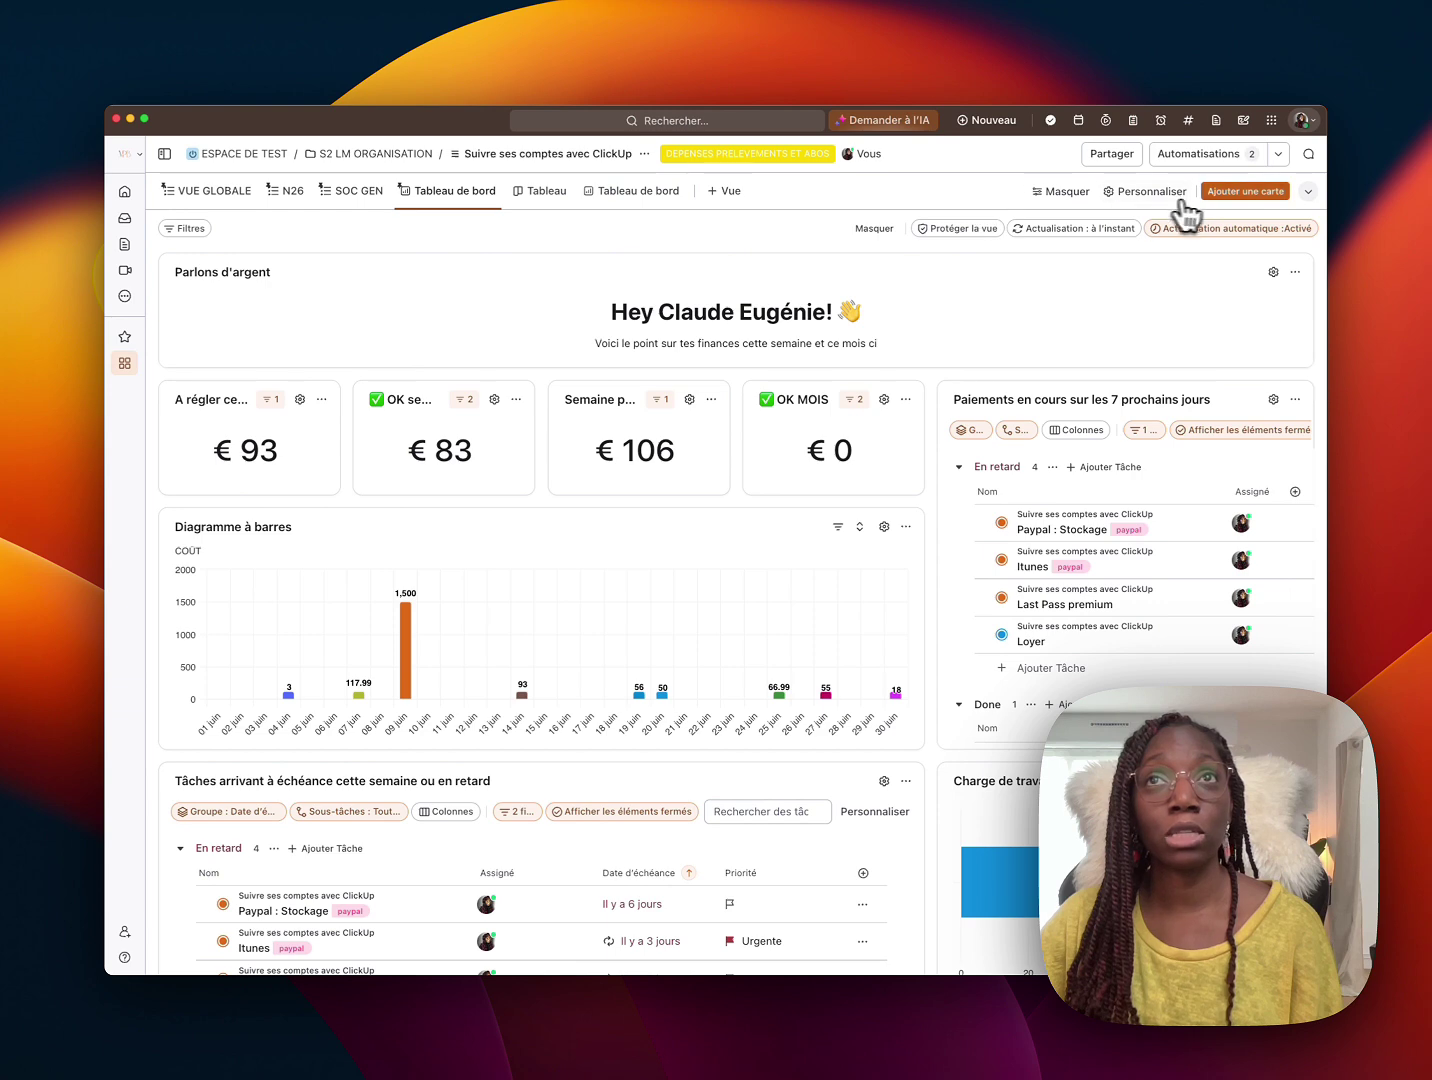
{"action": "left_click", "coordinate": [1233, 202]}
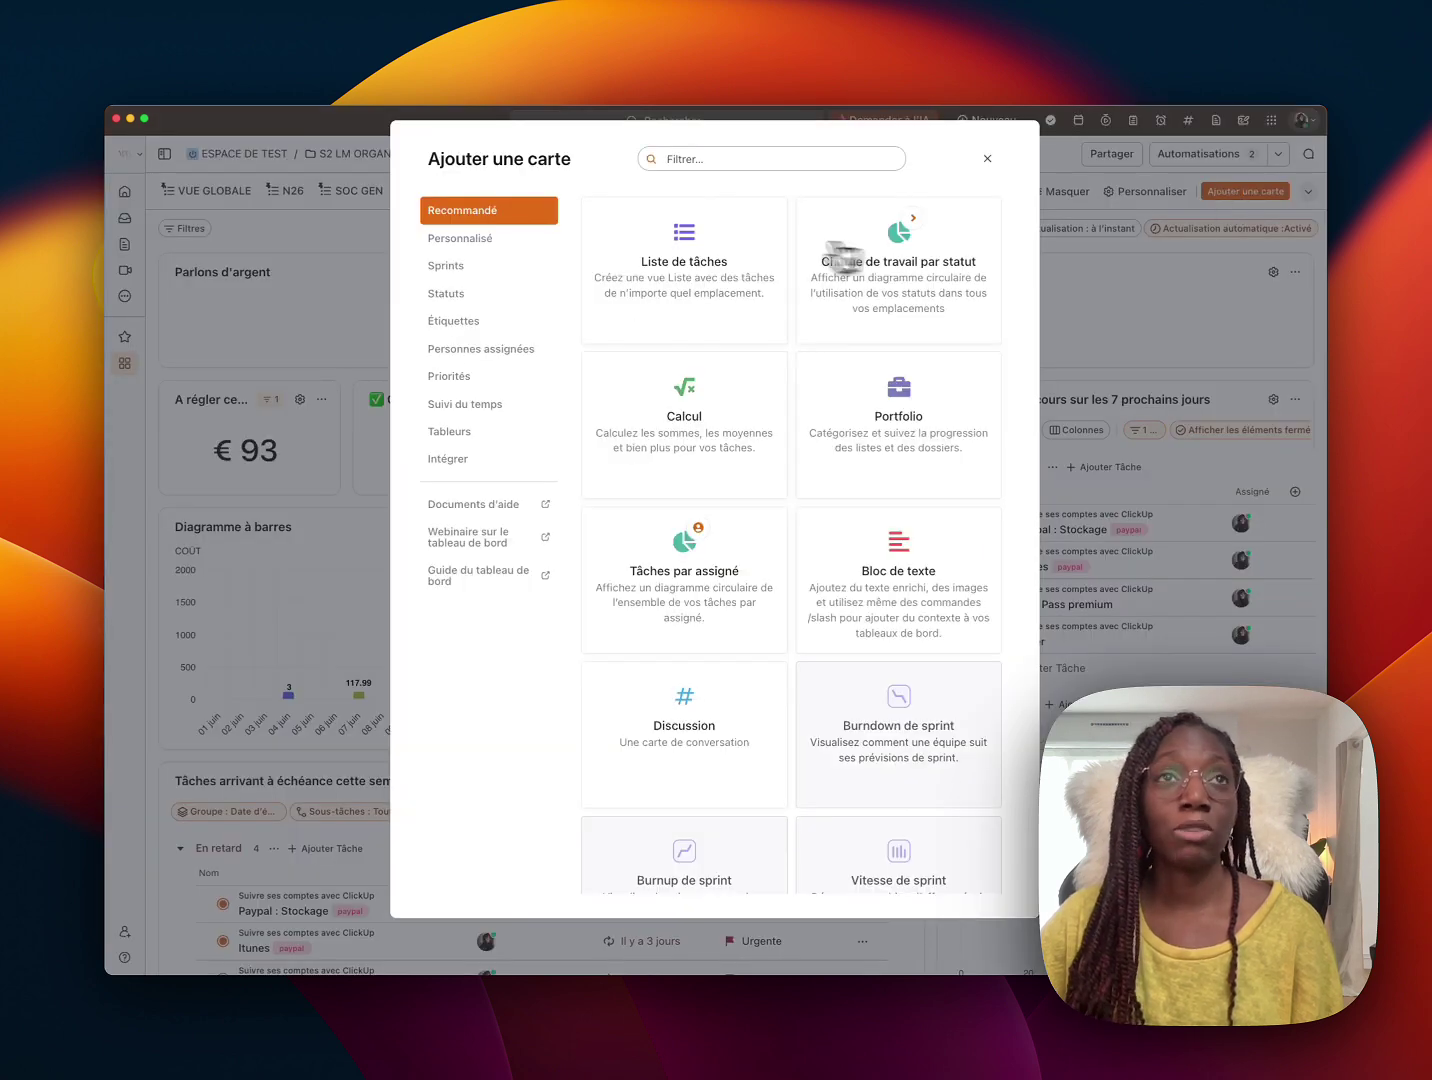
{"action": "left_click", "coordinate": [473, 243]}
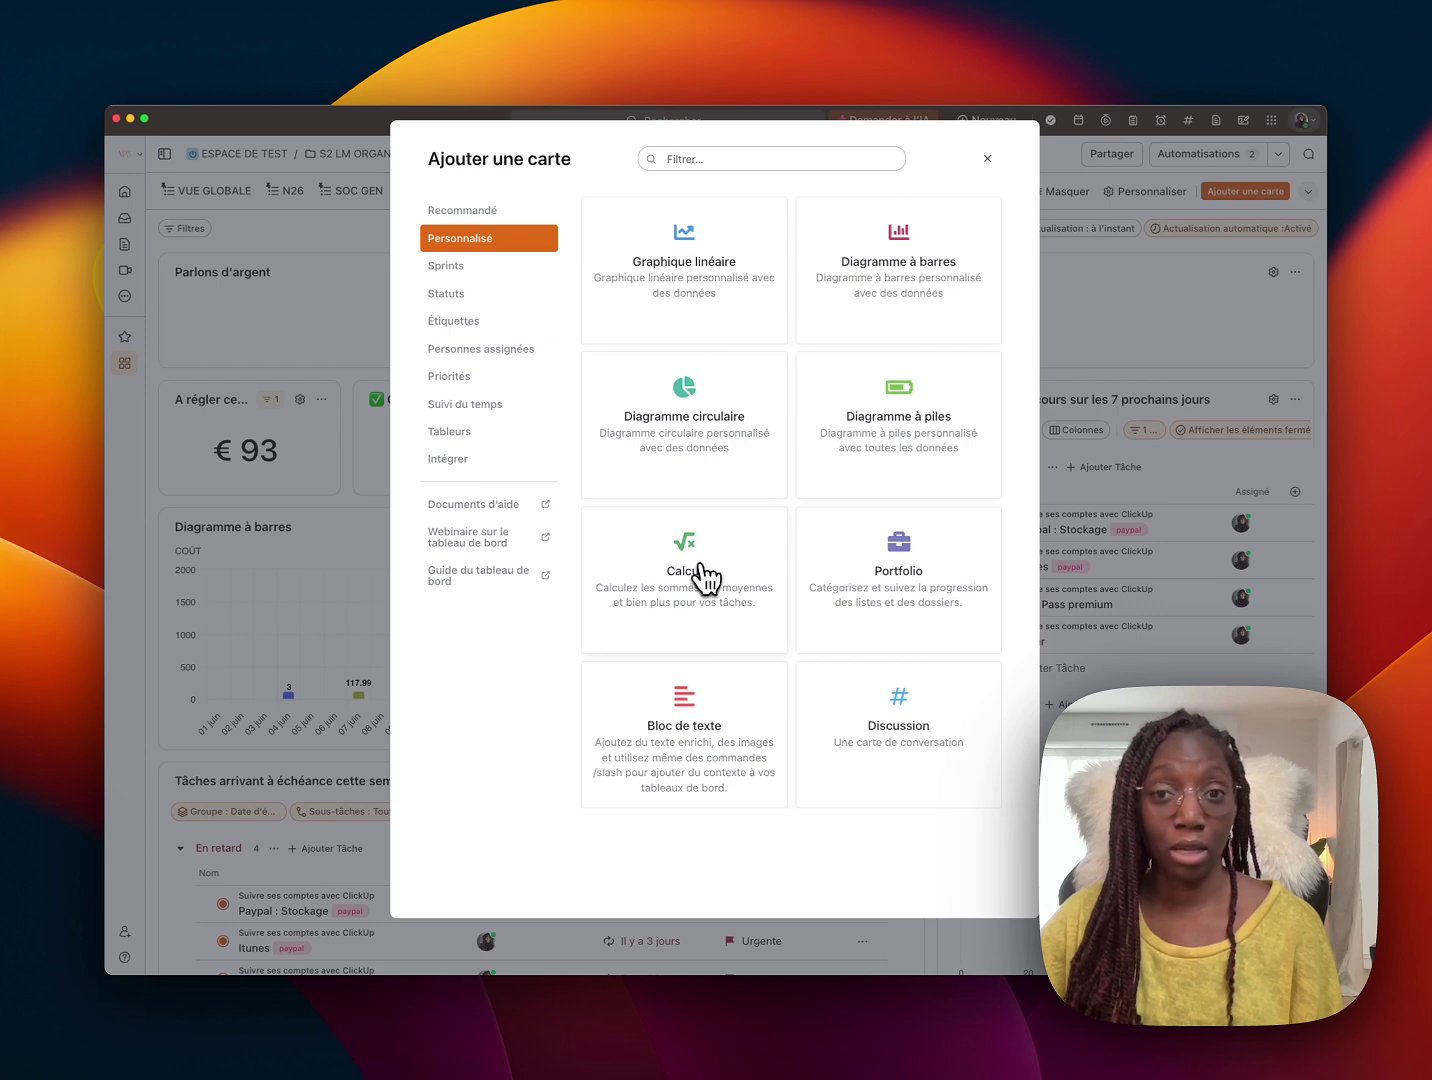
{"action": "left_click", "coordinate": [987, 159]}
In the "A régler cette semaine" calculation card, place the € unit on the right (Droite), check its due date filter and save
{"action": "left_click", "coordinate": [306, 402]}
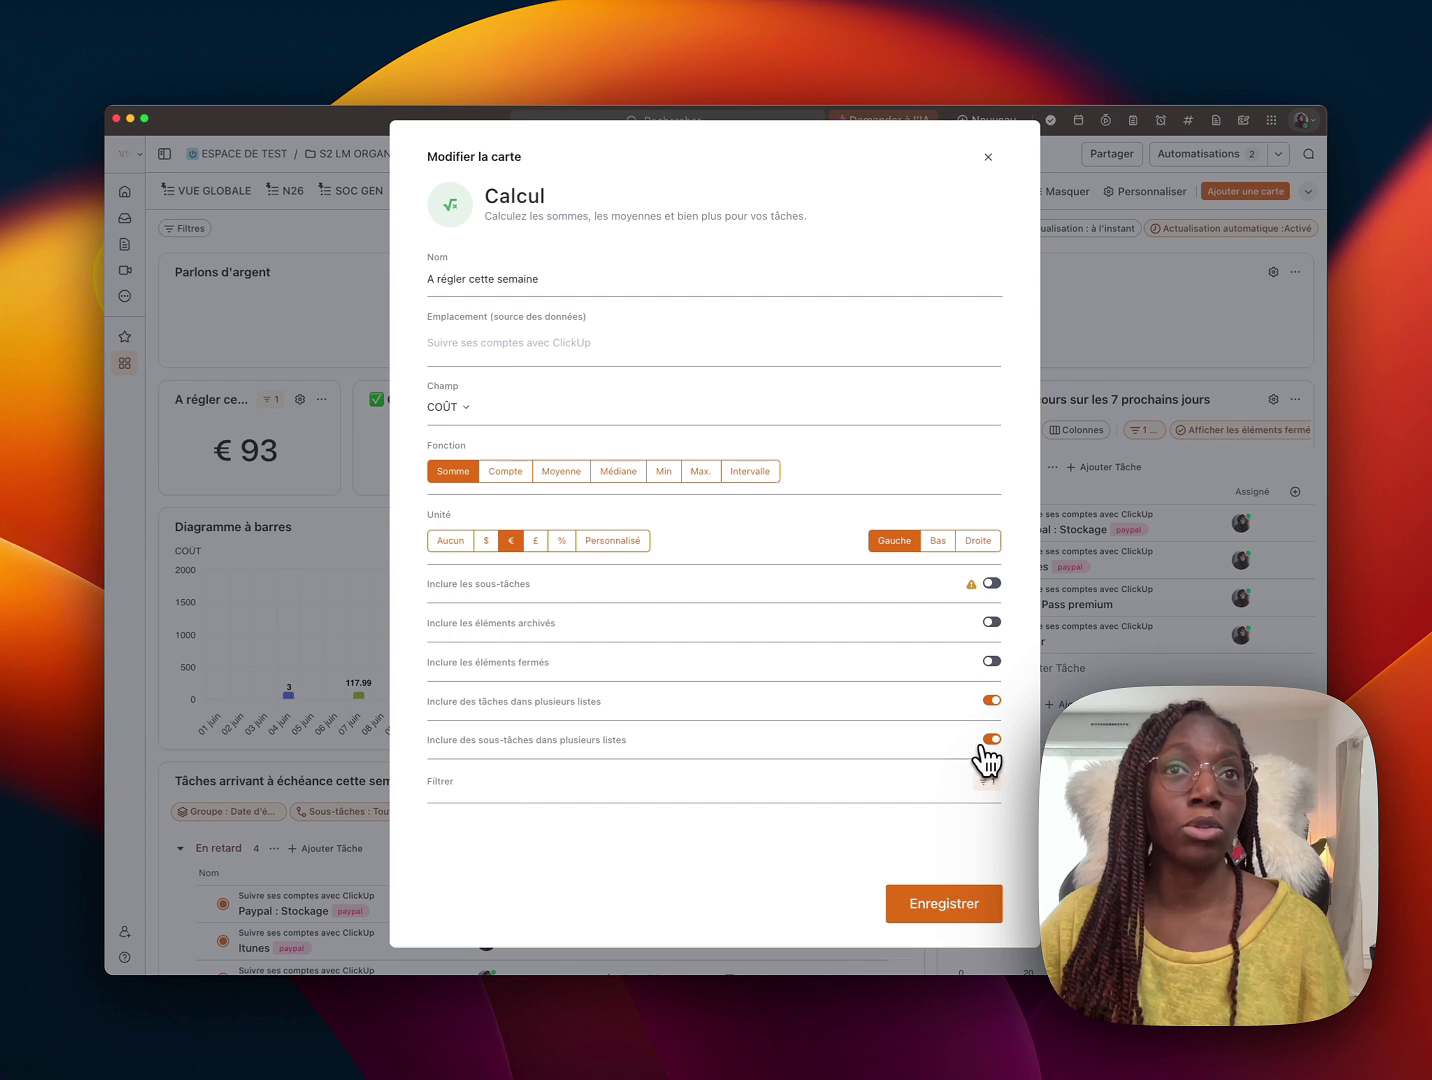
{"action": "left_click", "coordinate": [976, 542]}
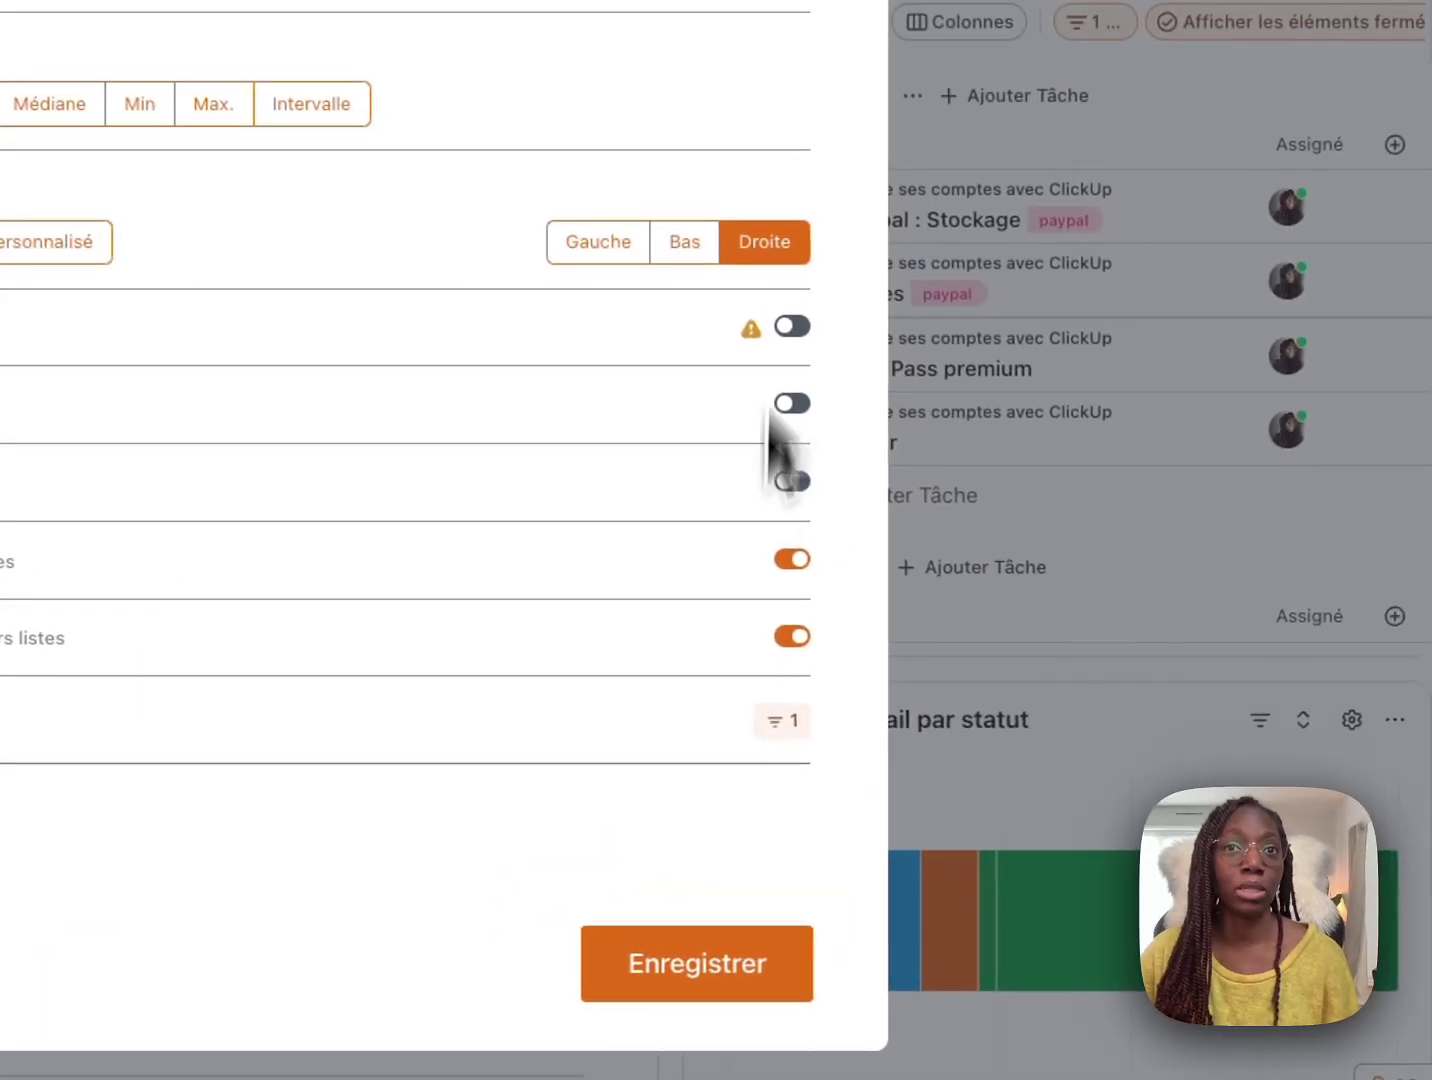
{"action": "left_click", "coordinate": [789, 722]}
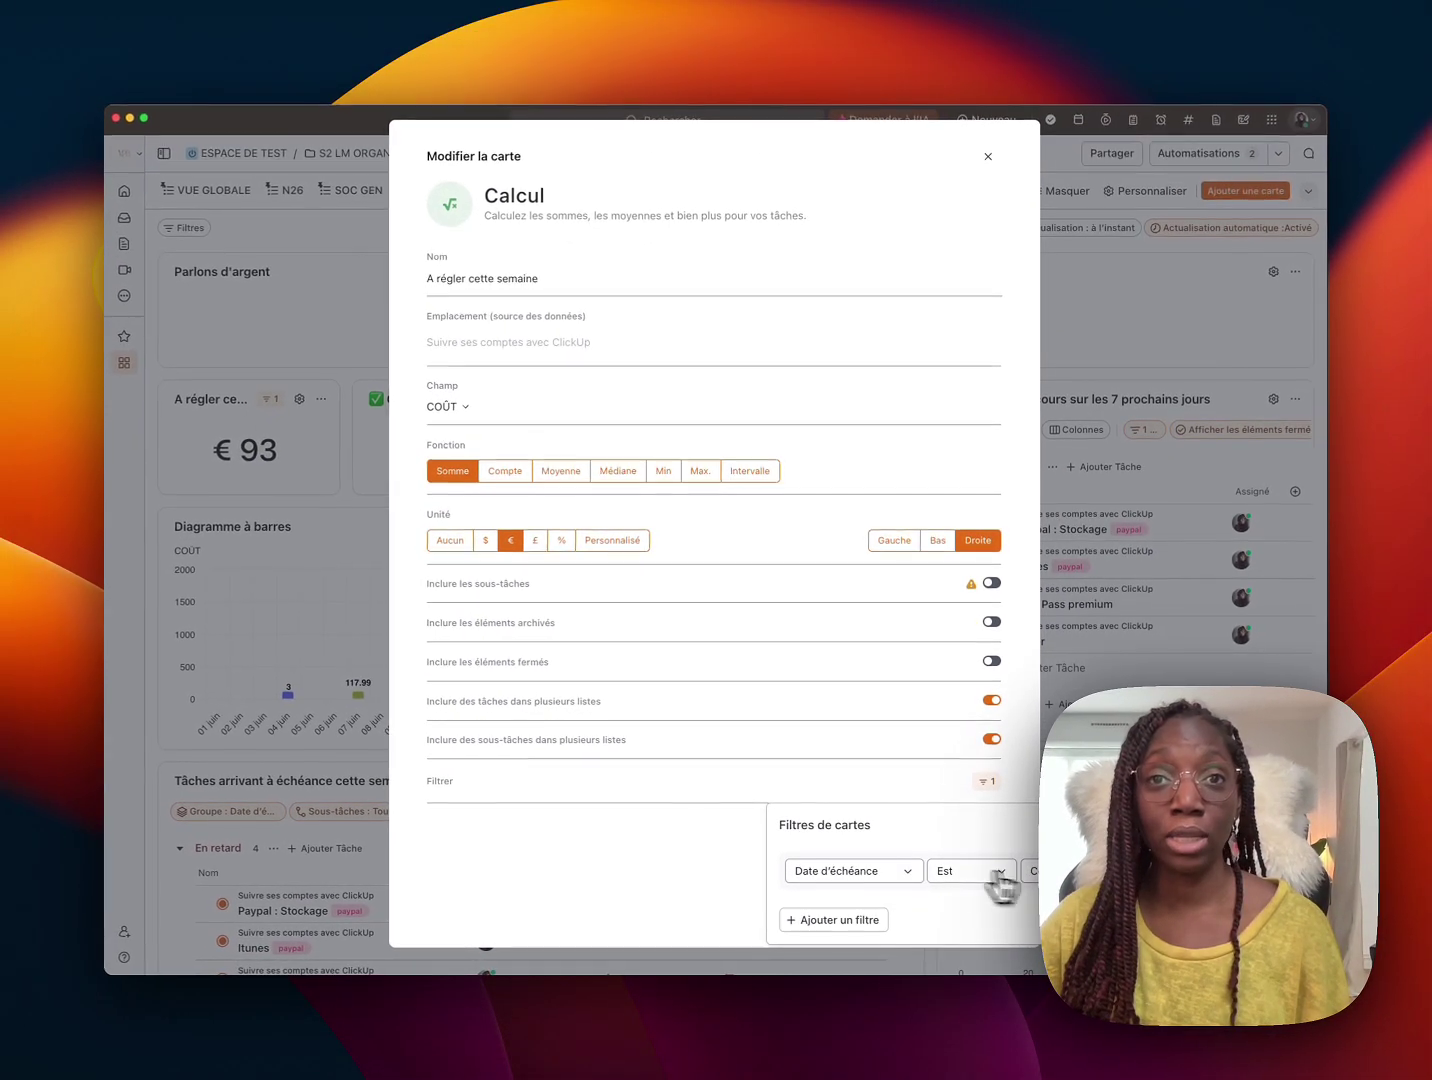
{"action": "left_click", "coordinate": [742, 866]}
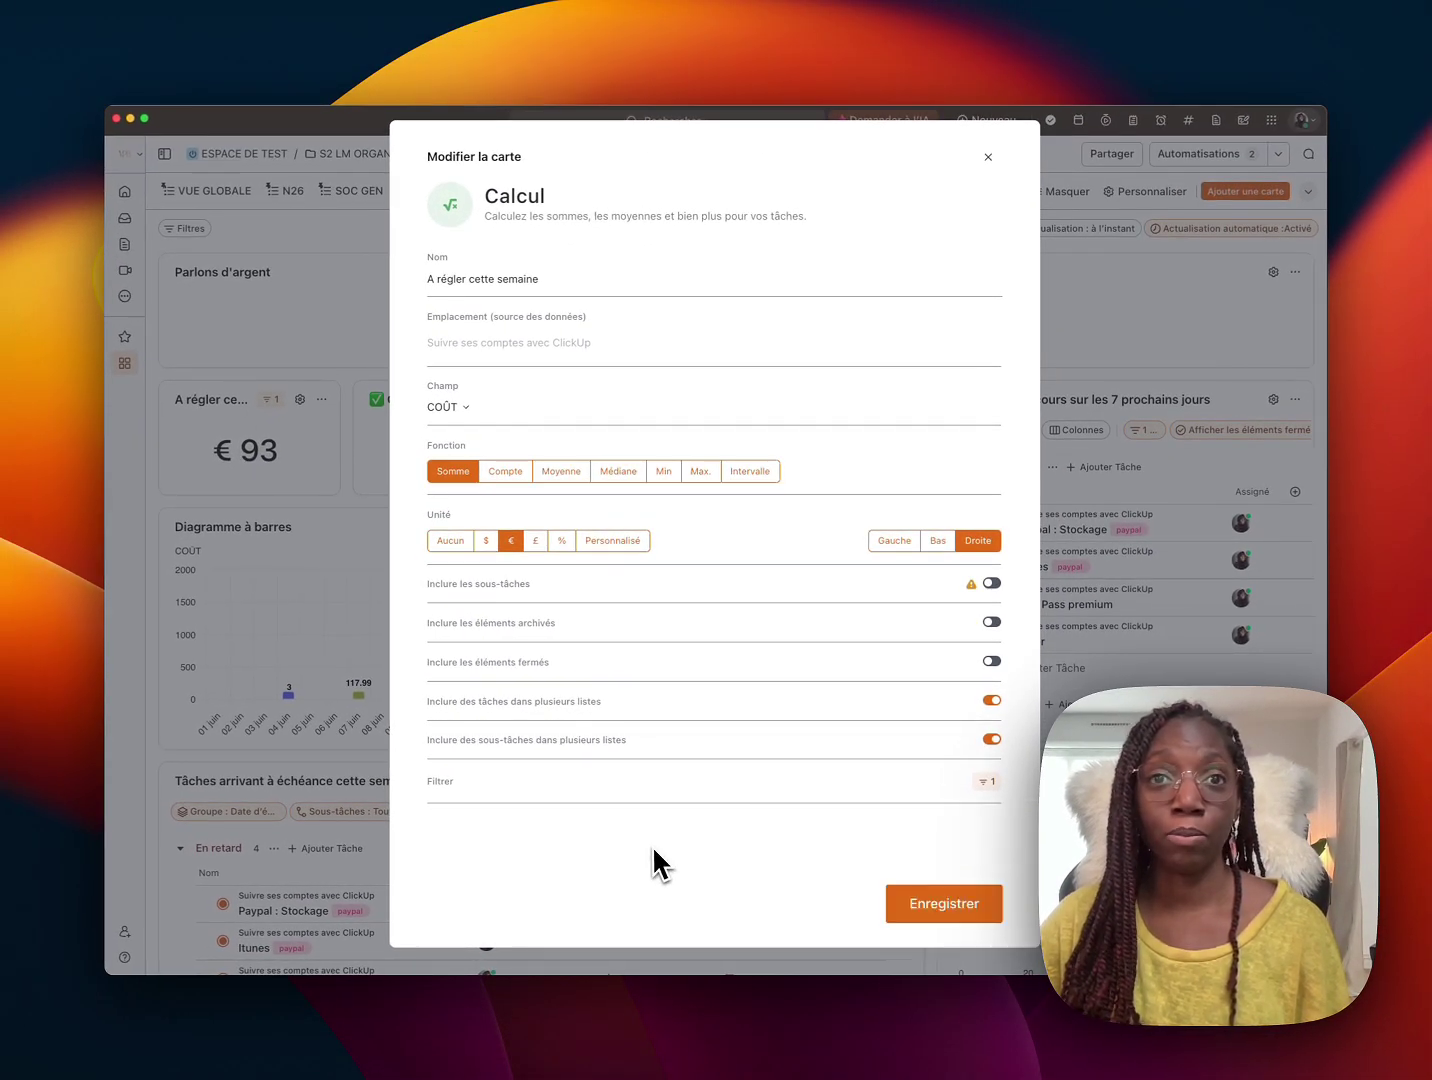
{"action": "left_click", "coordinate": [945, 904]}
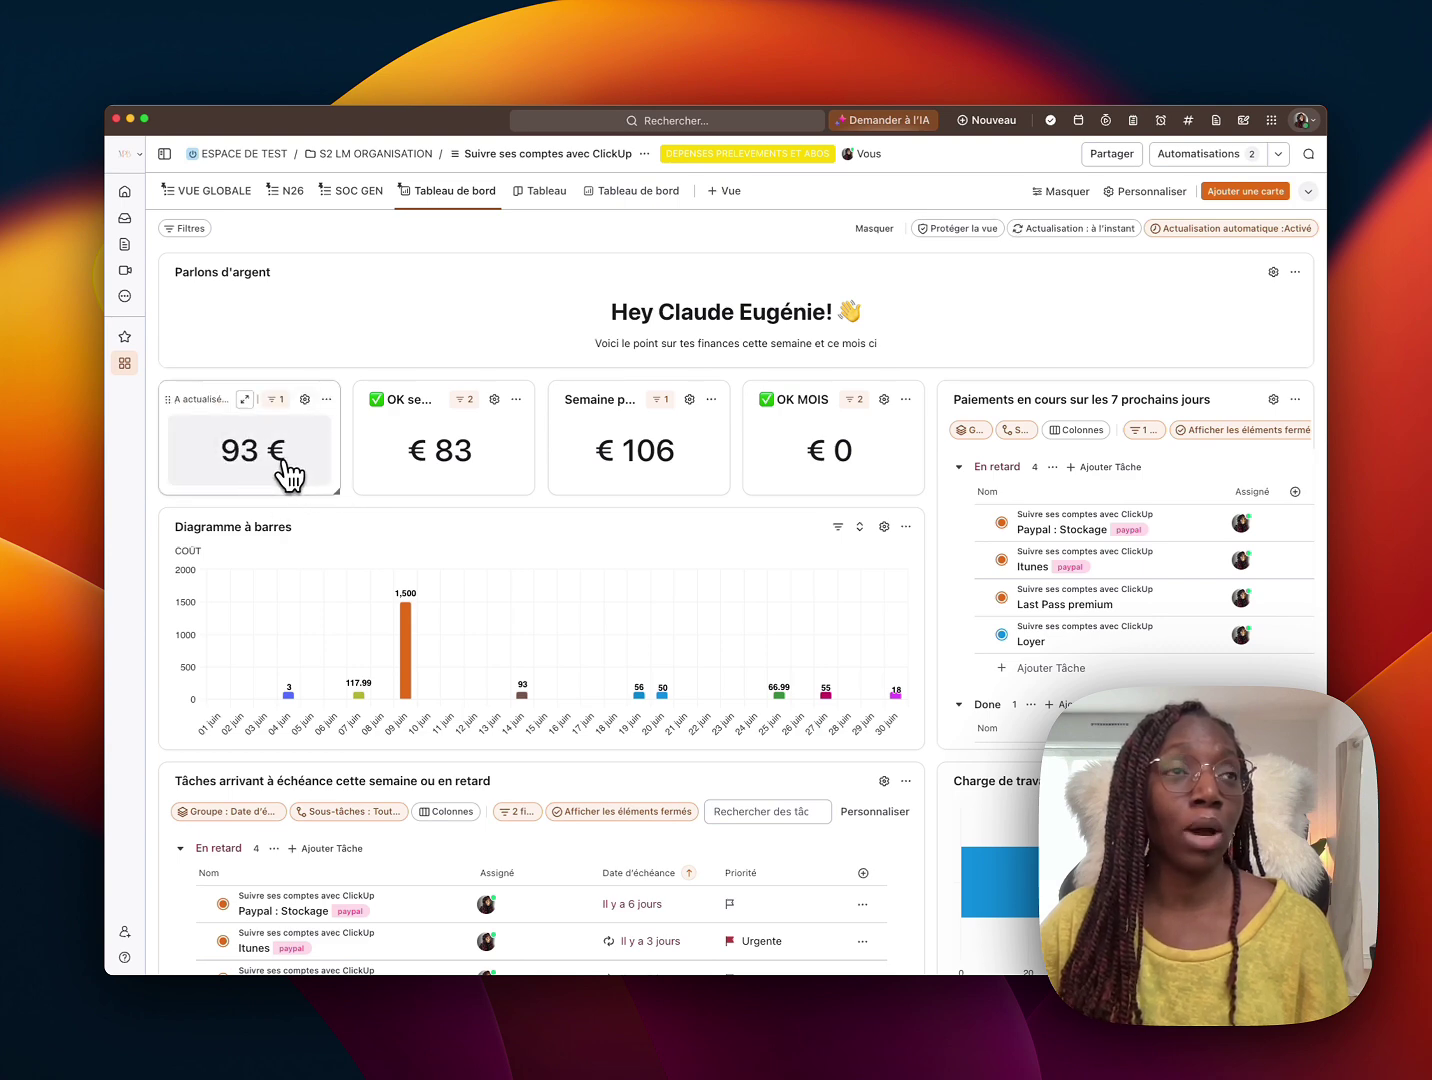
Open the tasks behind the "A régler cette semaine" card and widen the Statut column to fit the full status names
{"action": "left_click", "coordinate": [258, 462]}
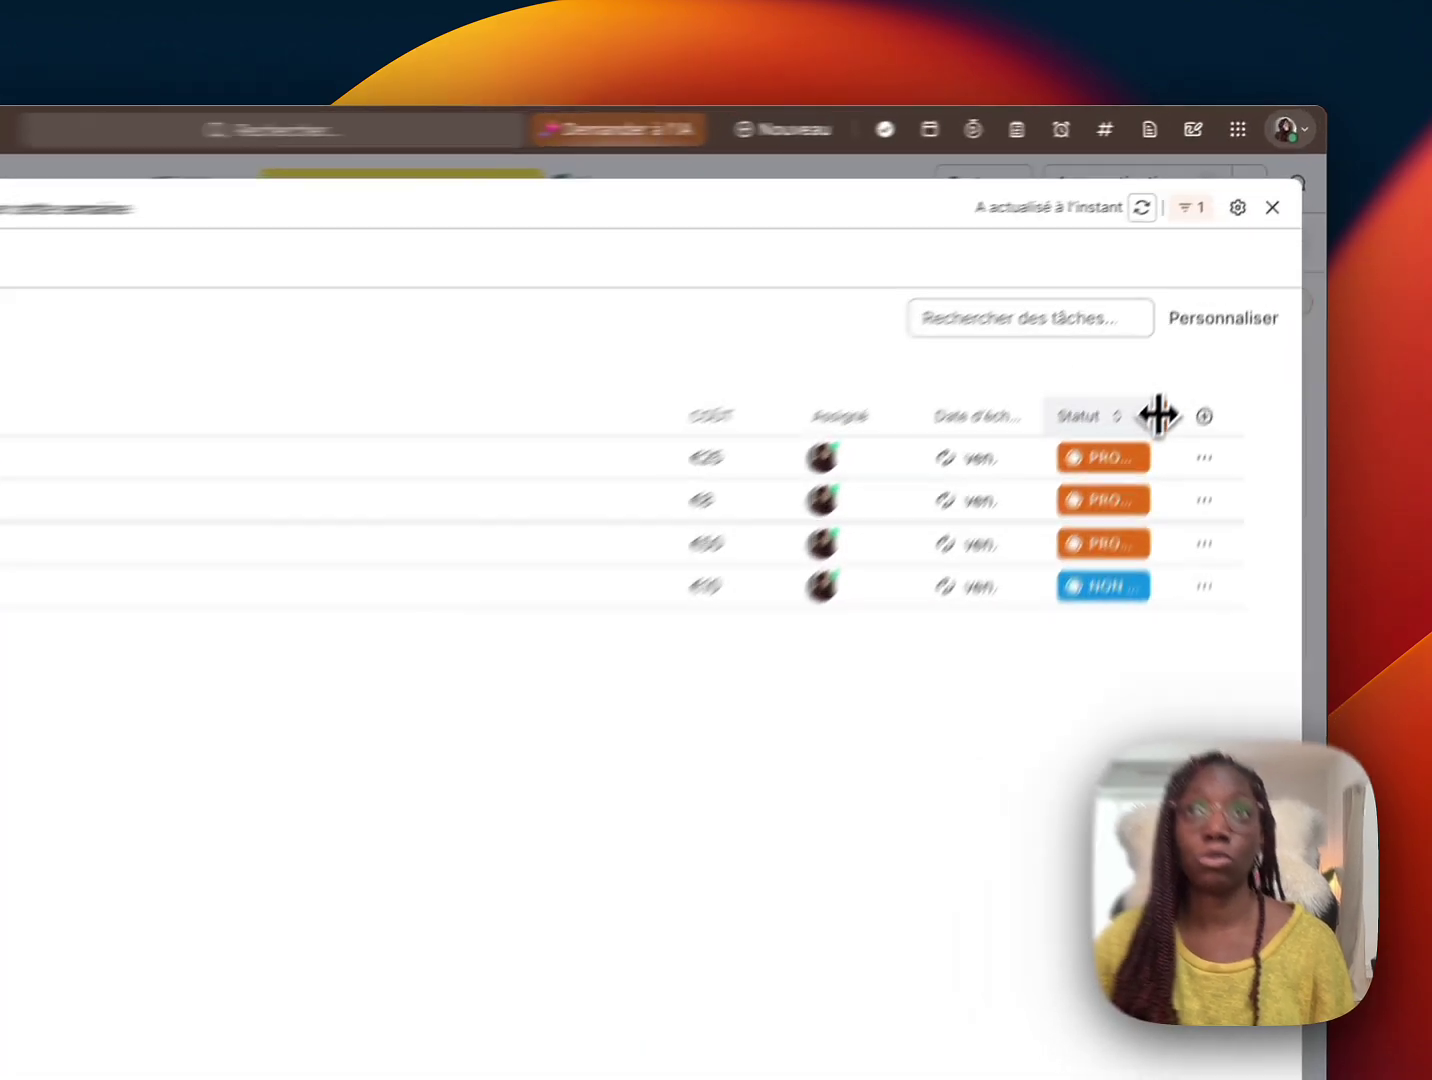
{"action": "left_click_drag", "start_coordinate": [1221, 300], "coordinate": [1265, 299]}
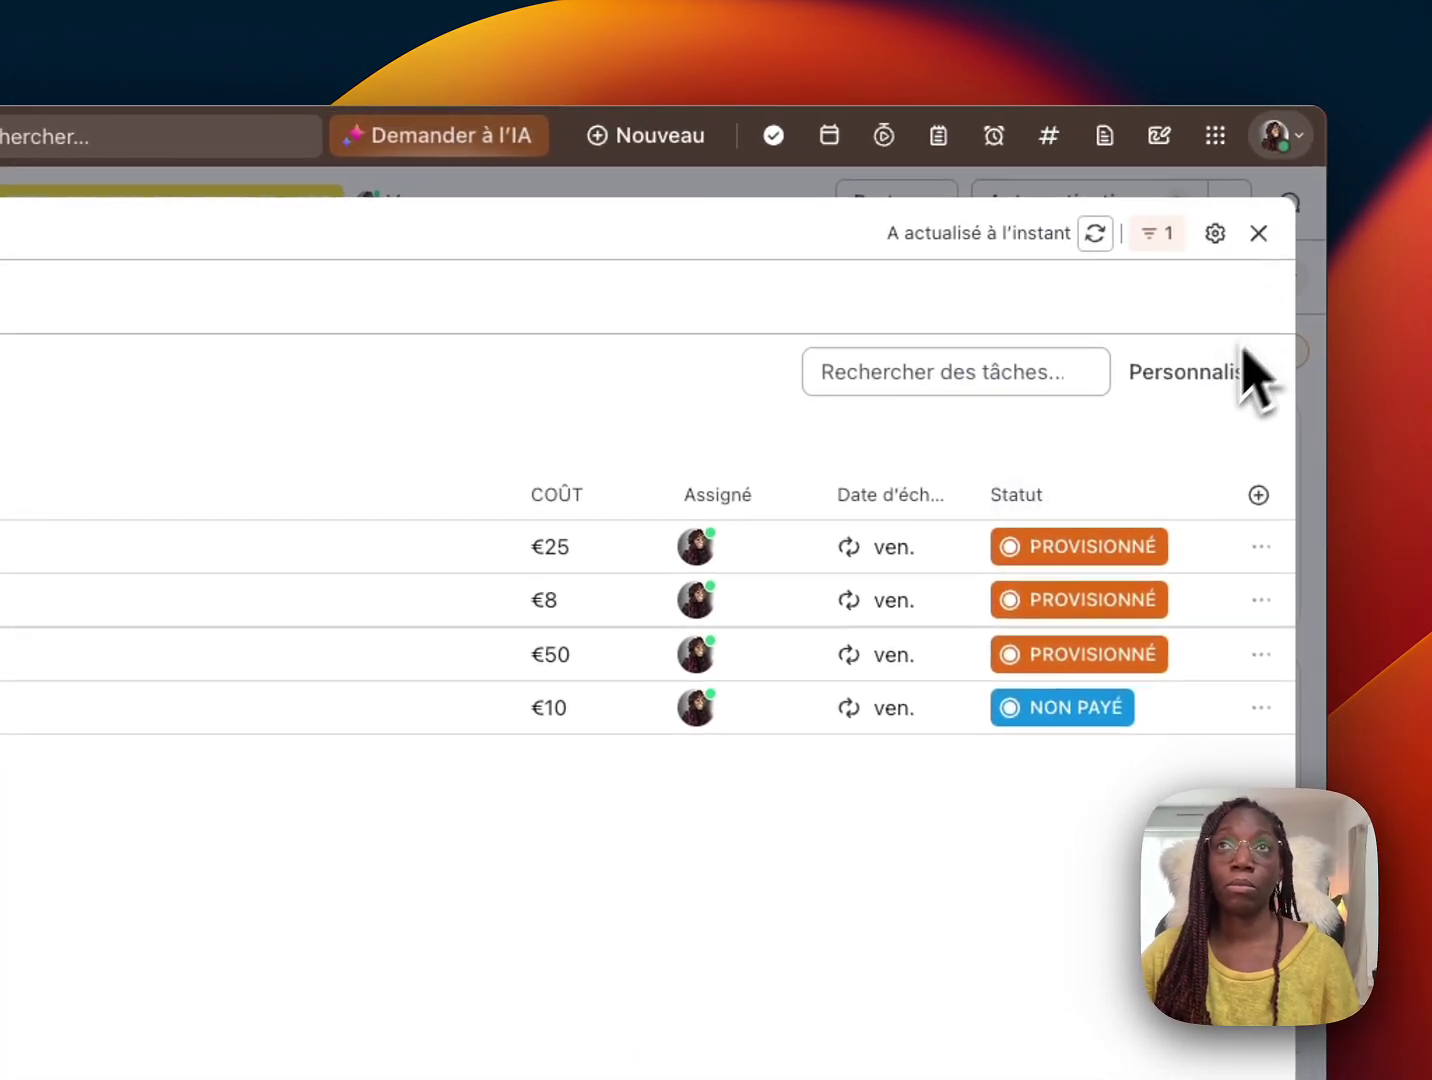
{"action": "left_click", "coordinate": [1258, 234]}
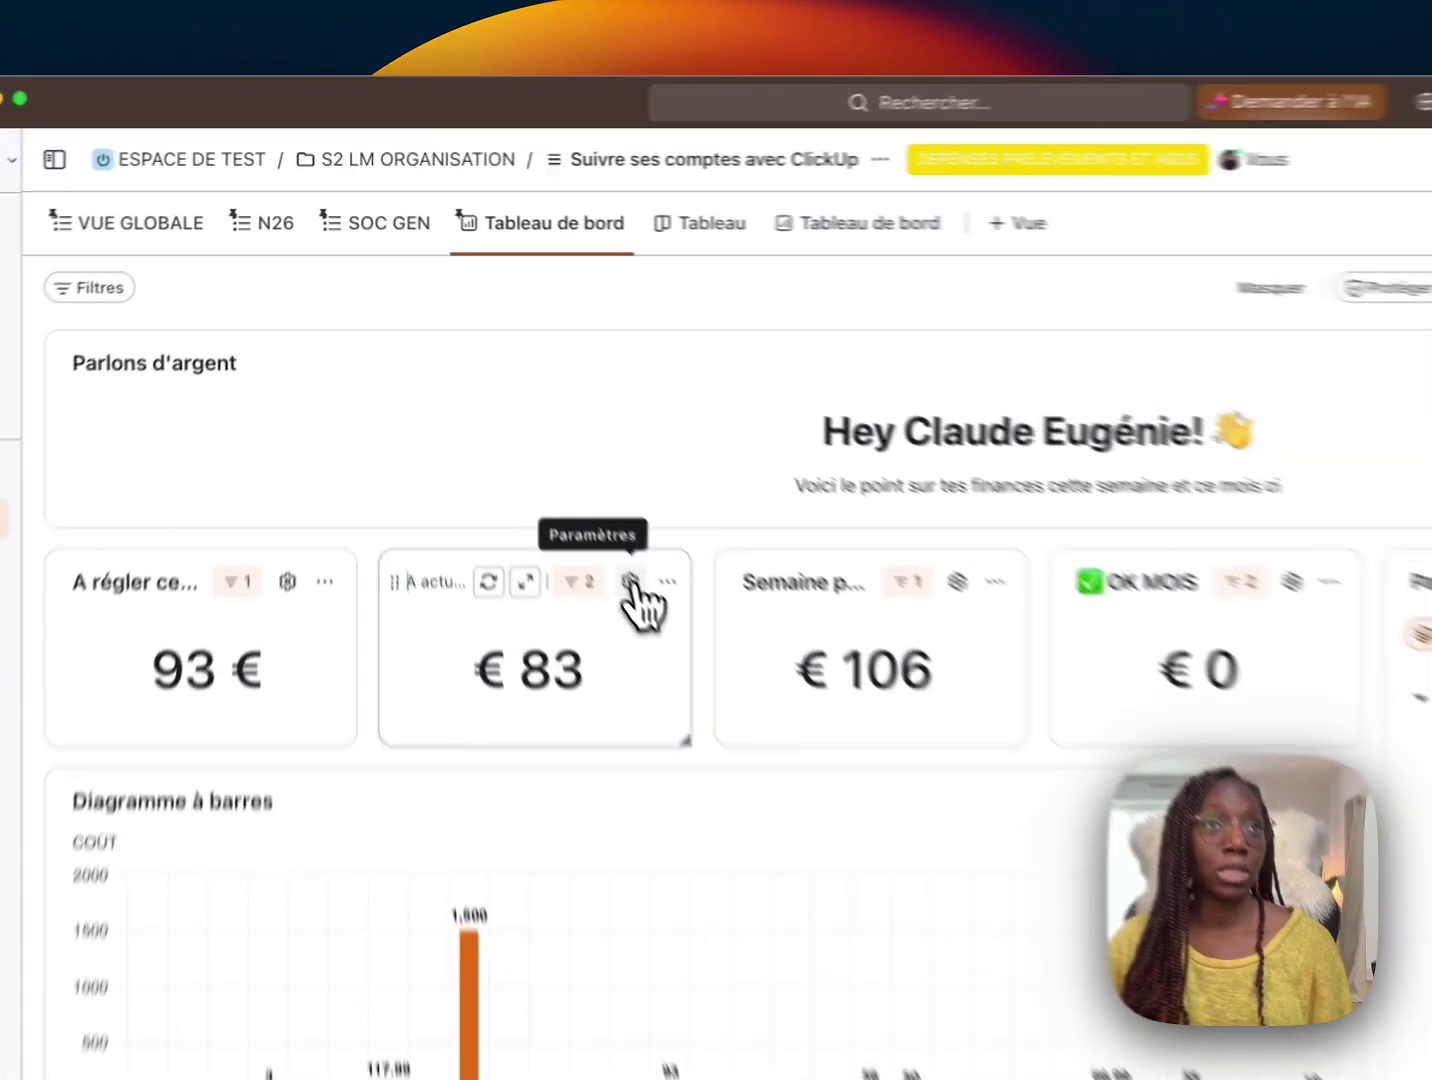
Examine the due date and status filters of the "OK semaine" card, including the statuses grouped under Actif
{"action": "left_click", "coordinate": [498, 400]}
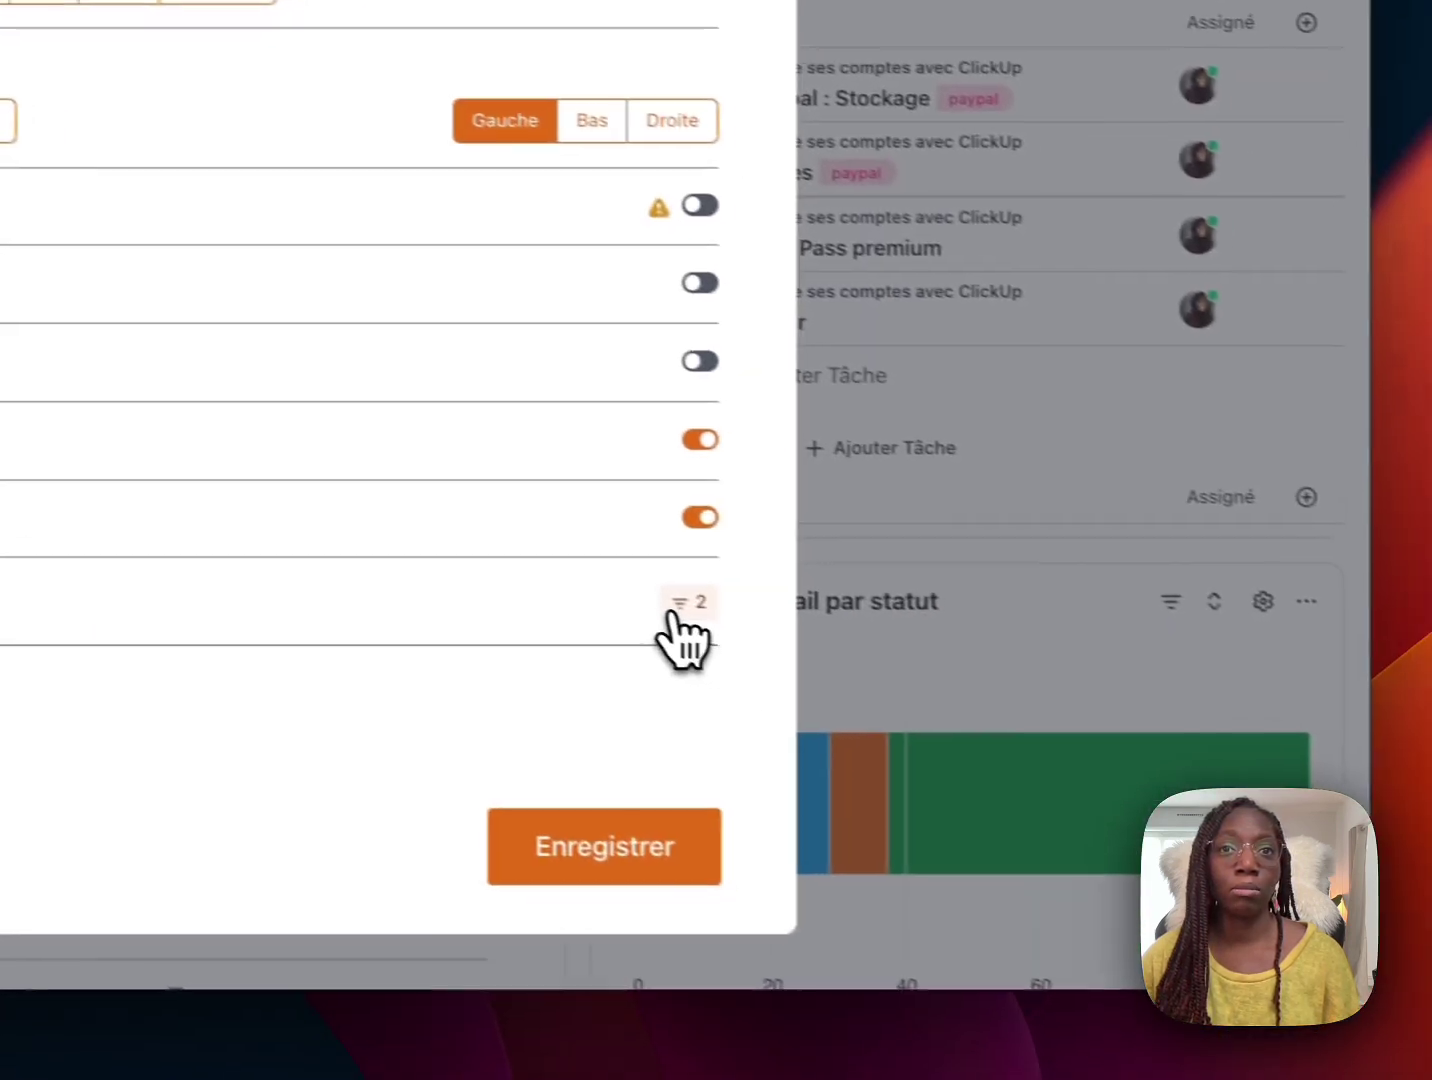
{"action": "left_click", "coordinate": [958, 720]}
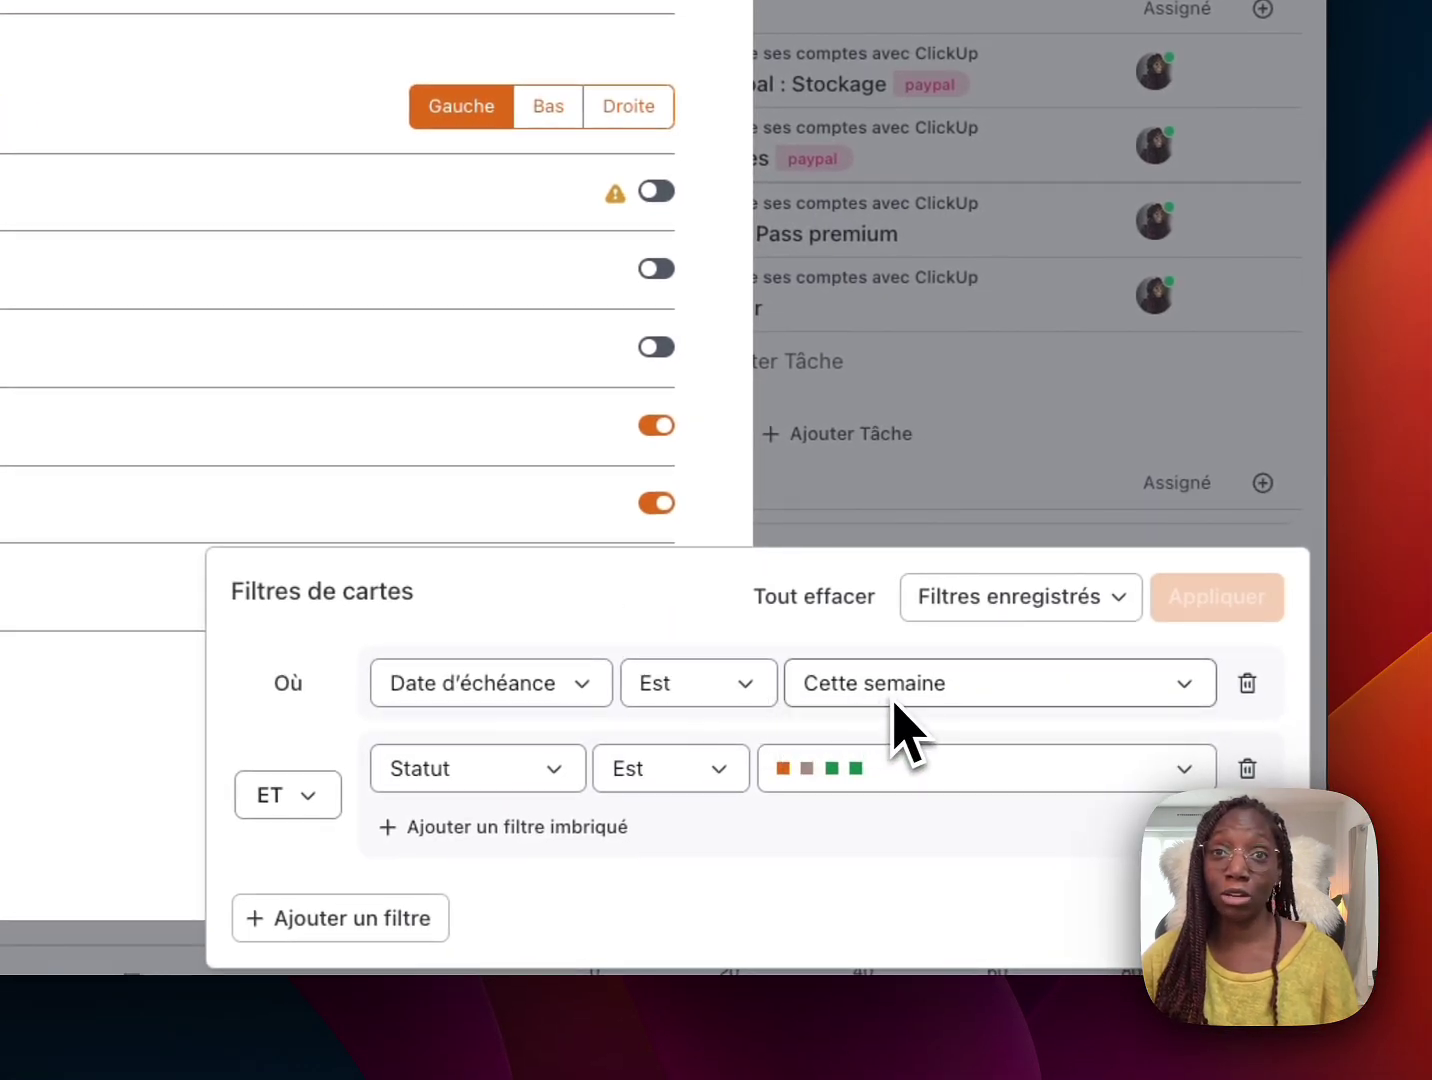
{"action": "left_click", "coordinate": [933, 778]}
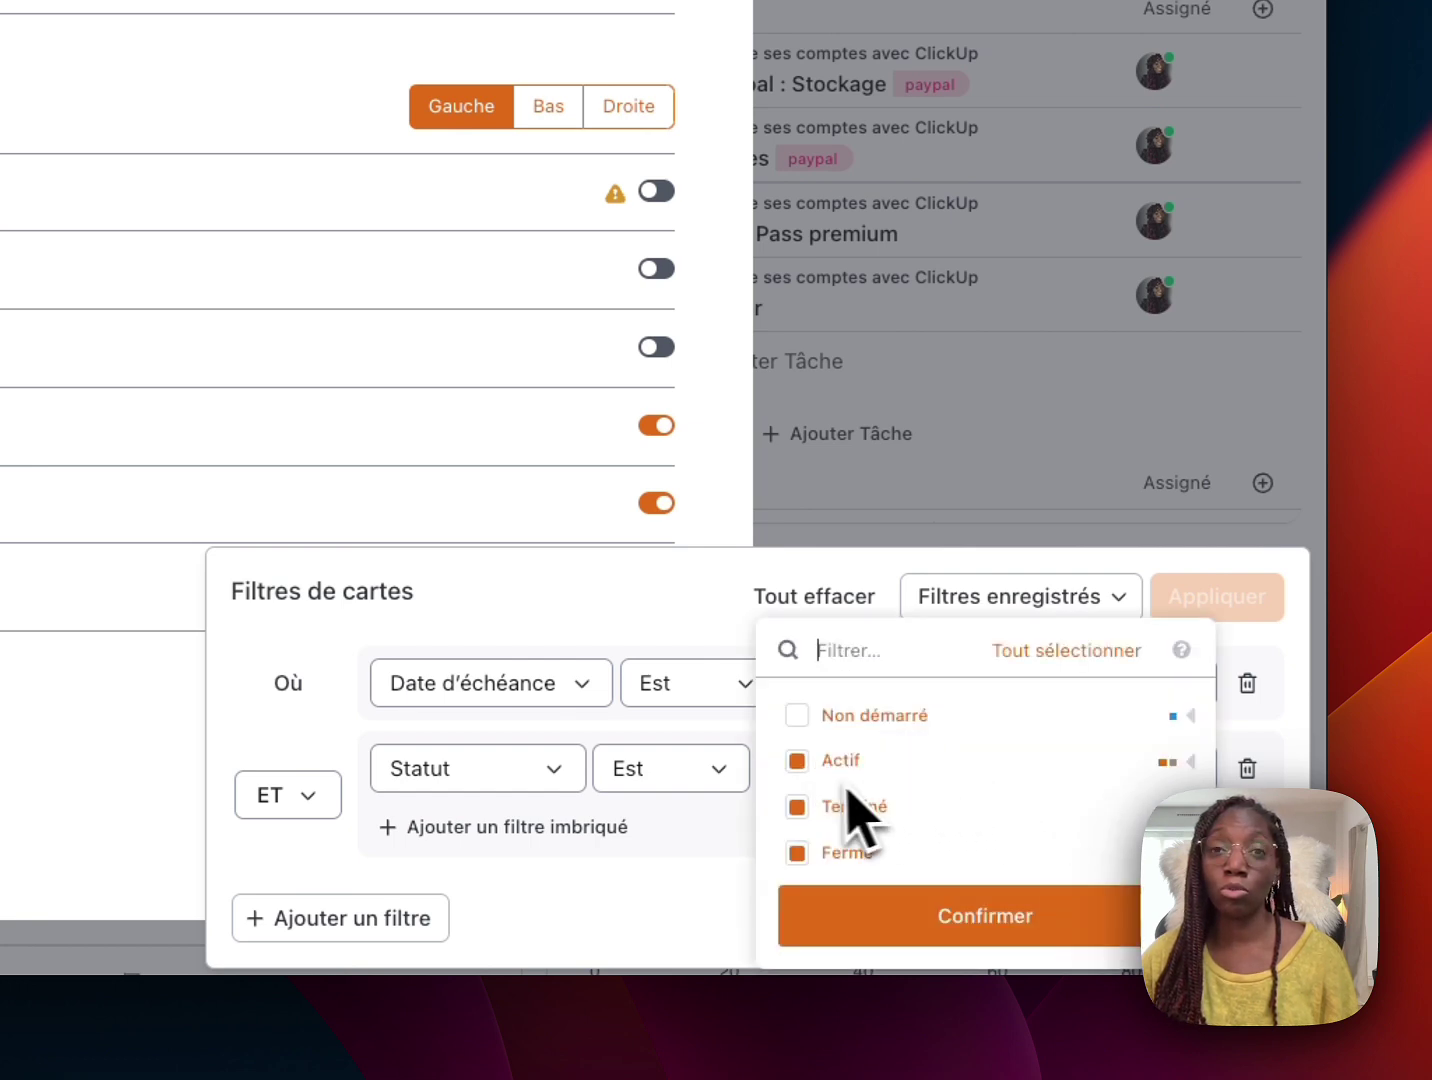
{"action": "left_click", "coordinate": [1191, 762]}
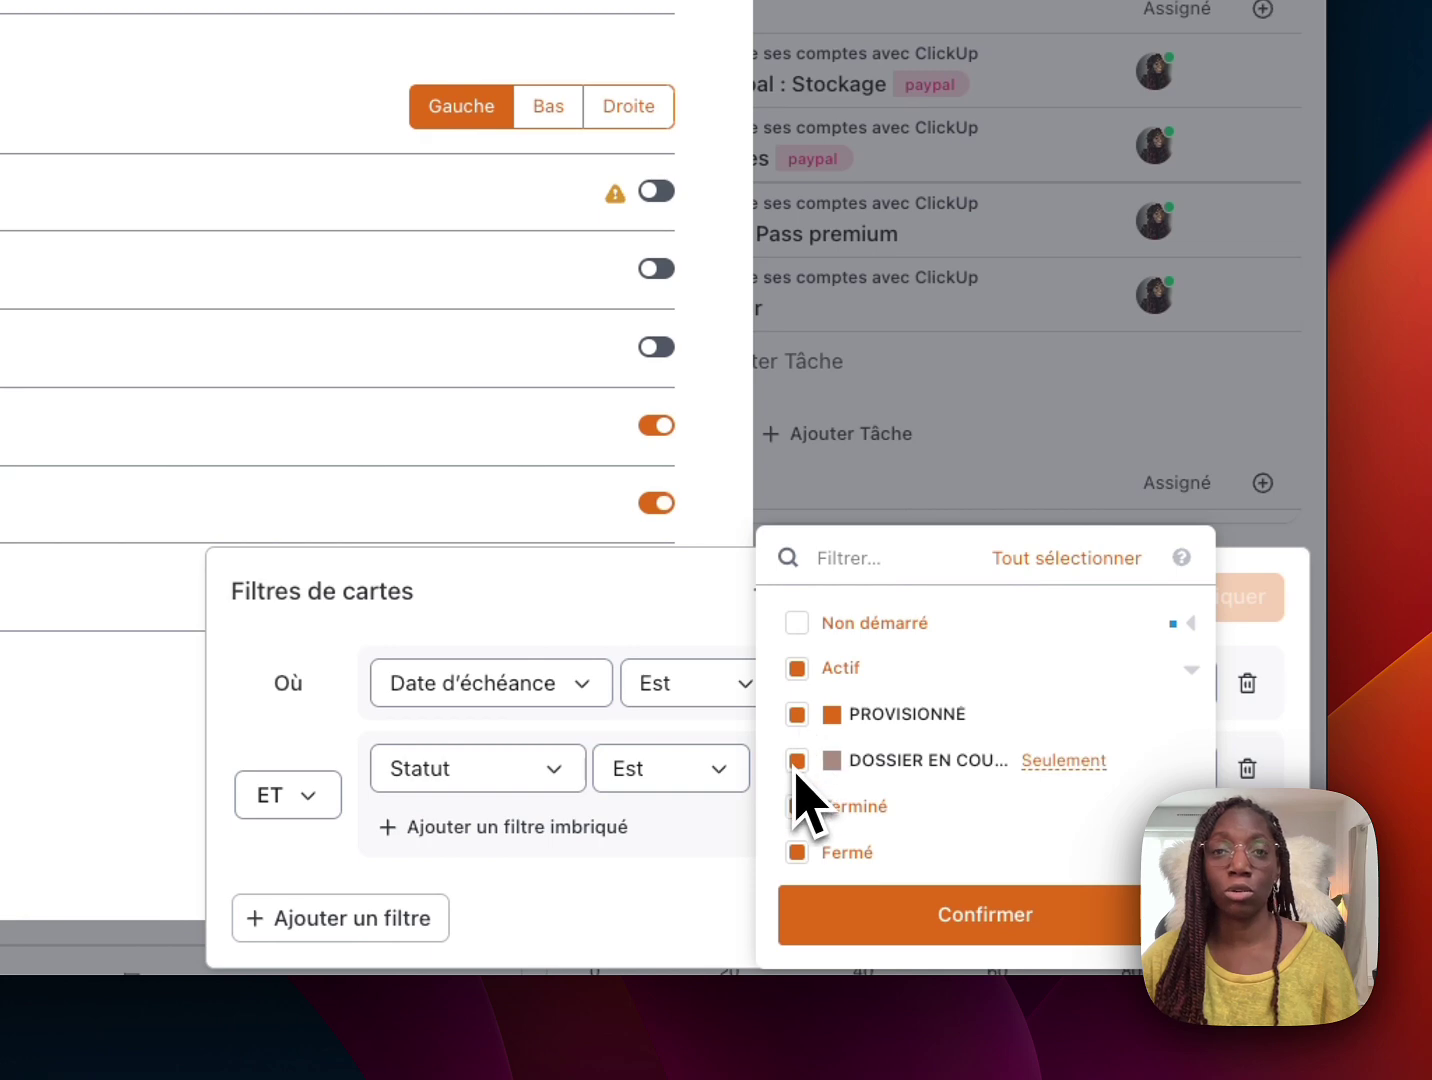
{"action": "left_click", "coordinate": [860, 915]}
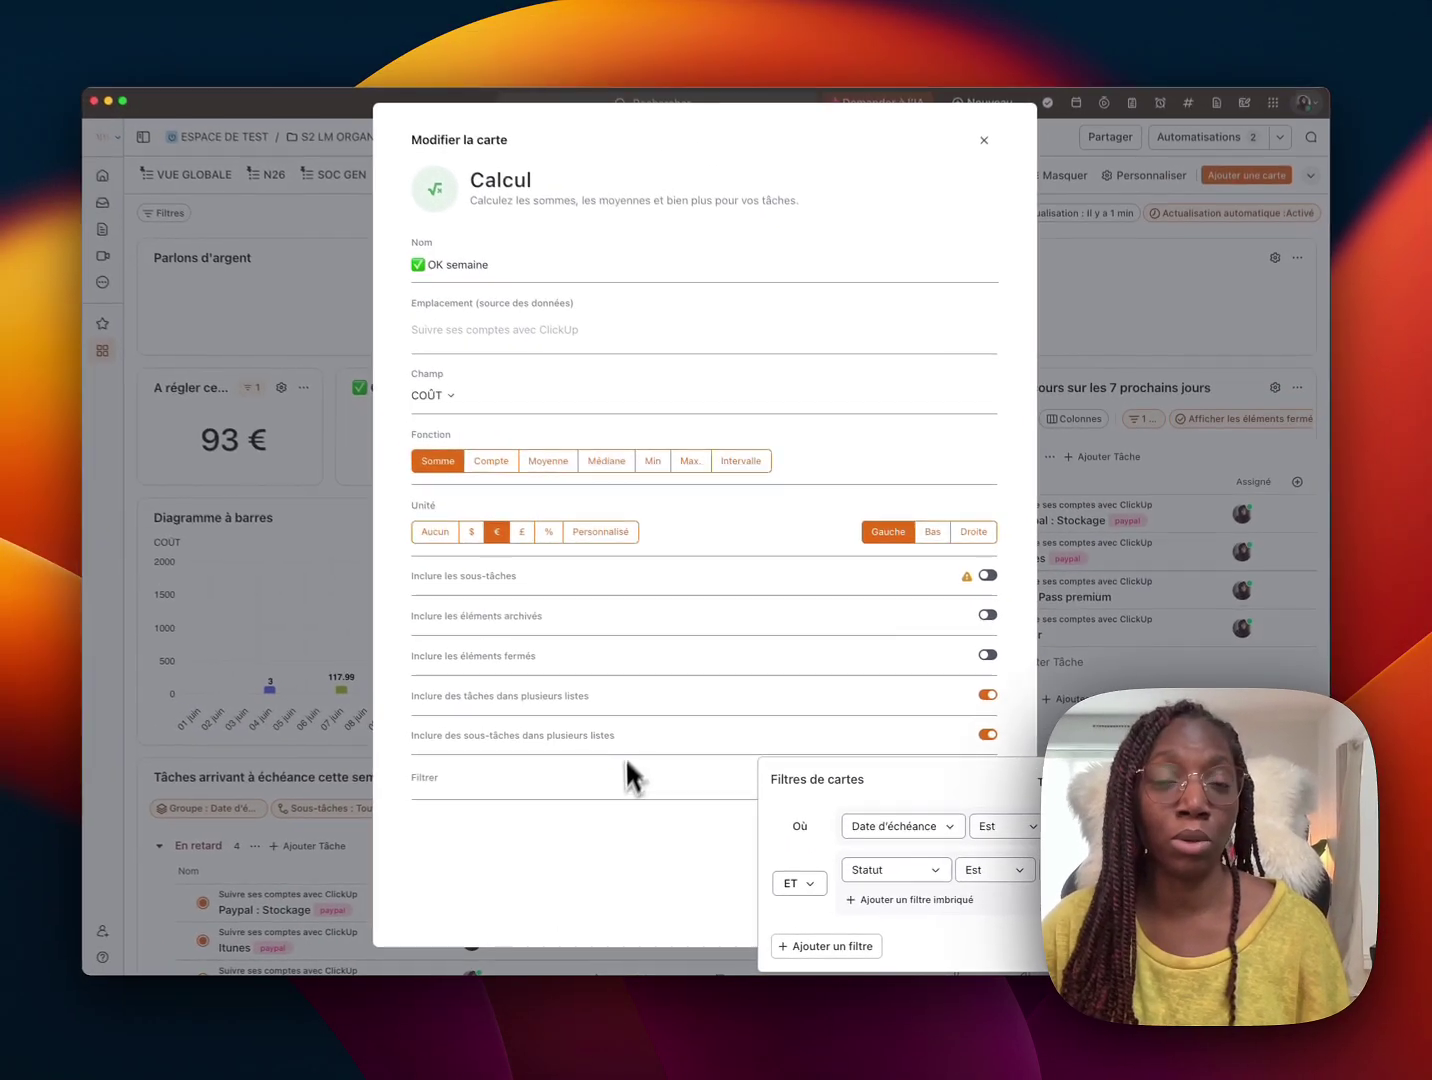
{"action": "left_click", "coordinate": [10, 790]}
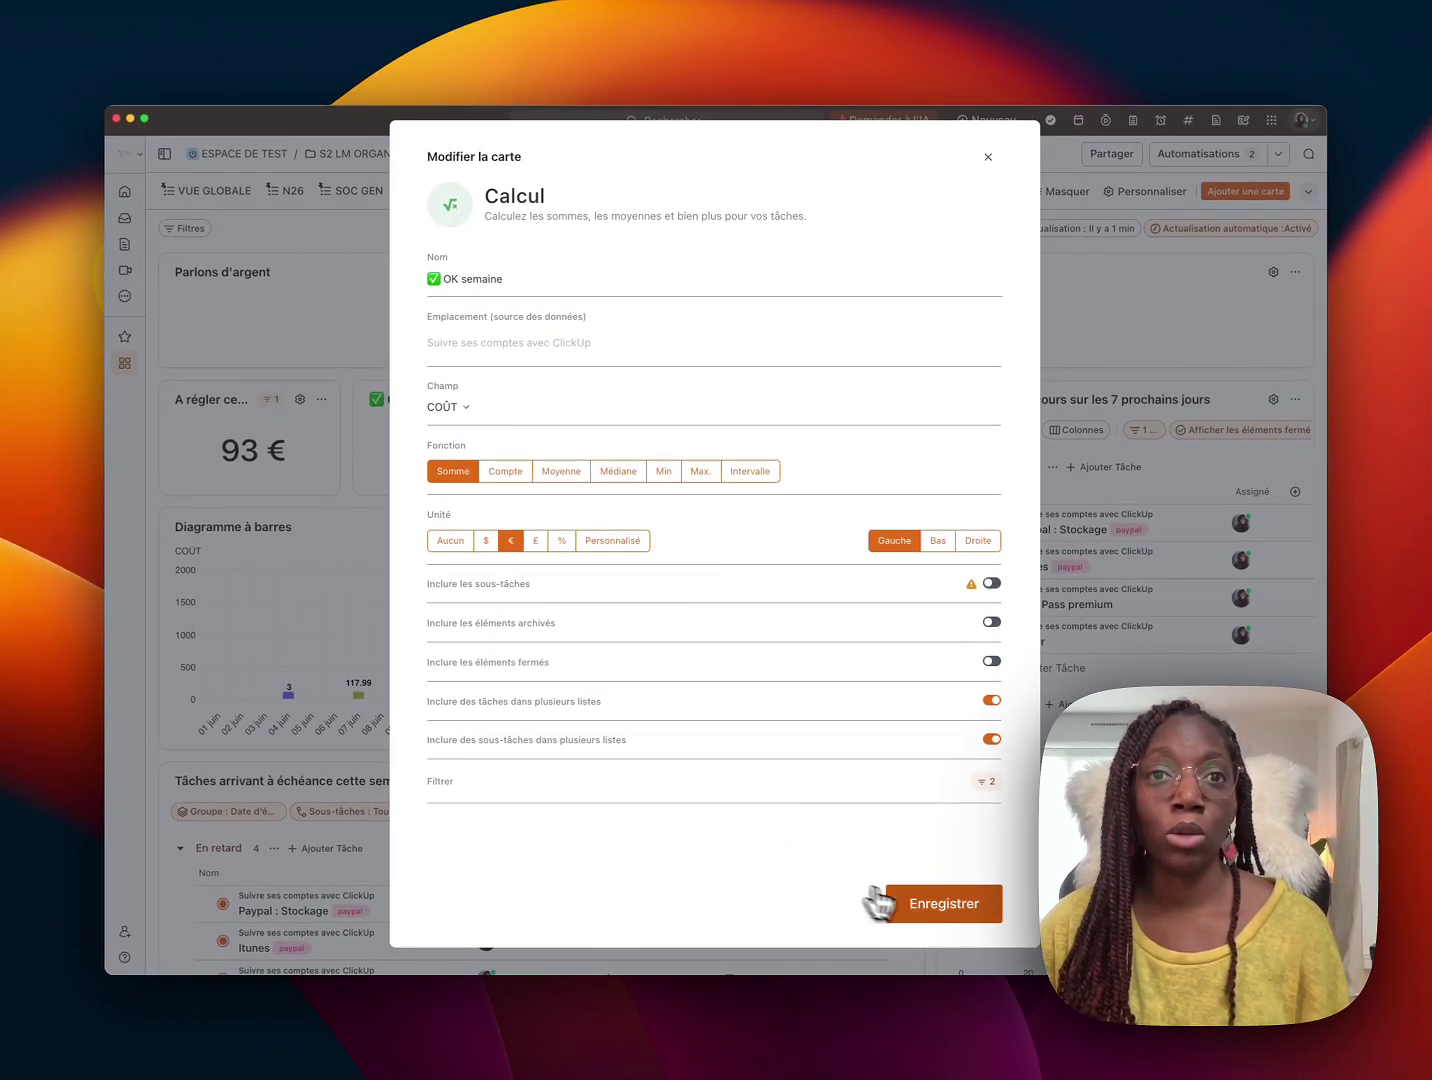
{"action": "left_click", "coordinate": [933, 909]}
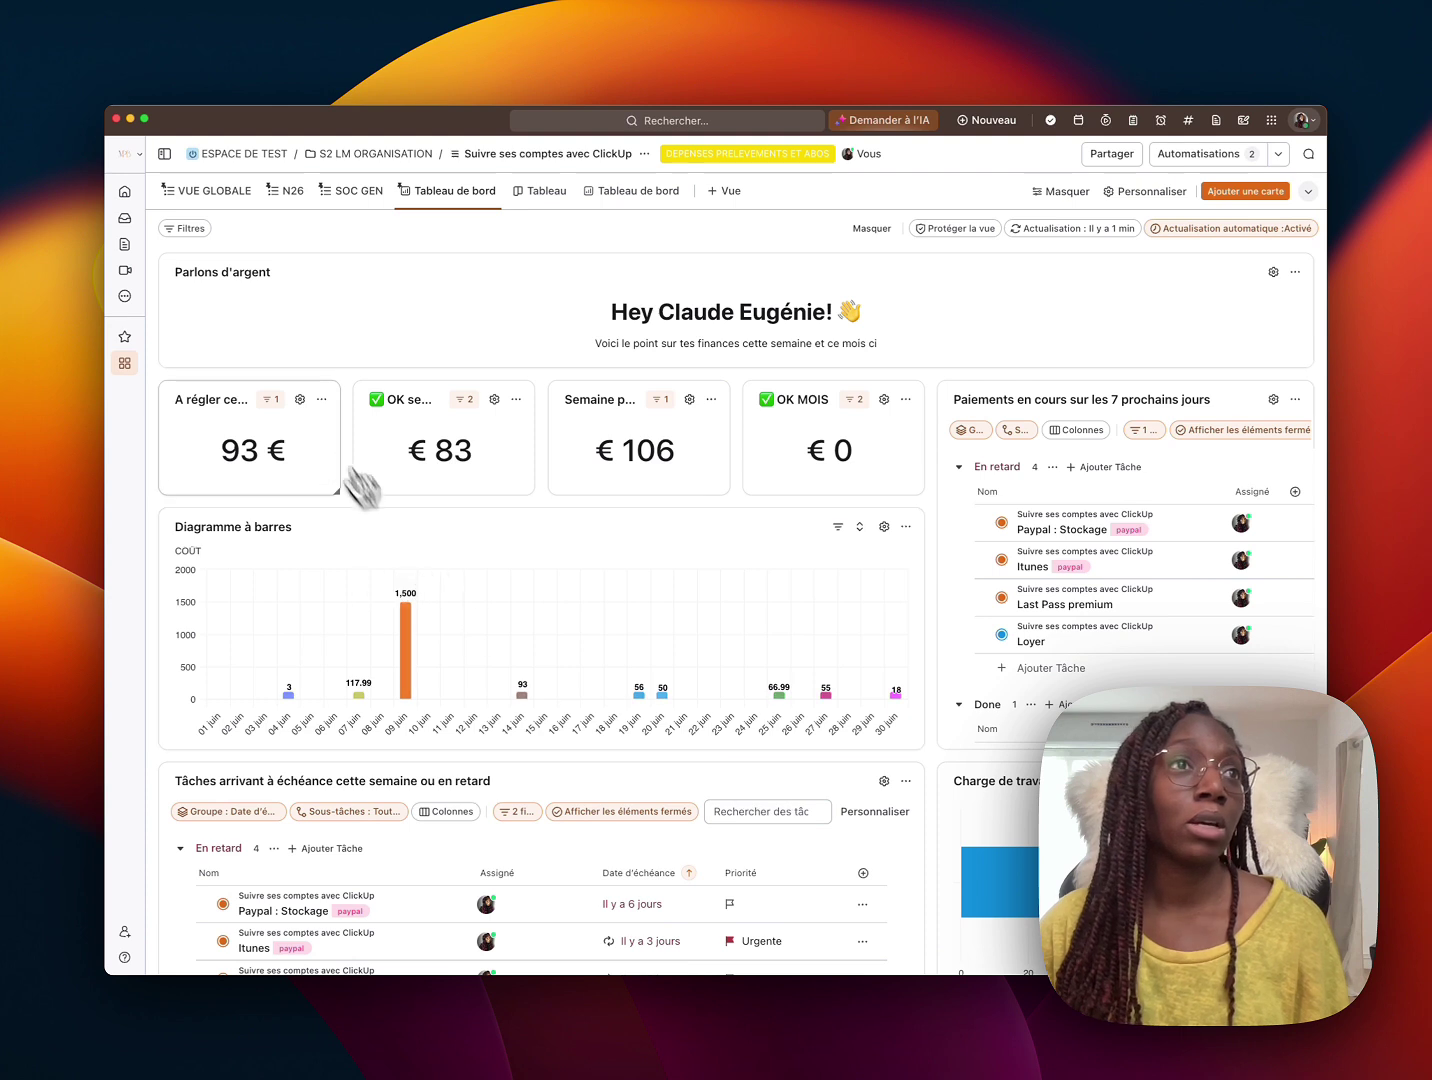
From the "A régler cette semaine" card's tasks, set the €50 task's status to NON PAYÉ and refresh the dashboard
{"action": "left_click", "coordinate": [250, 456]}
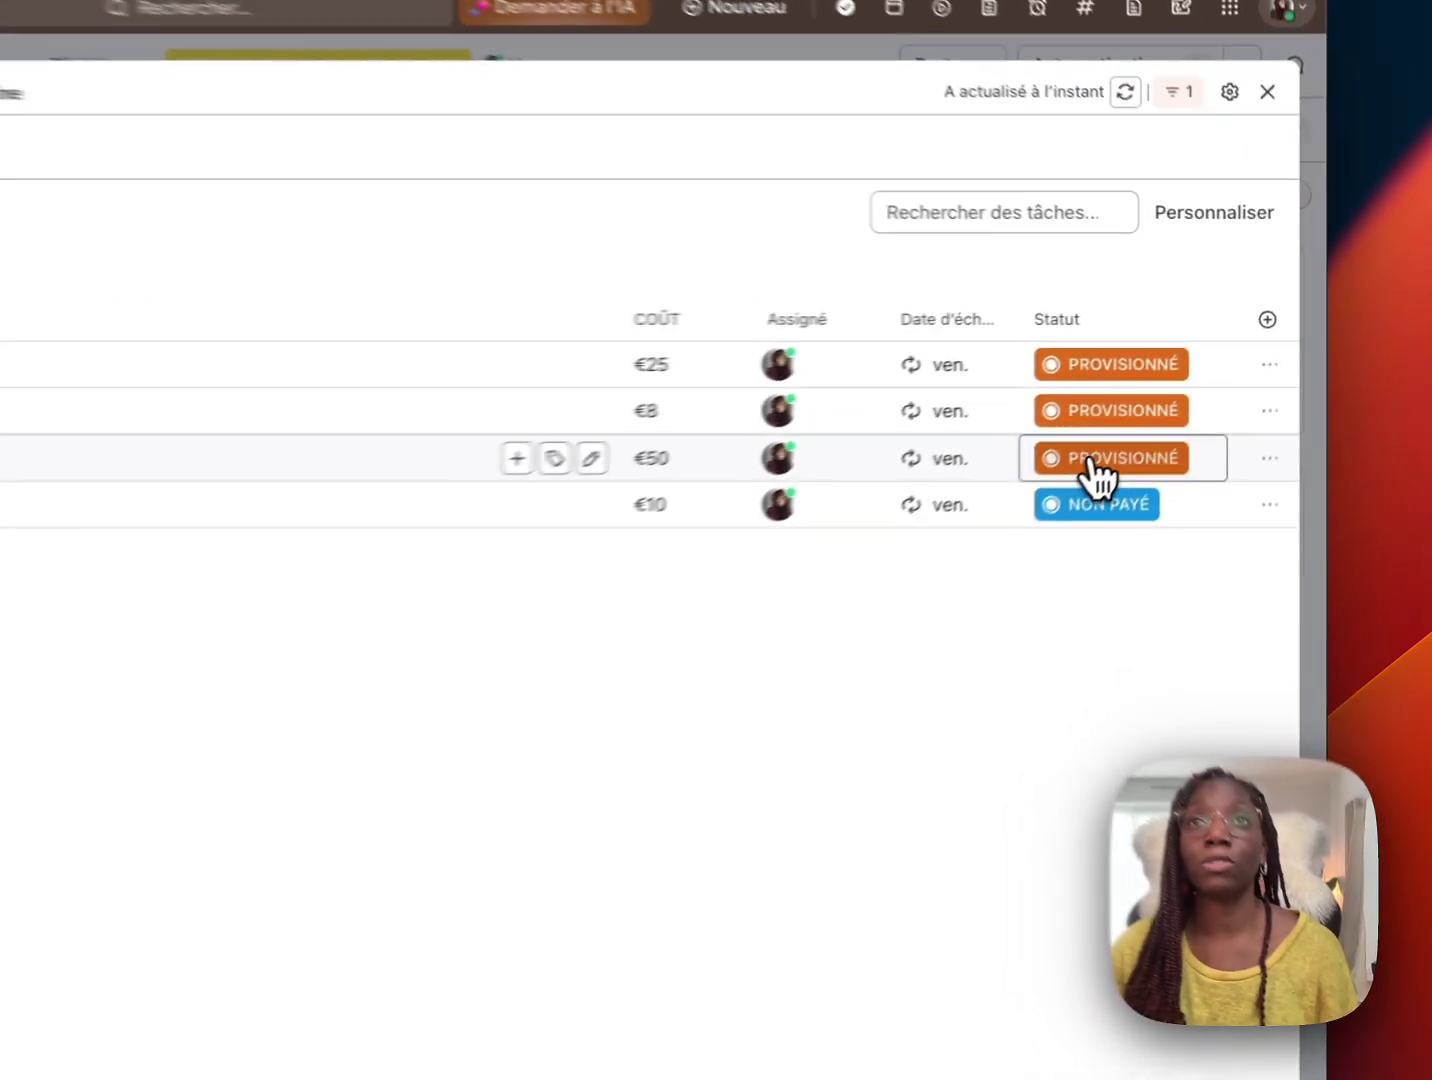
{"action": "left_click", "coordinate": [1184, 381]}
{"action": "left_click", "coordinate": [1069, 742]}
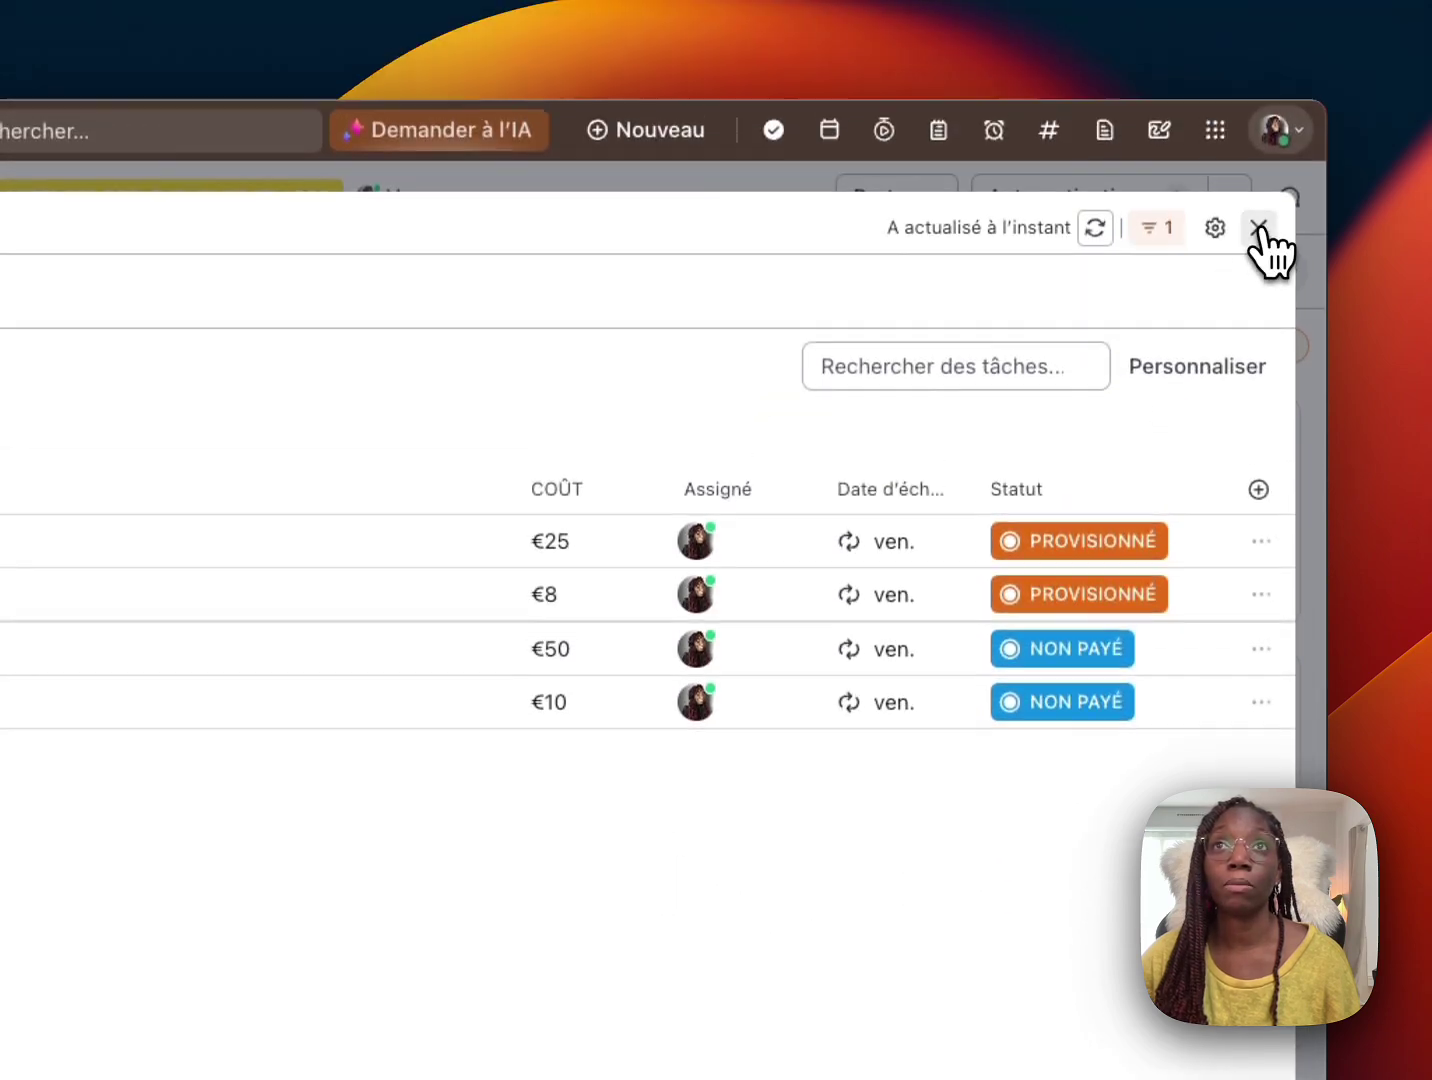
{"action": "left_click", "coordinate": [1257, 178]}
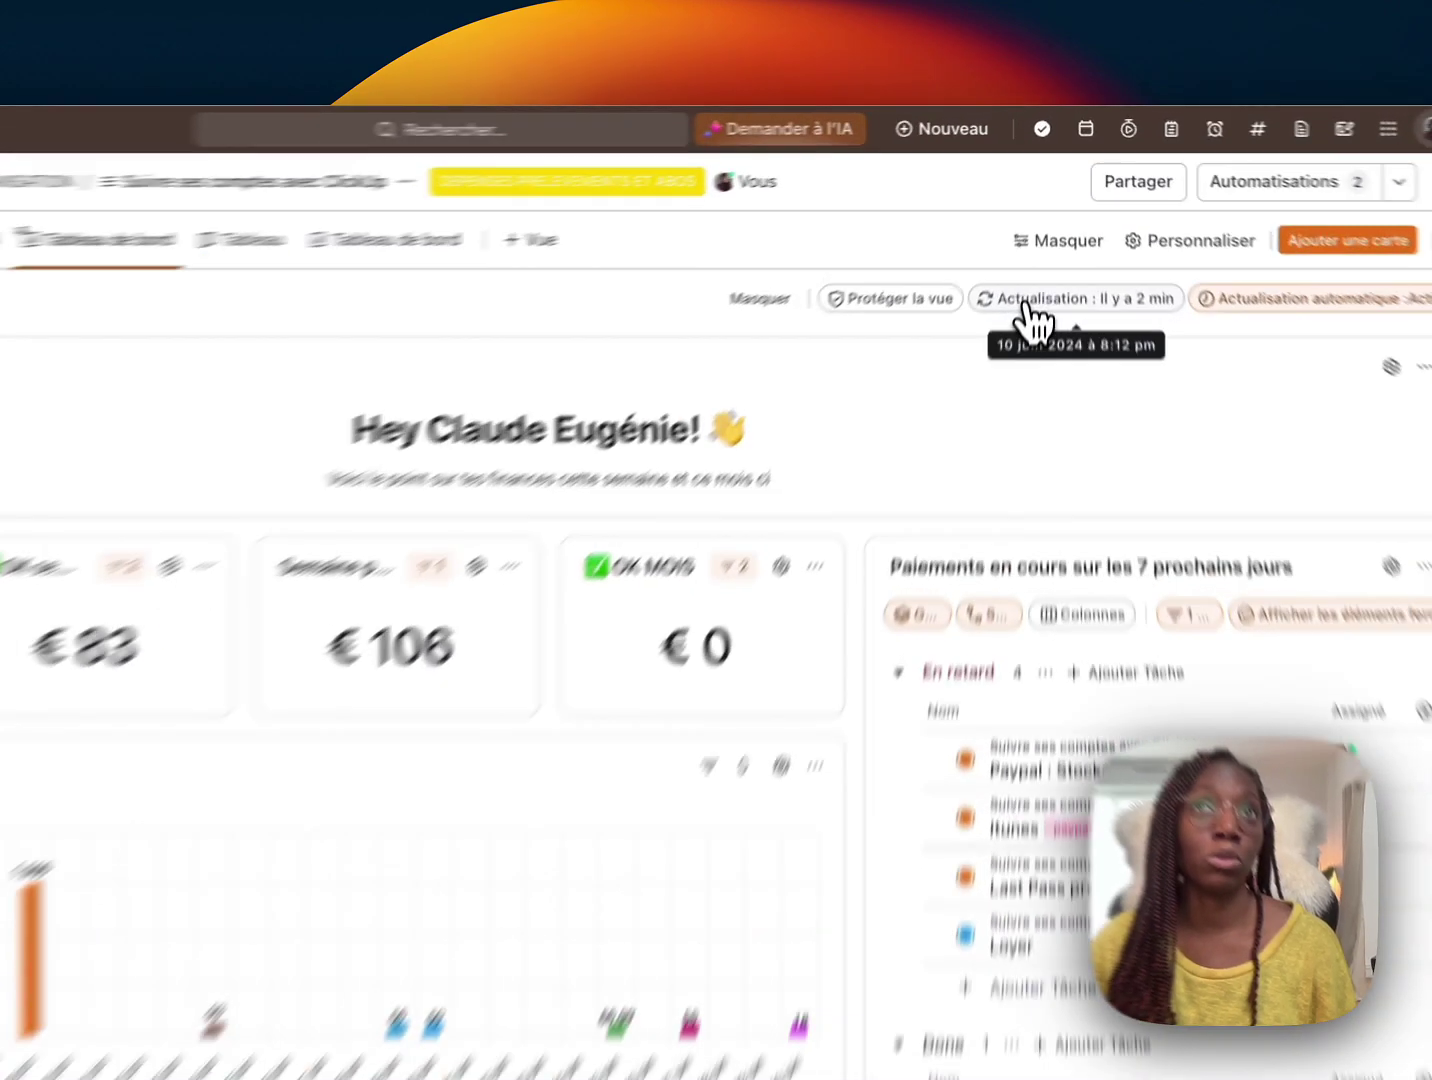
{"action": "left_click", "coordinate": [1028, 231]}
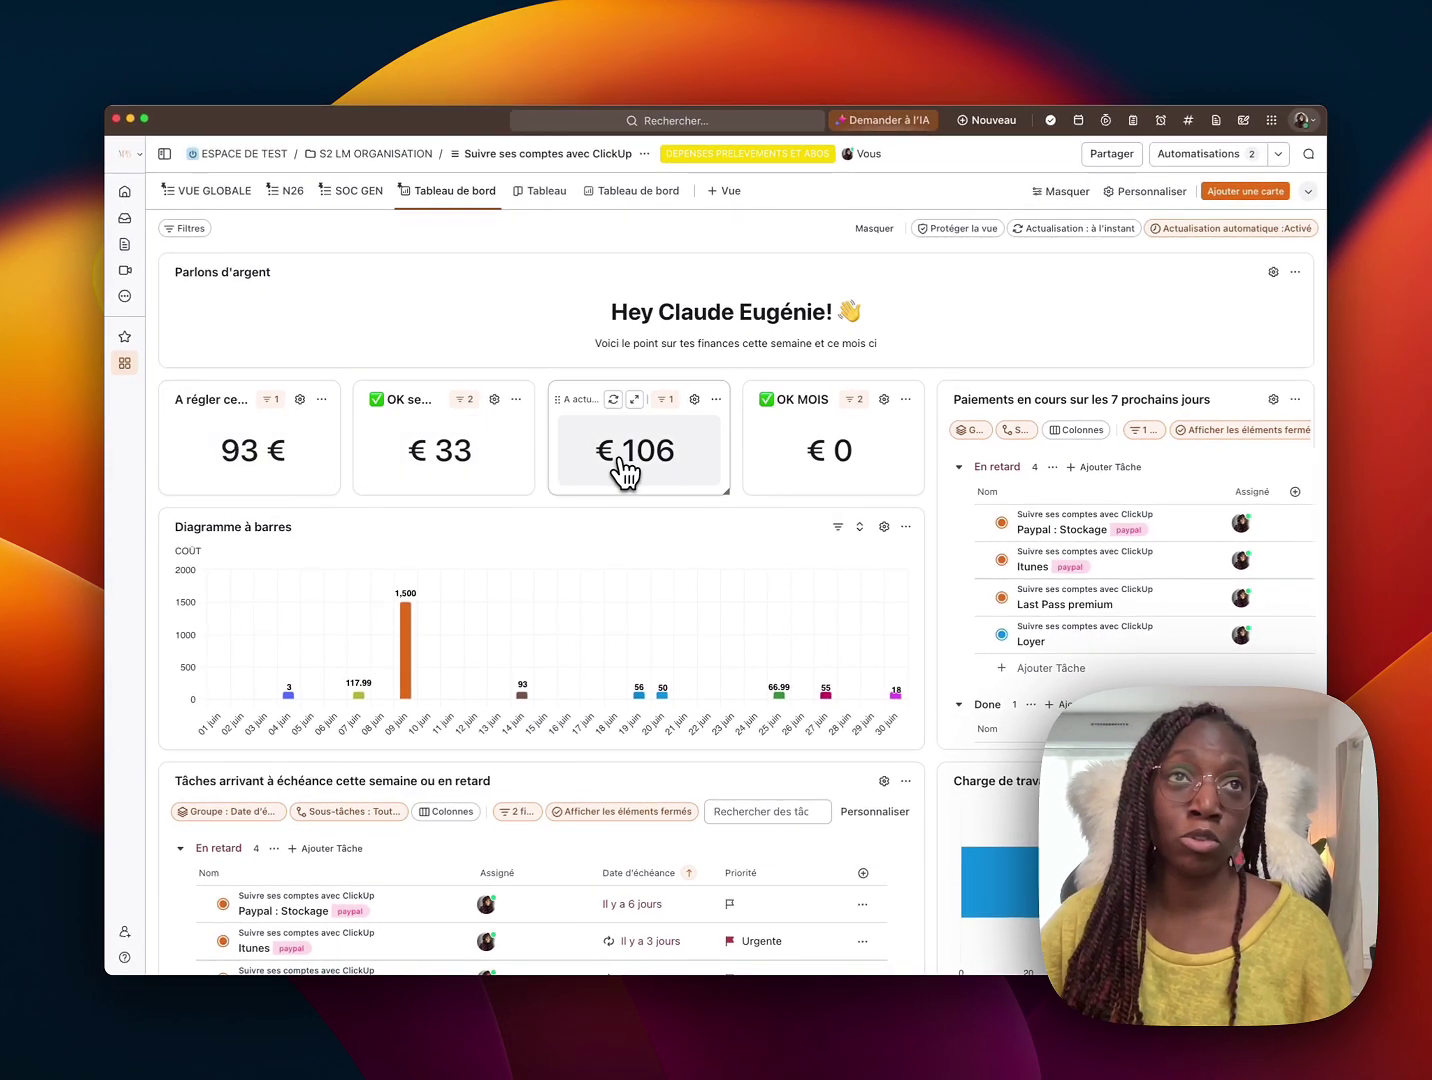
Examine the "Semaine prochaine" card's due date filter and the tasks behind the "OK MOIS" card
{"action": "left_click", "coordinate": [694, 400]}
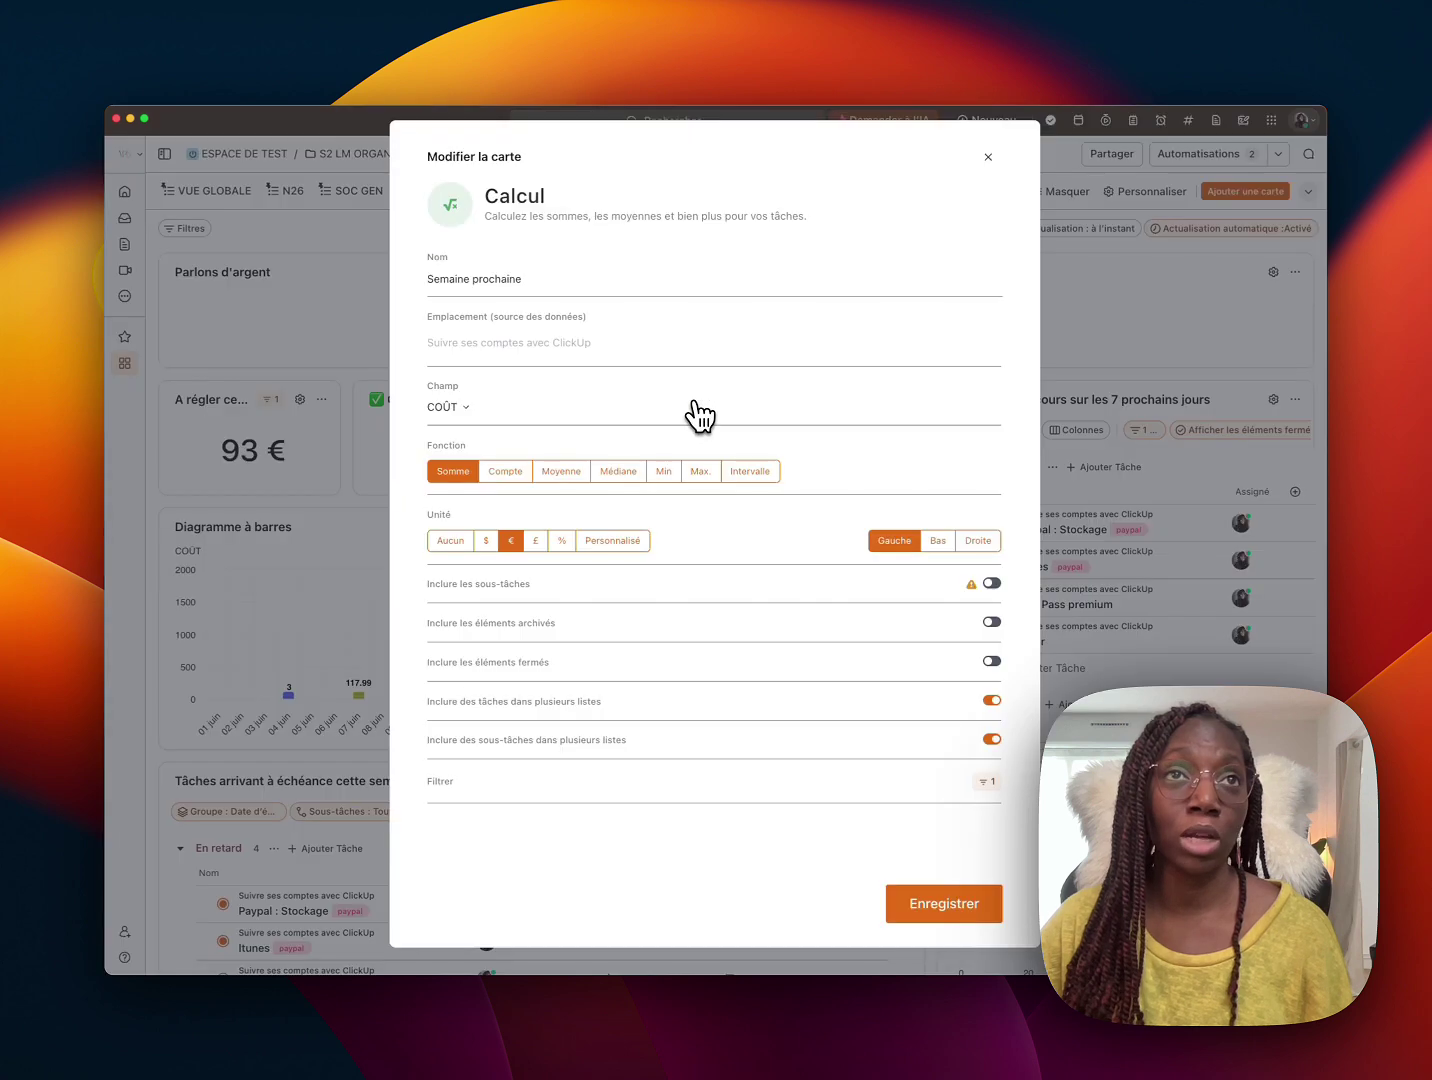
{"action": "left_click", "coordinate": [984, 783]}
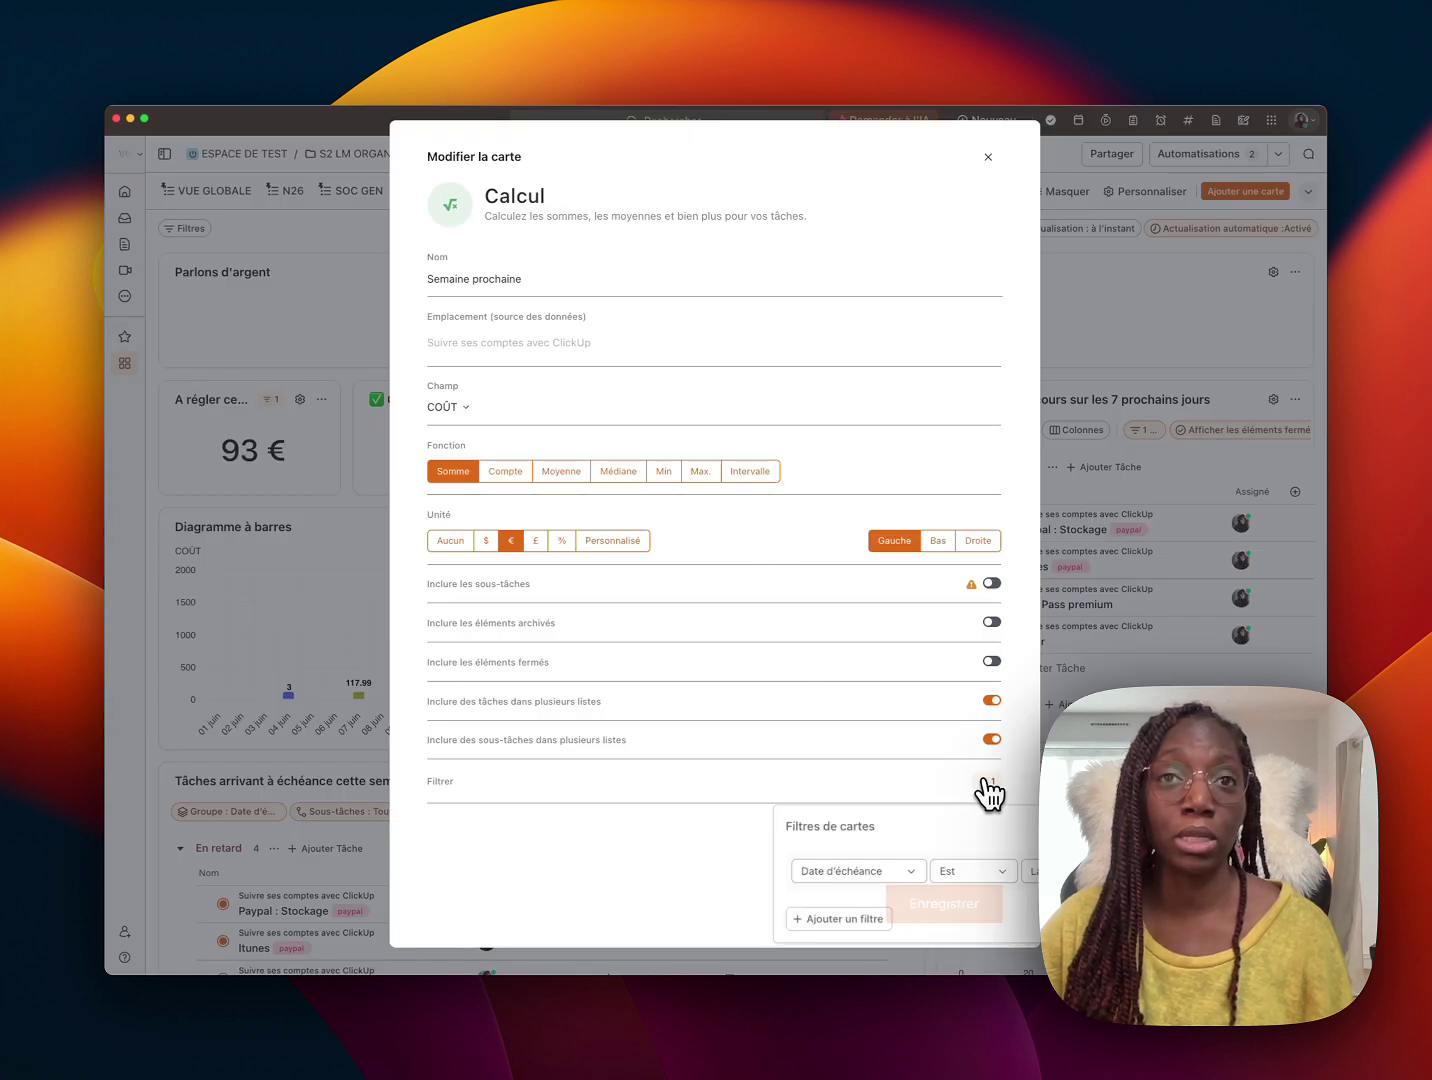
{"action": "left_click", "coordinate": [645, 830]}
{"action": "left_click", "coordinate": [933, 906]}
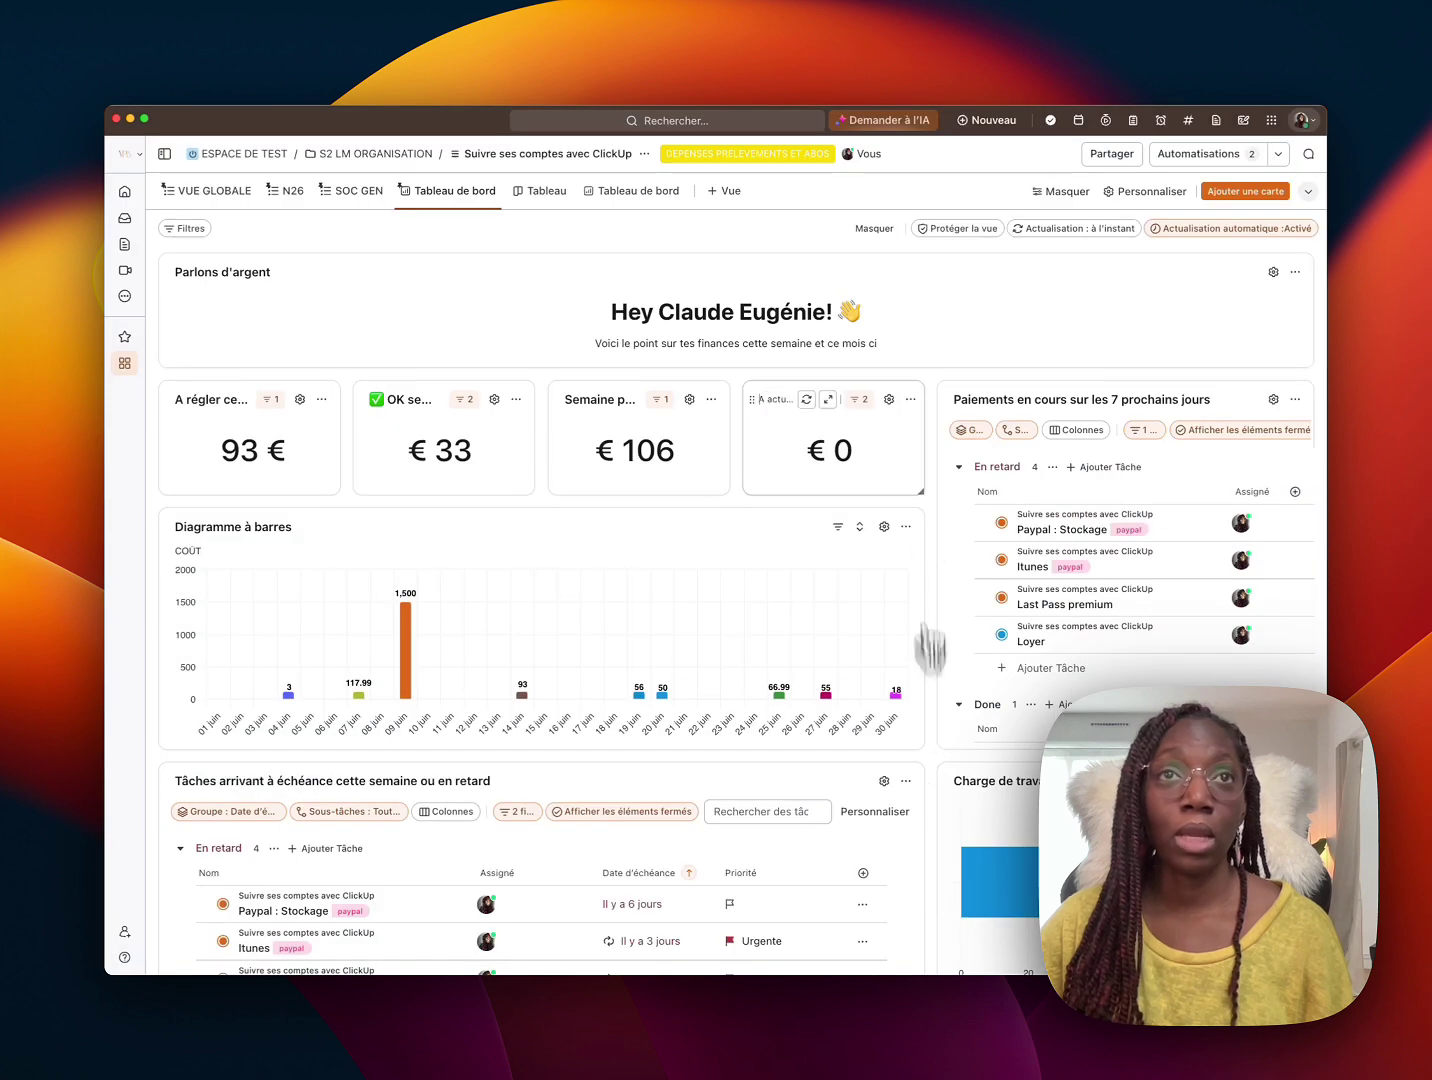
{"action": "left_click", "coordinate": [848, 465]}
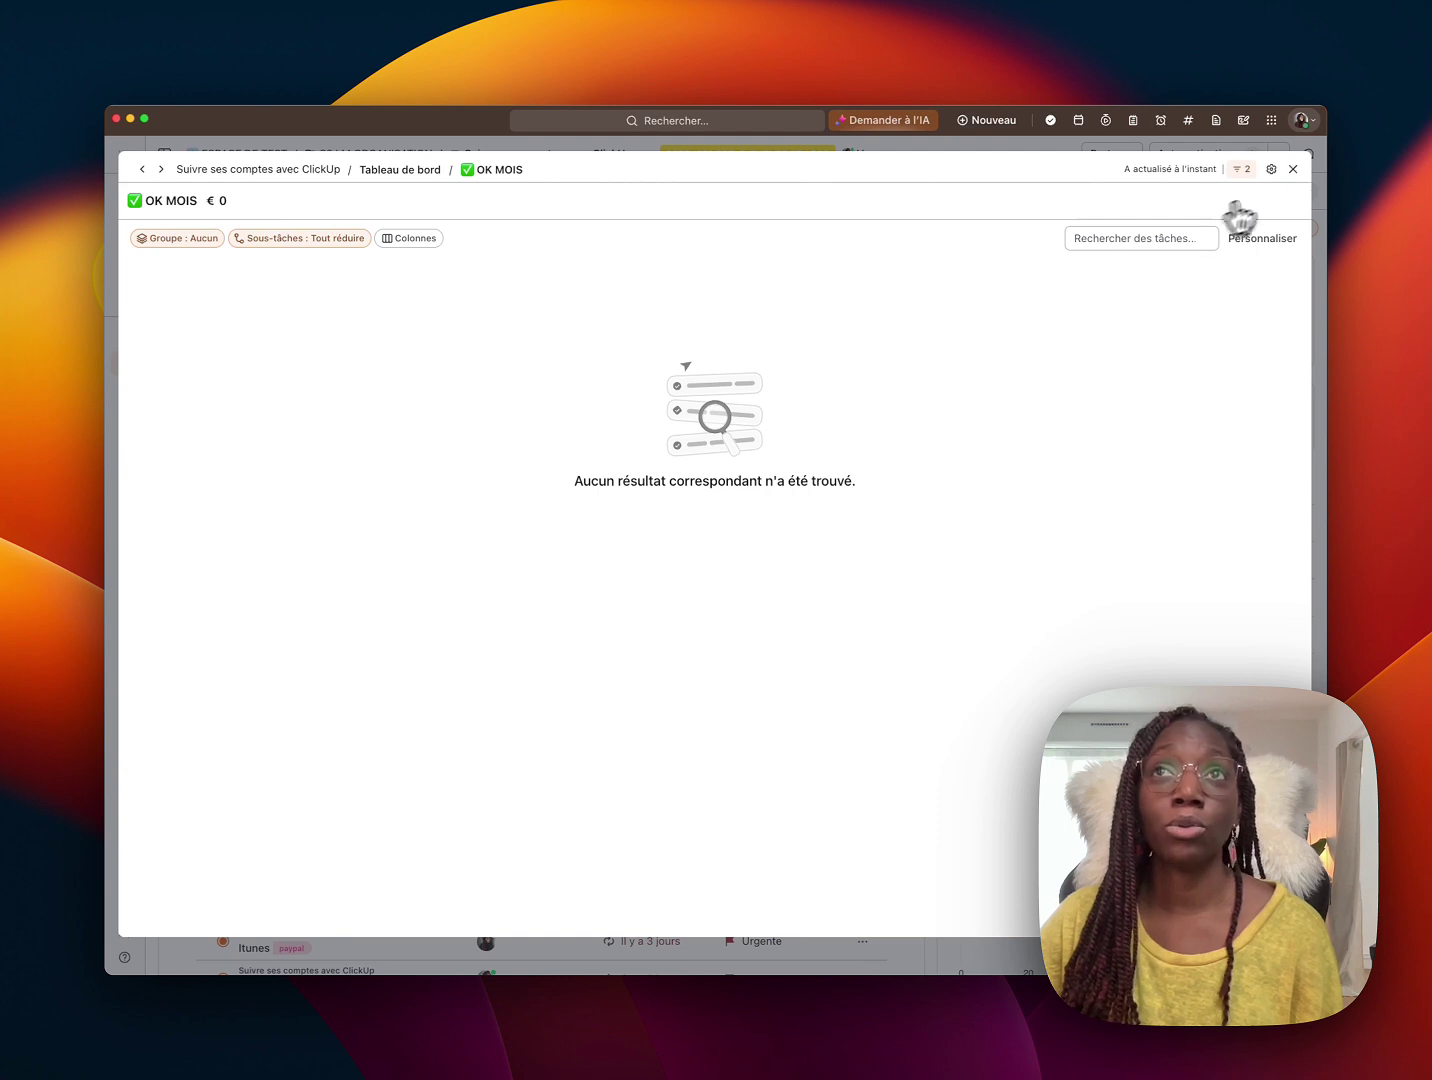
{"action": "left_click", "coordinate": [1295, 170]}
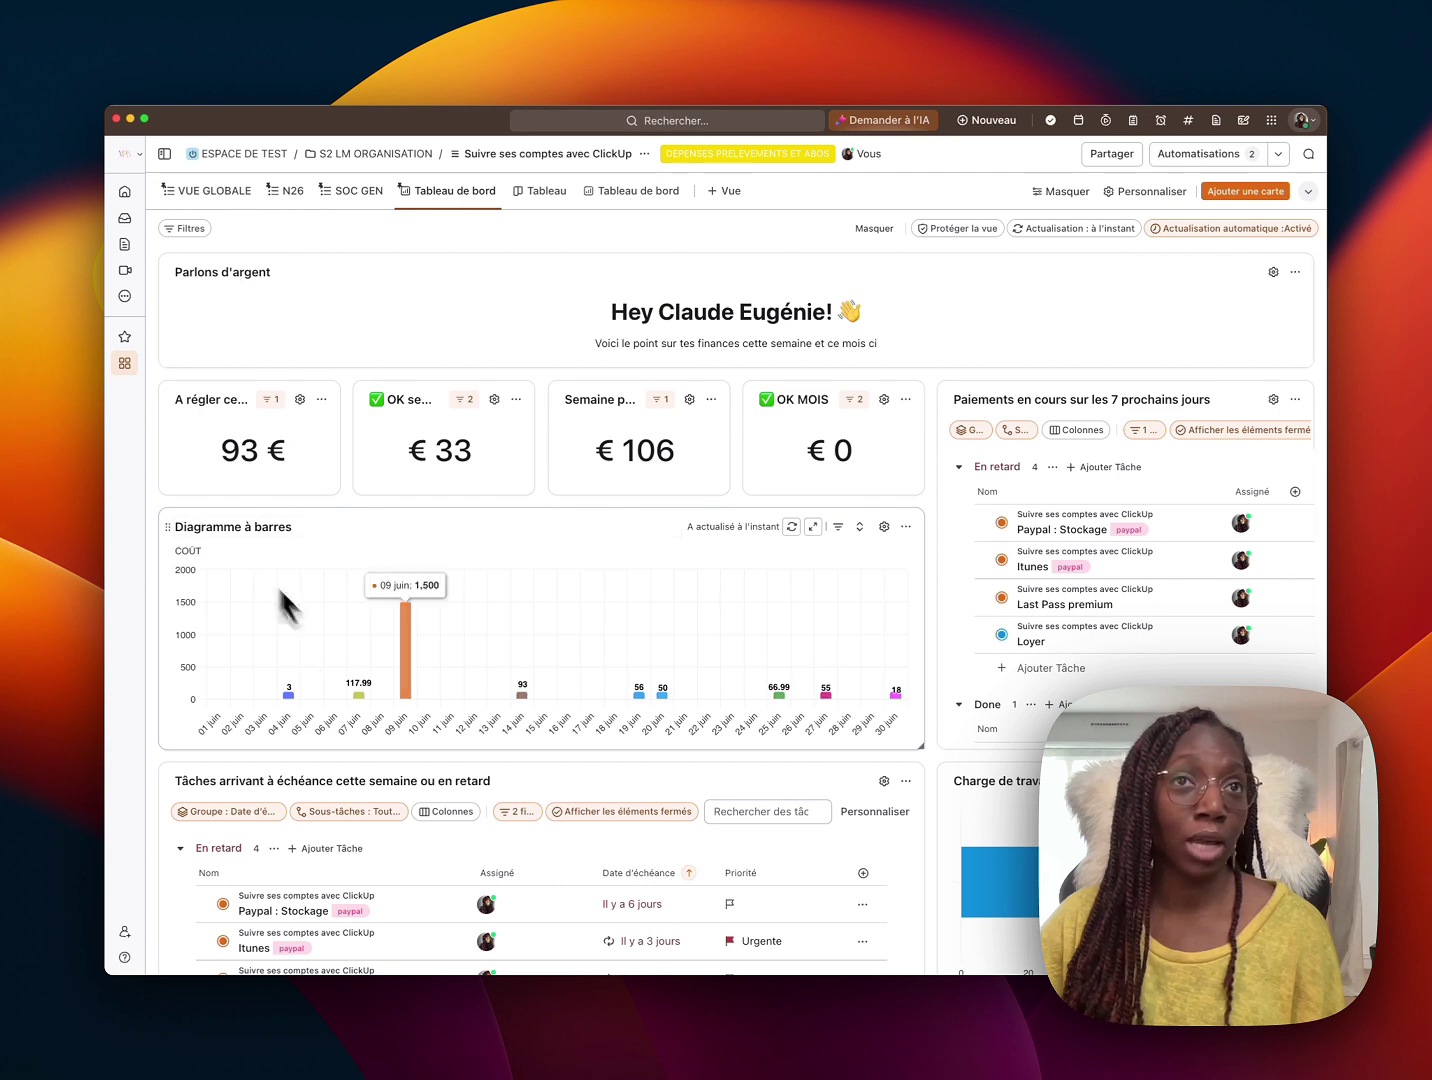
Check where the custom Diagramme à barres card is found among the cards that can be added
{"action": "left_click", "coordinate": [1237, 194]}
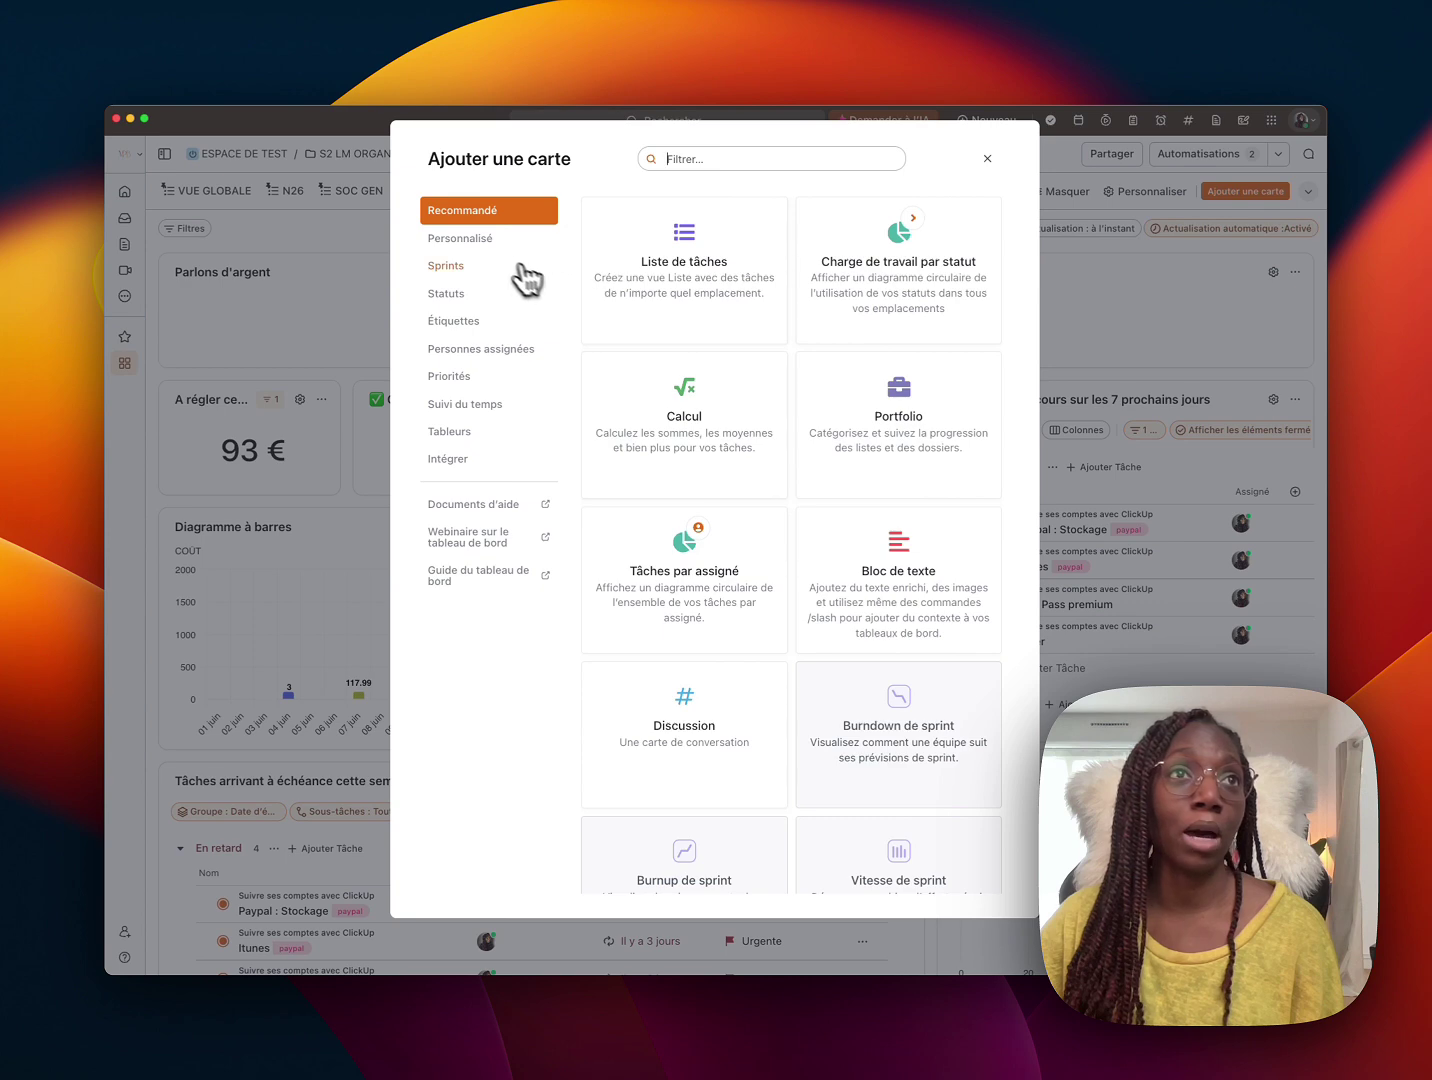
{"action": "left_click", "coordinate": [494, 243]}
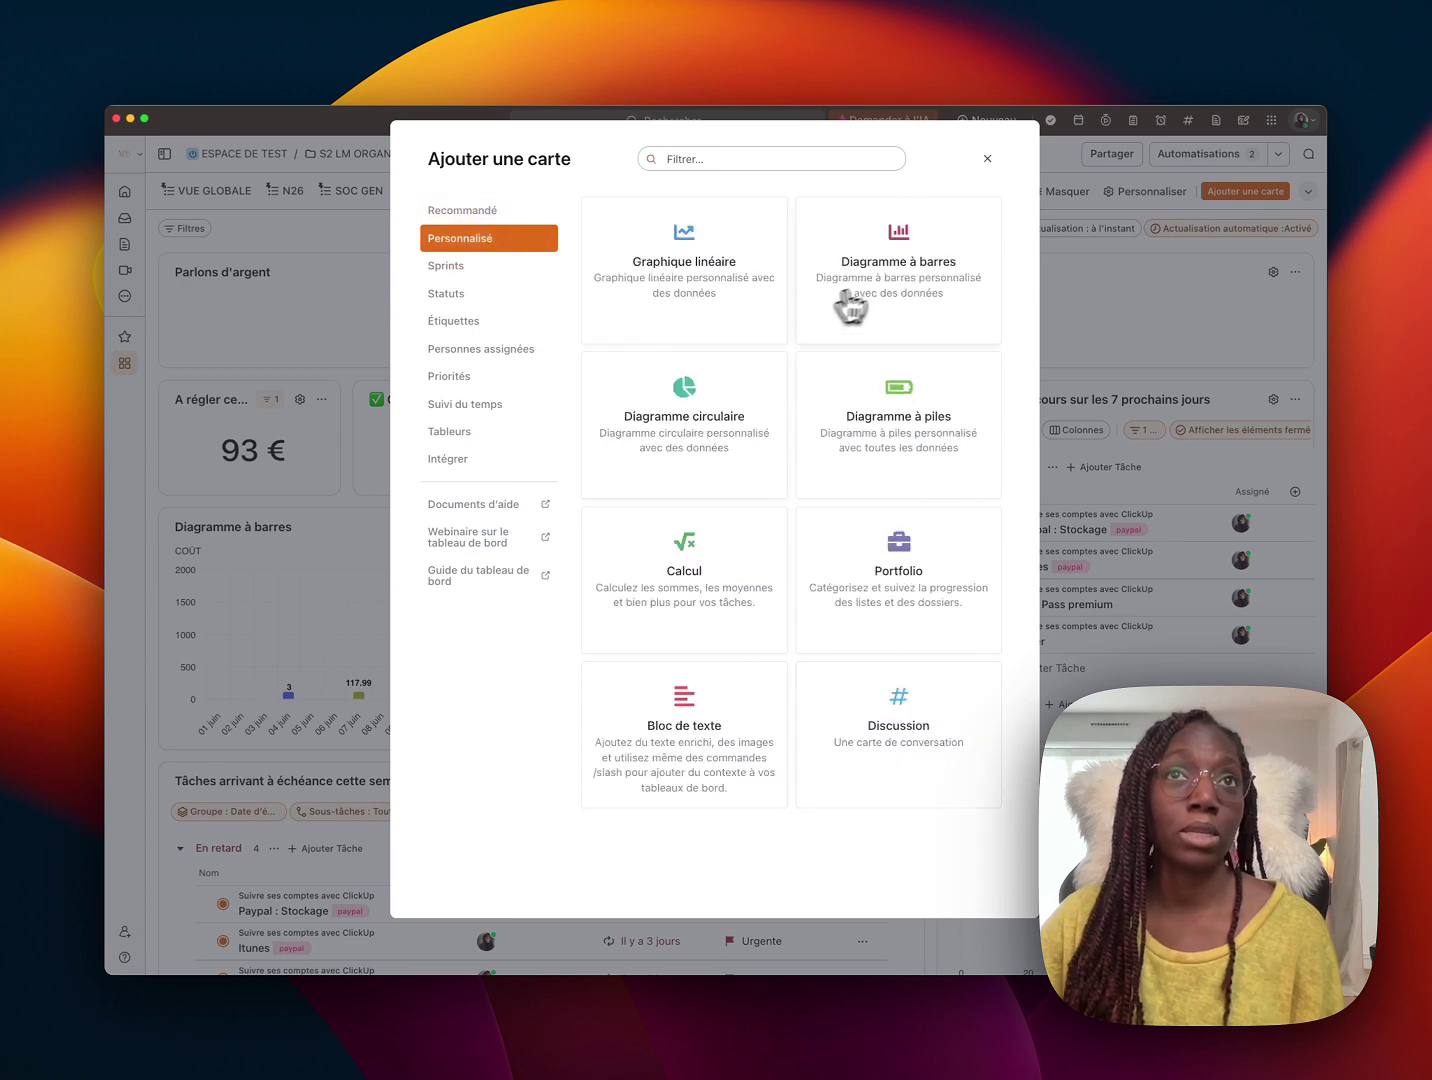
{"action": "left_click", "coordinate": [988, 159]}
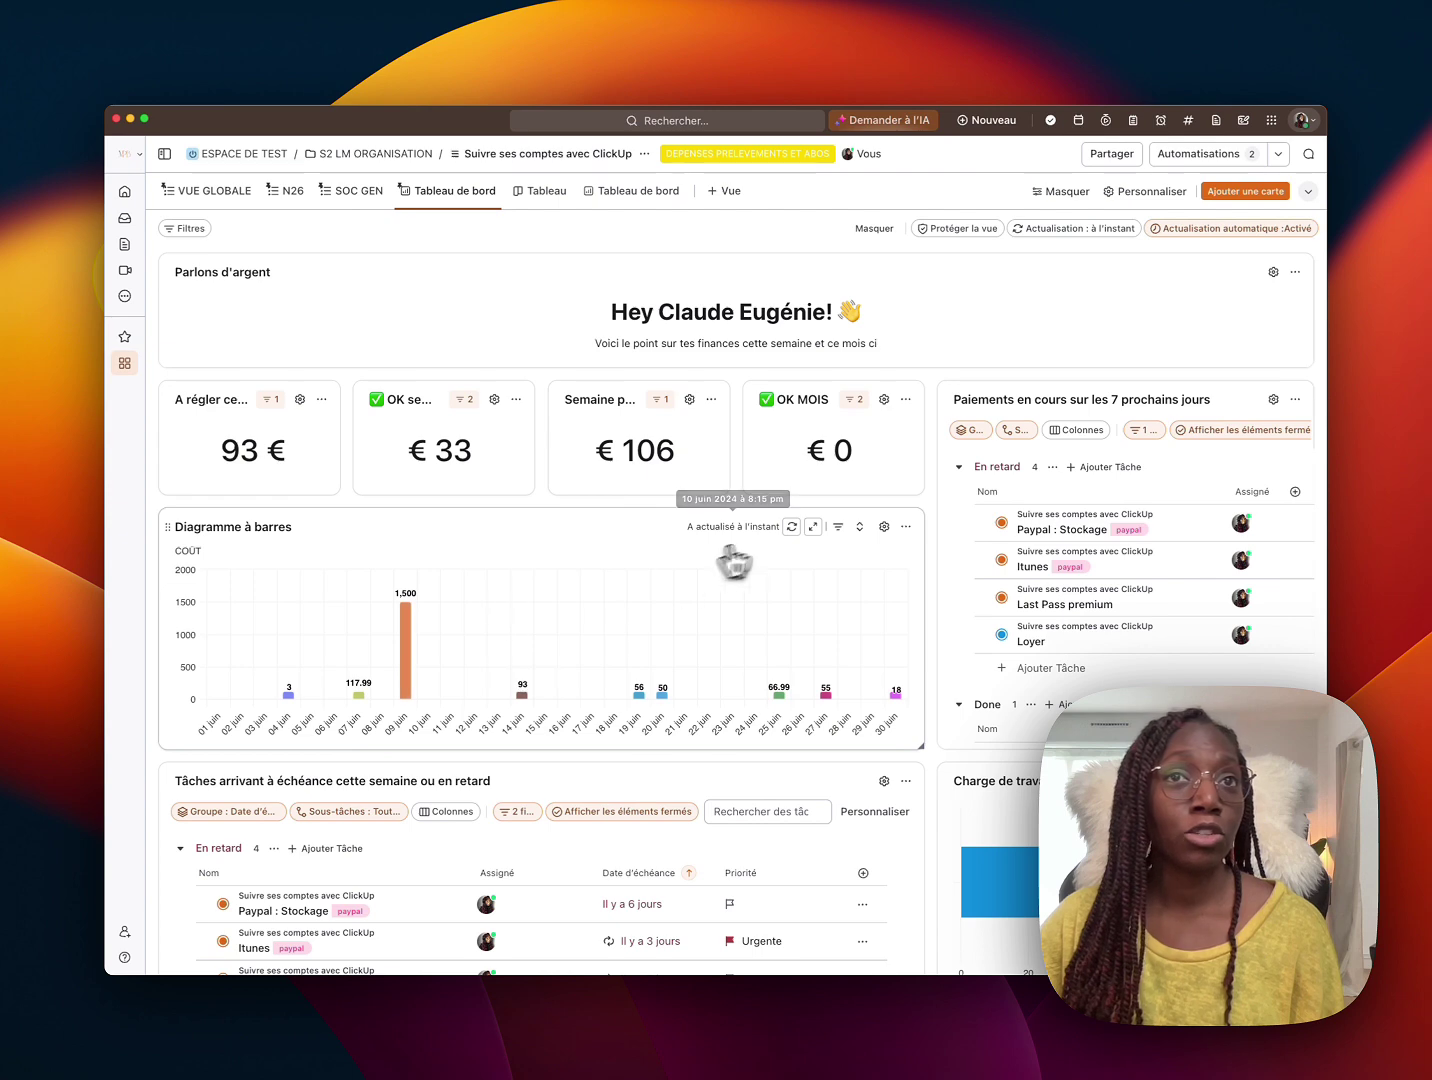
Examine the time range choices and the par jours, par semaines and par mois intervals in the Diagramme à barres card's settings
{"action": "left_click", "coordinate": [884, 527]}
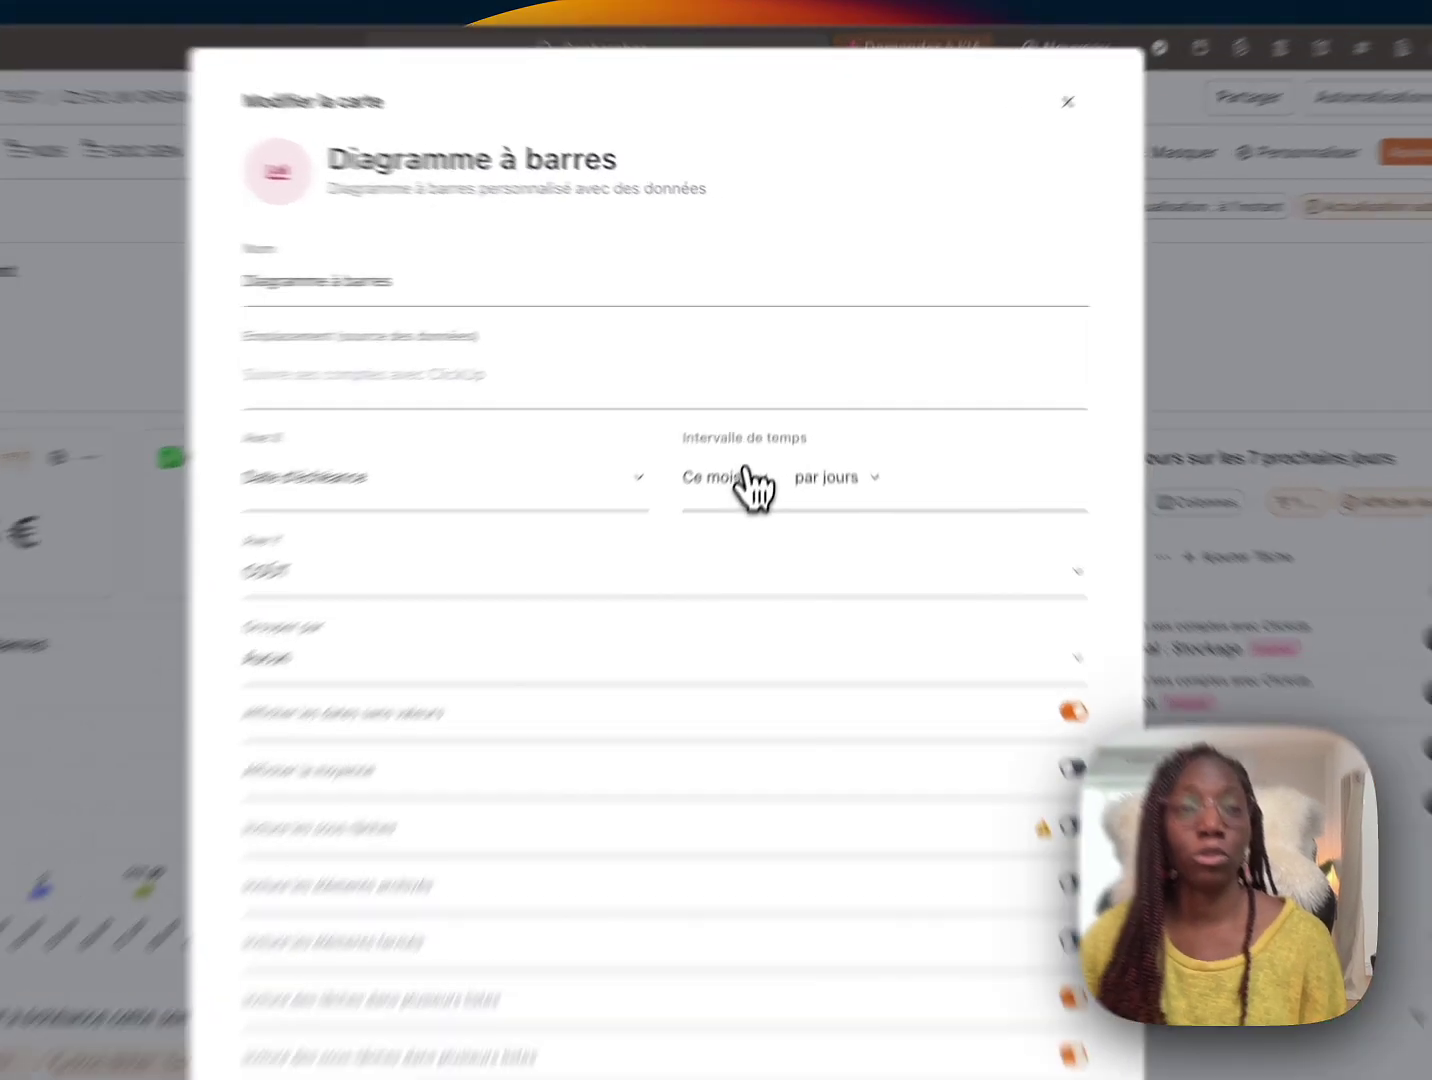
{"action": "left_click", "coordinate": [767, 413]}
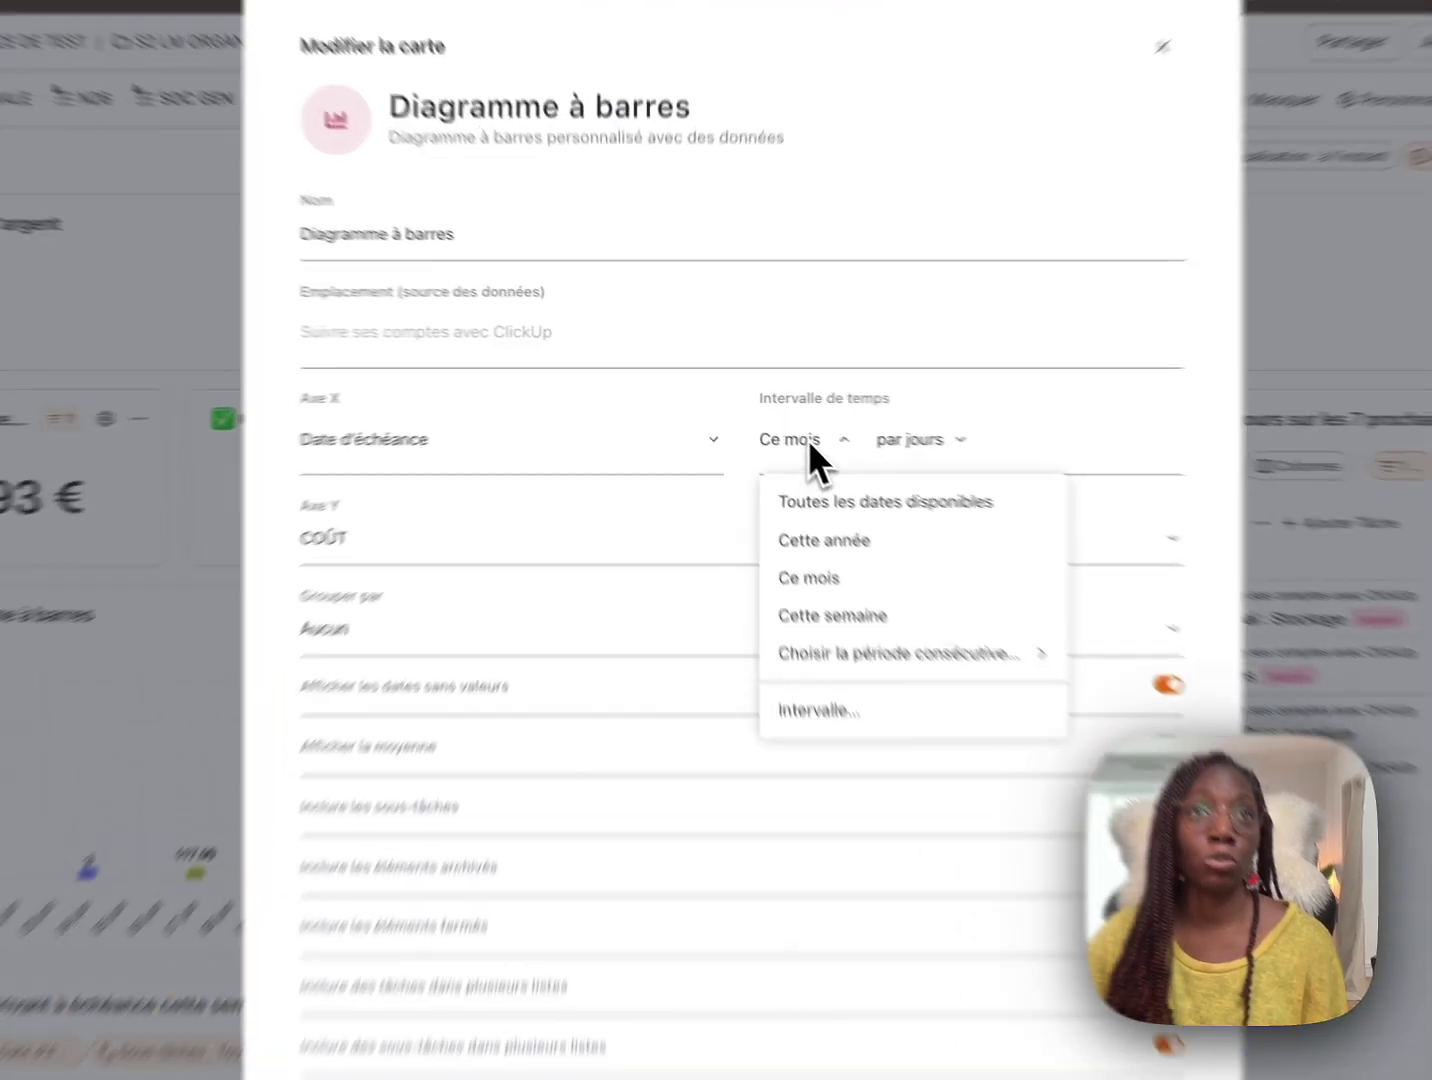
{"action": "left_click", "coordinate": [762, 414]}
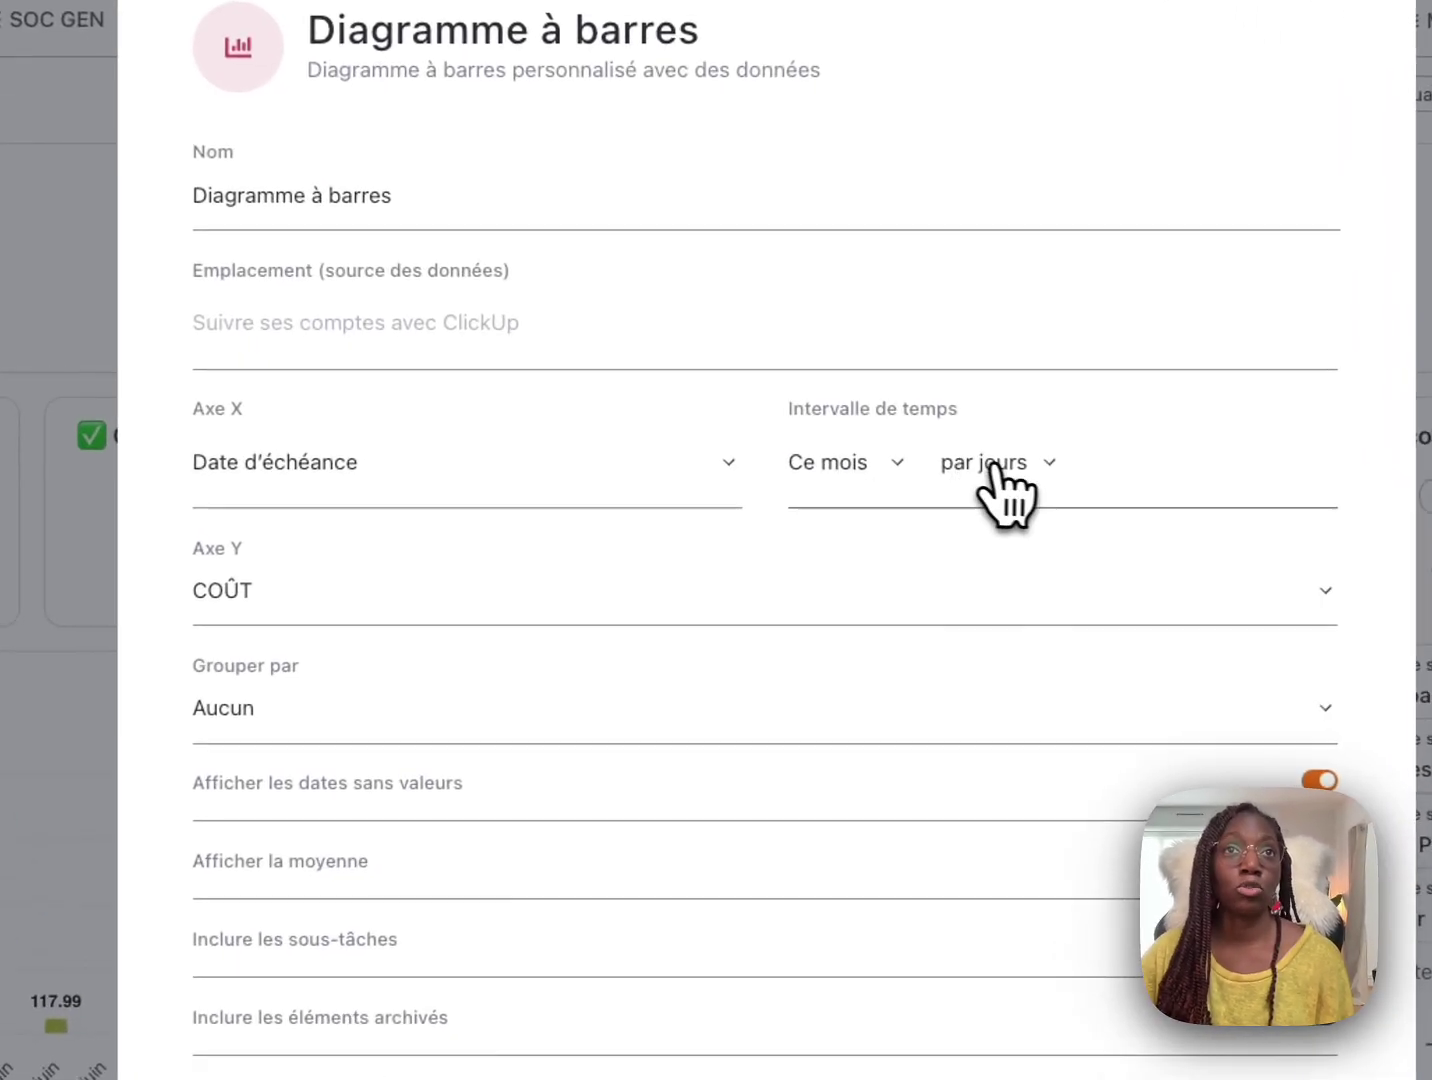
{"action": "left_click", "coordinate": [1019, 486]}
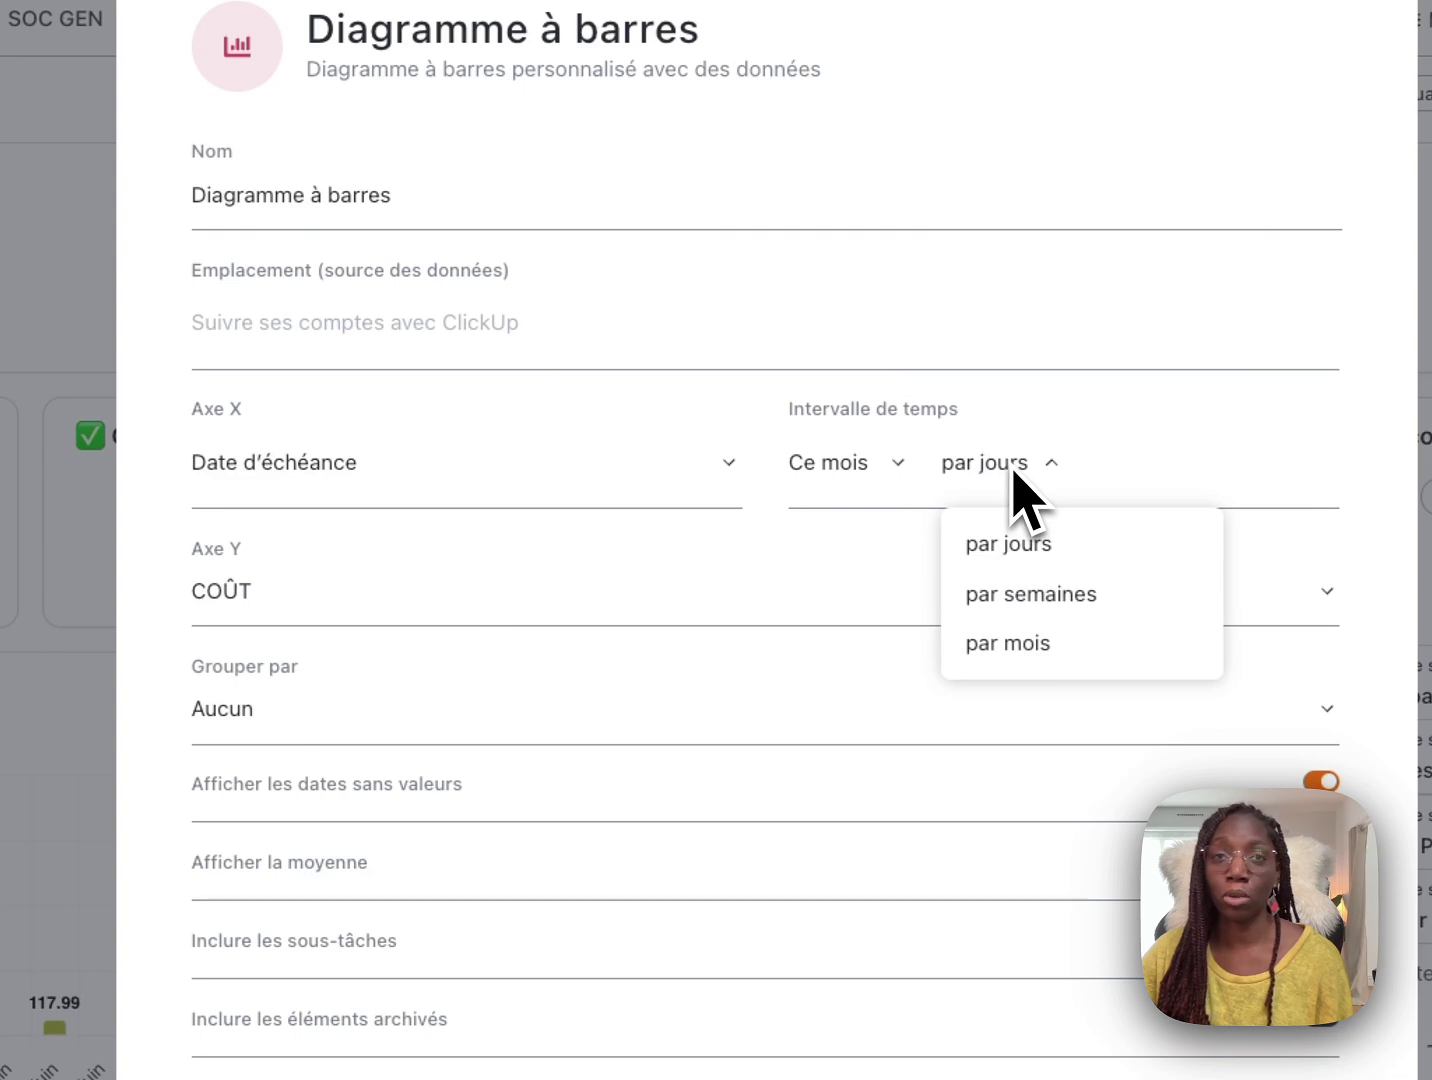
{"action": "left_click", "coordinate": [1012, 470]}
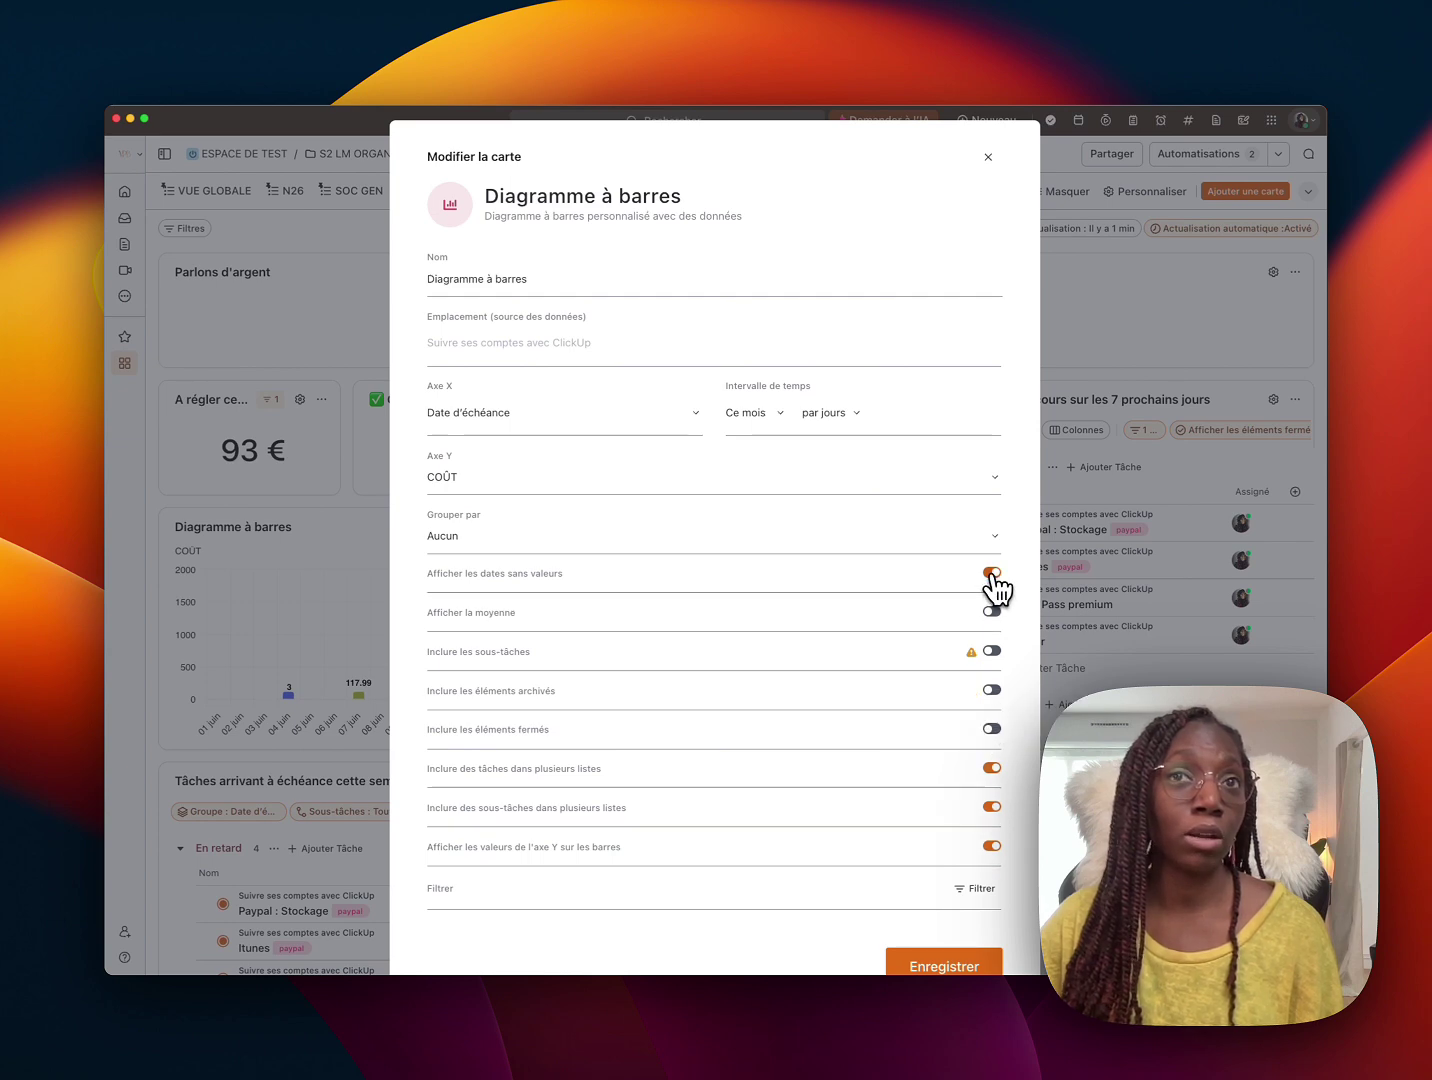
Try the bar chart with Afficher les dates sans valeurs disabled, and save the card with the option enabled again
{"action": "left_click", "coordinate": [925, 968]}
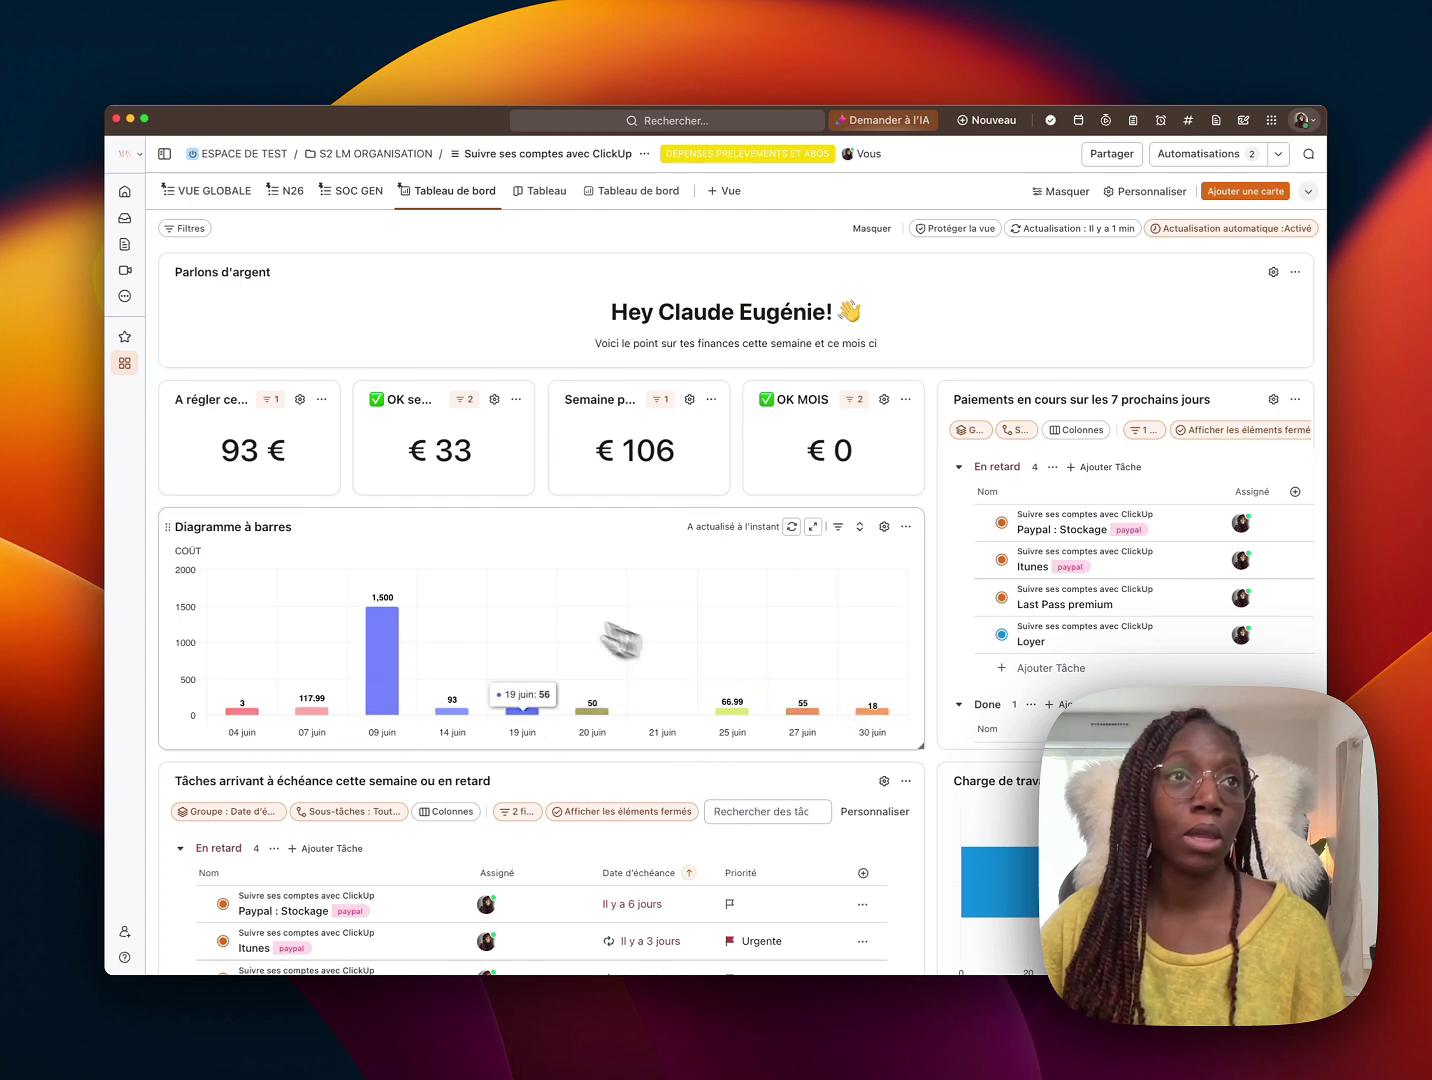
{"action": "left_click", "coordinate": [883, 526]}
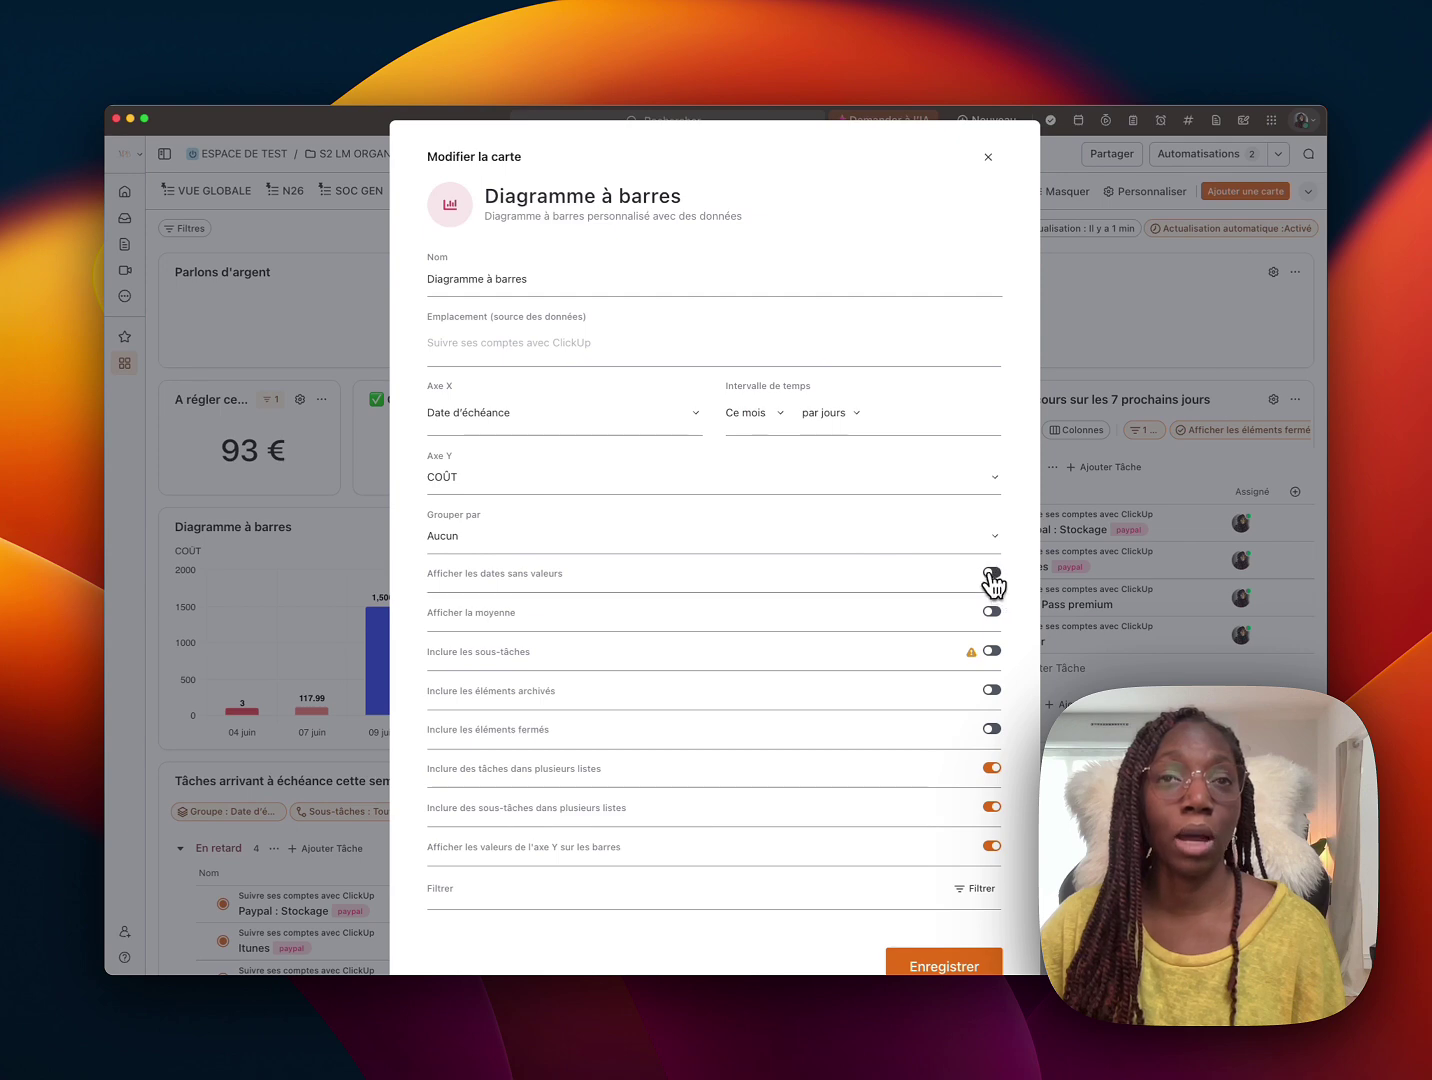
{"action": "left_click", "coordinate": [920, 967]}
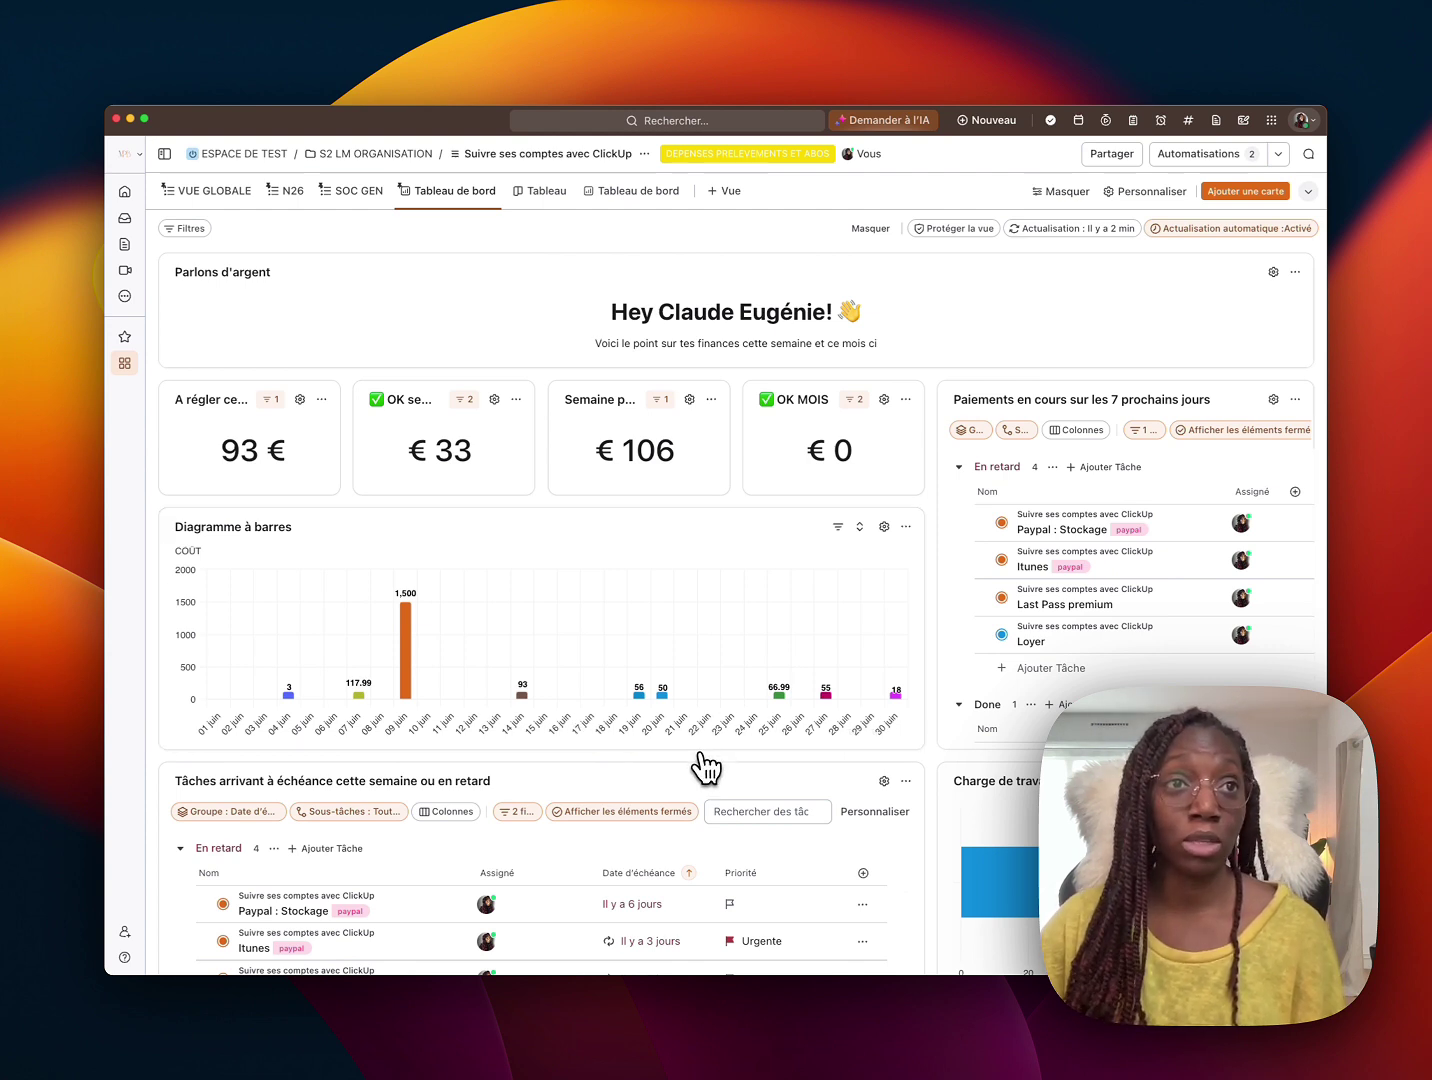
Check the tasks behind the bar chart's 14 juin bar, and save the chart grouped by Statut
{"action": "left_click", "coordinate": [522, 697]}
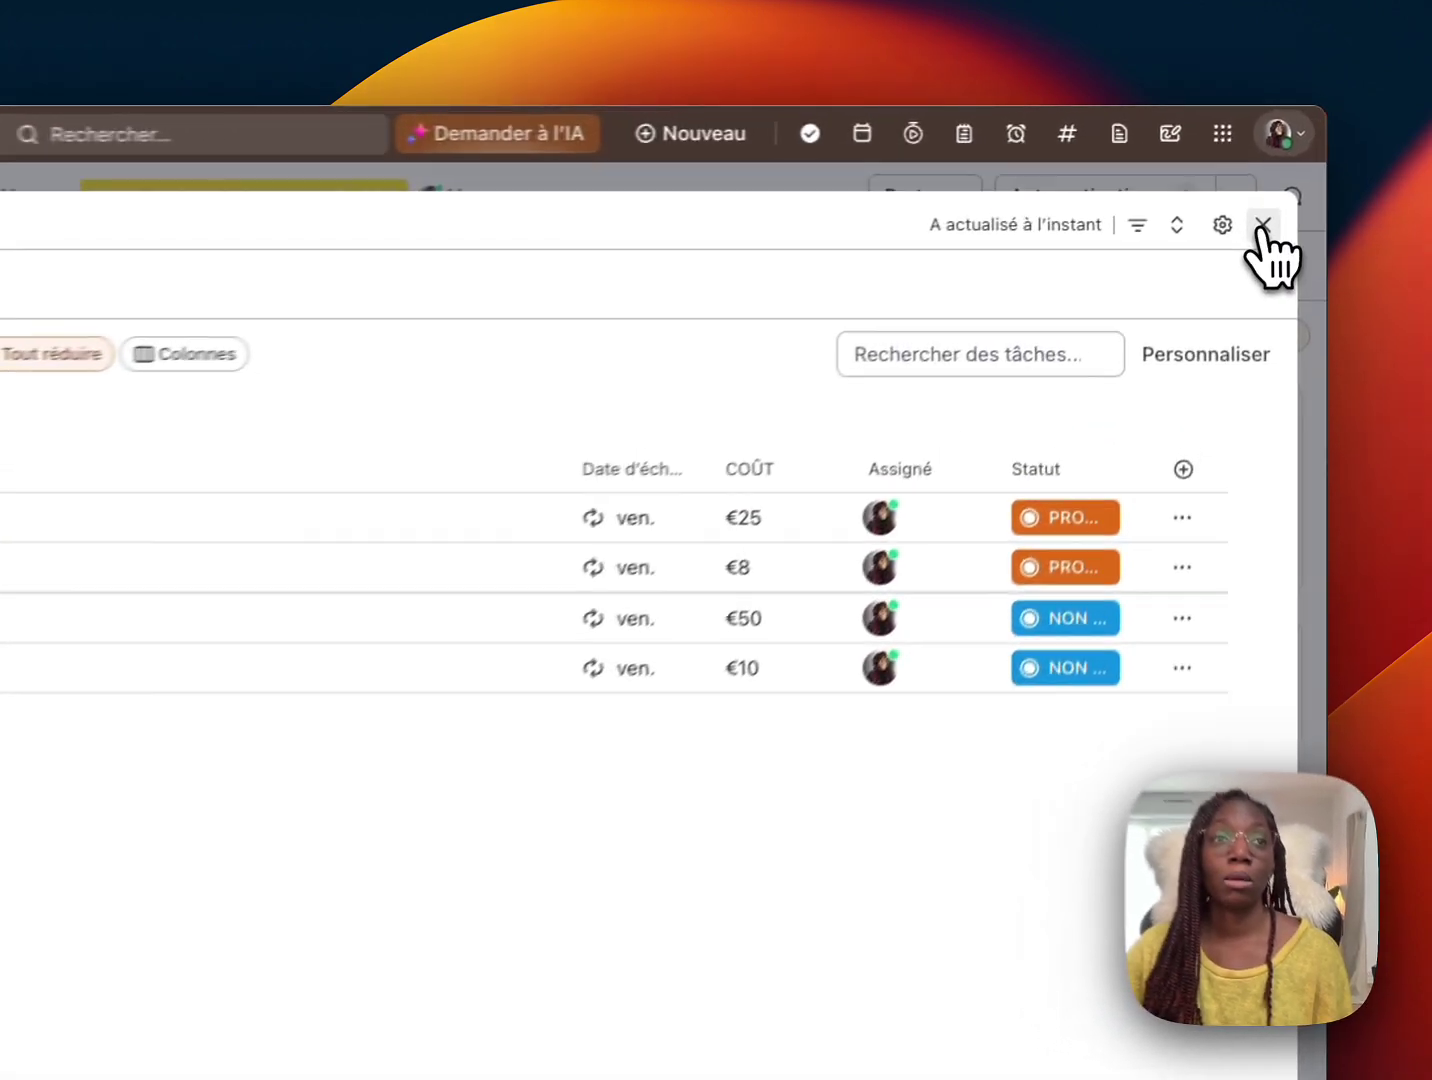
{"action": "left_click", "coordinate": [1294, 169]}
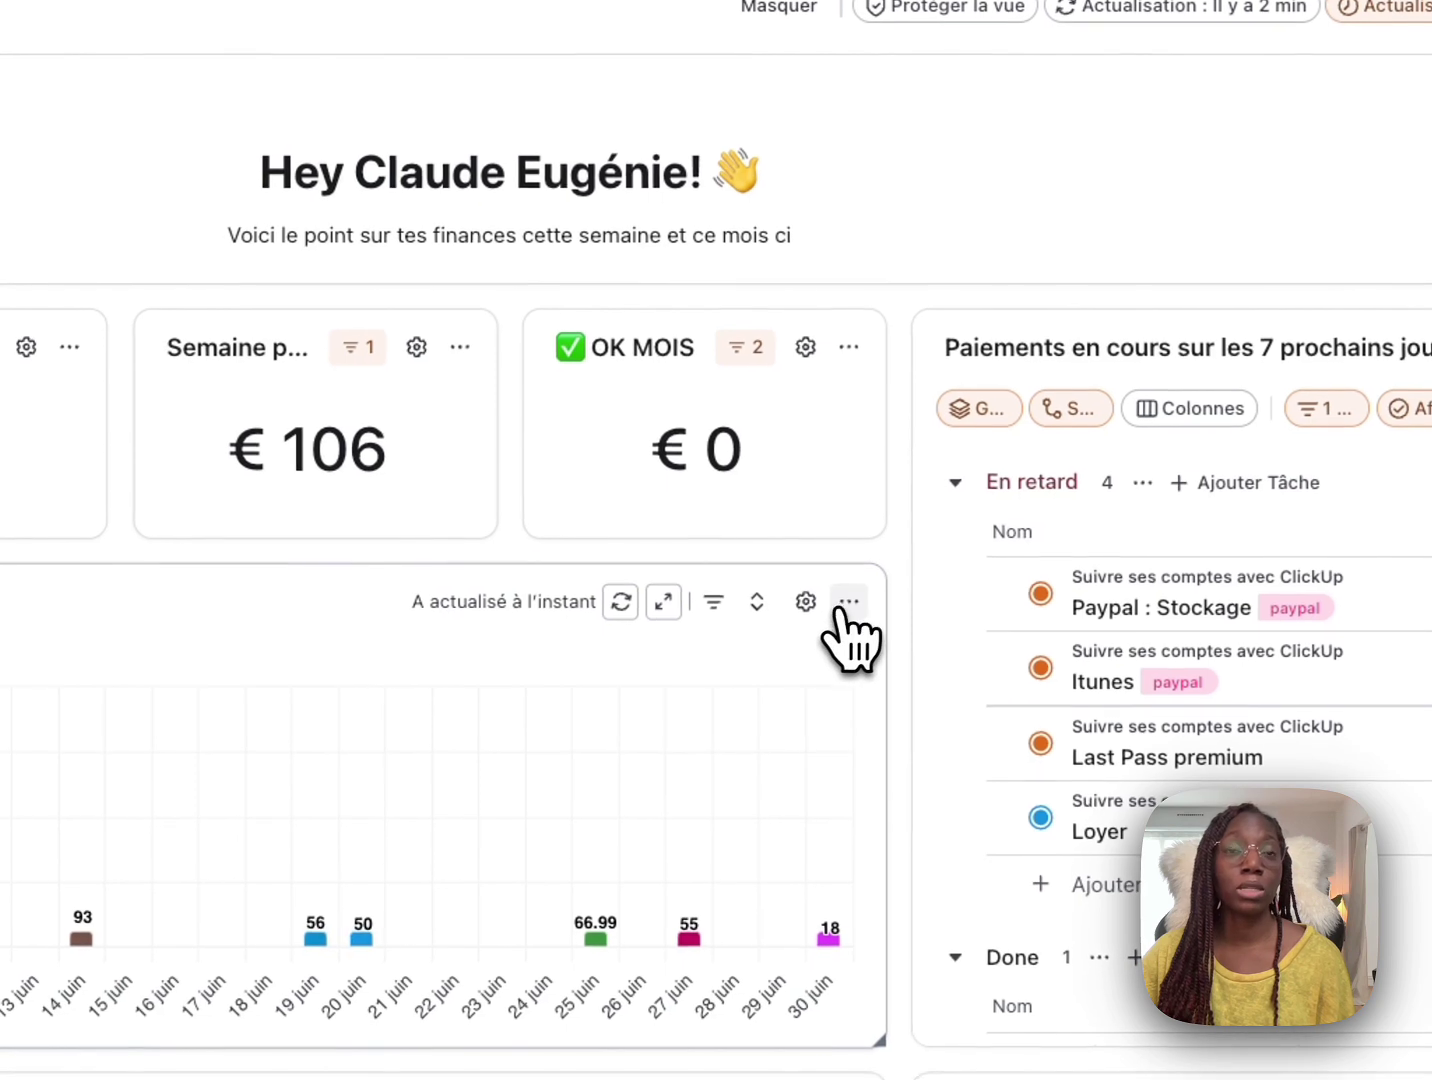
{"action": "left_click", "coordinate": [806, 600]}
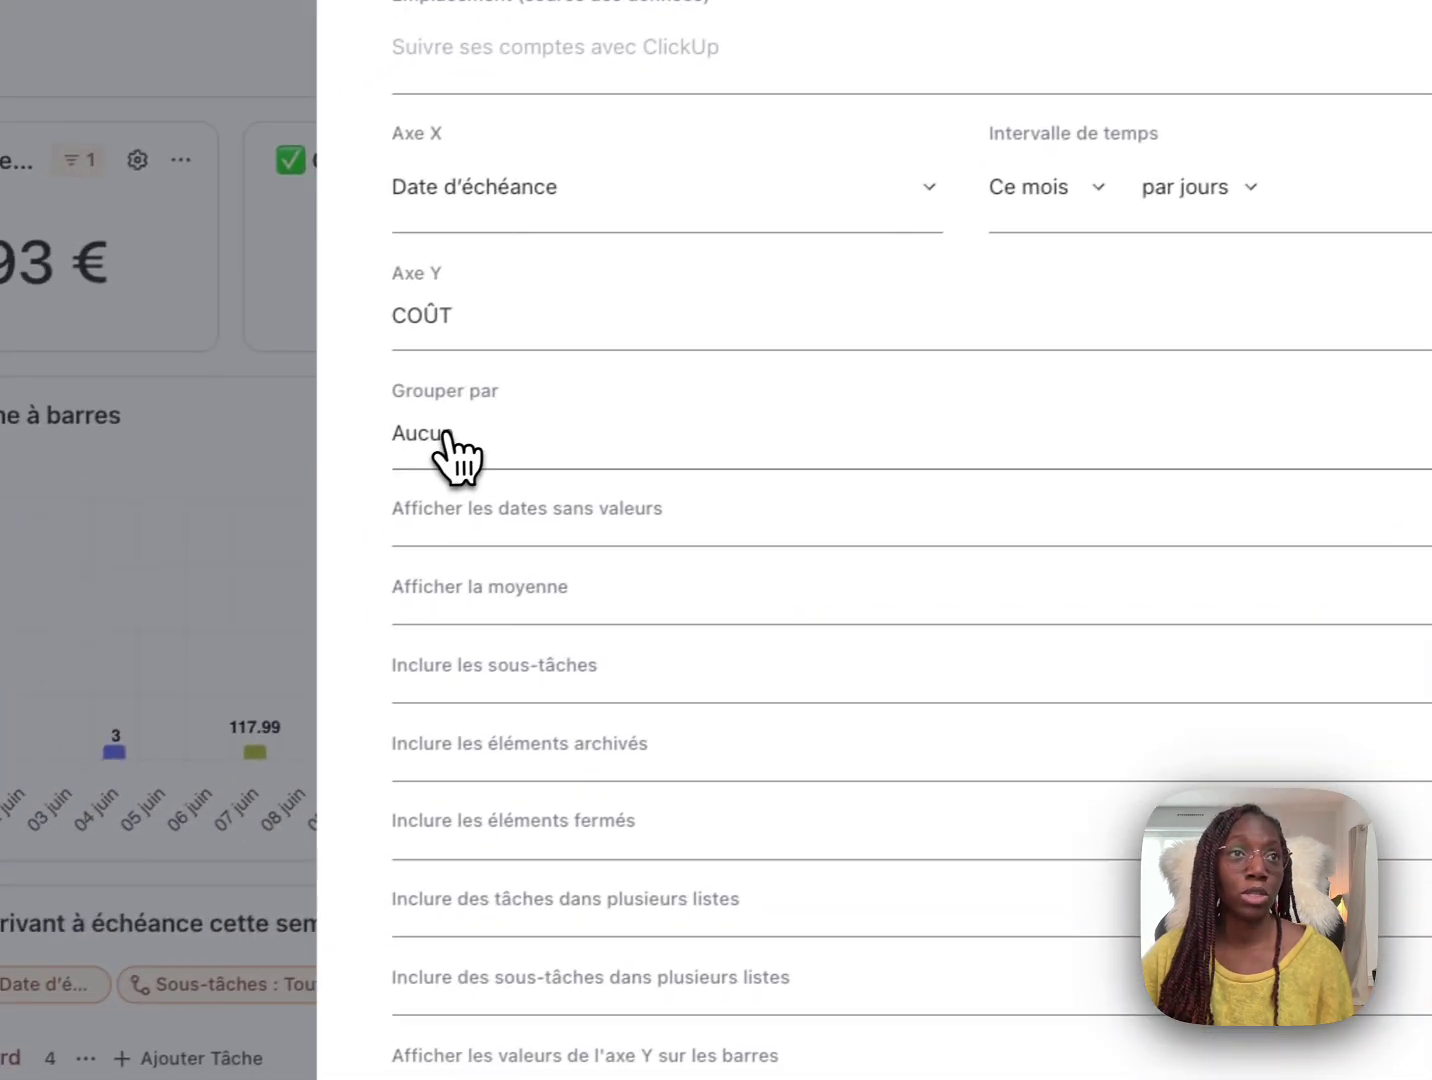
{"action": "left_click", "coordinate": [455, 447]}
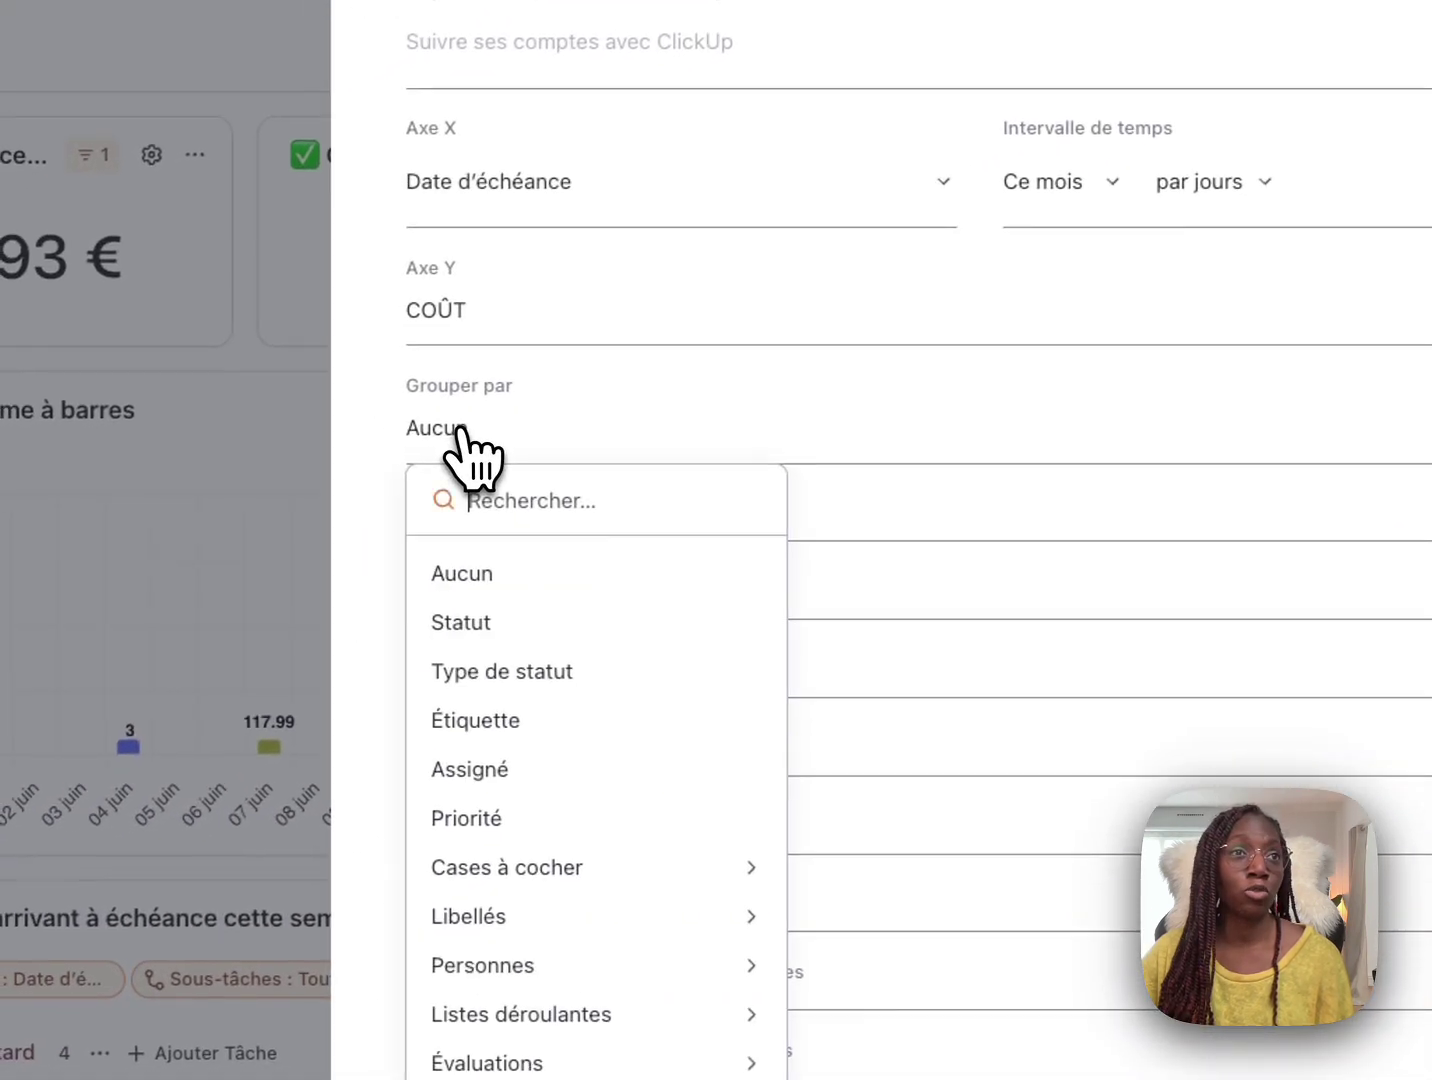
{"action": "left_click", "coordinate": [490, 621]}
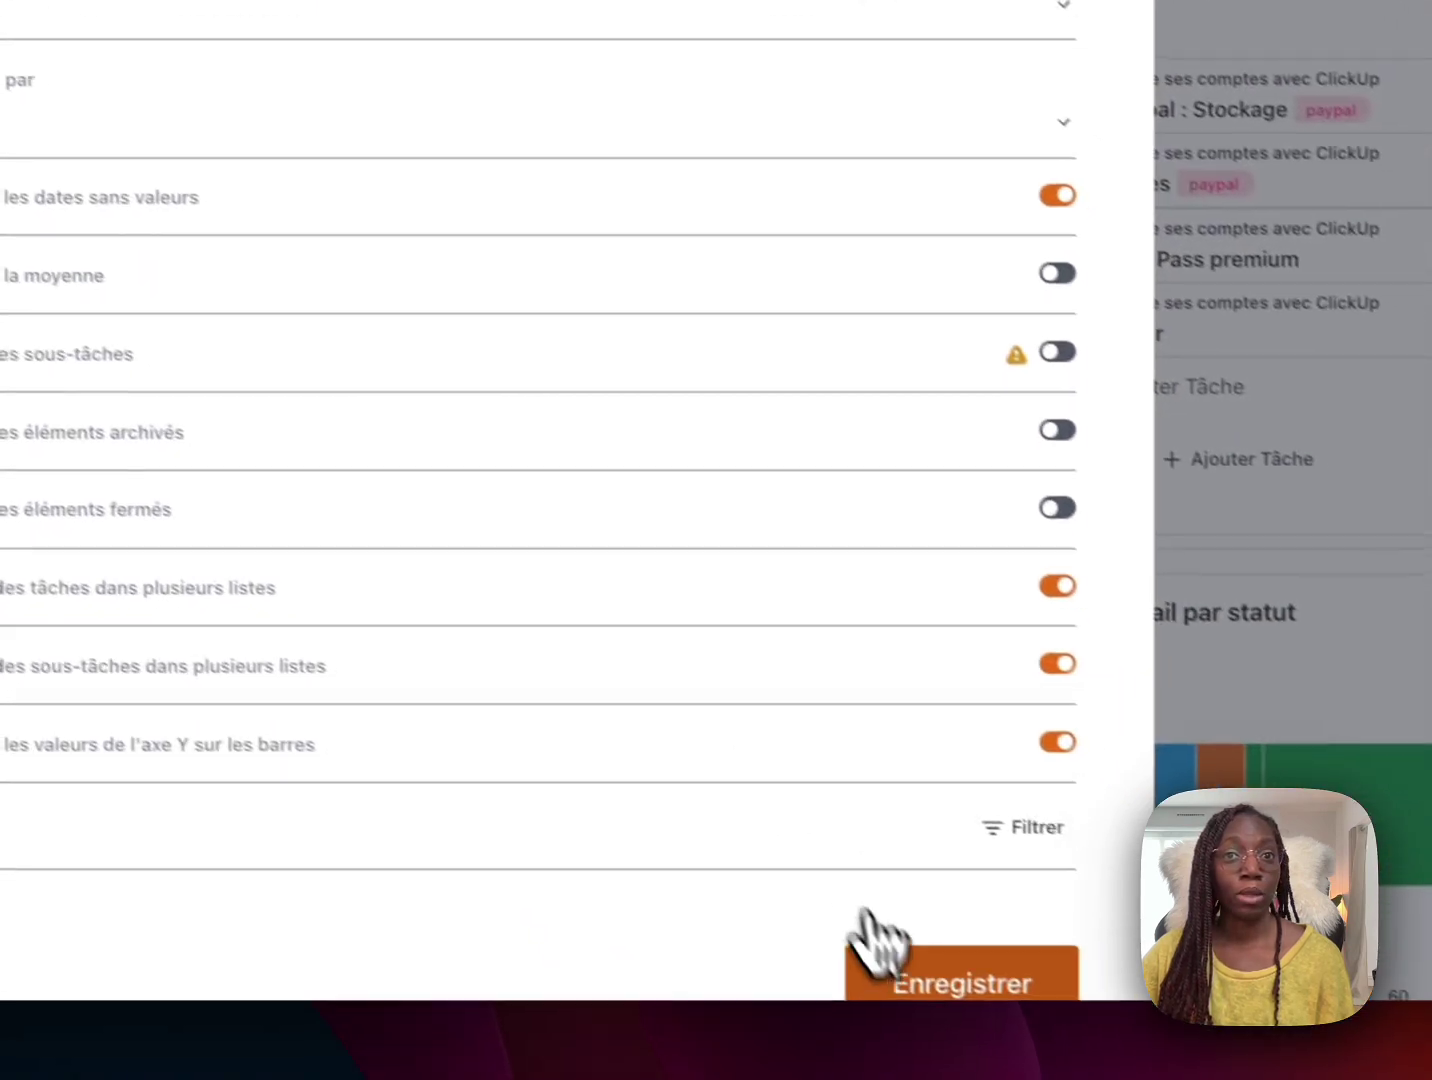
{"action": "left_click", "coordinate": [900, 972]}
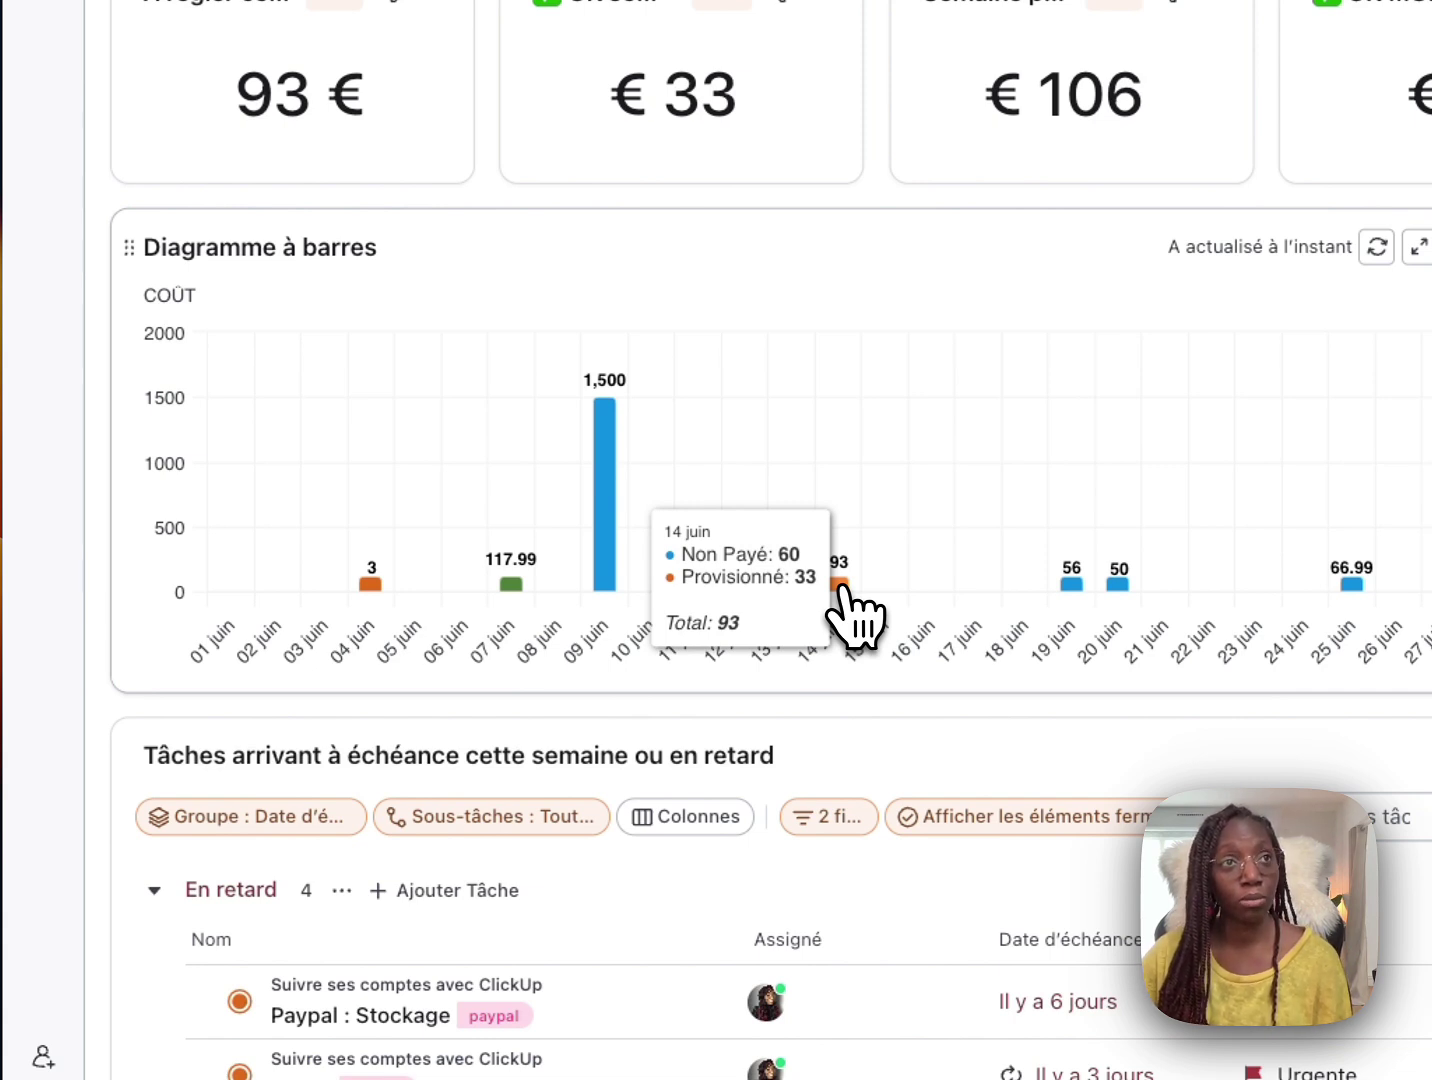
Examine the Non Payé task behind the 09 juin bar of the bar chart
{"action": "mouse_move", "coordinate": [603, 504]}
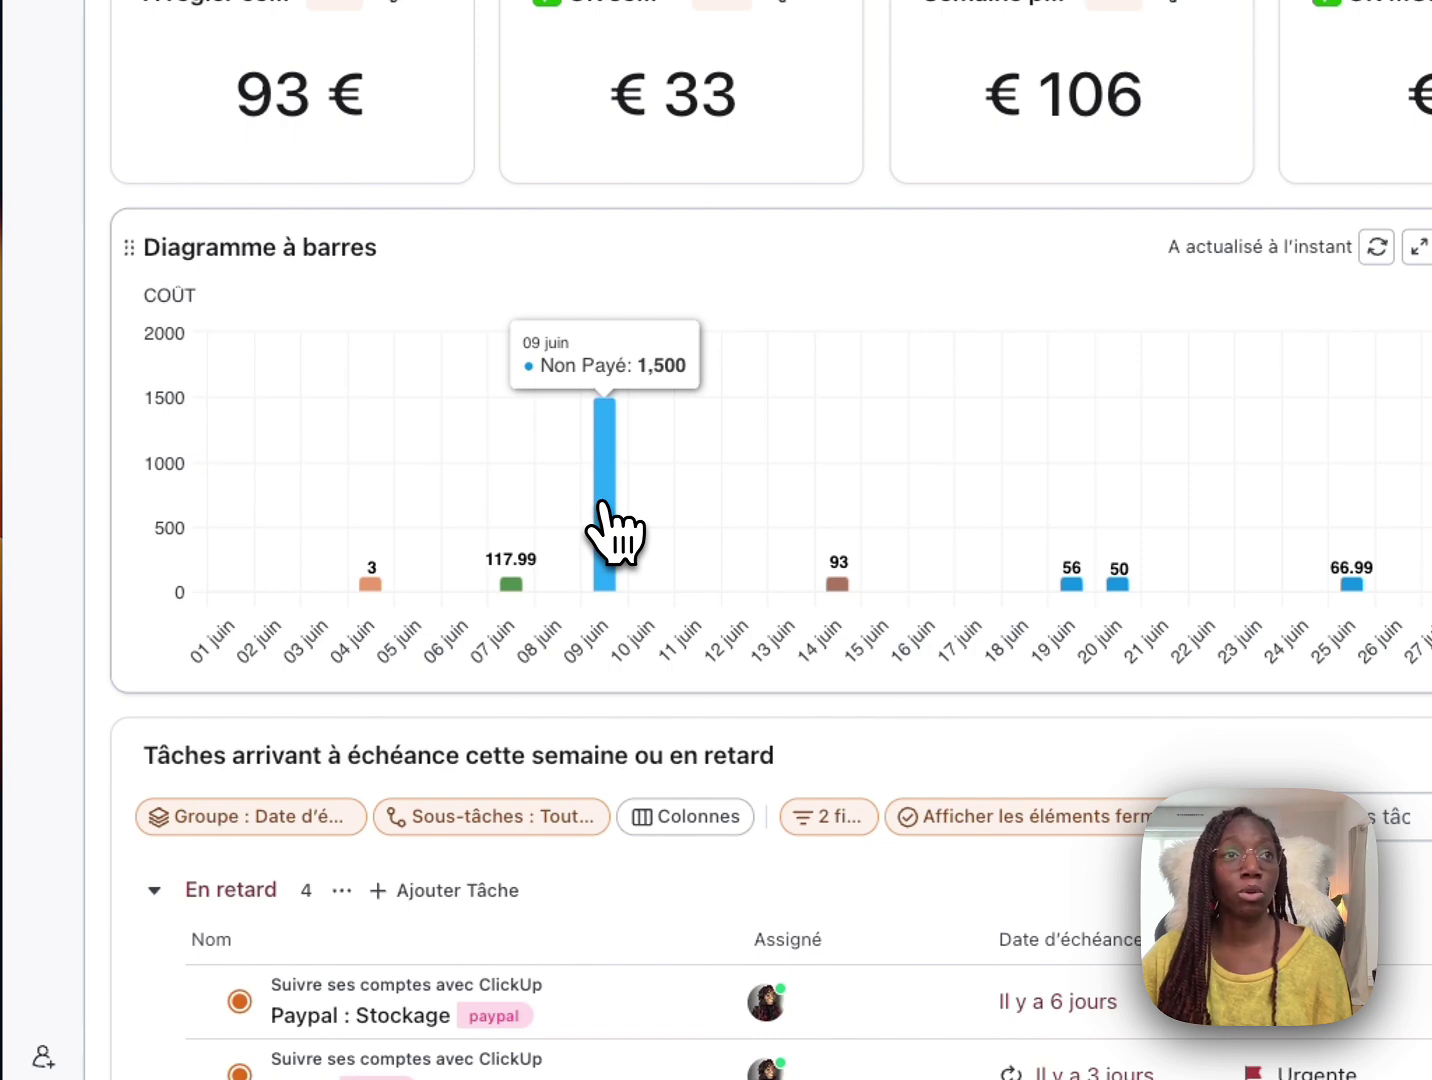
{"action": "left_click", "coordinate": [603, 505]}
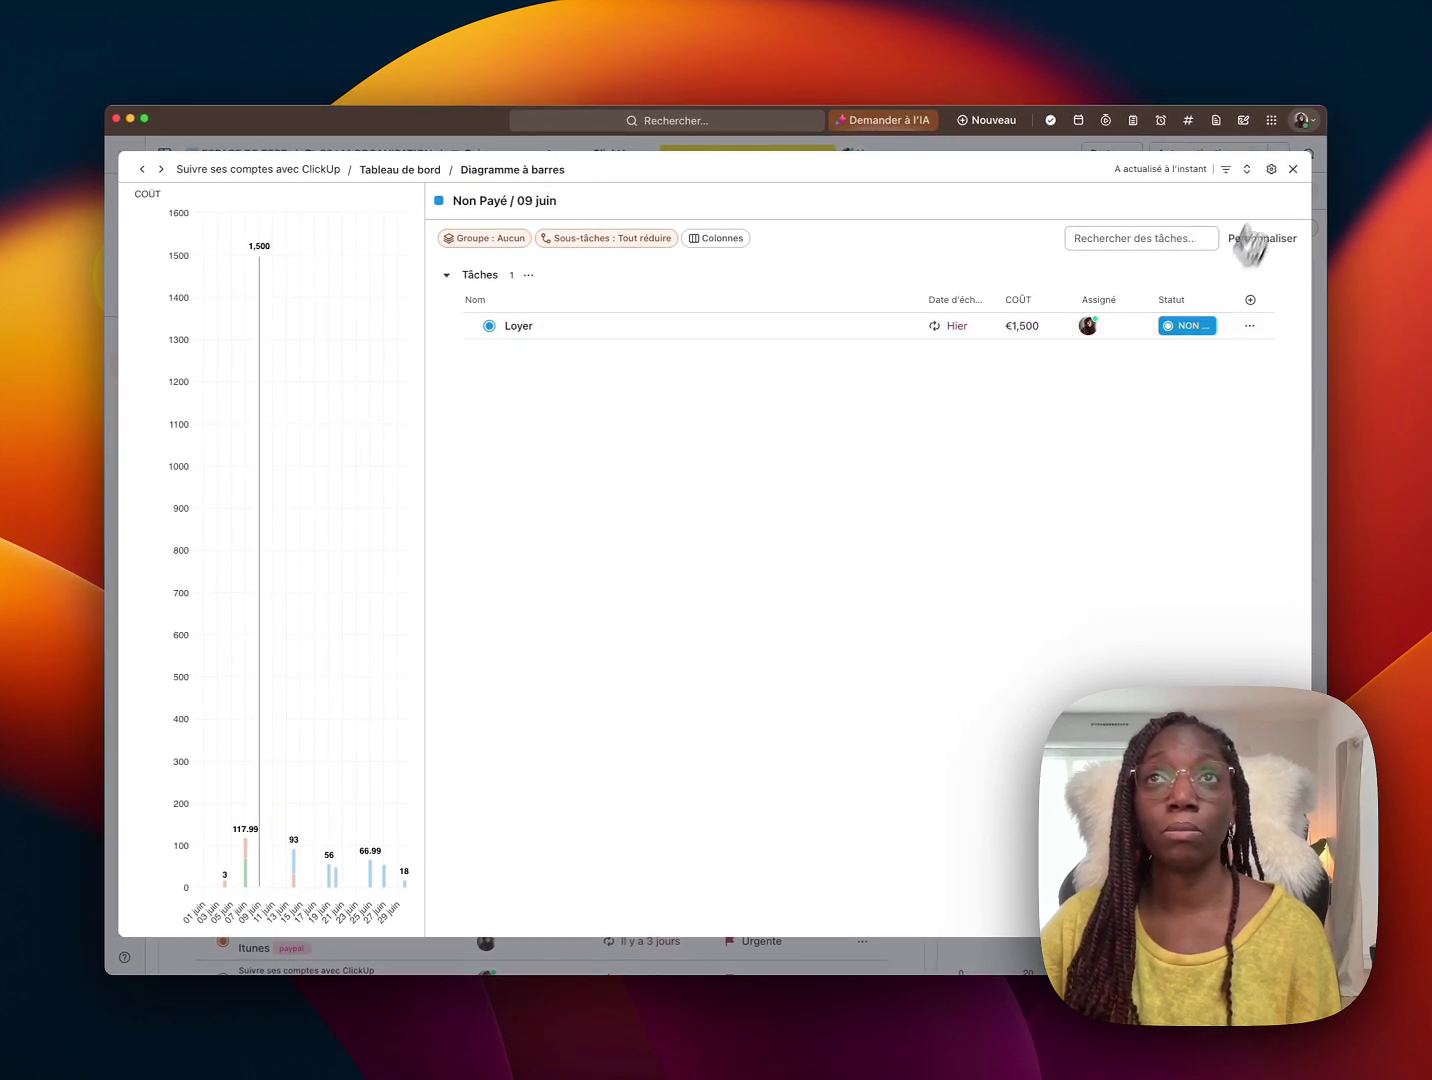
{"action": "left_click", "coordinate": [1294, 169]}
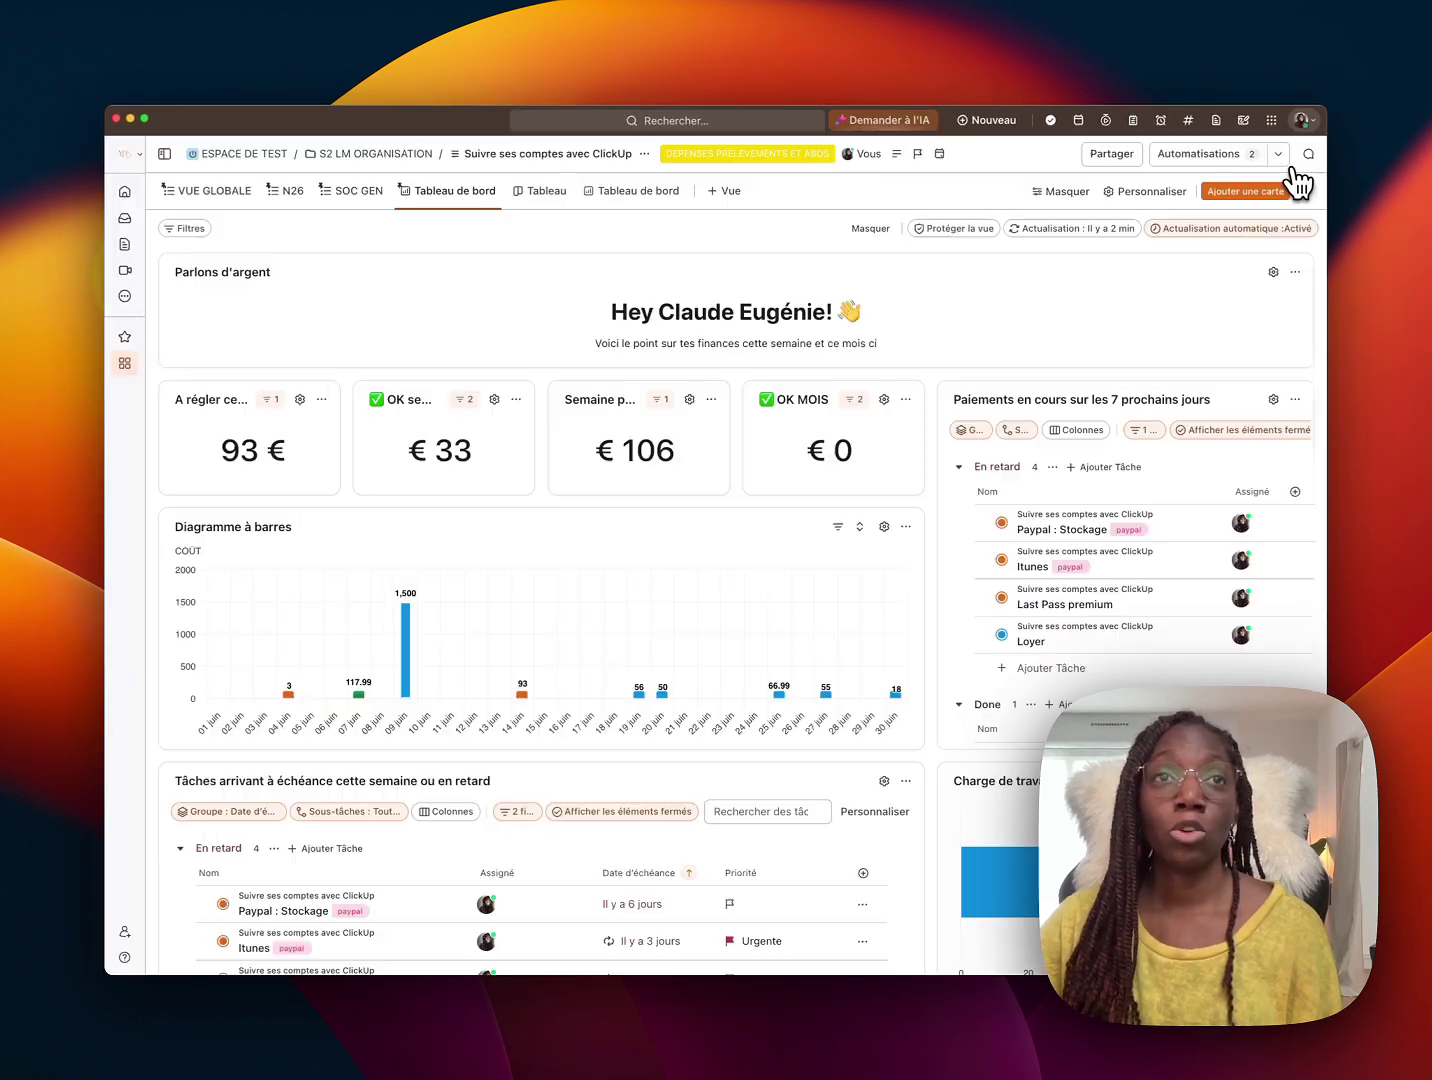
Group the Diagramme à barres card by the Compte bancaire dropdown field and save the card
{"action": "left_click", "coordinate": [884, 527]}
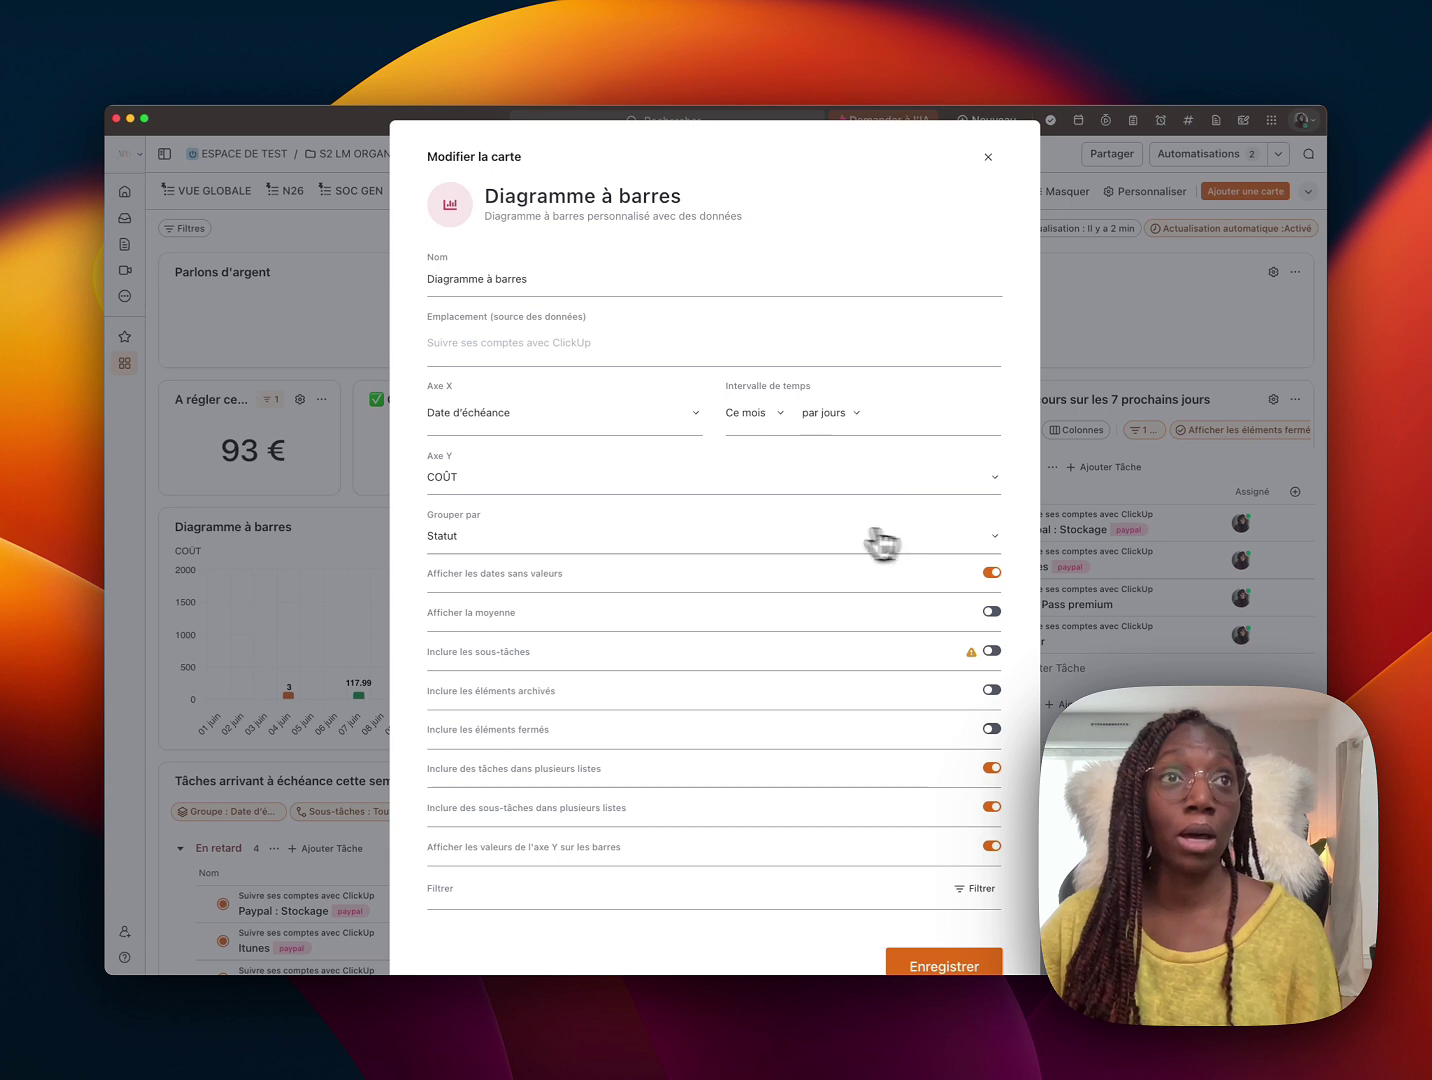
{"action": "left_click", "coordinate": [476, 541]}
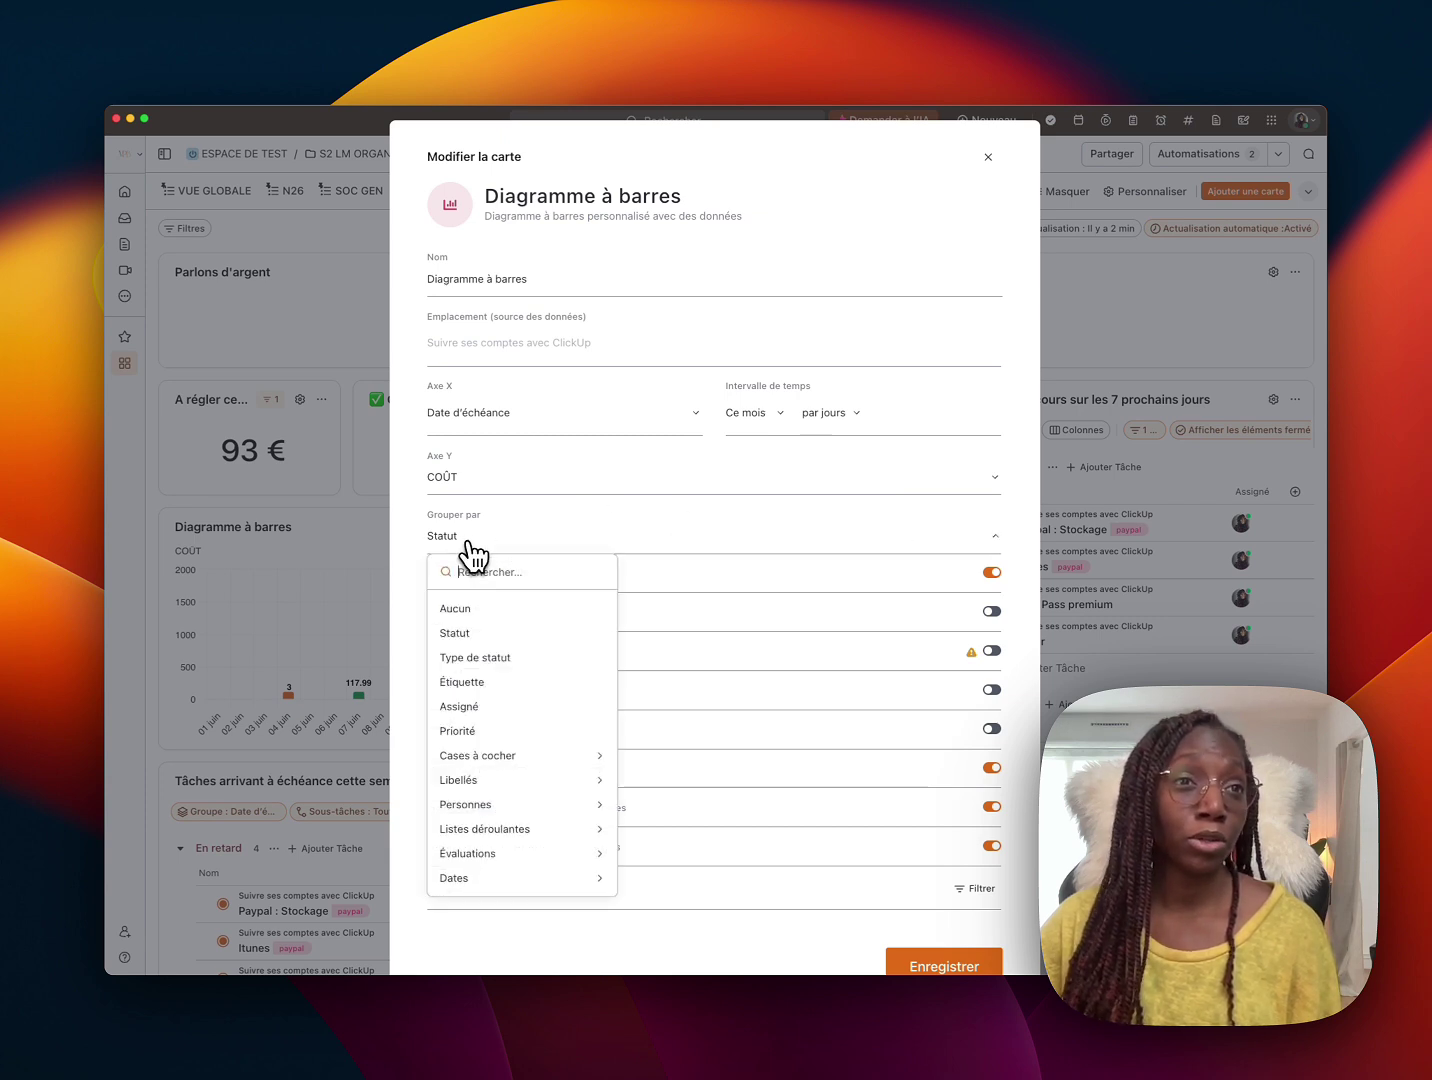
{"action": "left_click", "coordinate": [517, 838]}
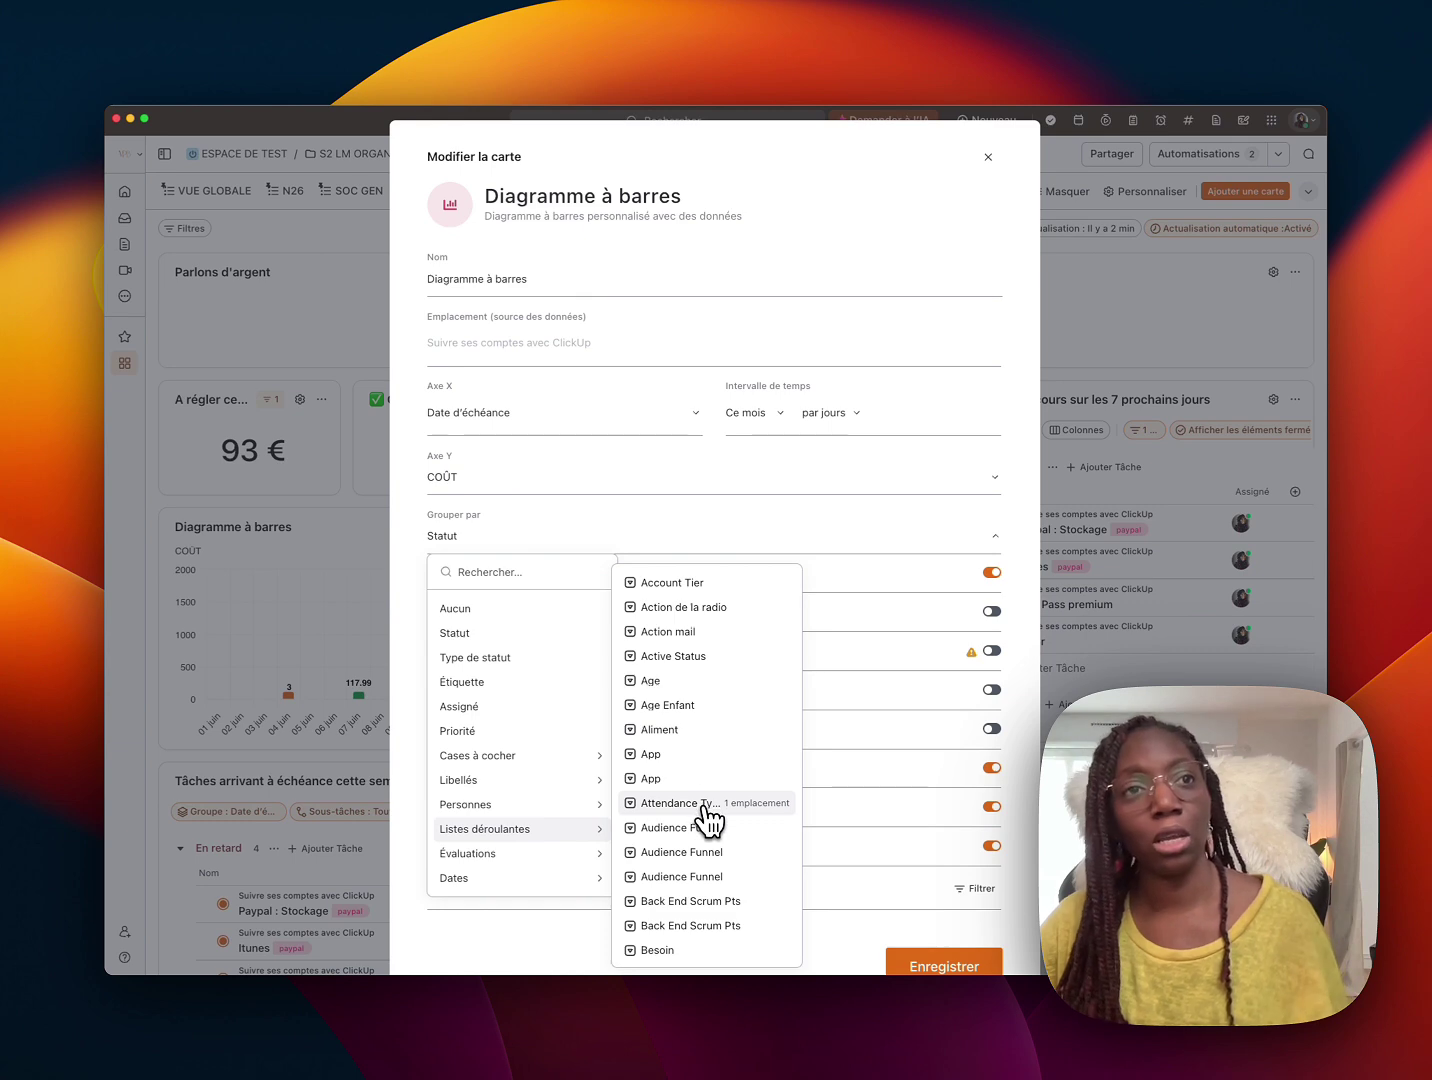
{"action": "scroll", "coordinate": [708, 818], "scroll_direction": "down", "scroll_amount": 10}
{"action": "scroll", "coordinate": [708, 817], "scroll_direction": "up", "scroll_amount": 5}
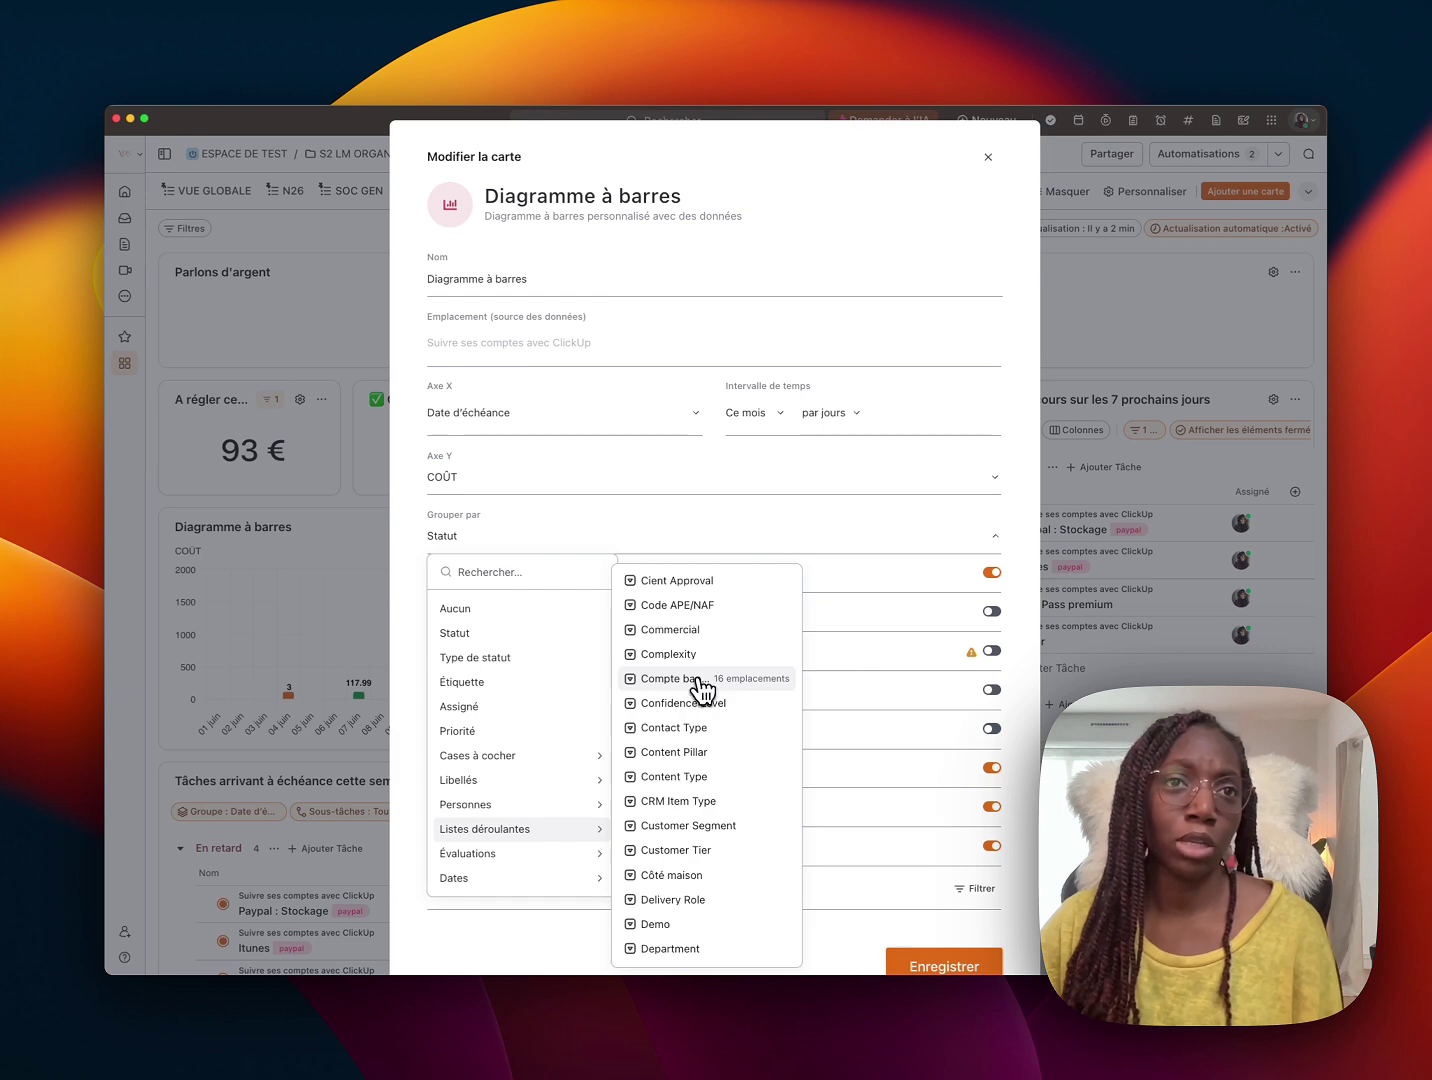
{"action": "left_click", "coordinate": [702, 680]}
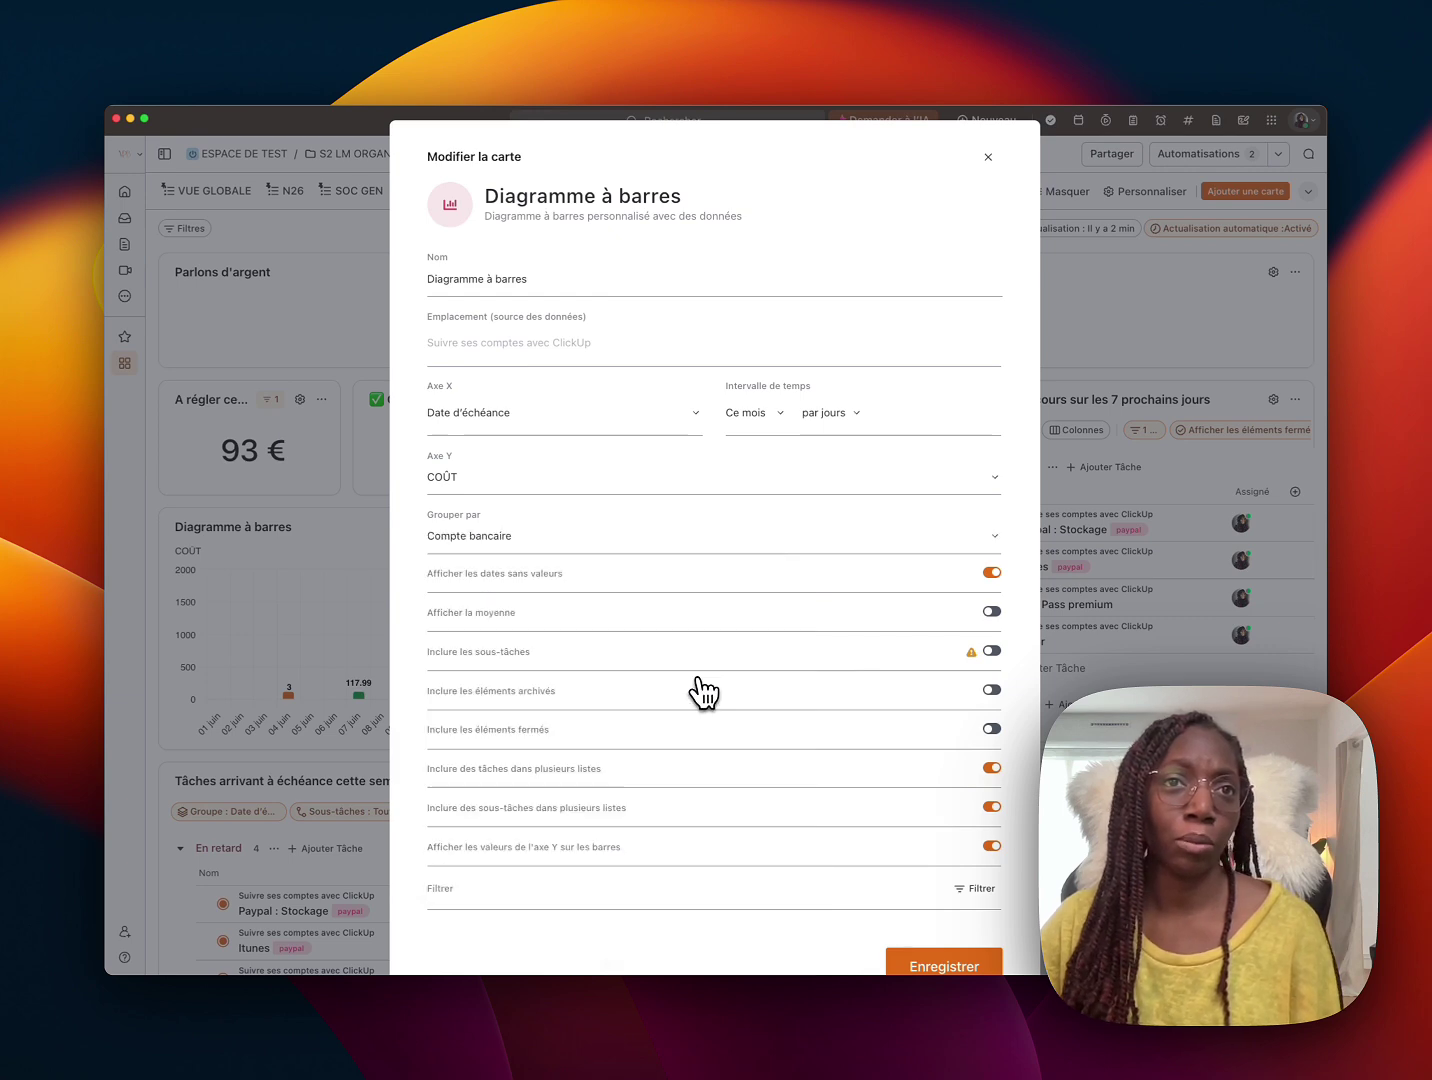
{"action": "left_click", "coordinate": [965, 970]}
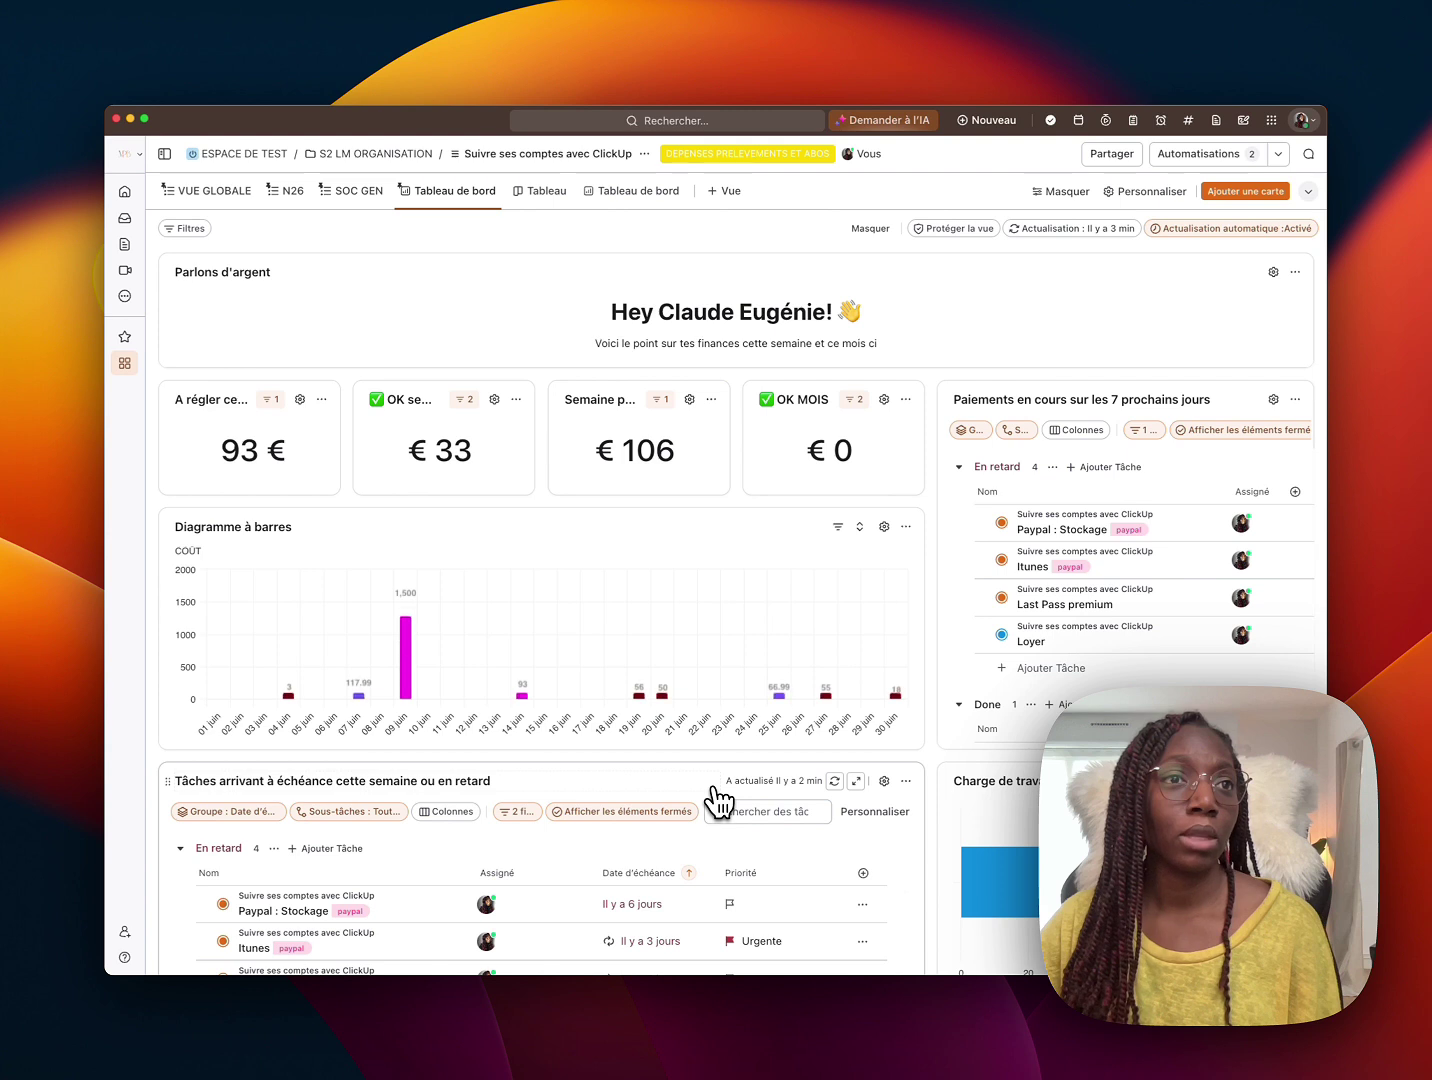
{"action": "mouse_move", "coordinate": [523, 701]}
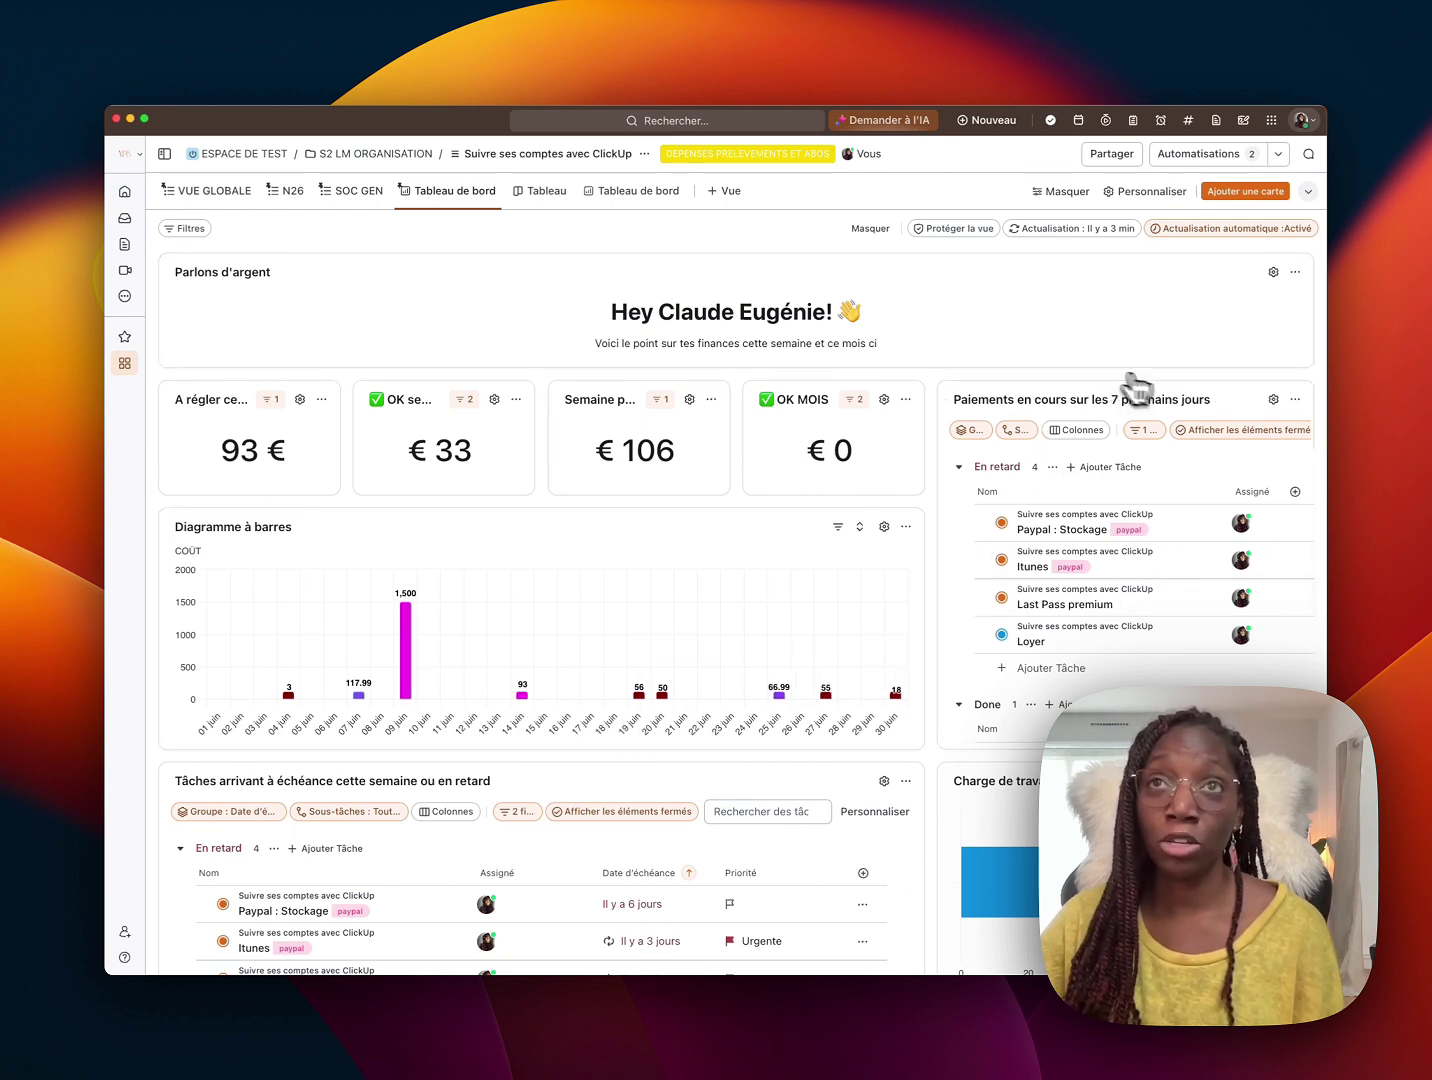
Change the due date filter of the "Paiements en cours sur les 7 prochains jours" card to an upcoming period and save the card
{"action": "left_click", "coordinate": [1274, 400]}
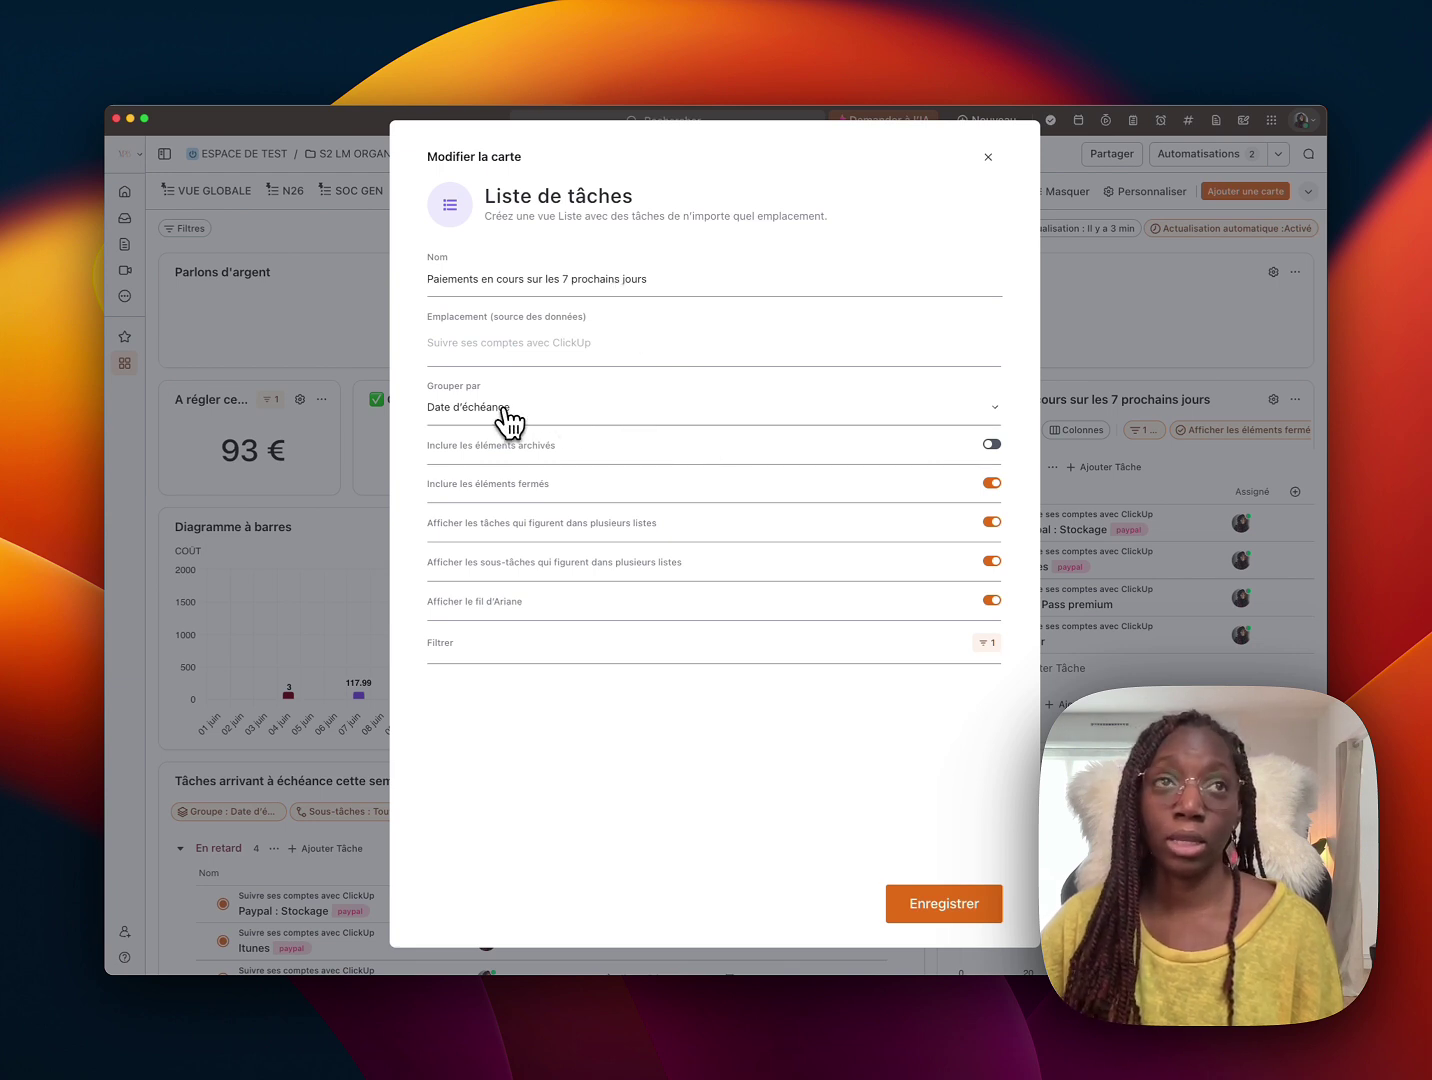
{"action": "left_click", "coordinate": [985, 643]}
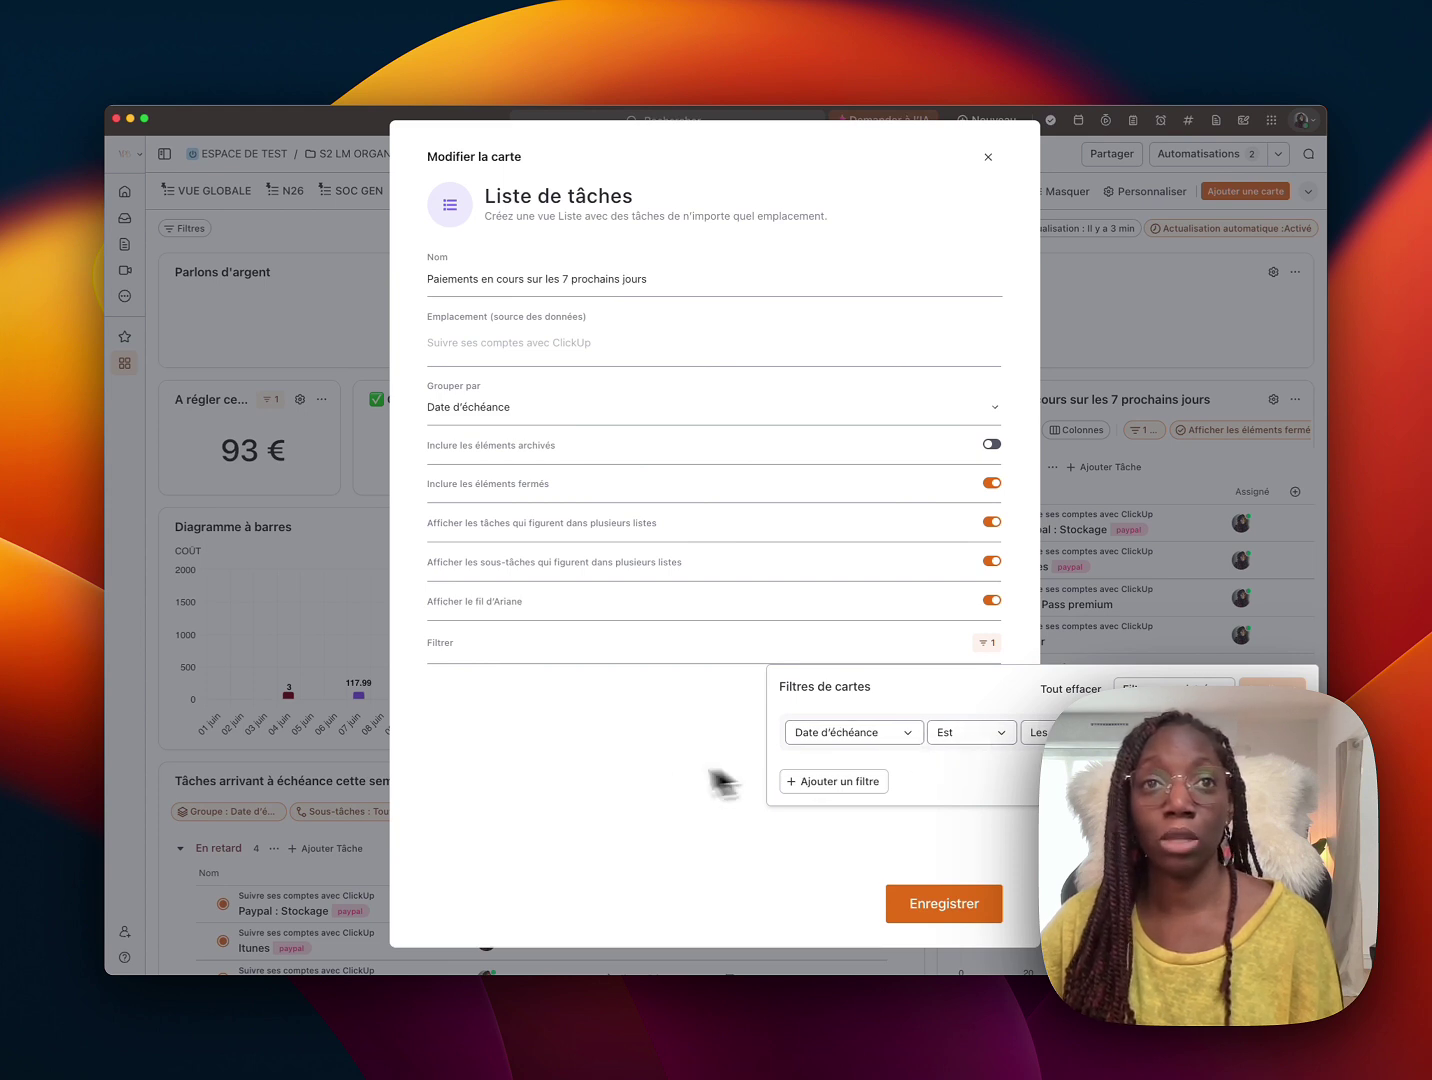
{"action": "left_click", "coordinate": [1059, 732]}
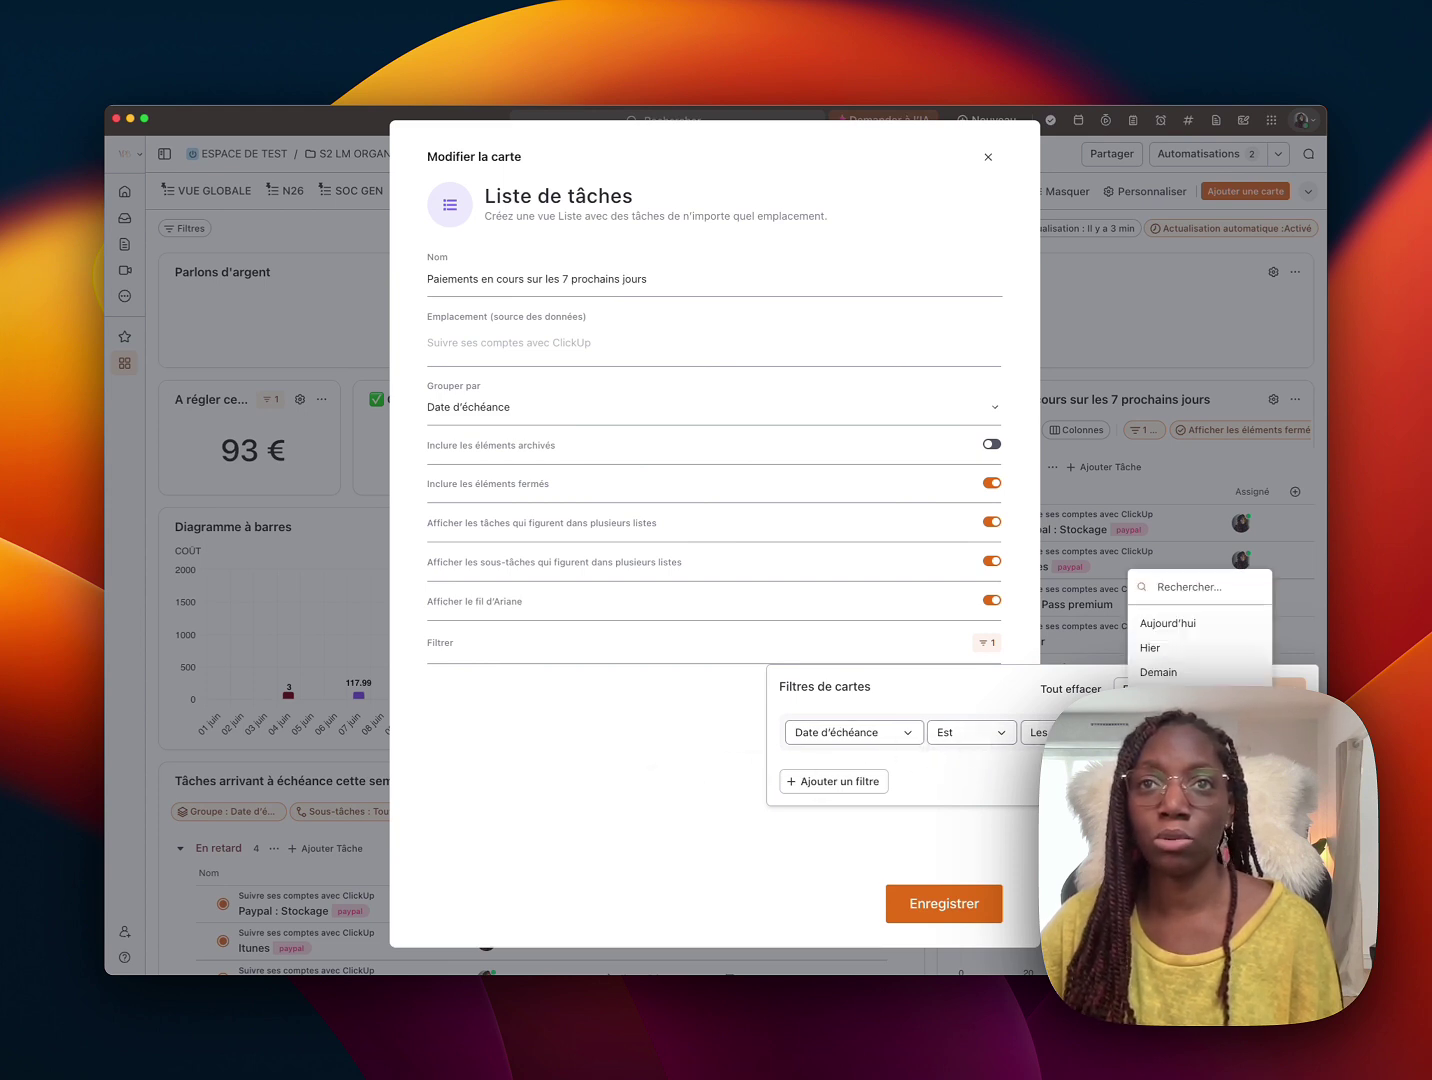
{"action": "left_click", "coordinate": [1180, 698]}
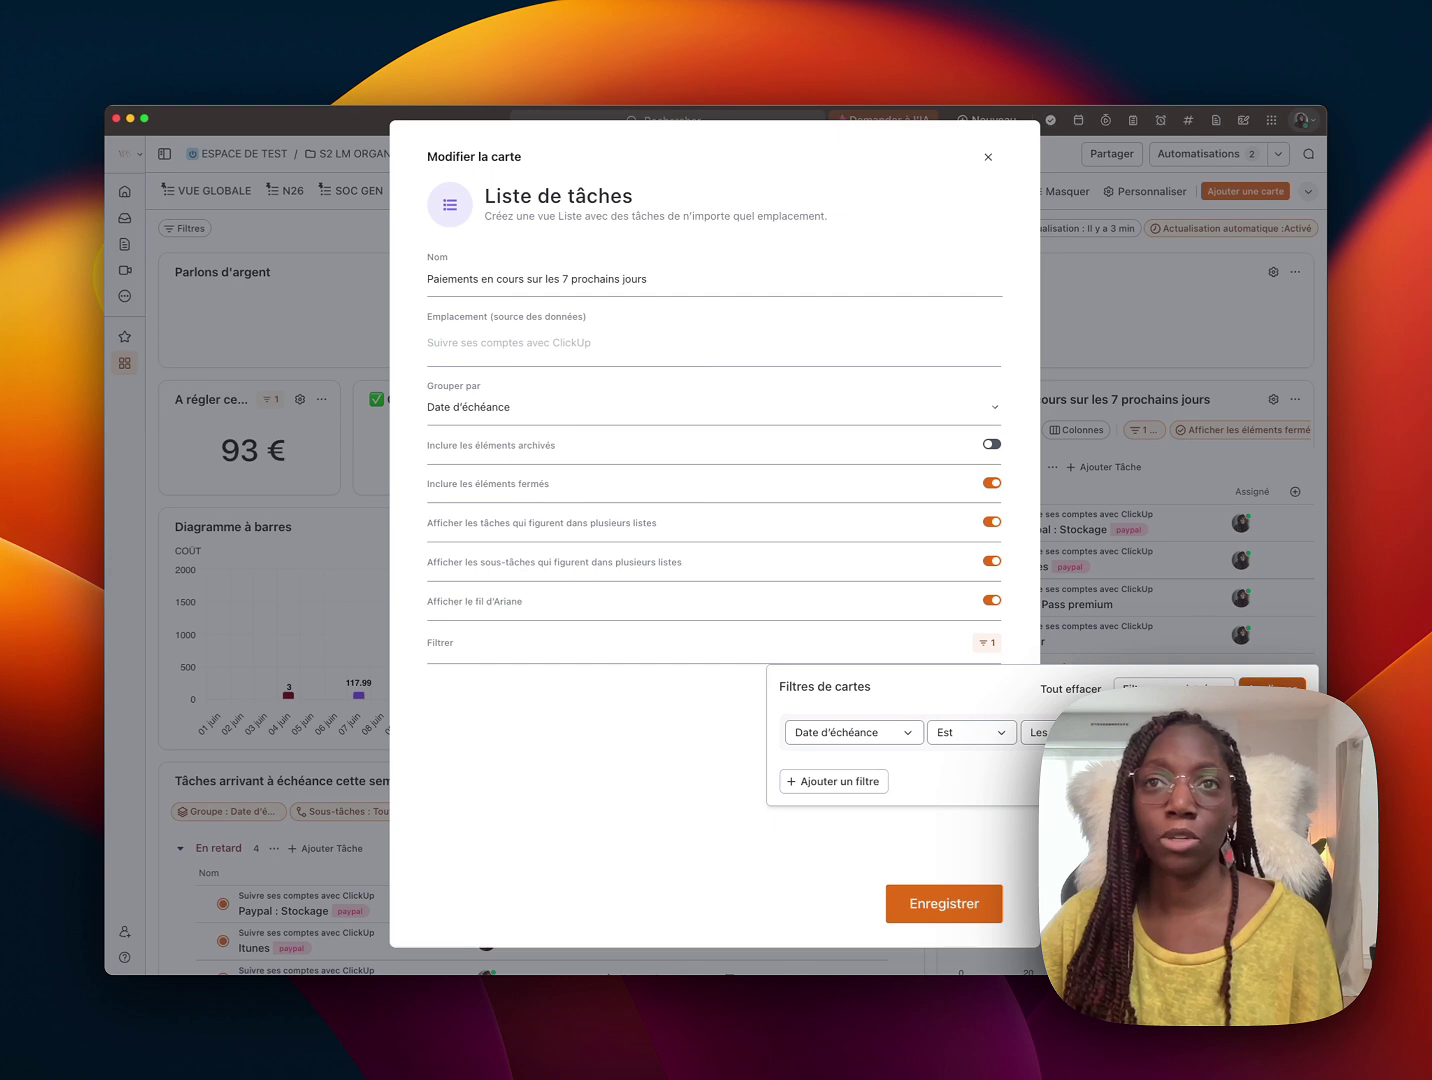
{"action": "left_click", "coordinate": [1273, 688]}
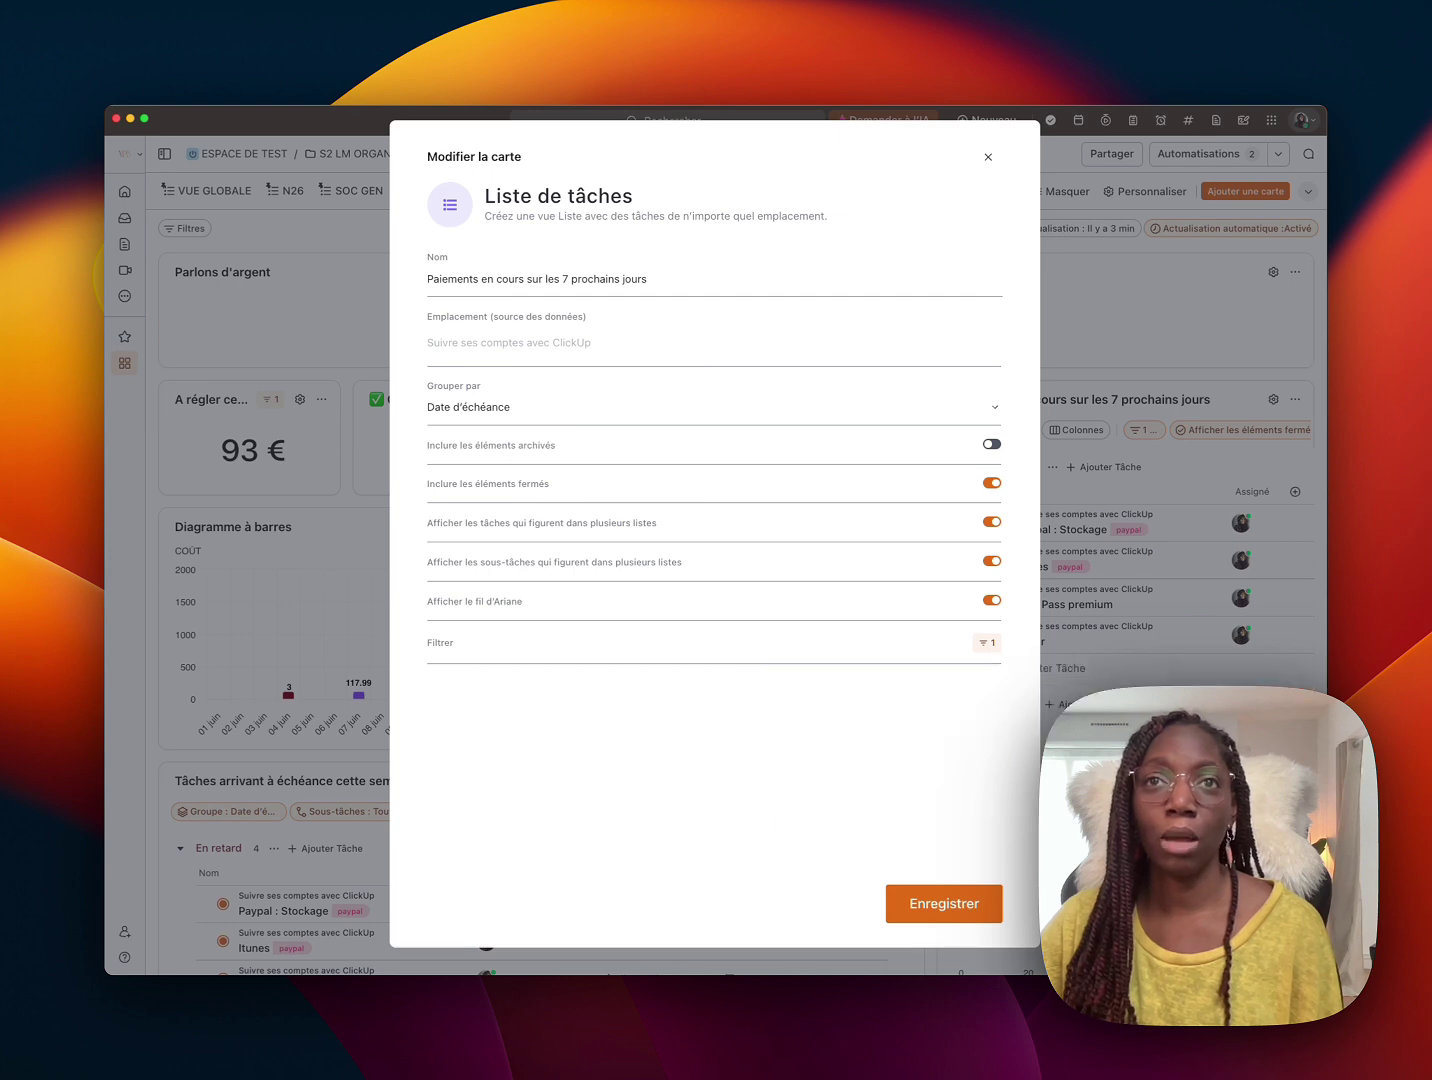
{"action": "left_click", "coordinate": [930, 903]}
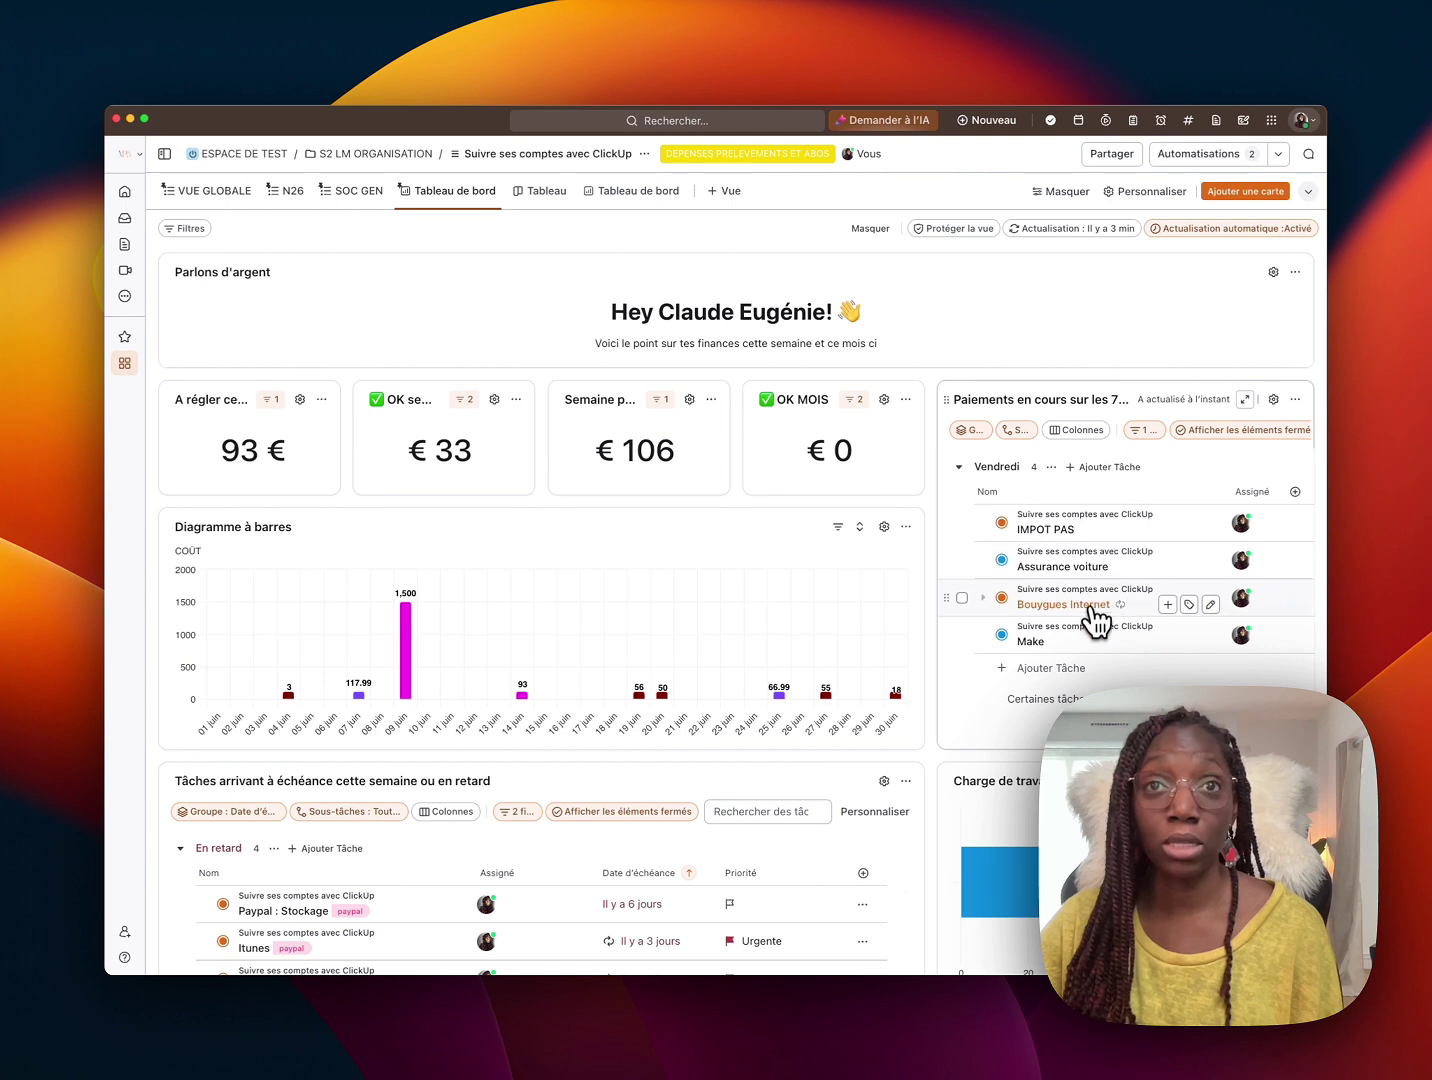
Look through the overdue task list and open the settings of the "Charge de travail par statut" card
{"action": "scroll", "coordinate": [745, 863], "scroll_direction": "down", "scroll_amount": 2}
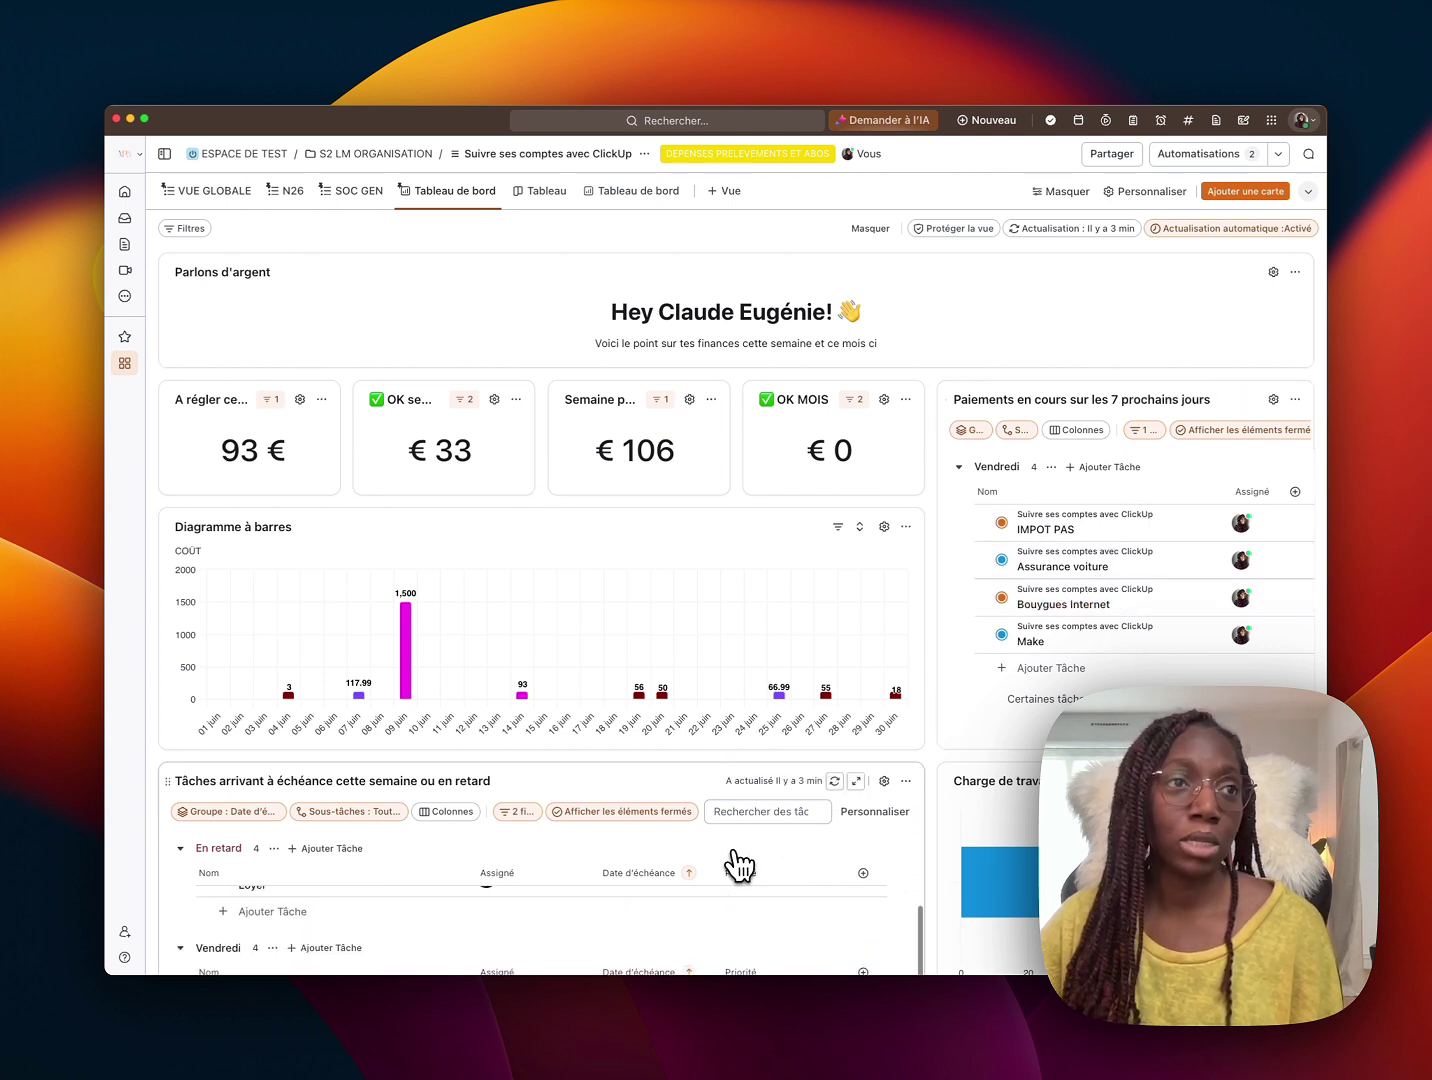
{"action": "scroll", "coordinate": [680, 940], "scroll_direction": "up", "scroll_amount": 2}
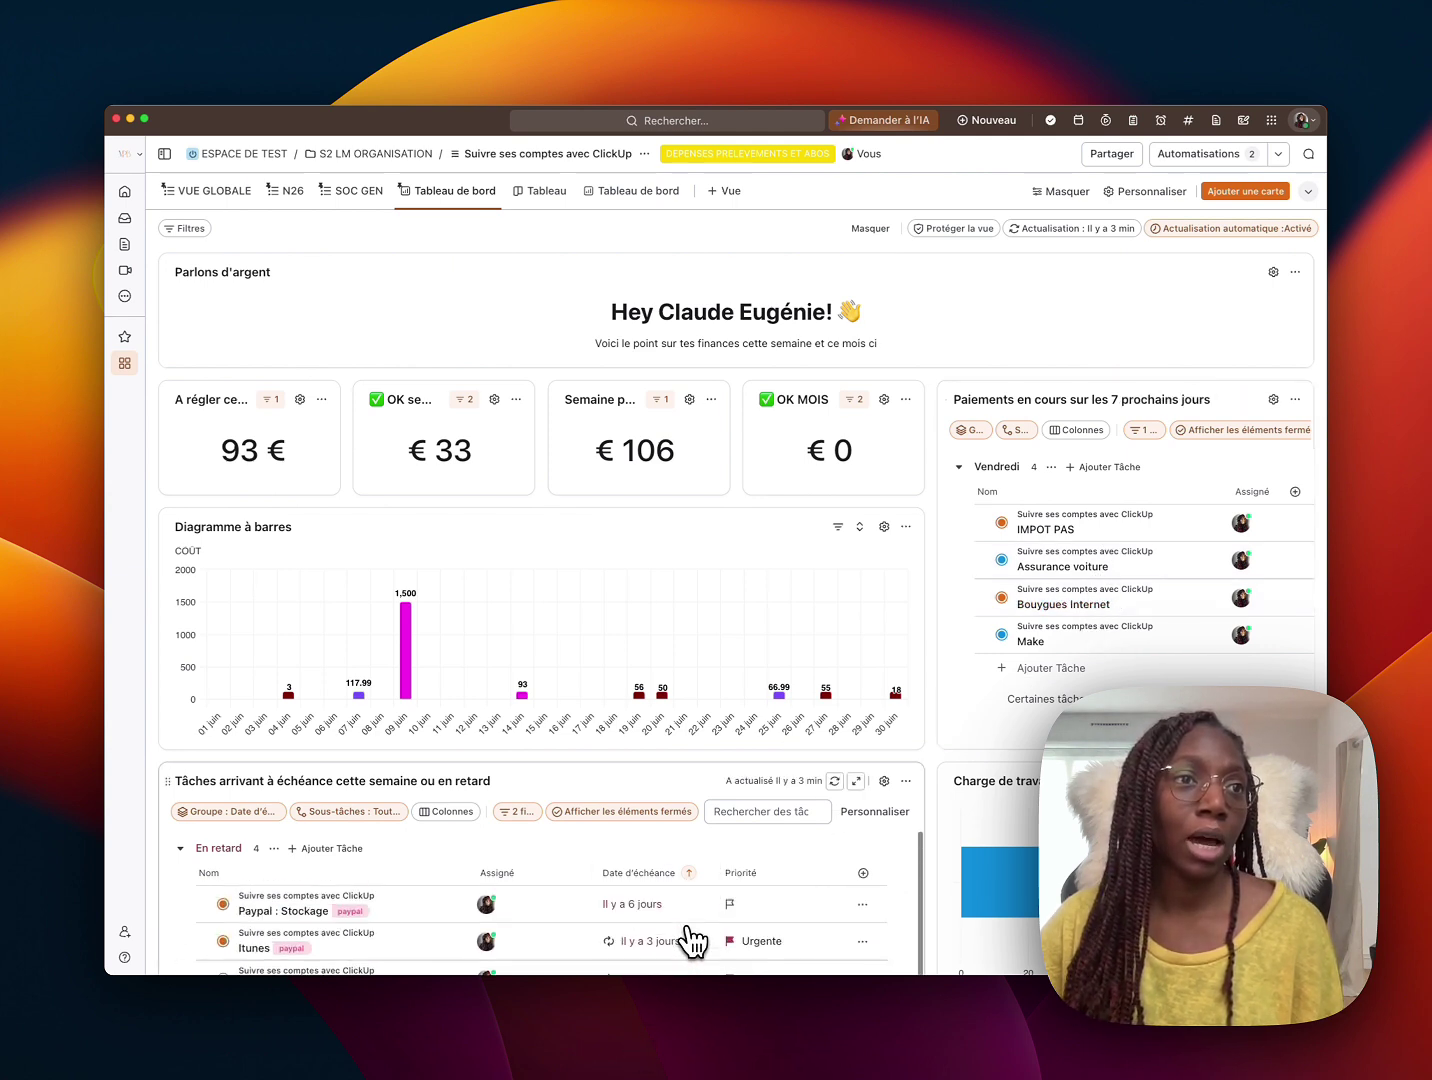
{"action": "scroll", "coordinate": [948, 863], "scroll_direction": "down", "scroll_amount": 5}
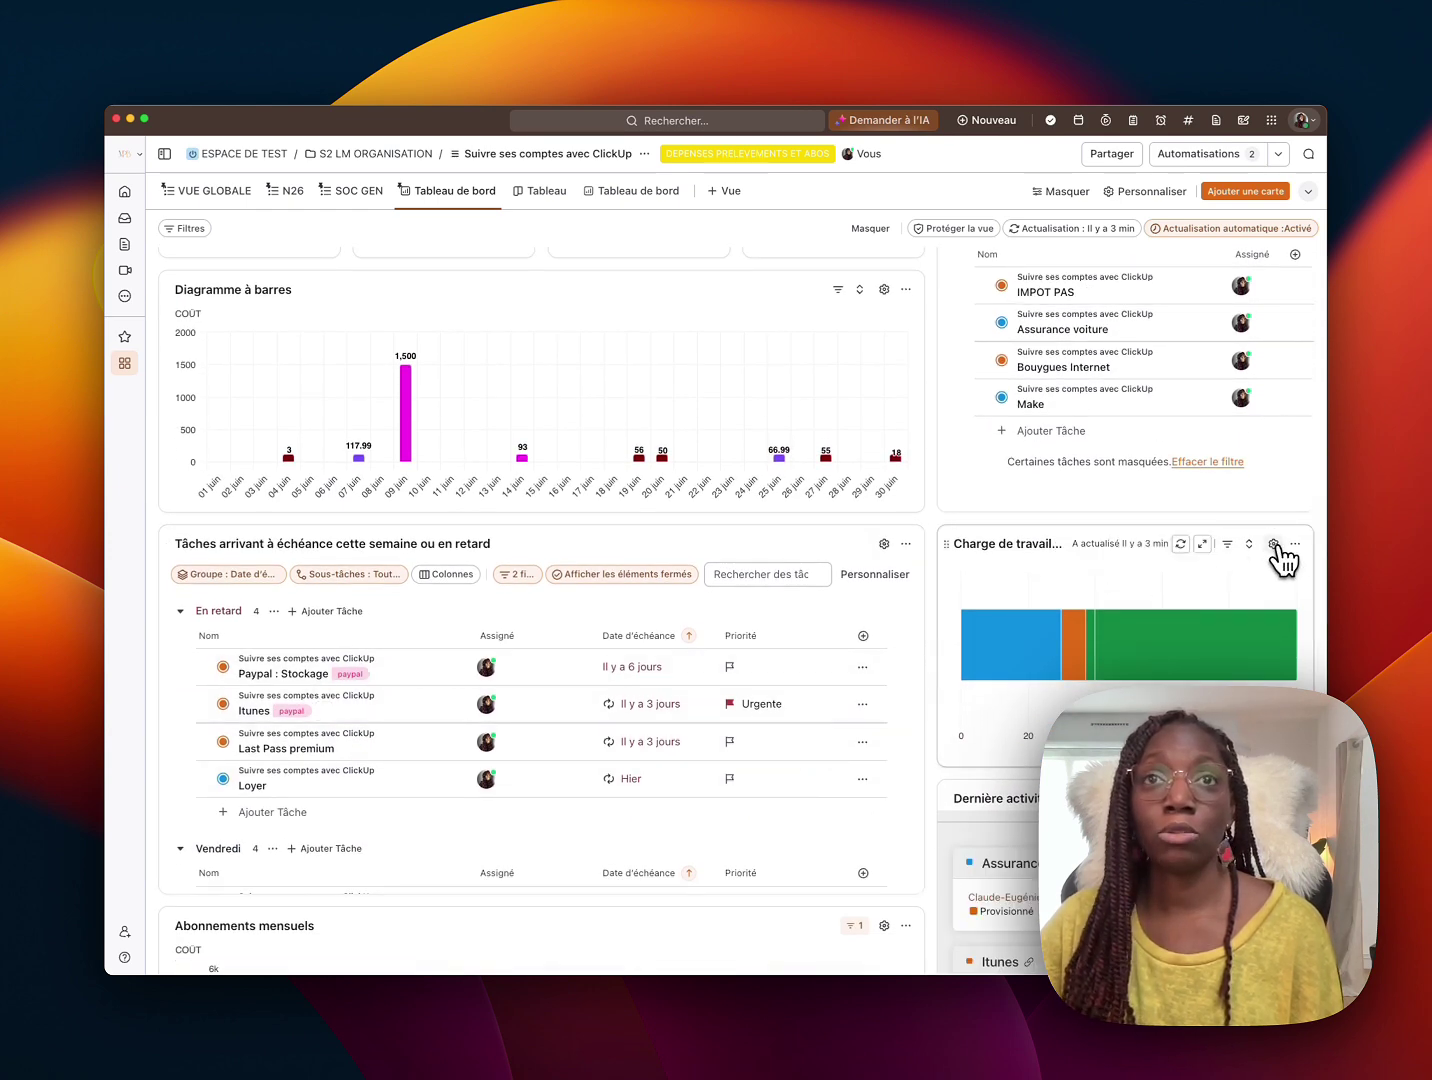
{"action": "left_click", "coordinate": [1273, 542]}
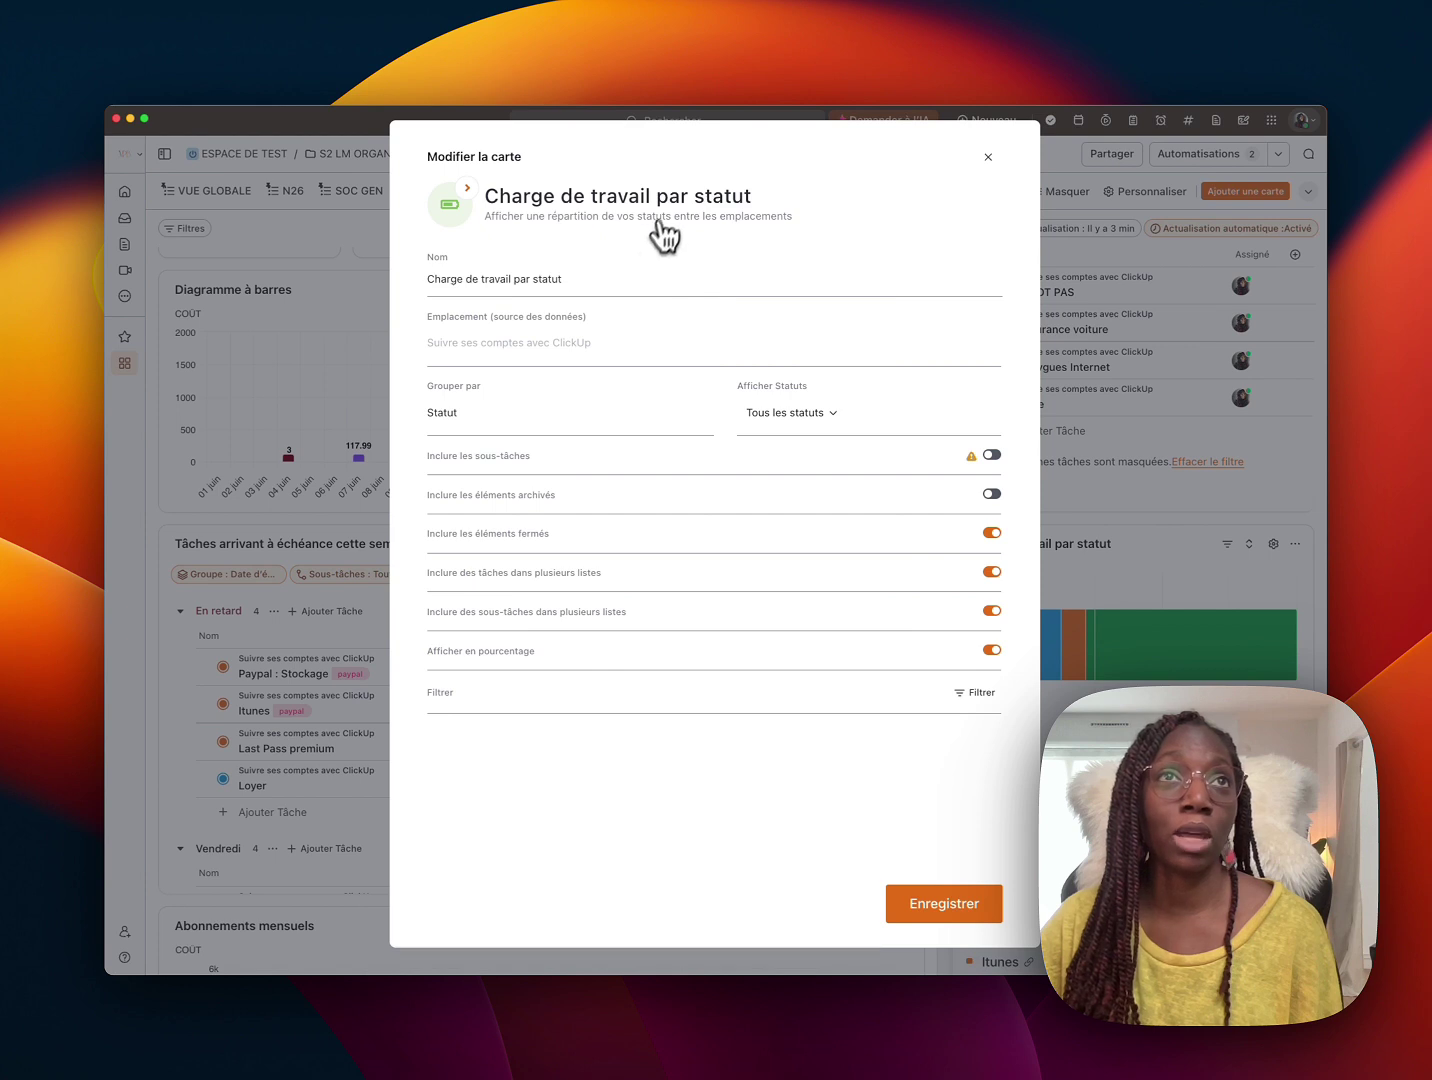
{"action": "triple_click", "coordinate": [496, 279]}
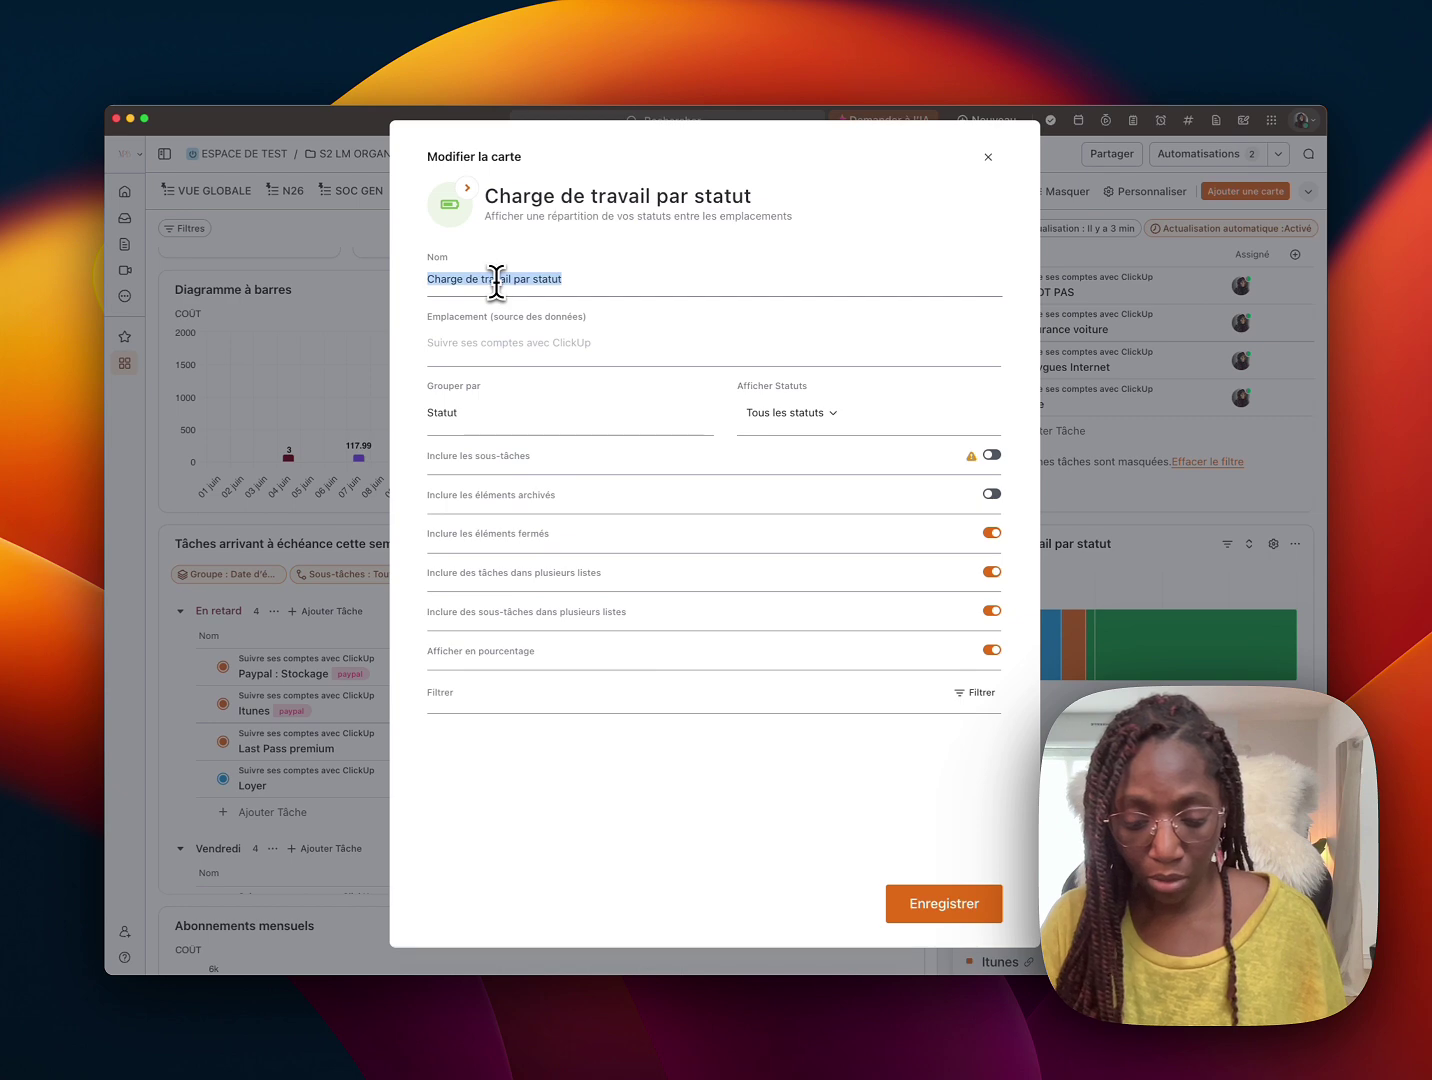
{"action": "type", "text": "Factures p"}
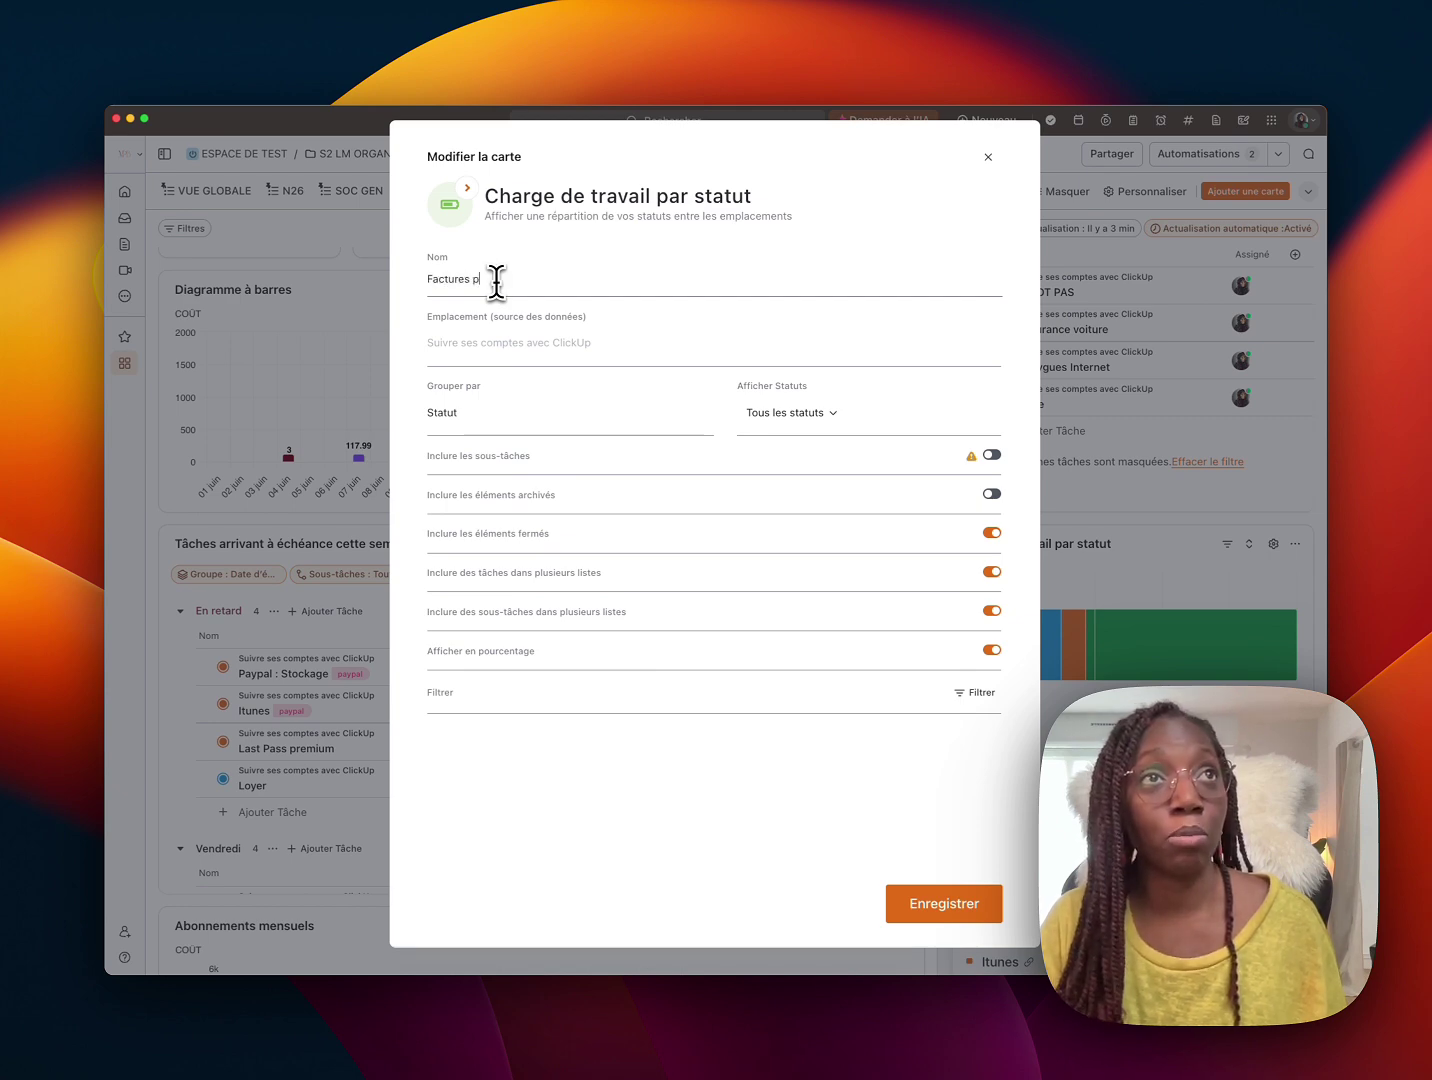
{"action": "type", "text": "ayée"}
{"action": "type", "text": "s et non p"}
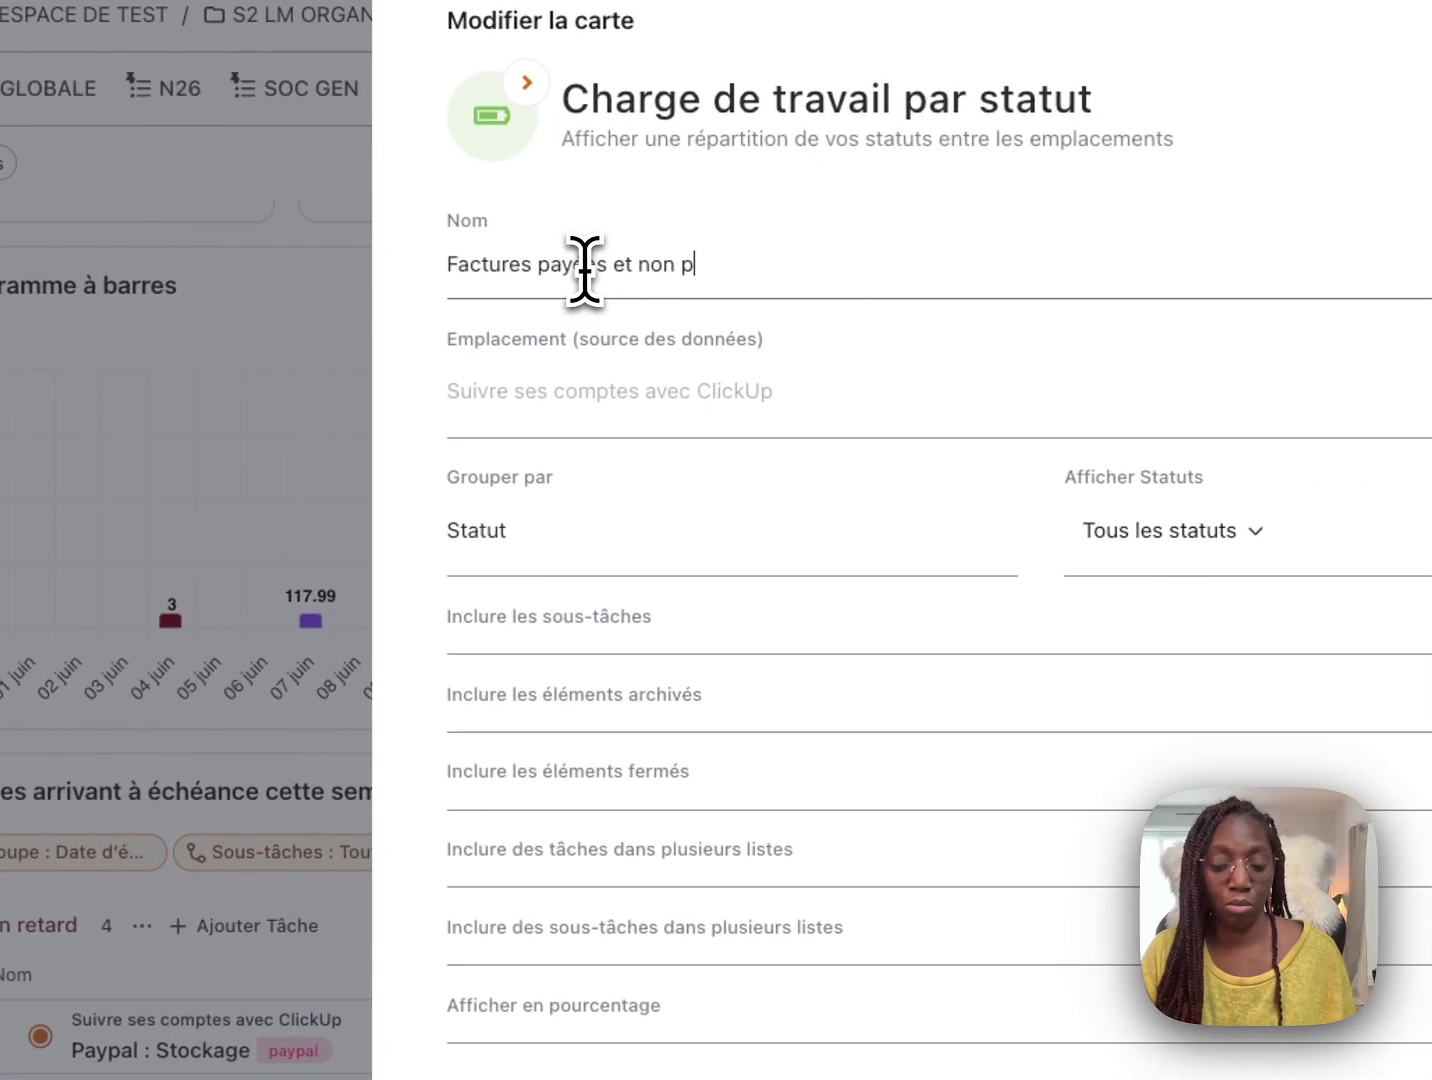
{"action": "type", "text": "ayée"}
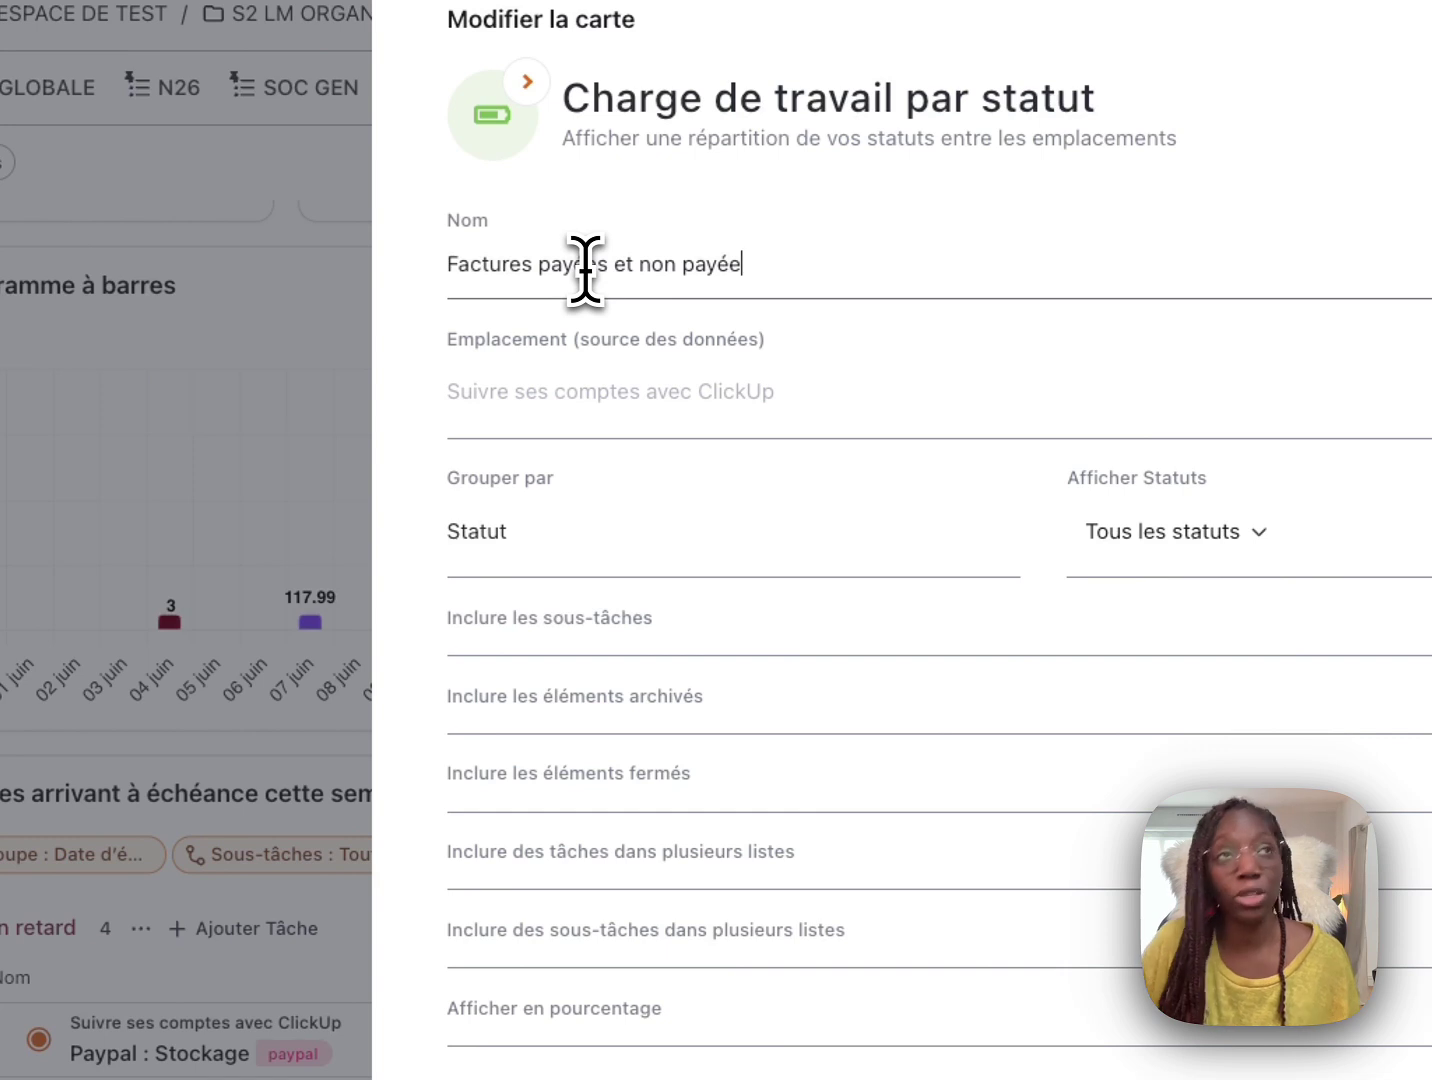
Name the status workload card "Progression du paiement" and save the card
{"action": "triple_click", "coordinate": [585, 266]}
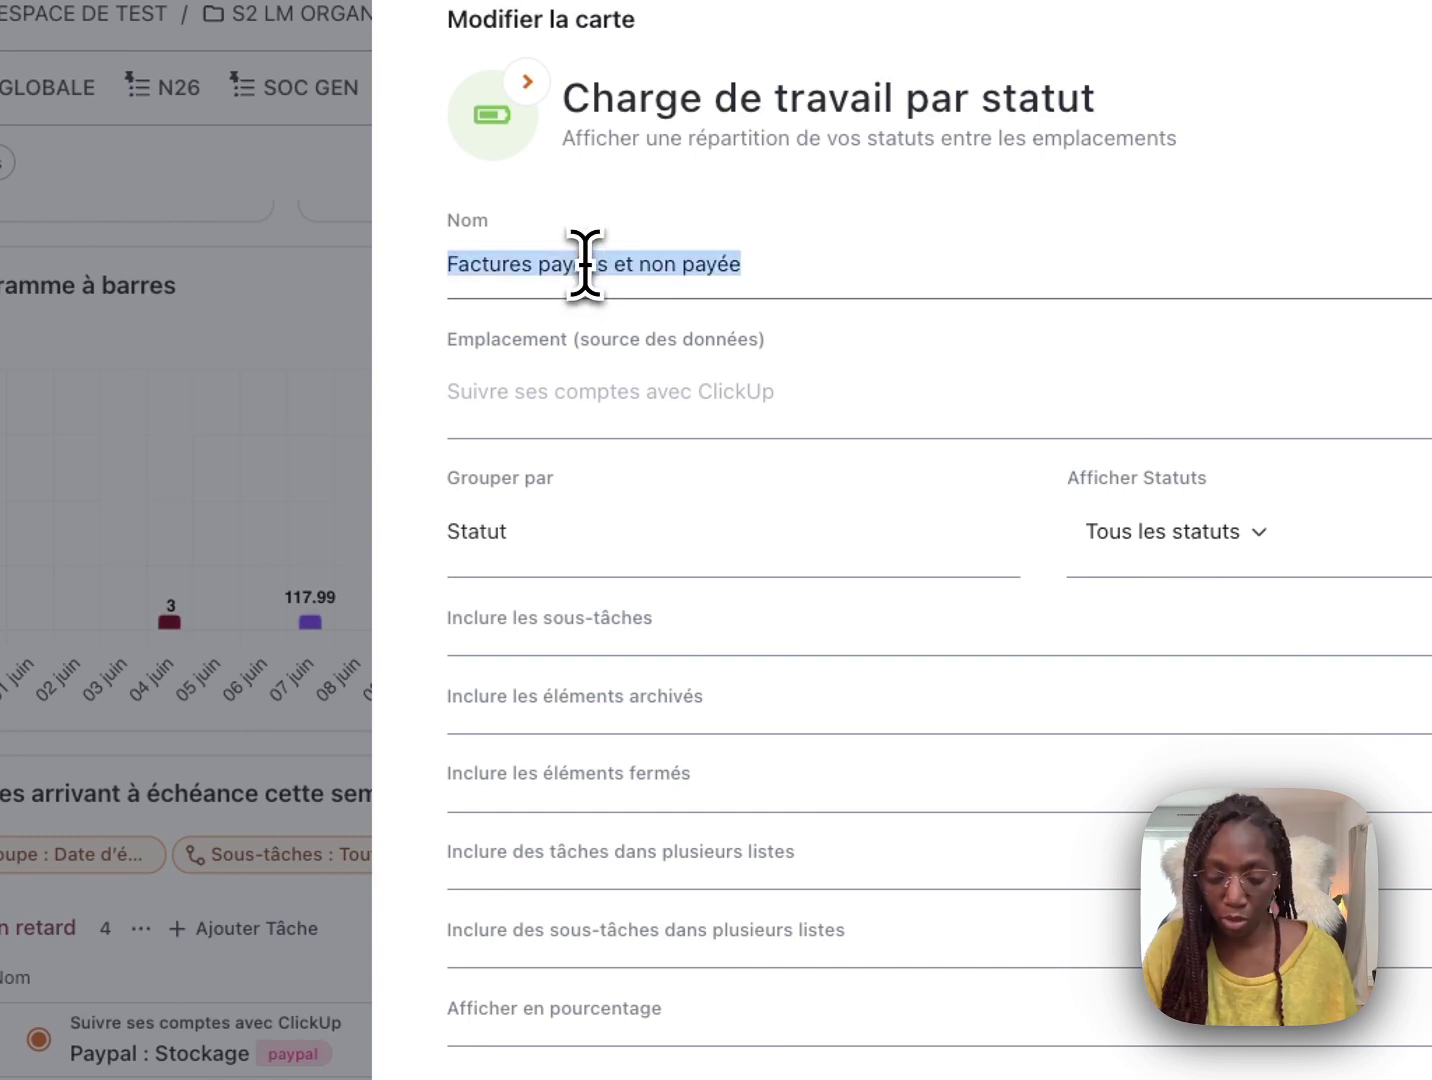
{"action": "type", "text": "Progression du paiement"}
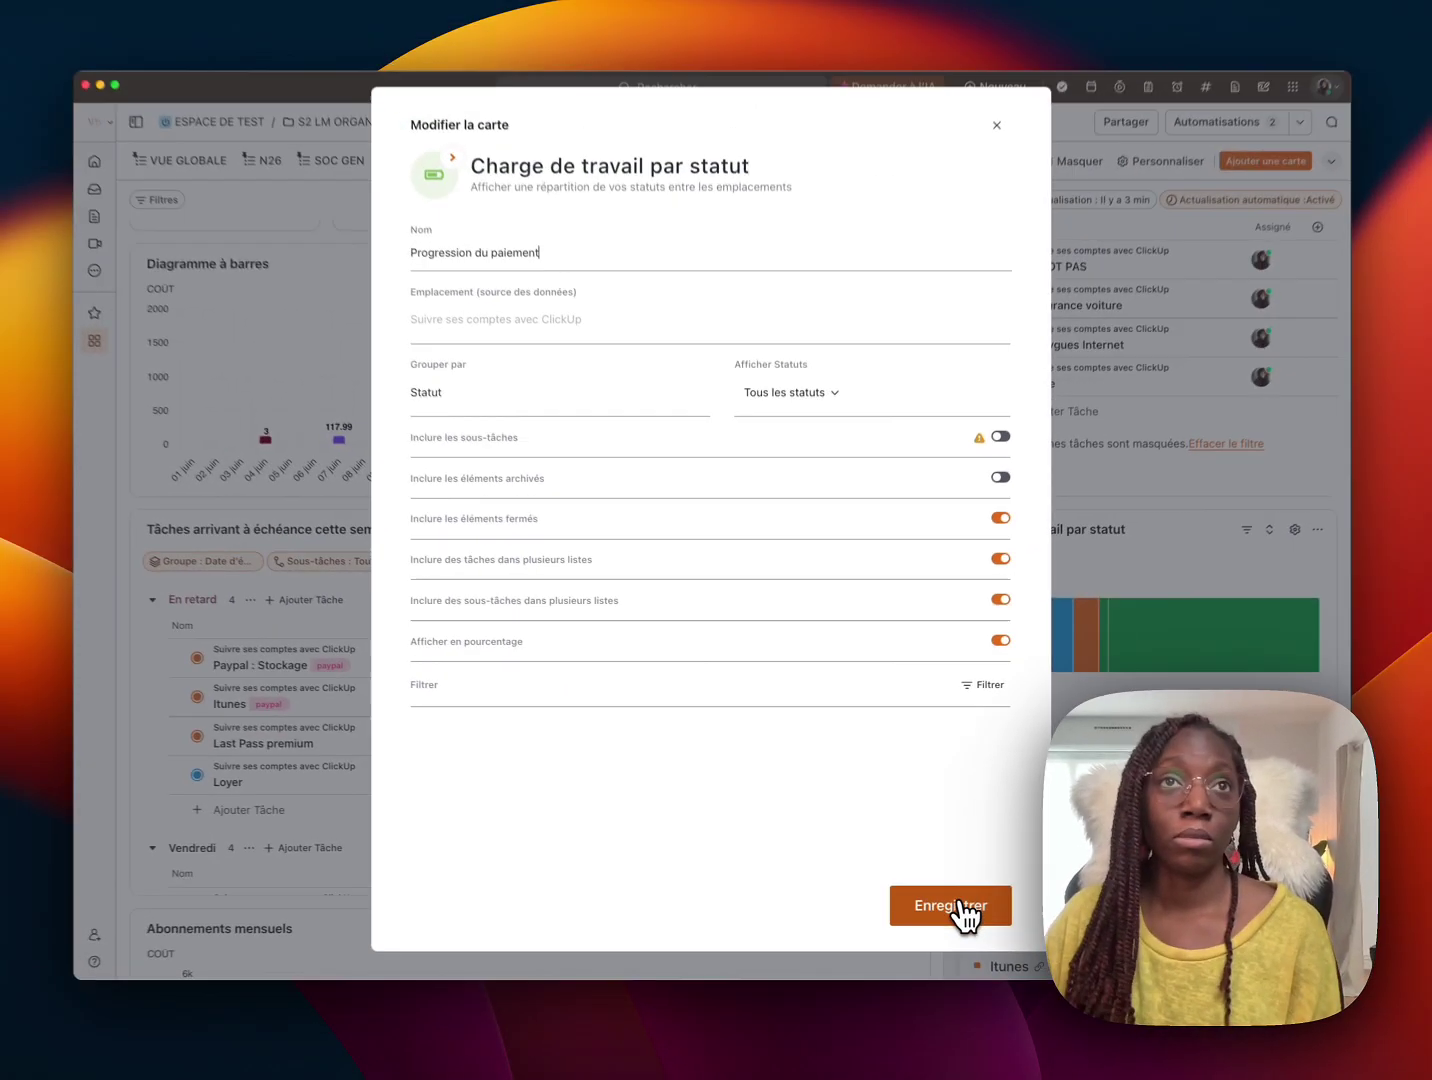
{"action": "left_click", "coordinate": [956, 906]}
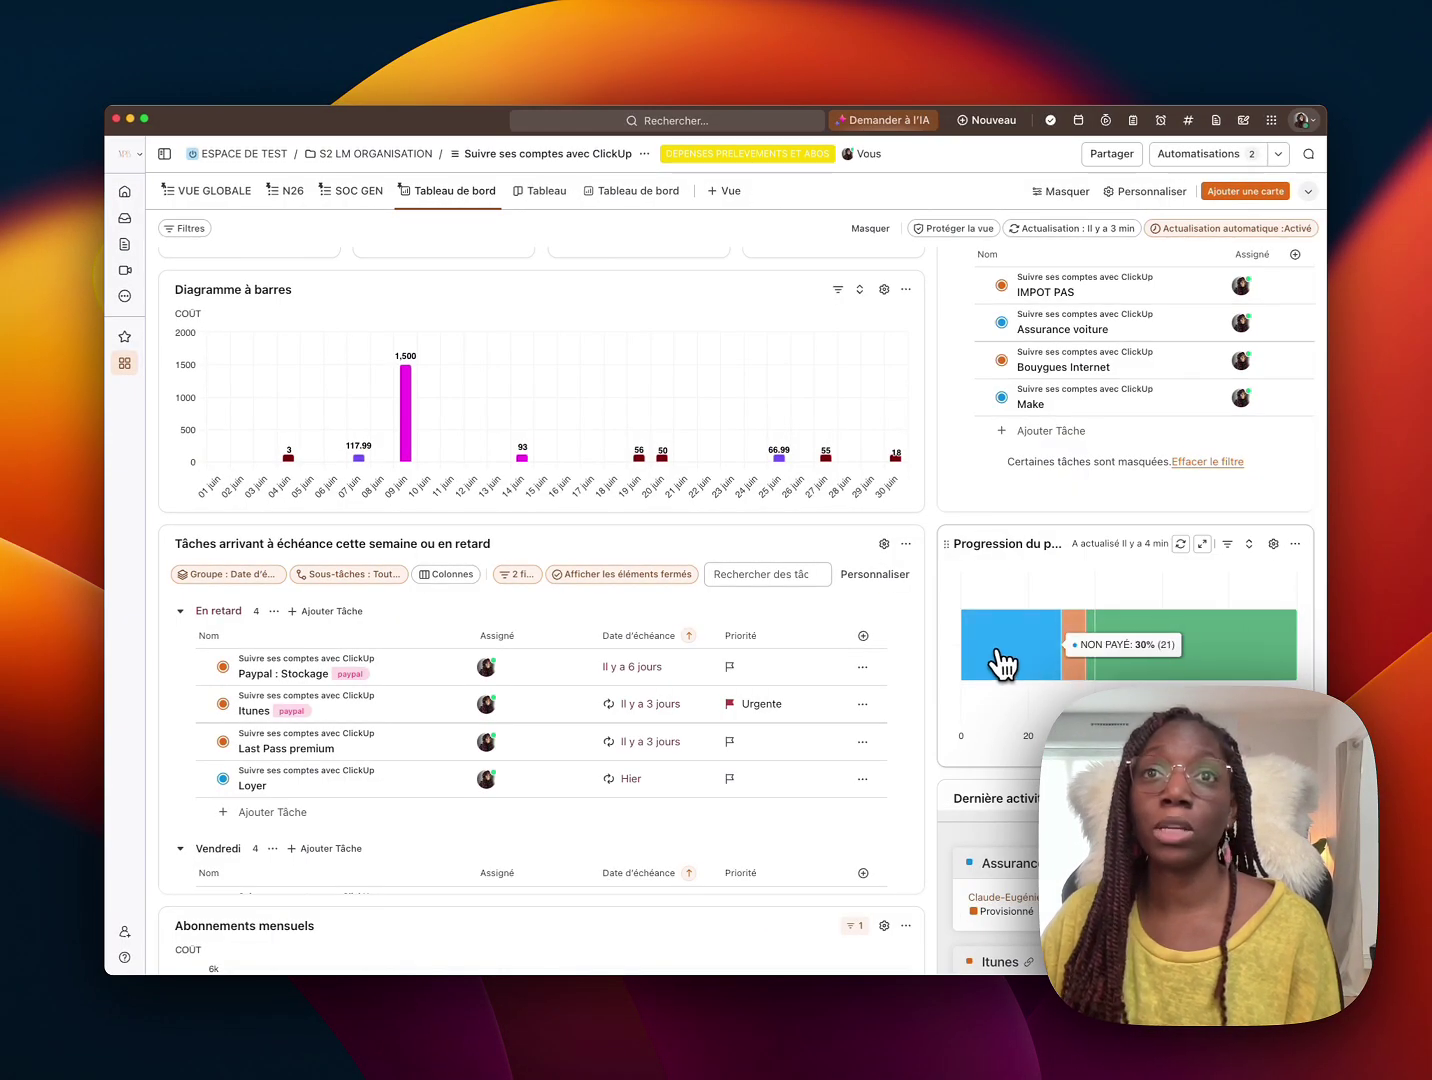
Examine the status shares in the Progression du paiement card, the tasks due Vendredi and the subscription charts
{"action": "mouse_move", "coordinate": [1190, 660]}
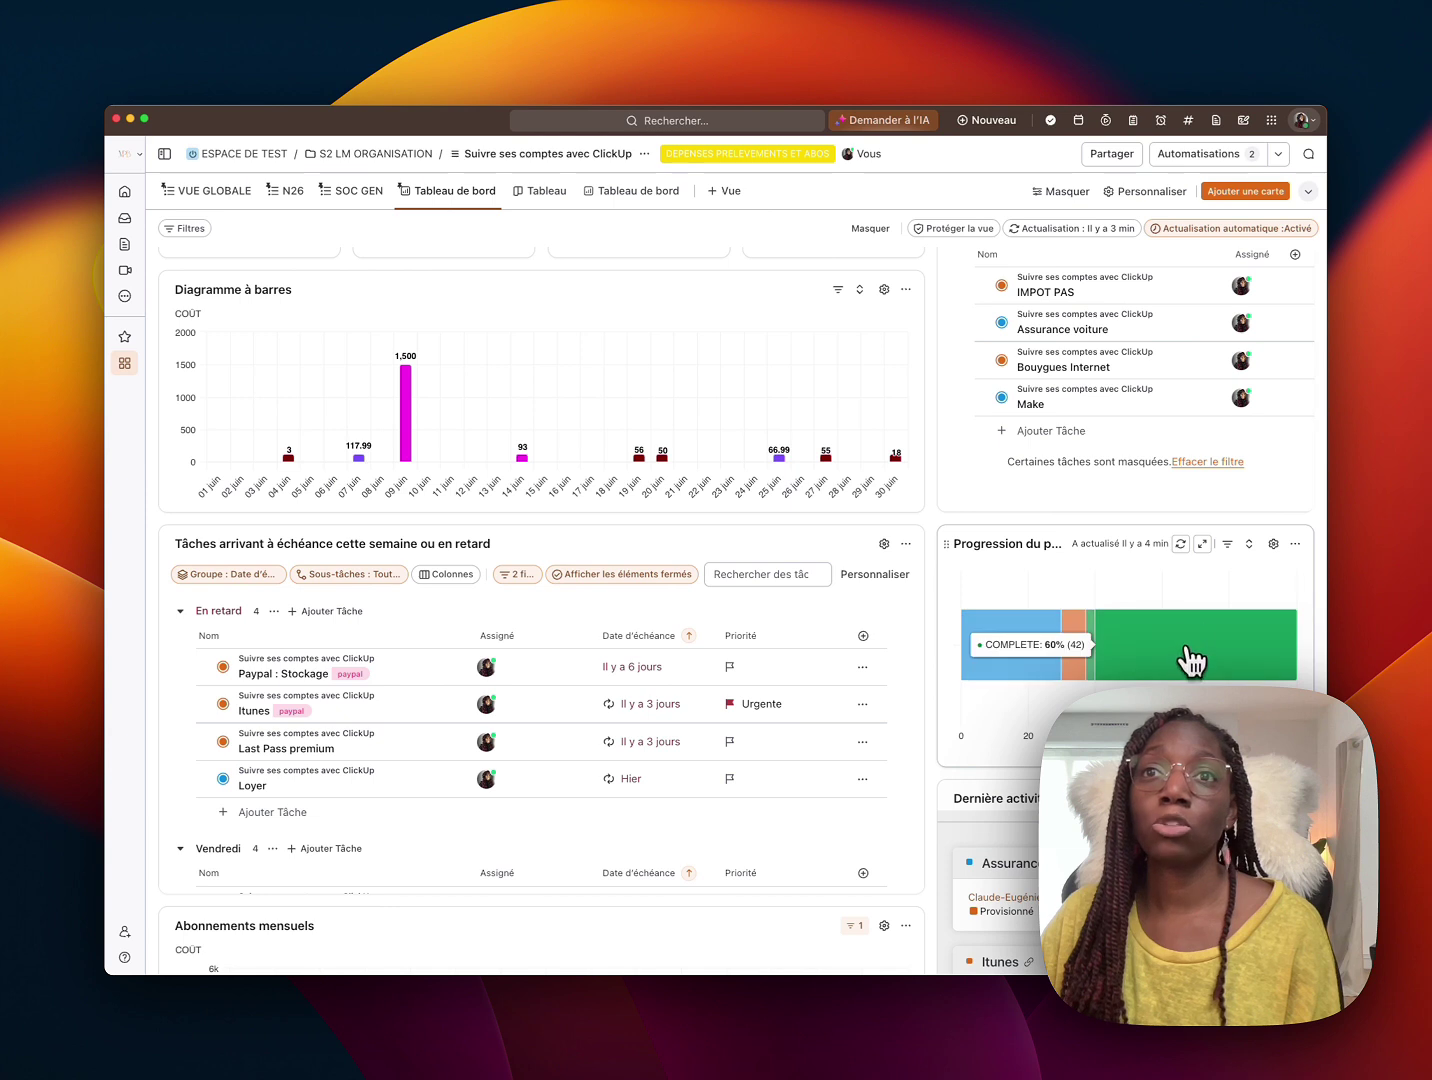
{"action": "mouse_move", "coordinate": [1046, 665]}
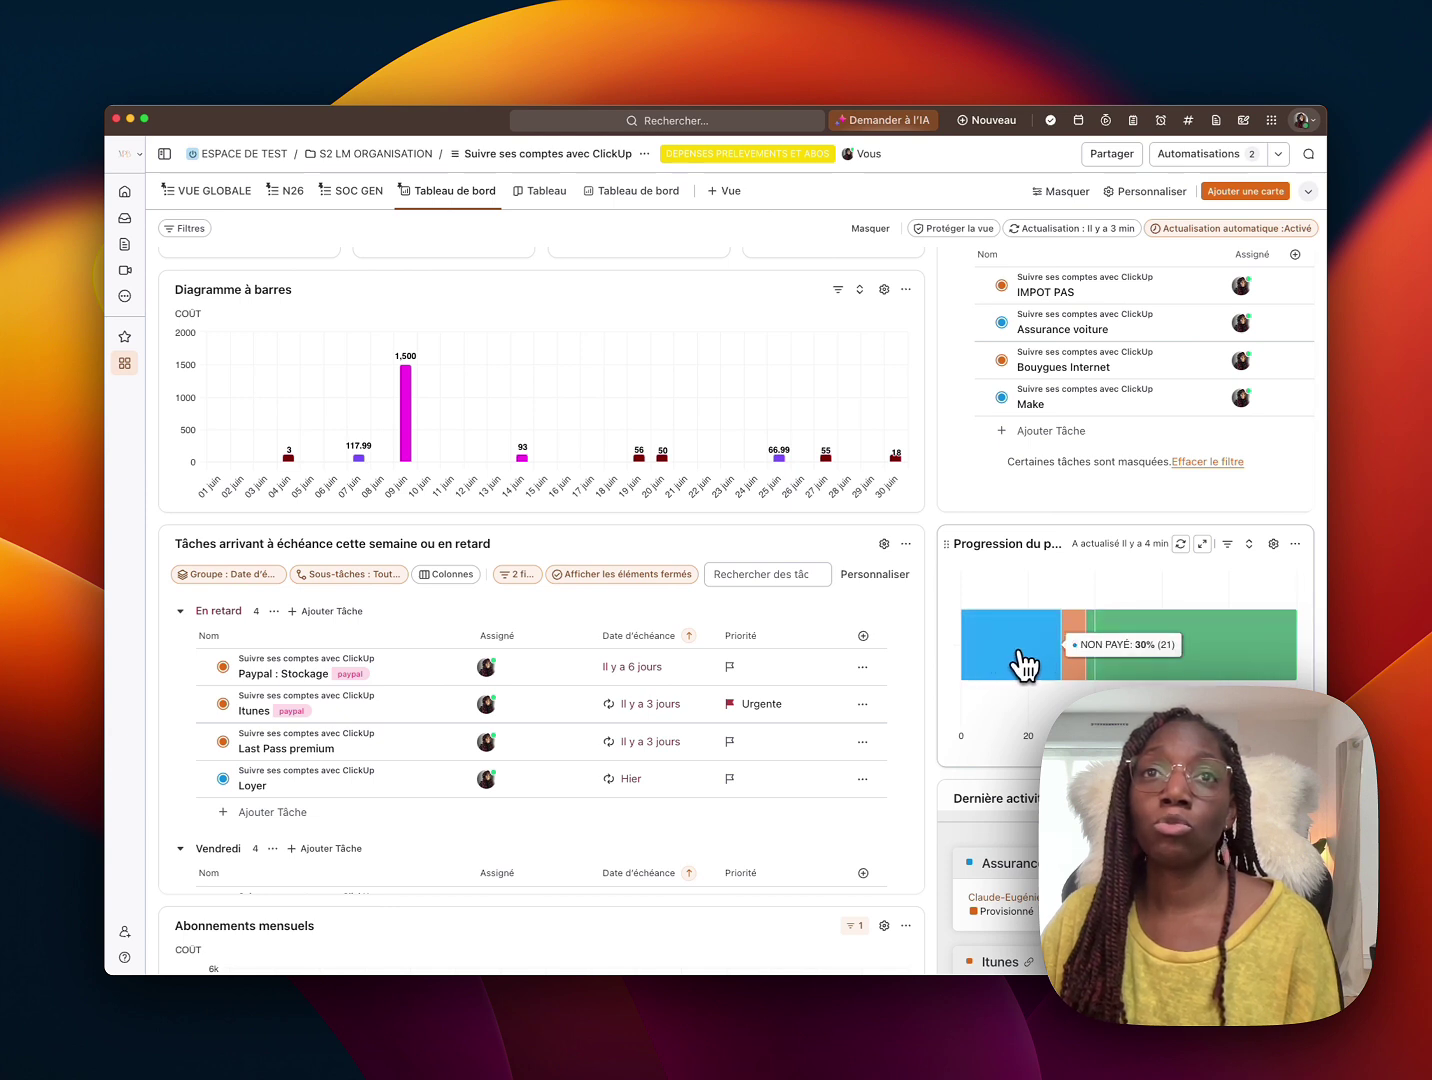
{"action": "mouse_move", "coordinate": [1122, 667]}
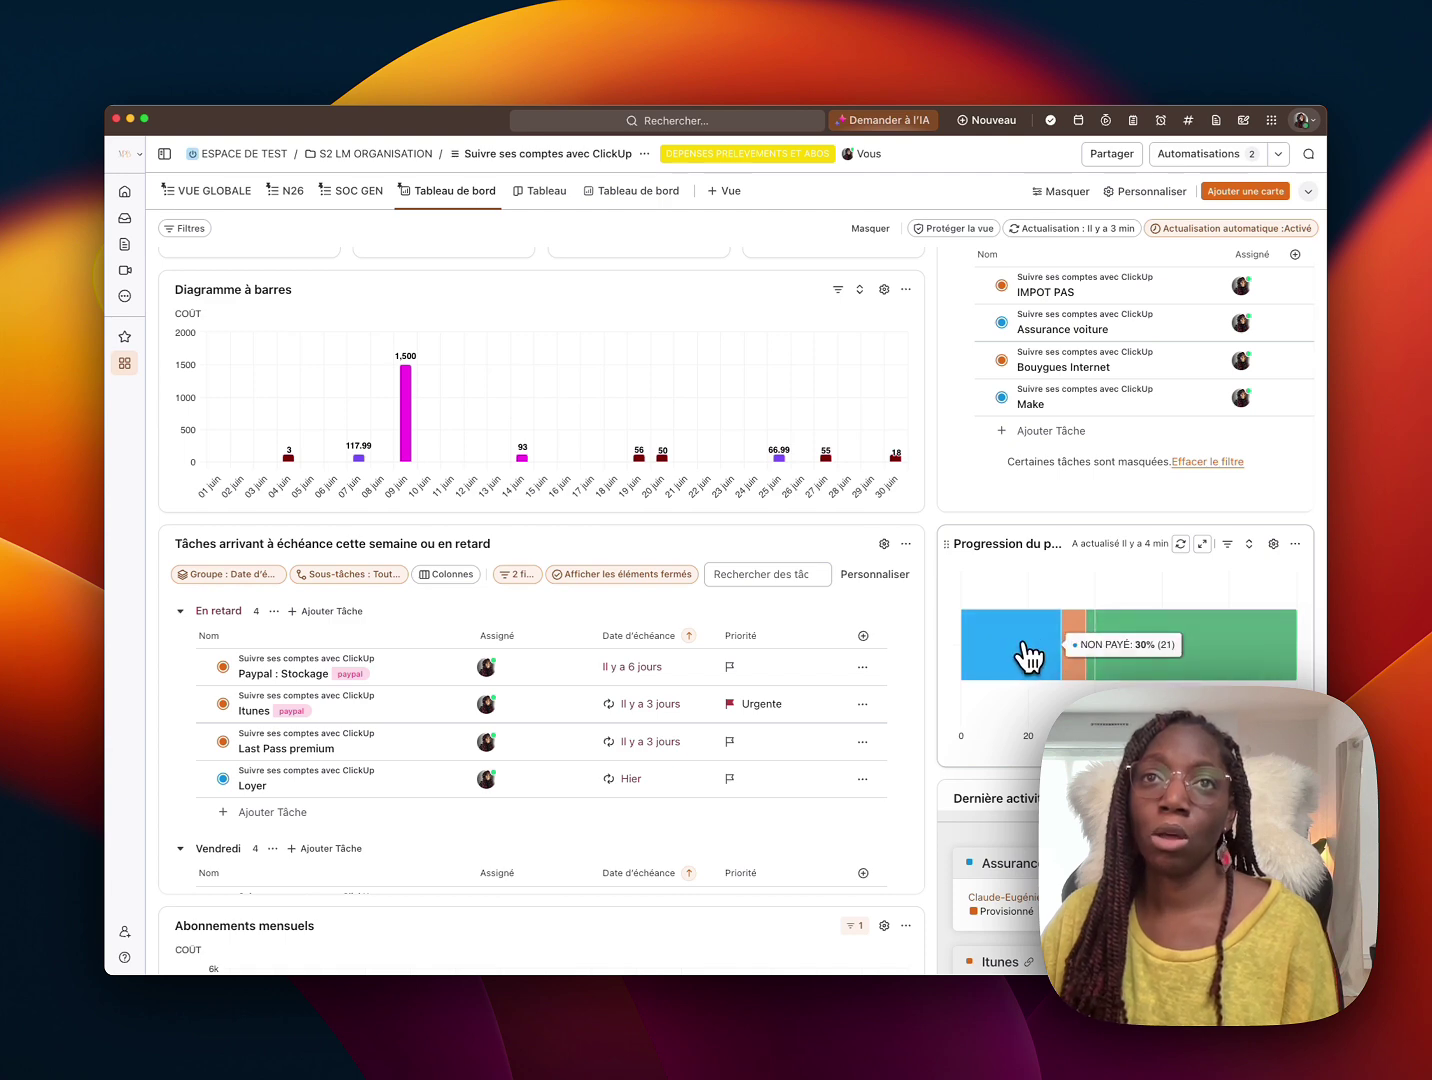
{"action": "scroll", "coordinate": [755, 851], "scroll_direction": "down", "scroll_amount": 3}
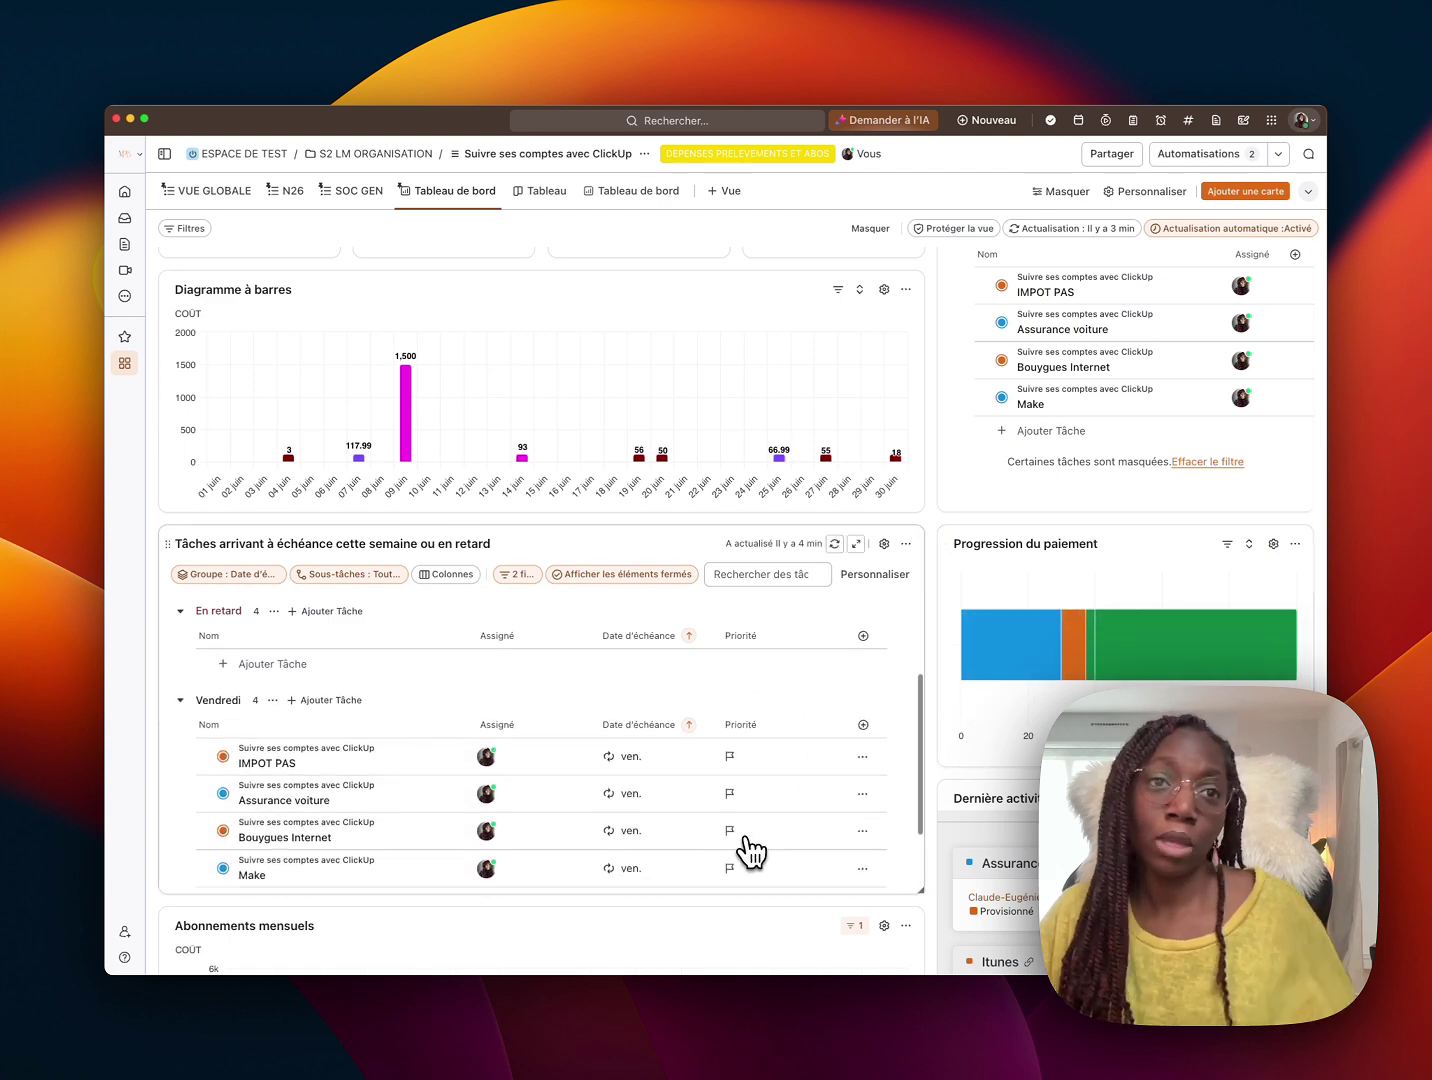
{"action": "scroll", "coordinate": [738, 930], "scroll_direction": "down", "scroll_amount": 5}
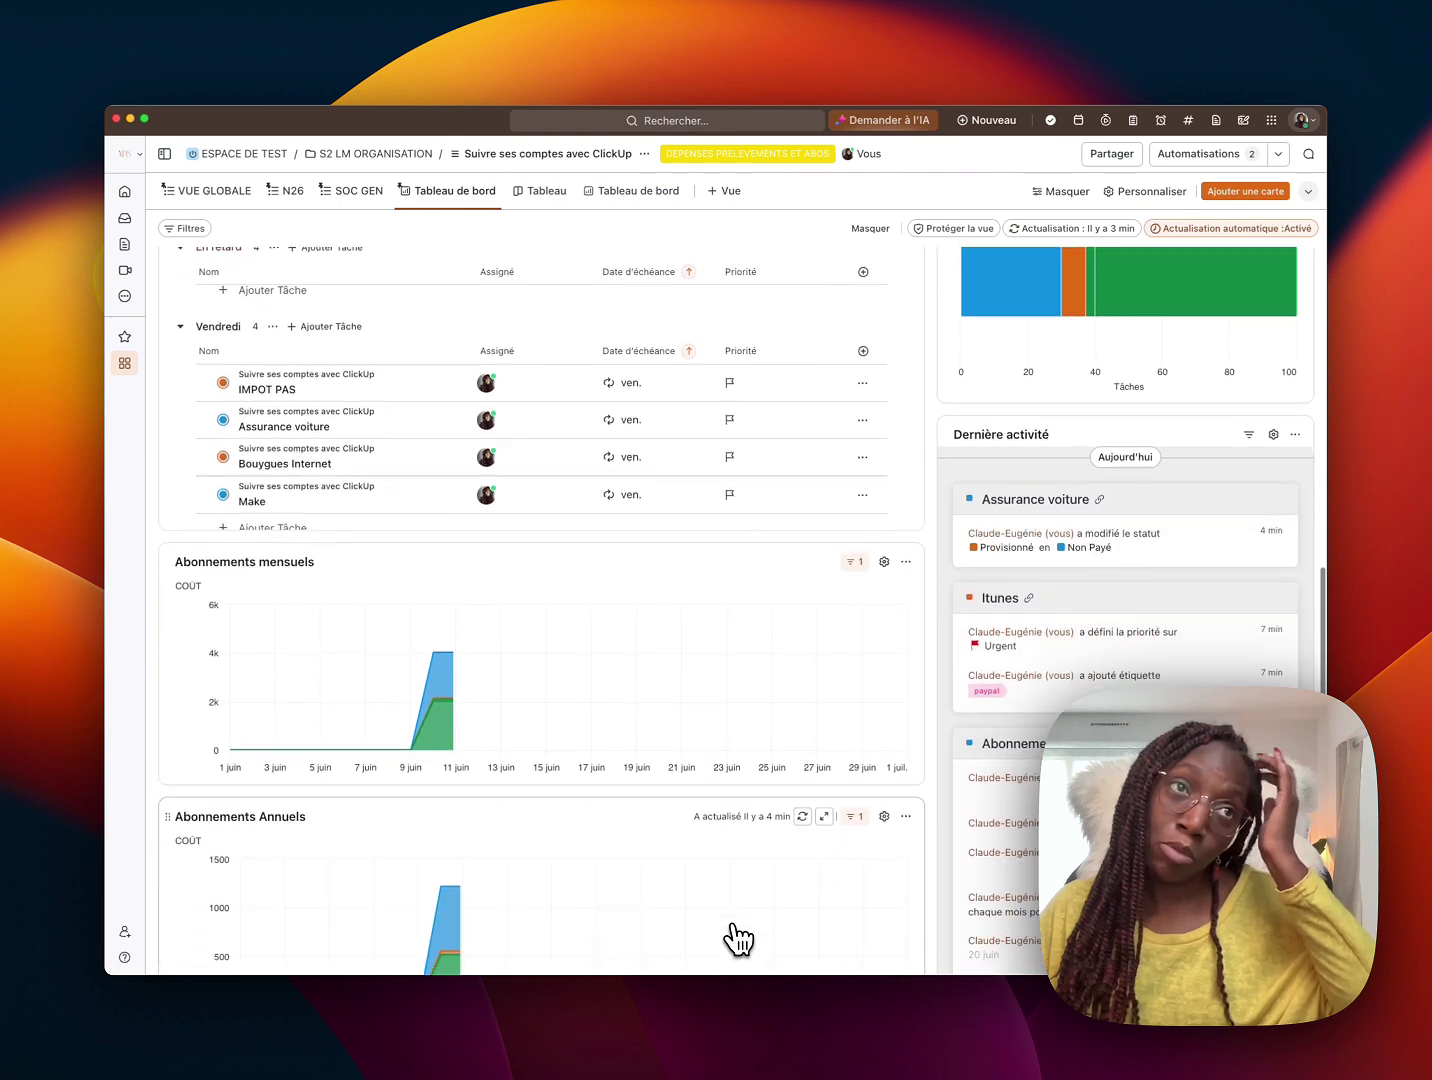
{"action": "scroll", "coordinate": [738, 940], "scroll_direction": "down", "scroll_amount": 1}
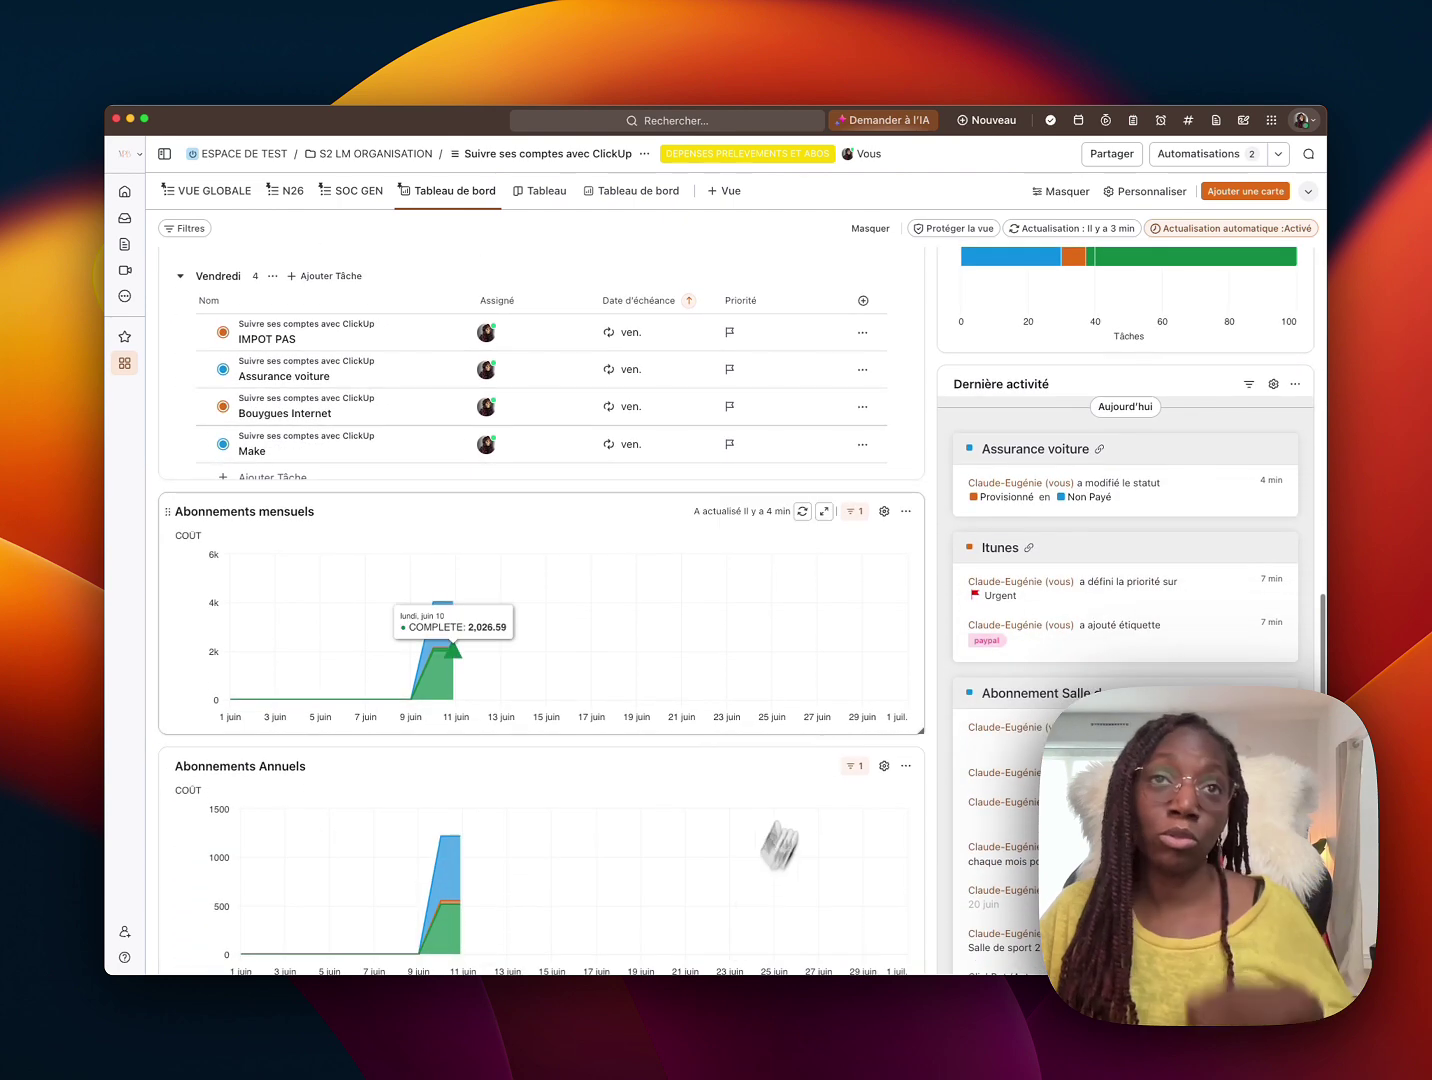
Turn off stacking on the Abonnements mensuels line chart, check its PERIODICITE filter set to MENSUEL, and save the card
{"action": "left_click", "coordinate": [884, 512]}
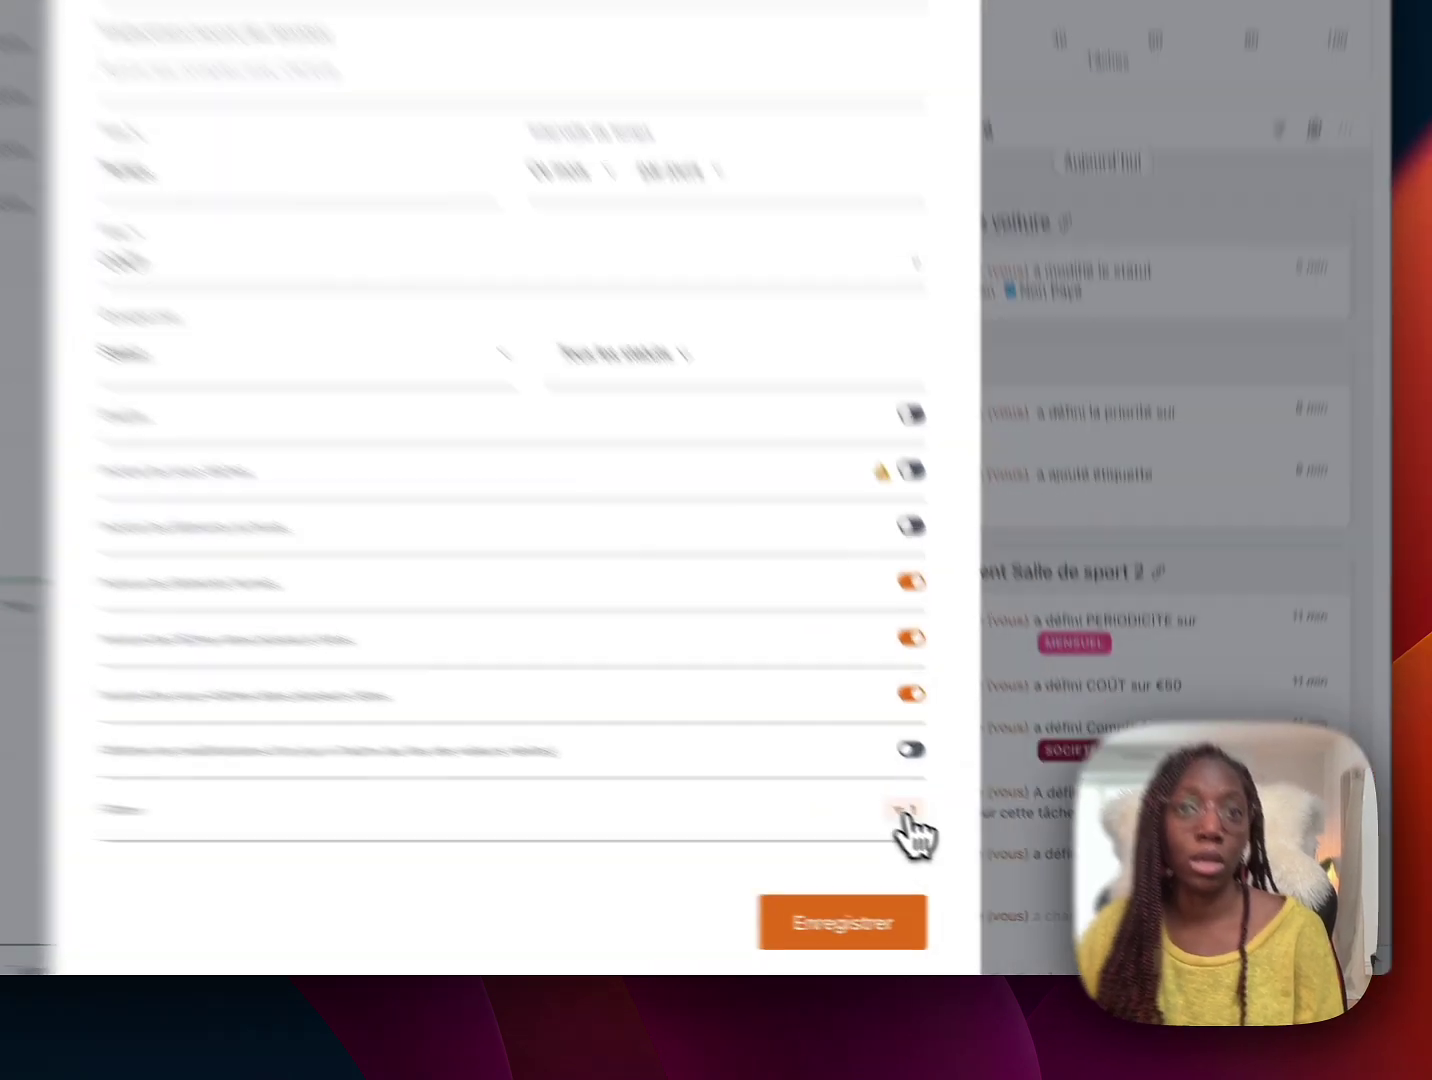
{"action": "left_click", "coordinate": [905, 812]}
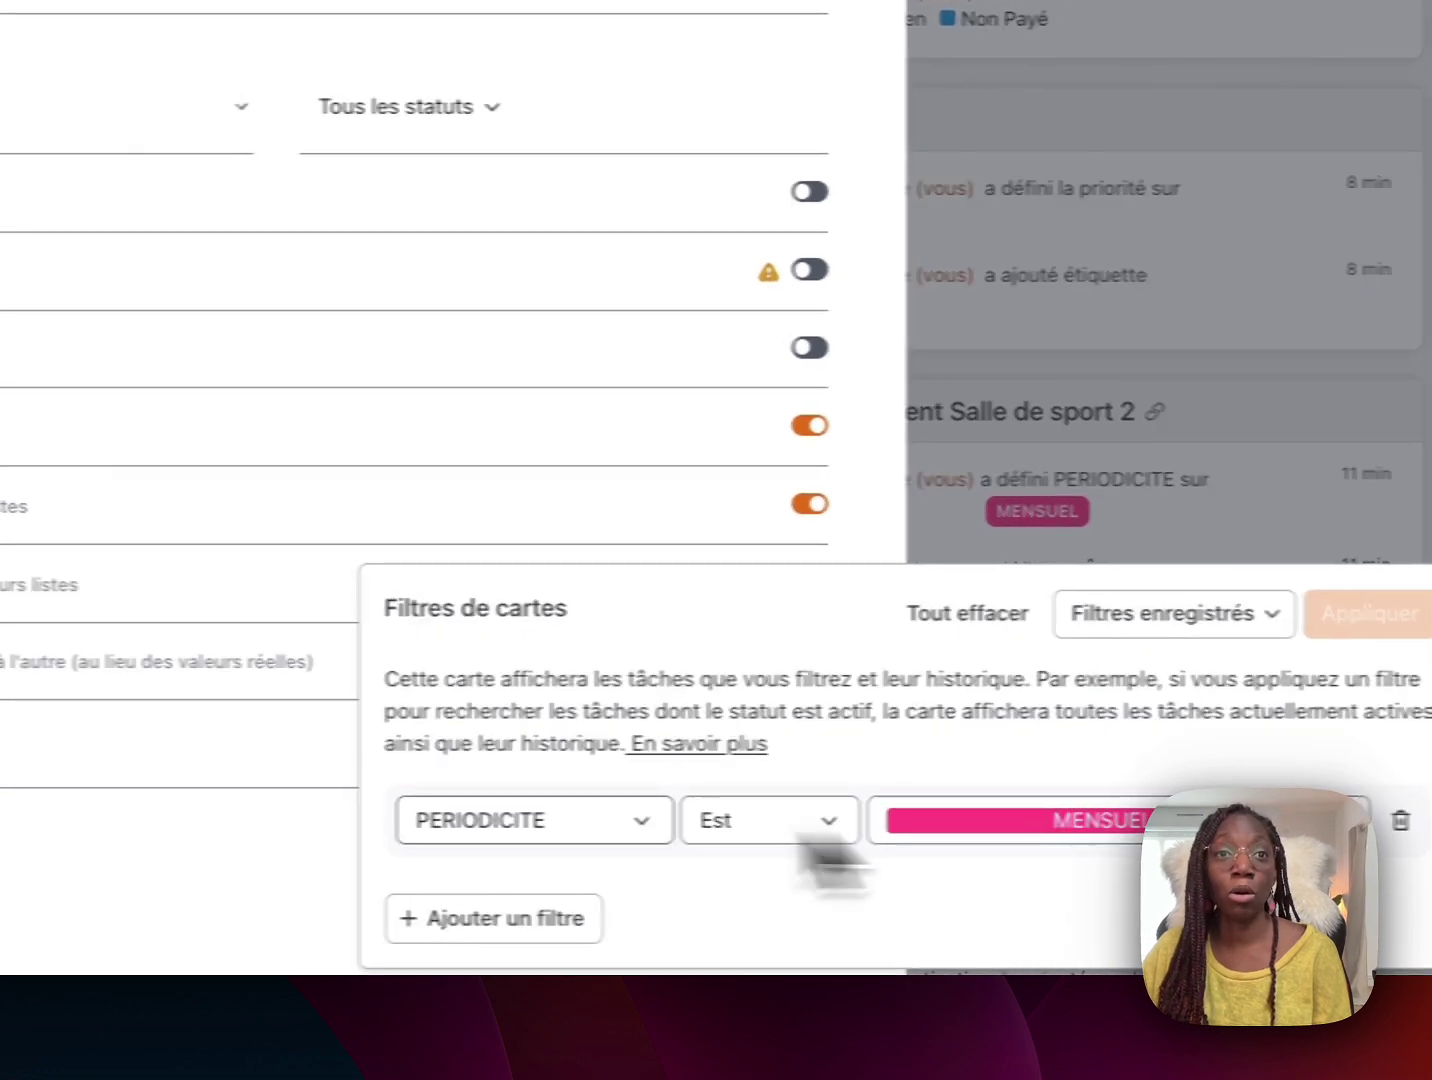
{"action": "left_click", "coordinate": [194, 852]}
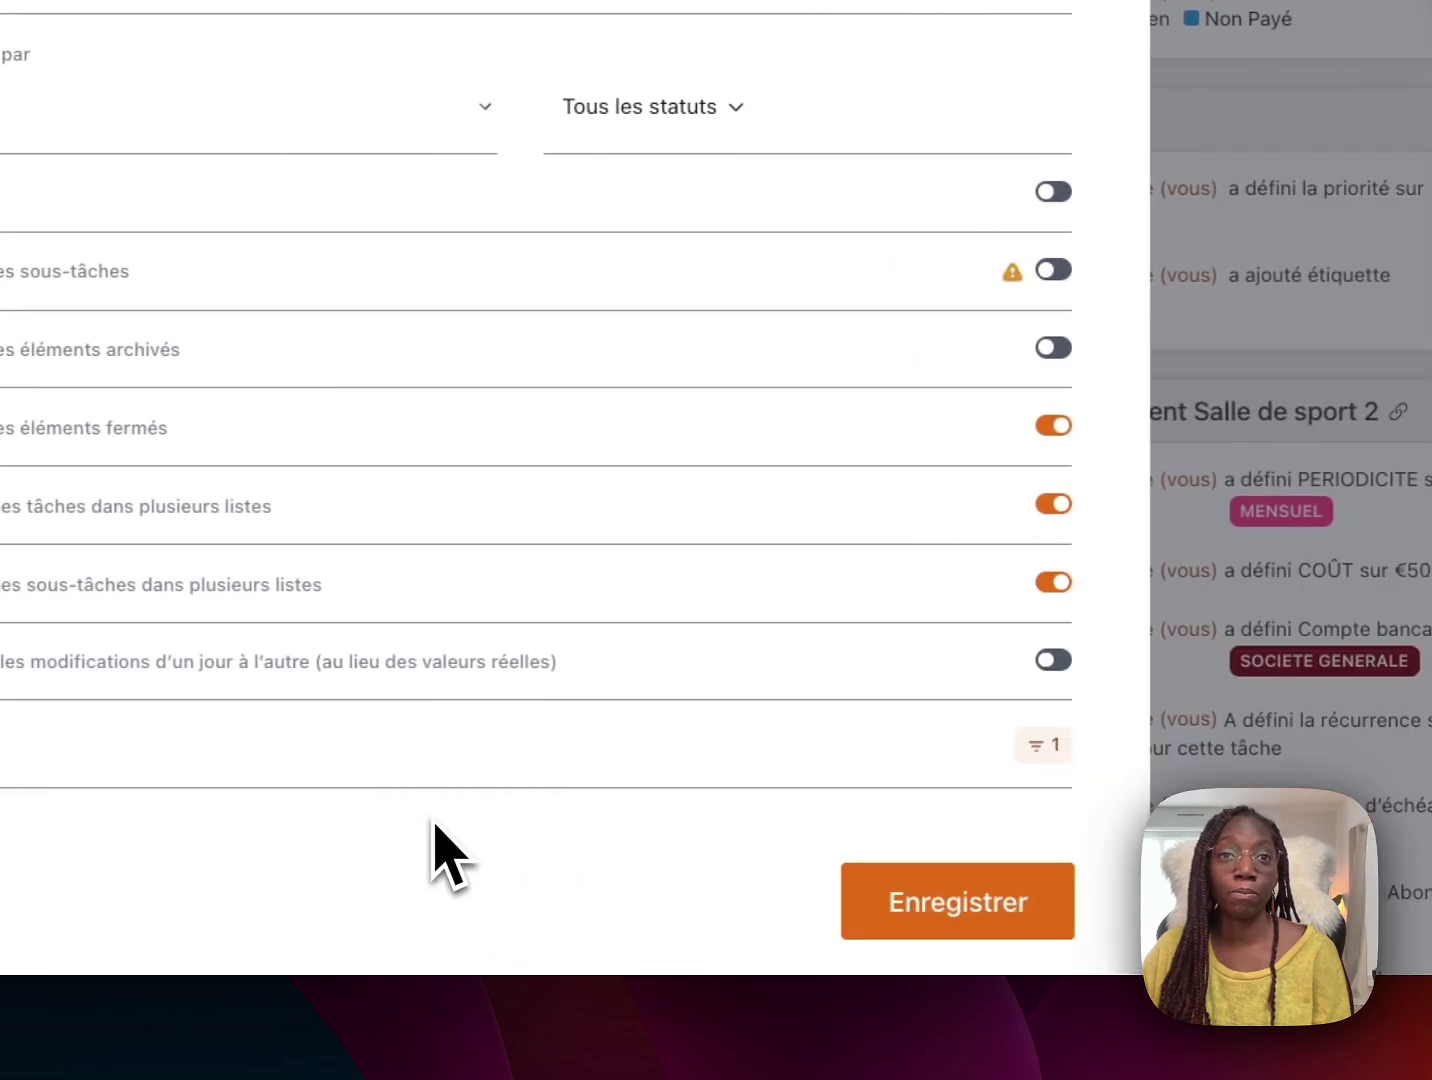
{"action": "left_click", "coordinate": [1003, 928]}
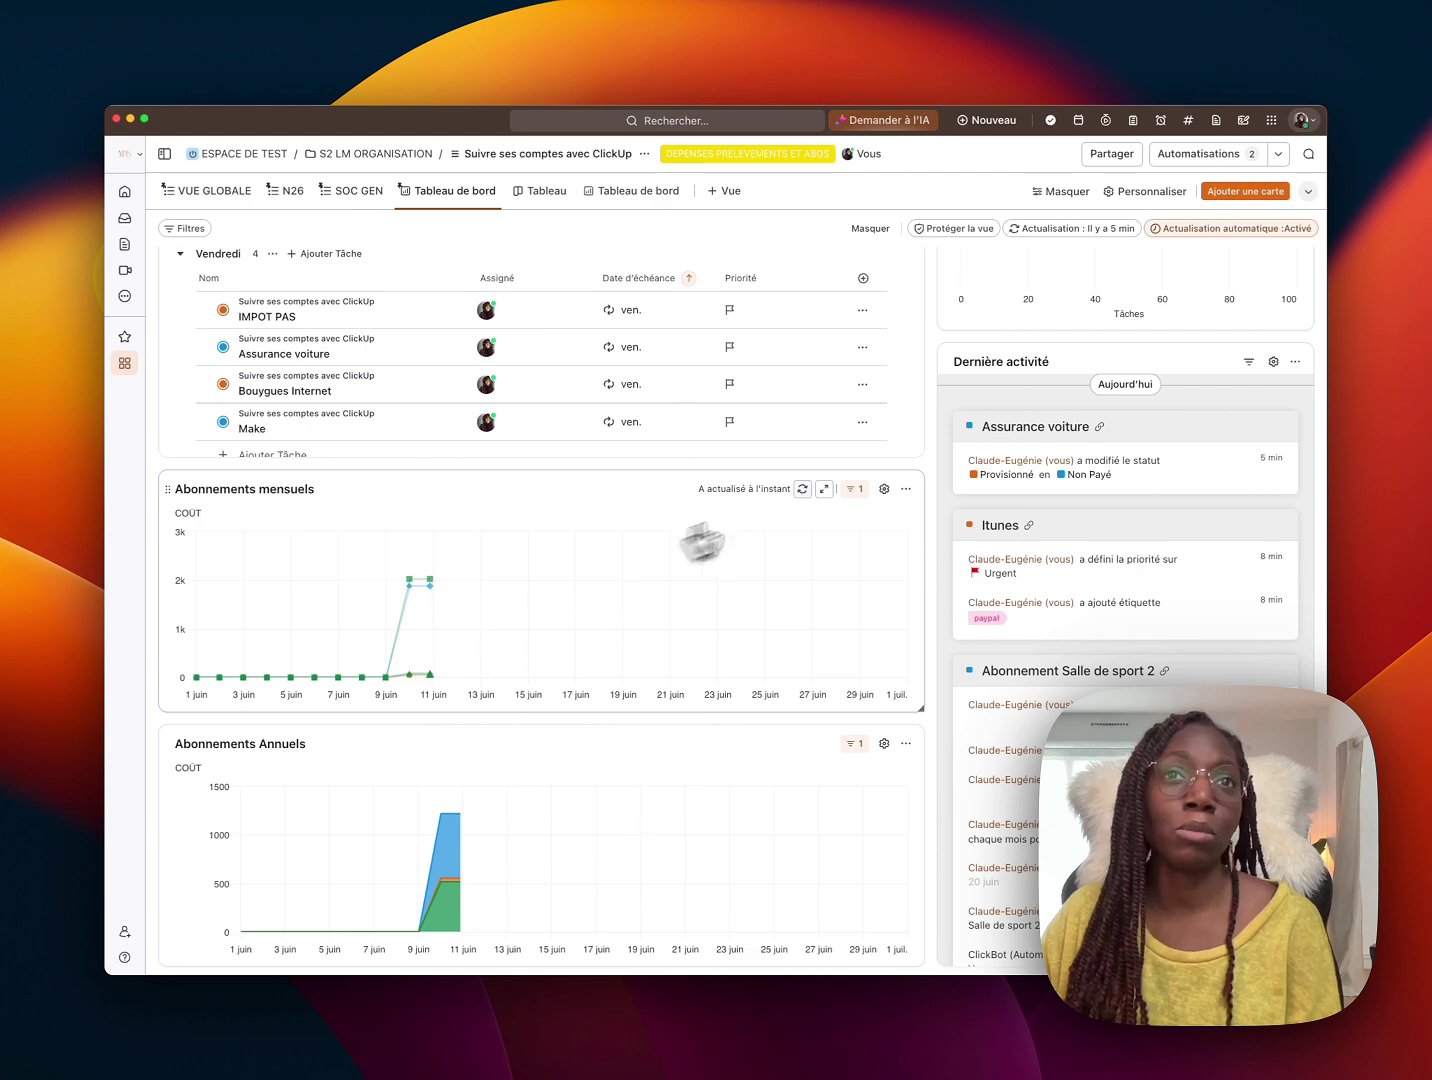
Turn the Empilé option of the Abonnements mensuels chart back on and save the card
{"action": "left_click", "coordinate": [884, 489]}
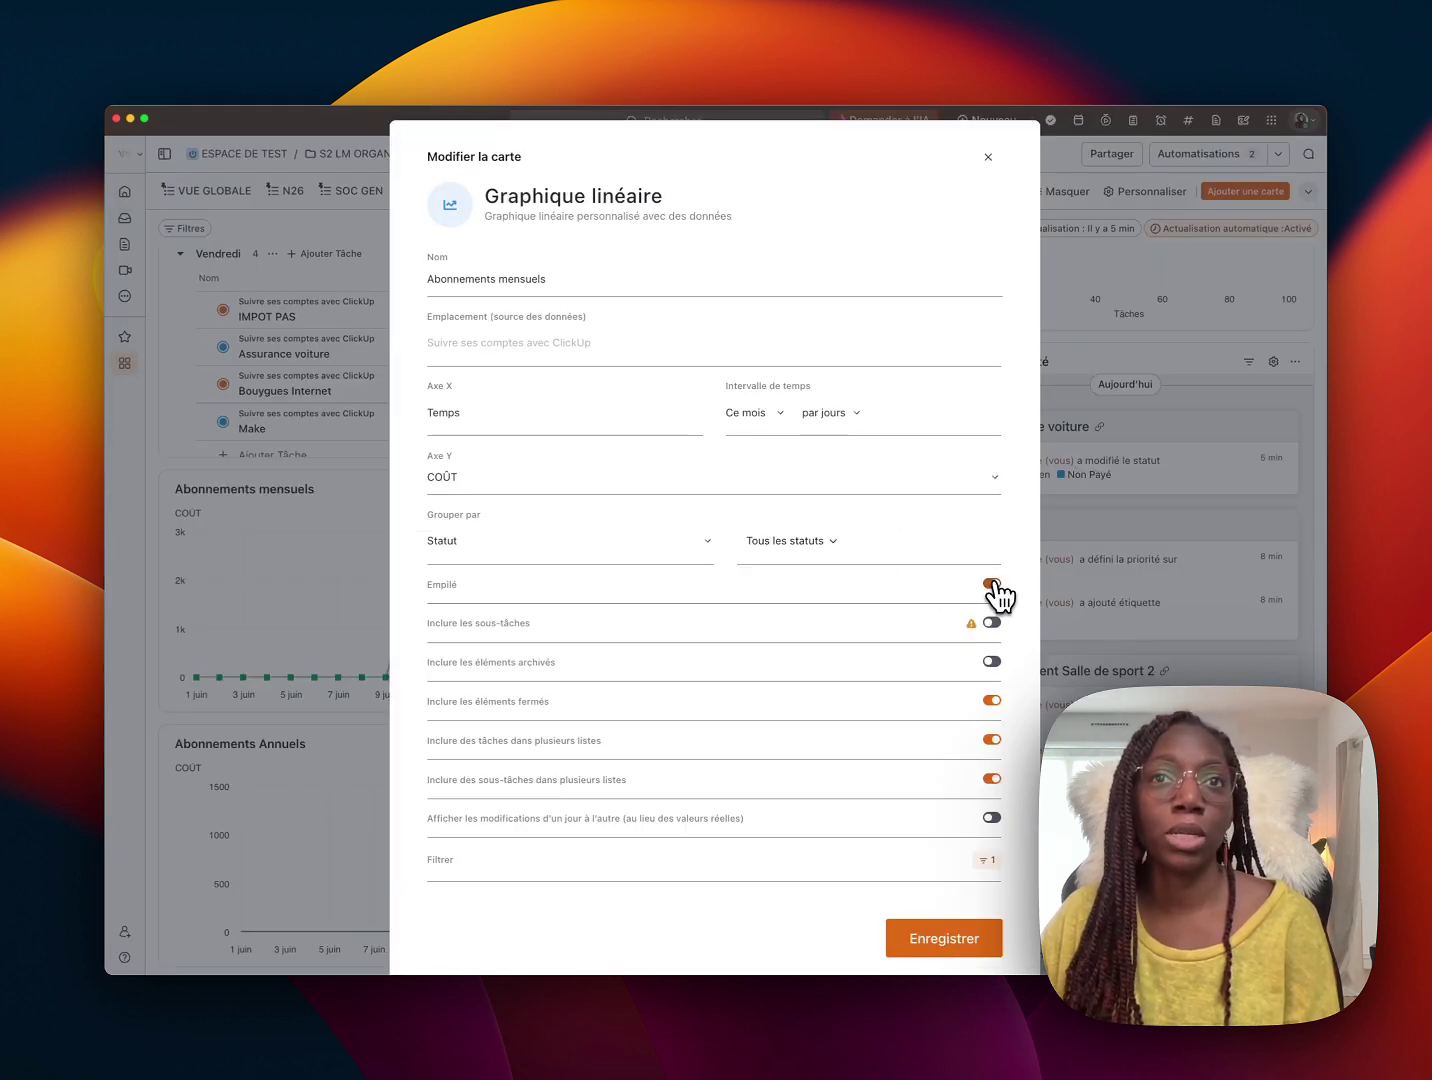
{"action": "left_click", "coordinate": [944, 937]}
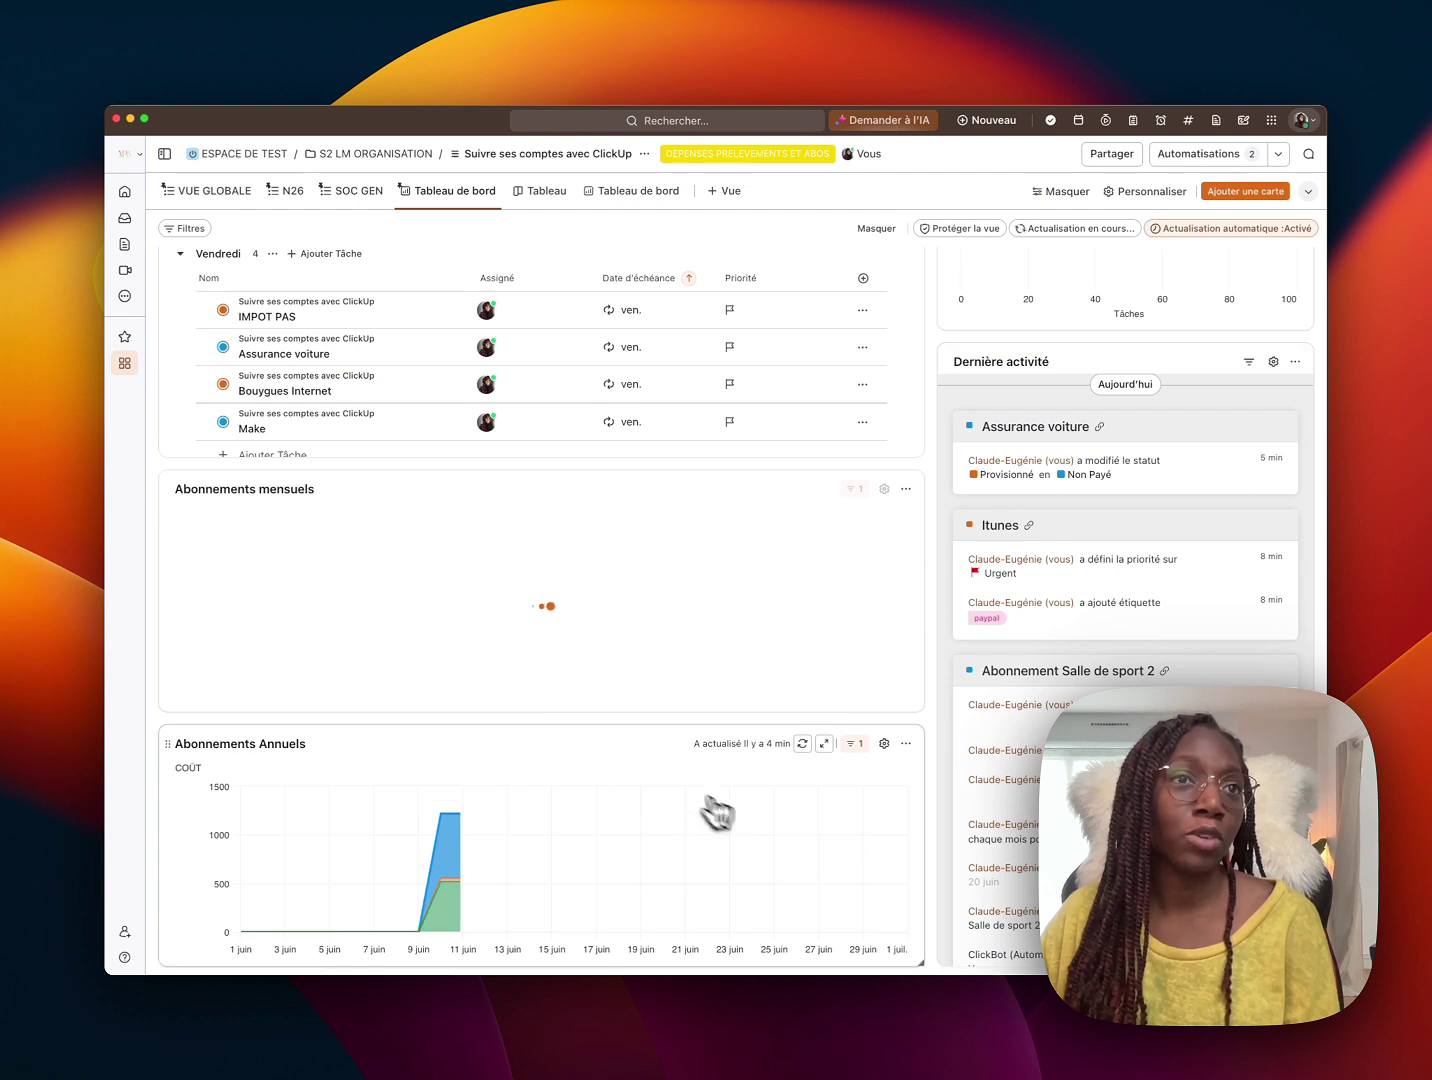
Compare the status amounts in the annual and monthly subscription charts, and check the tasks behind the monthly Non Payé area at 10 juin
{"action": "mouse_move", "coordinate": [457, 857]}
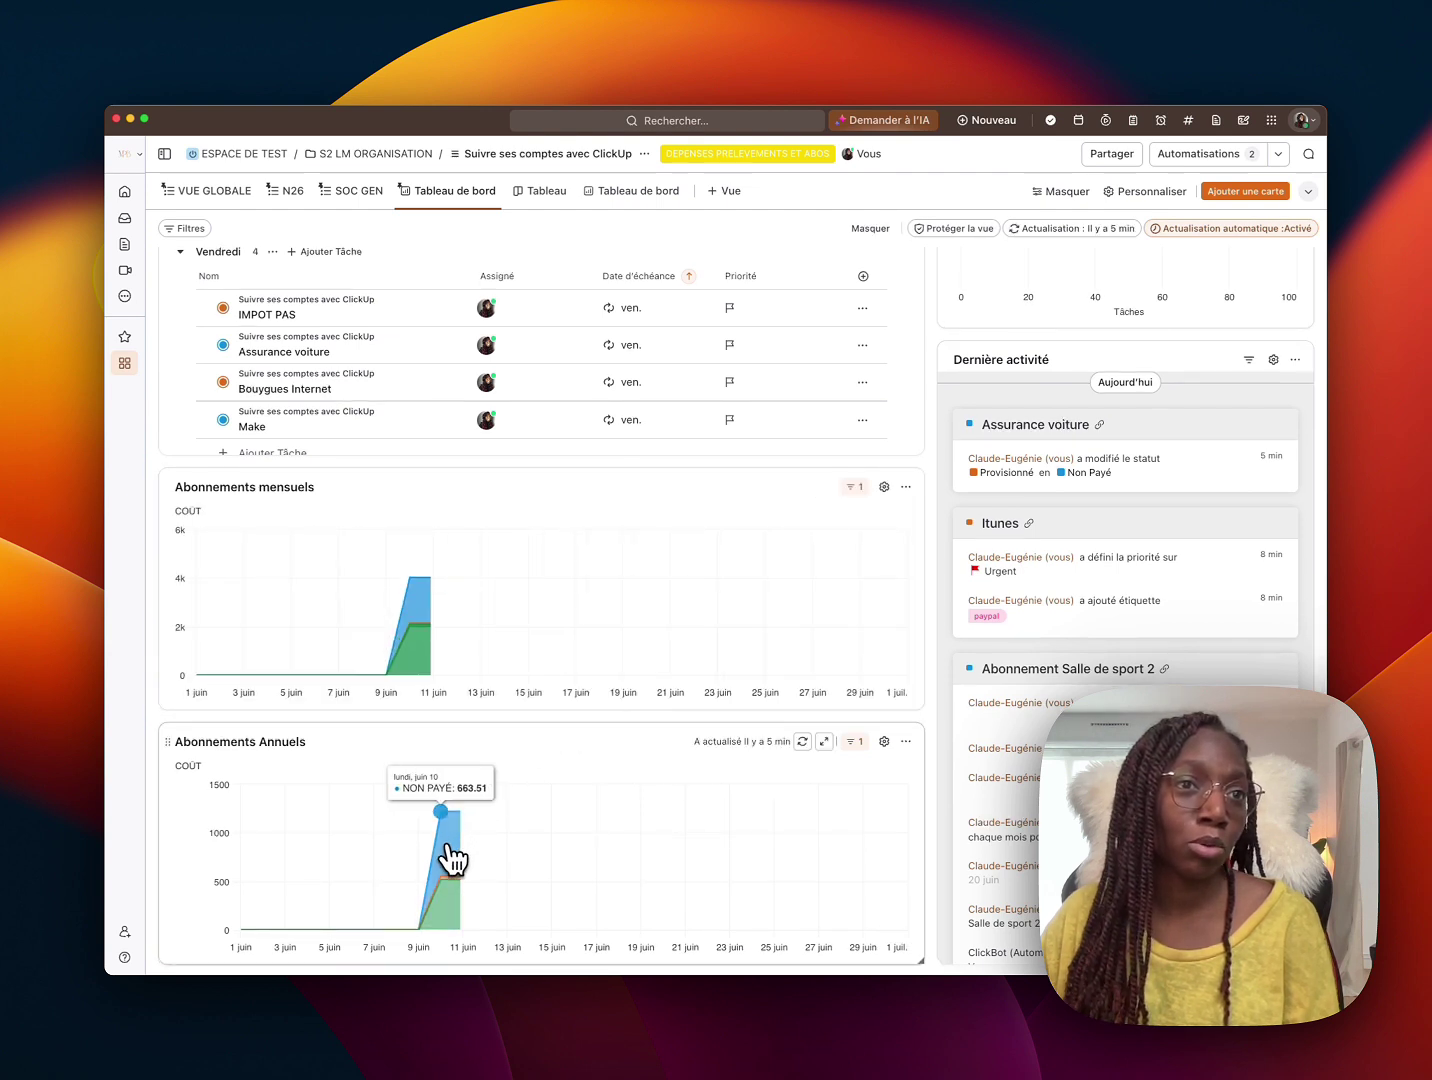
{"action": "mouse_move", "coordinate": [432, 608]}
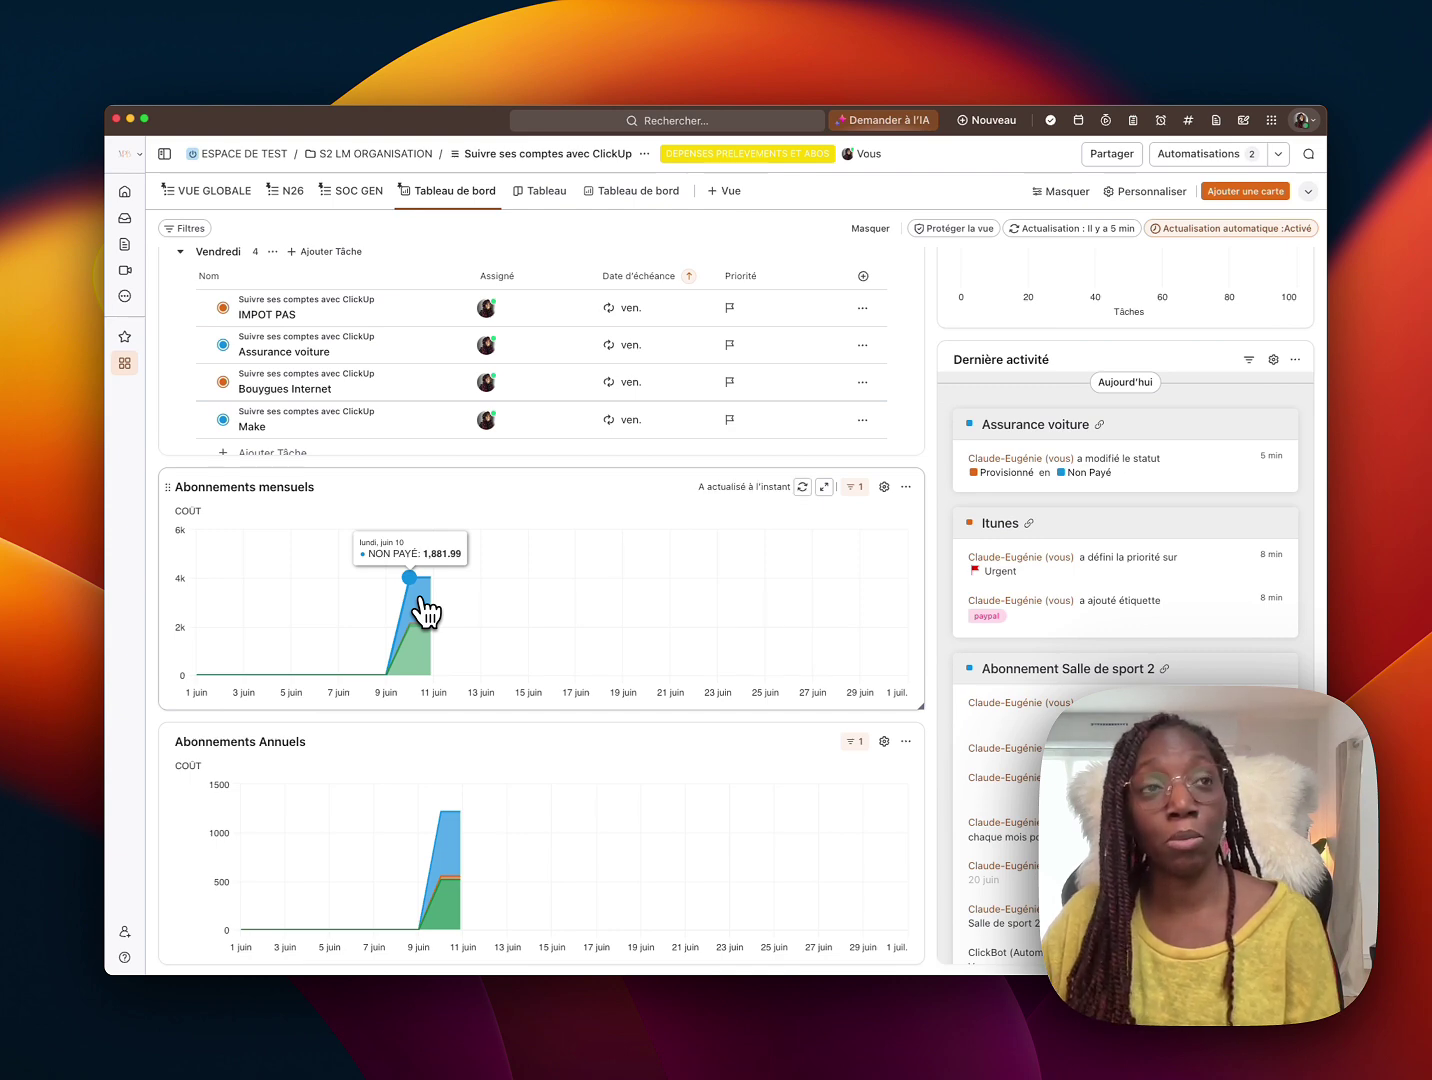
{"action": "mouse_move", "coordinate": [424, 648]}
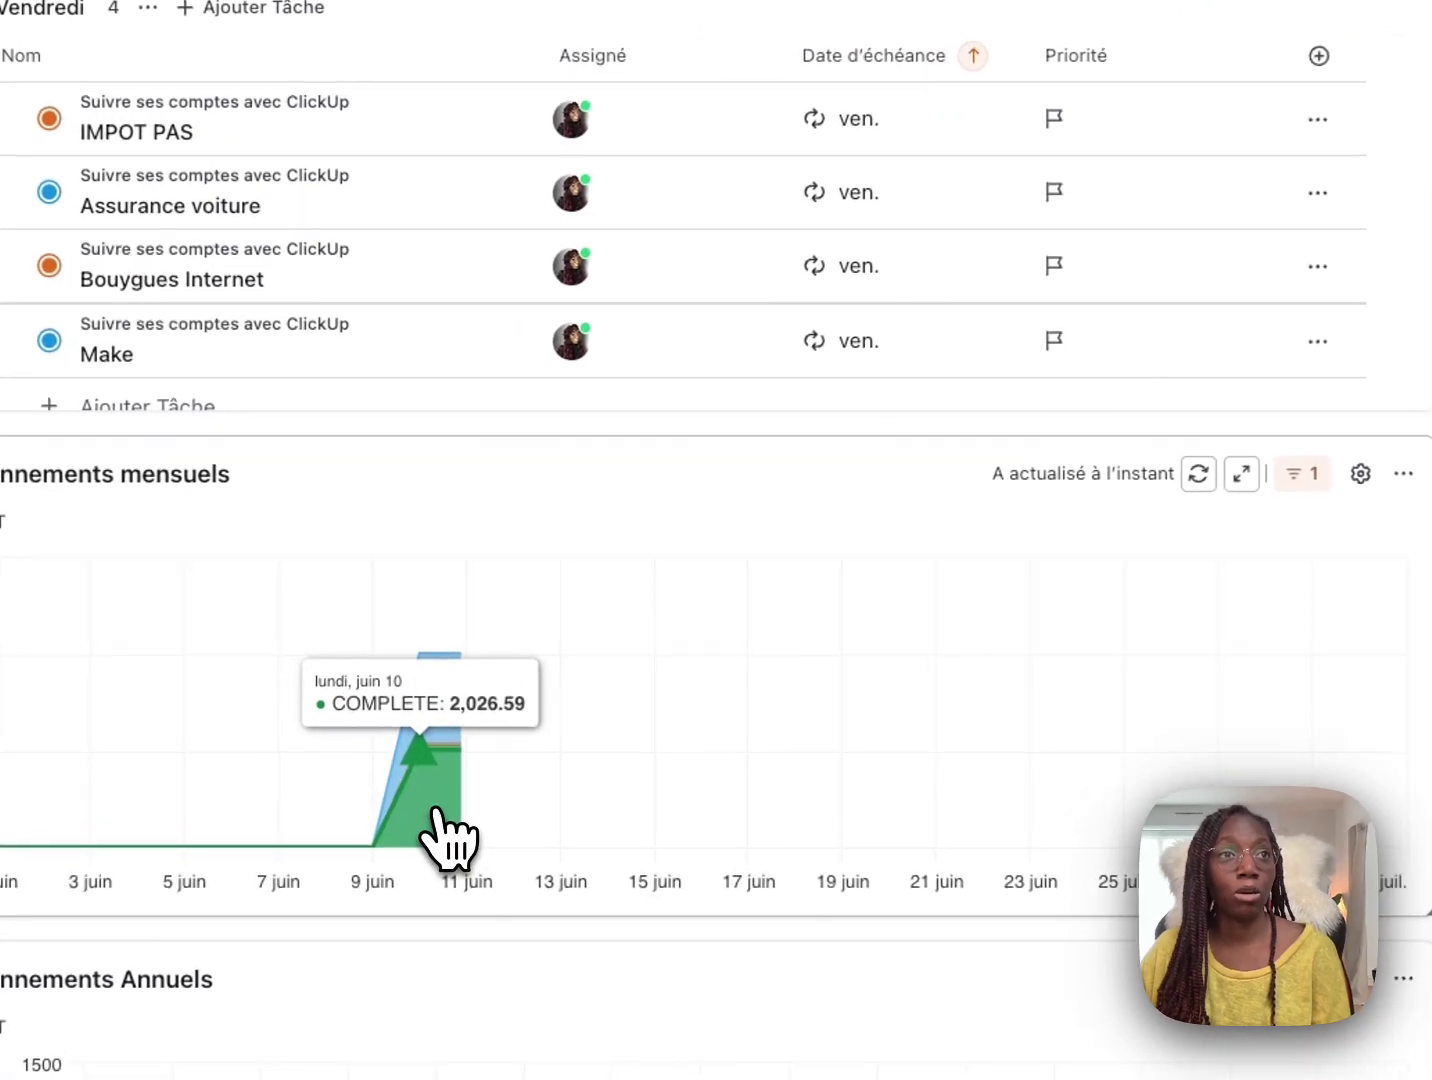
{"action": "mouse_move", "coordinate": [473, 706]}
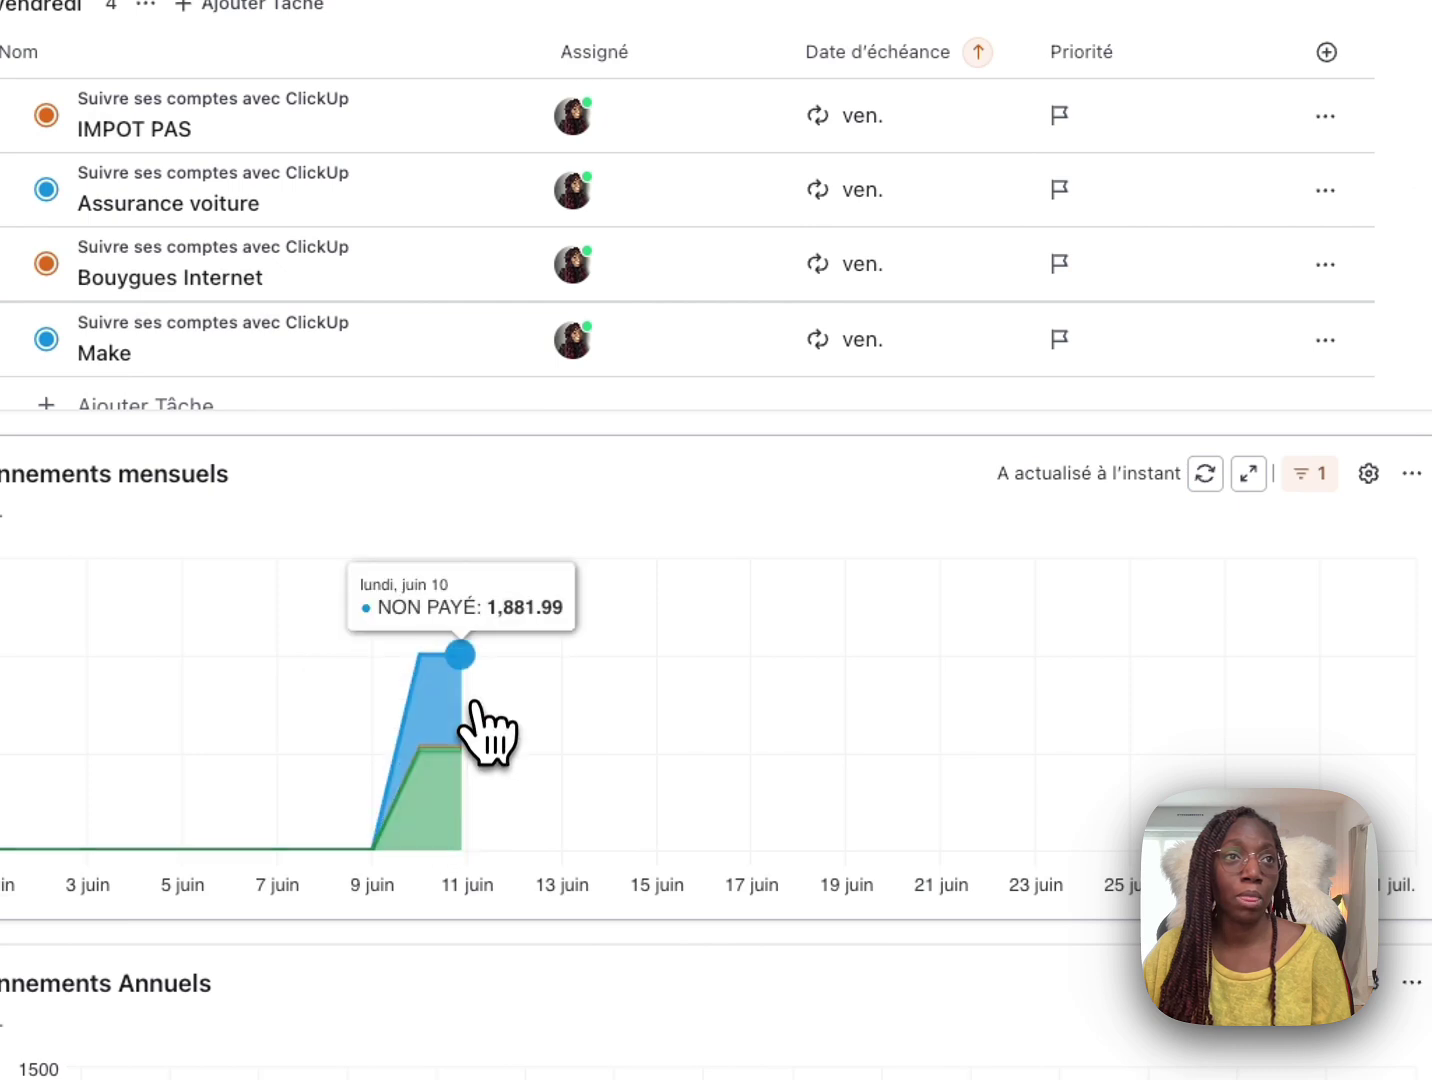
{"action": "left_click", "coordinate": [426, 671]}
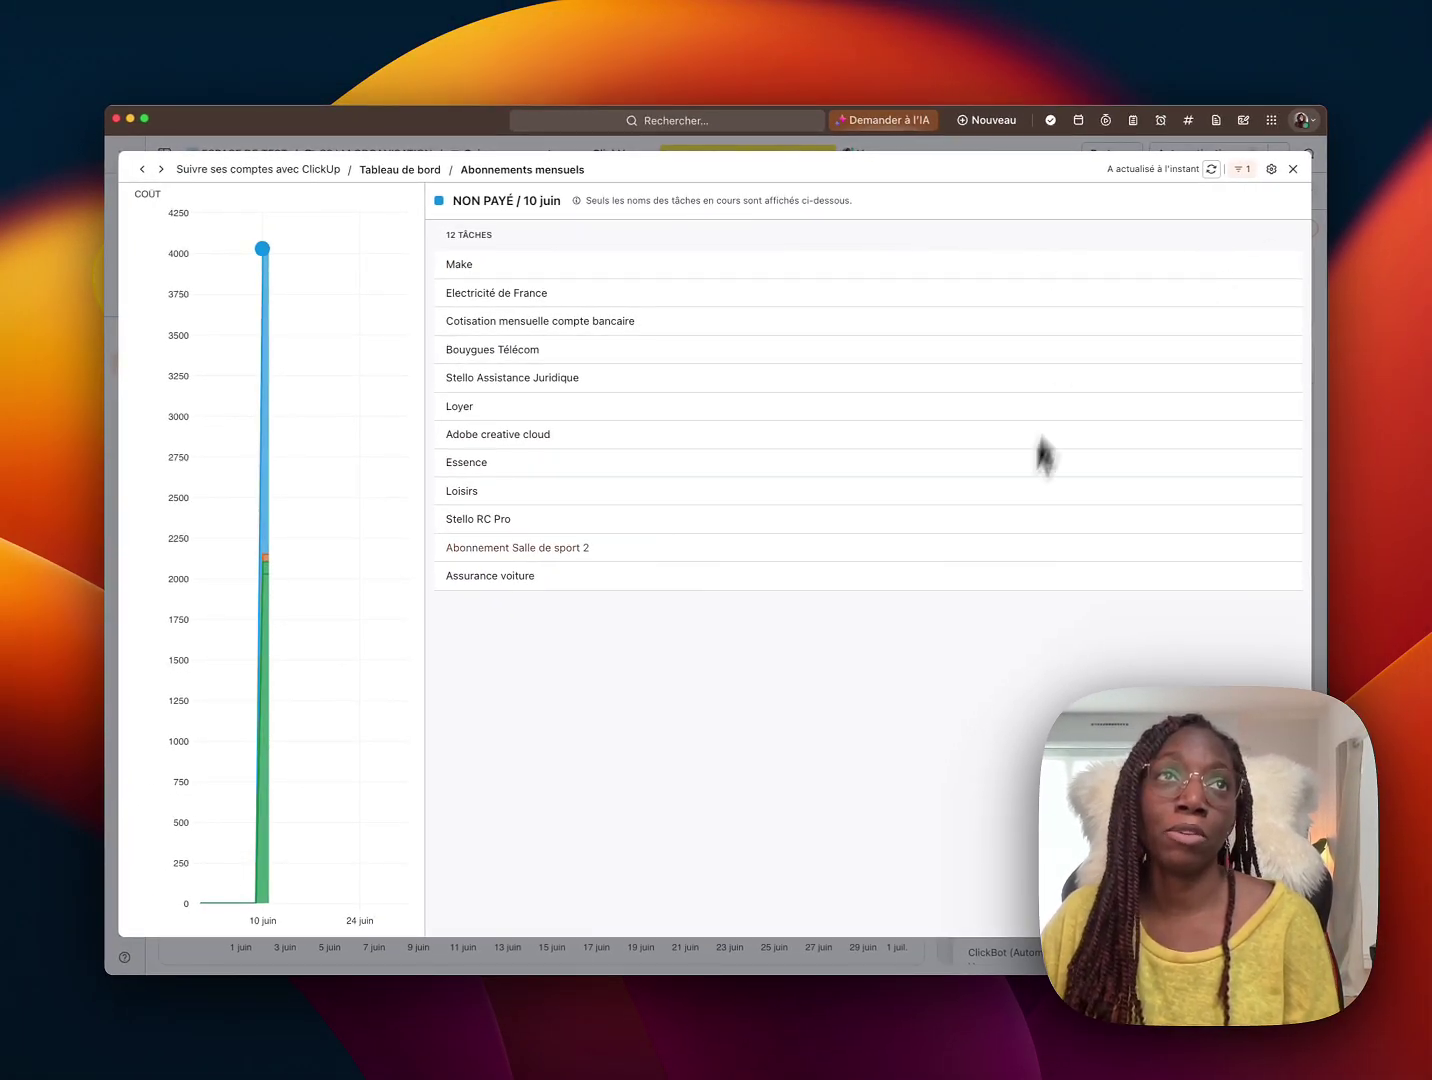
{"action": "left_click", "coordinate": [1292, 170]}
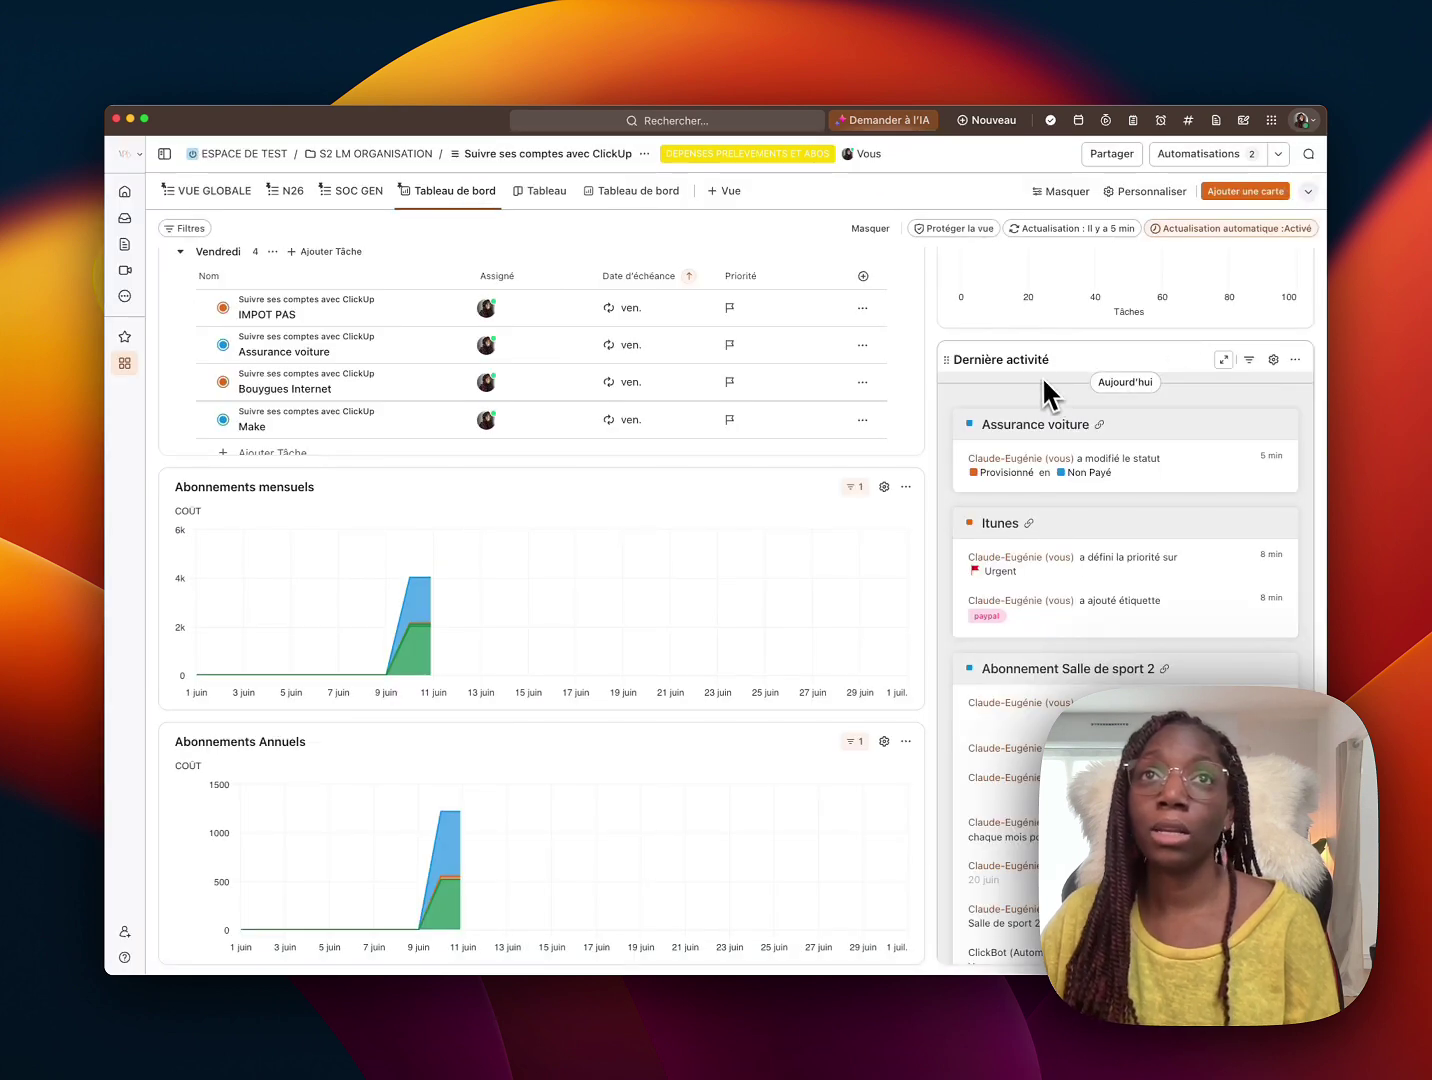
Review the settings of the Dernière activité card without changing them, and read through its activity feed
{"action": "left_click", "coordinate": [1272, 363]}
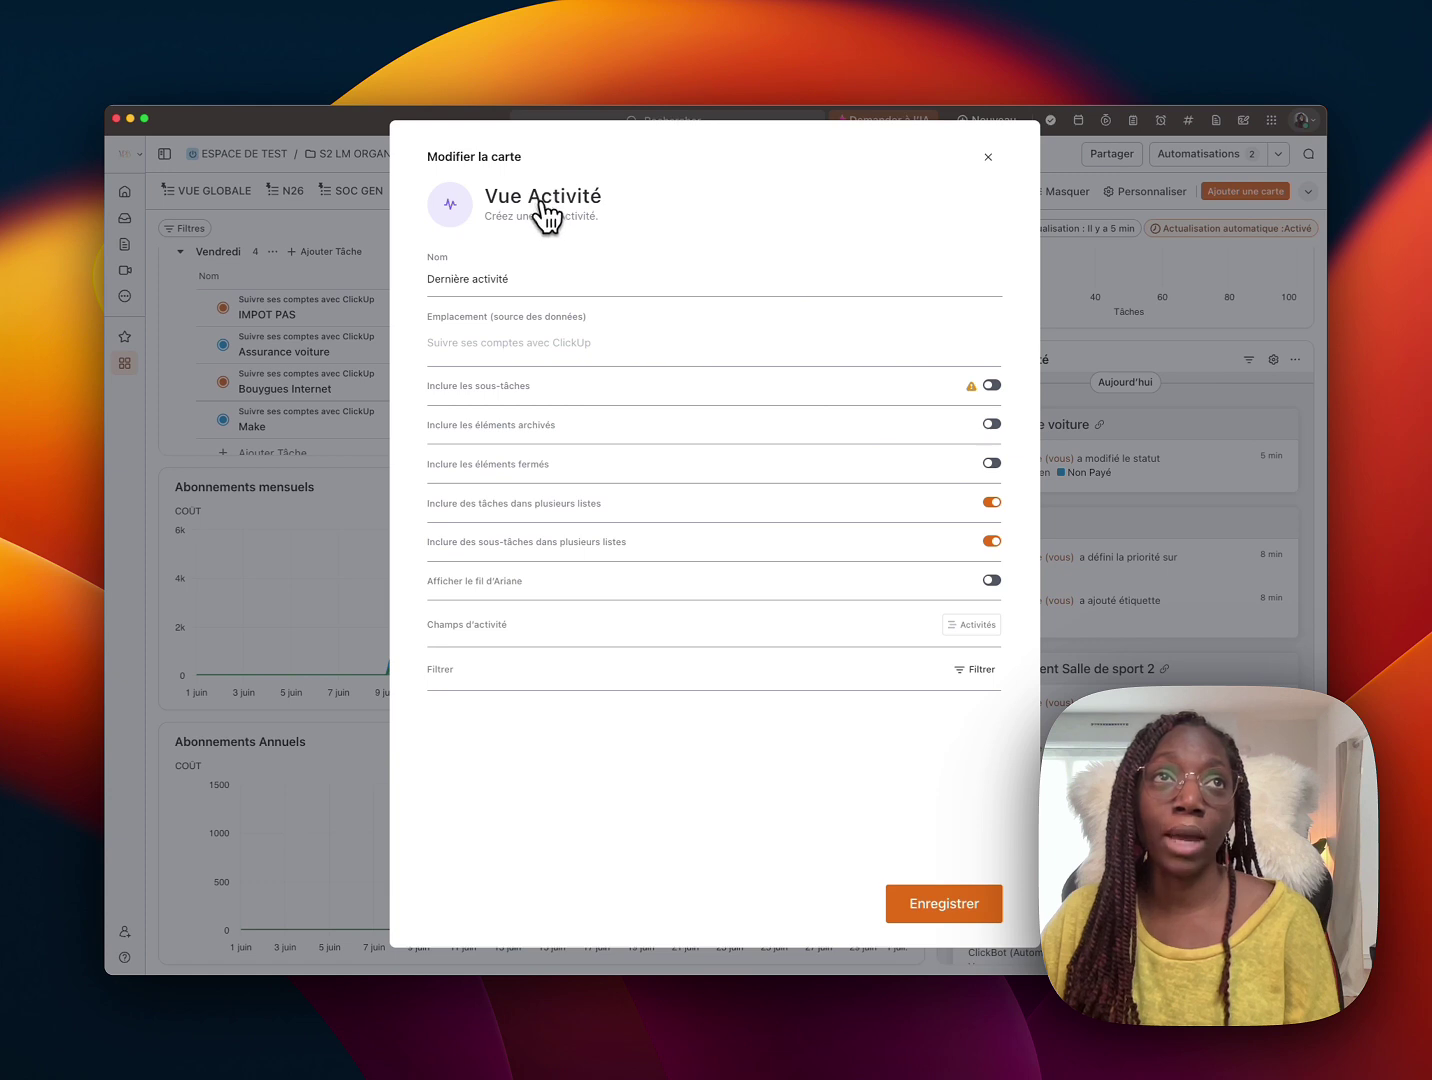
{"action": "left_click", "coordinate": [989, 158]}
{"action": "scroll", "coordinate": [1072, 532], "scroll_direction": "down", "scroll_amount": 2}
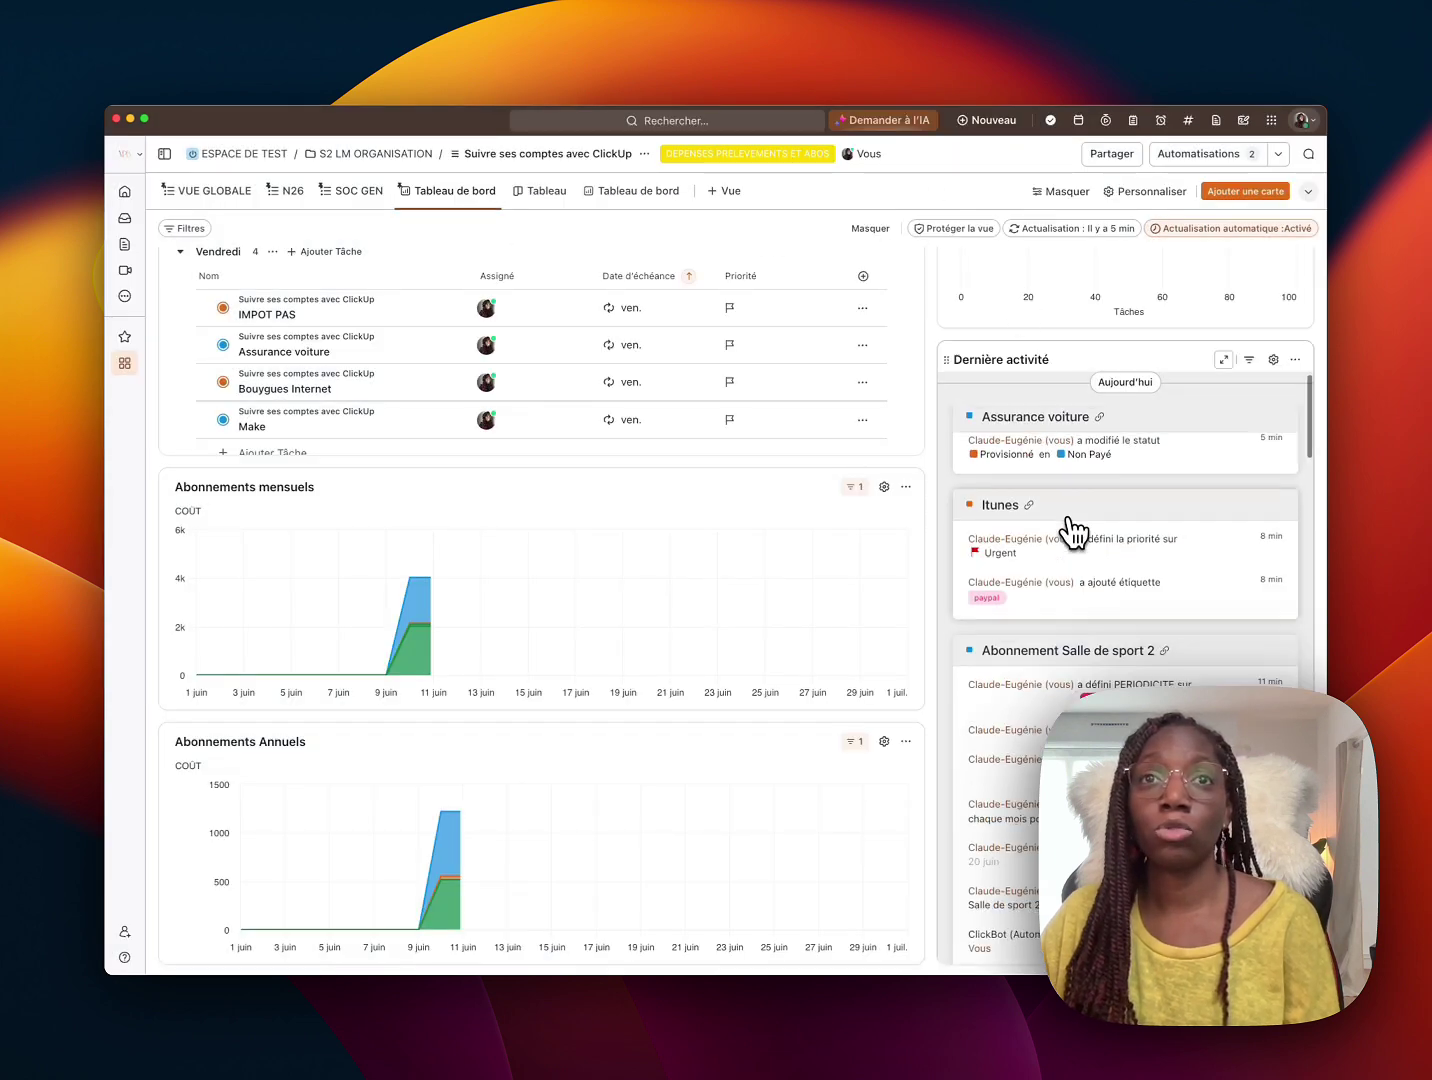
{"action": "scroll", "coordinate": [1072, 534], "scroll_direction": "down", "scroll_amount": 5}
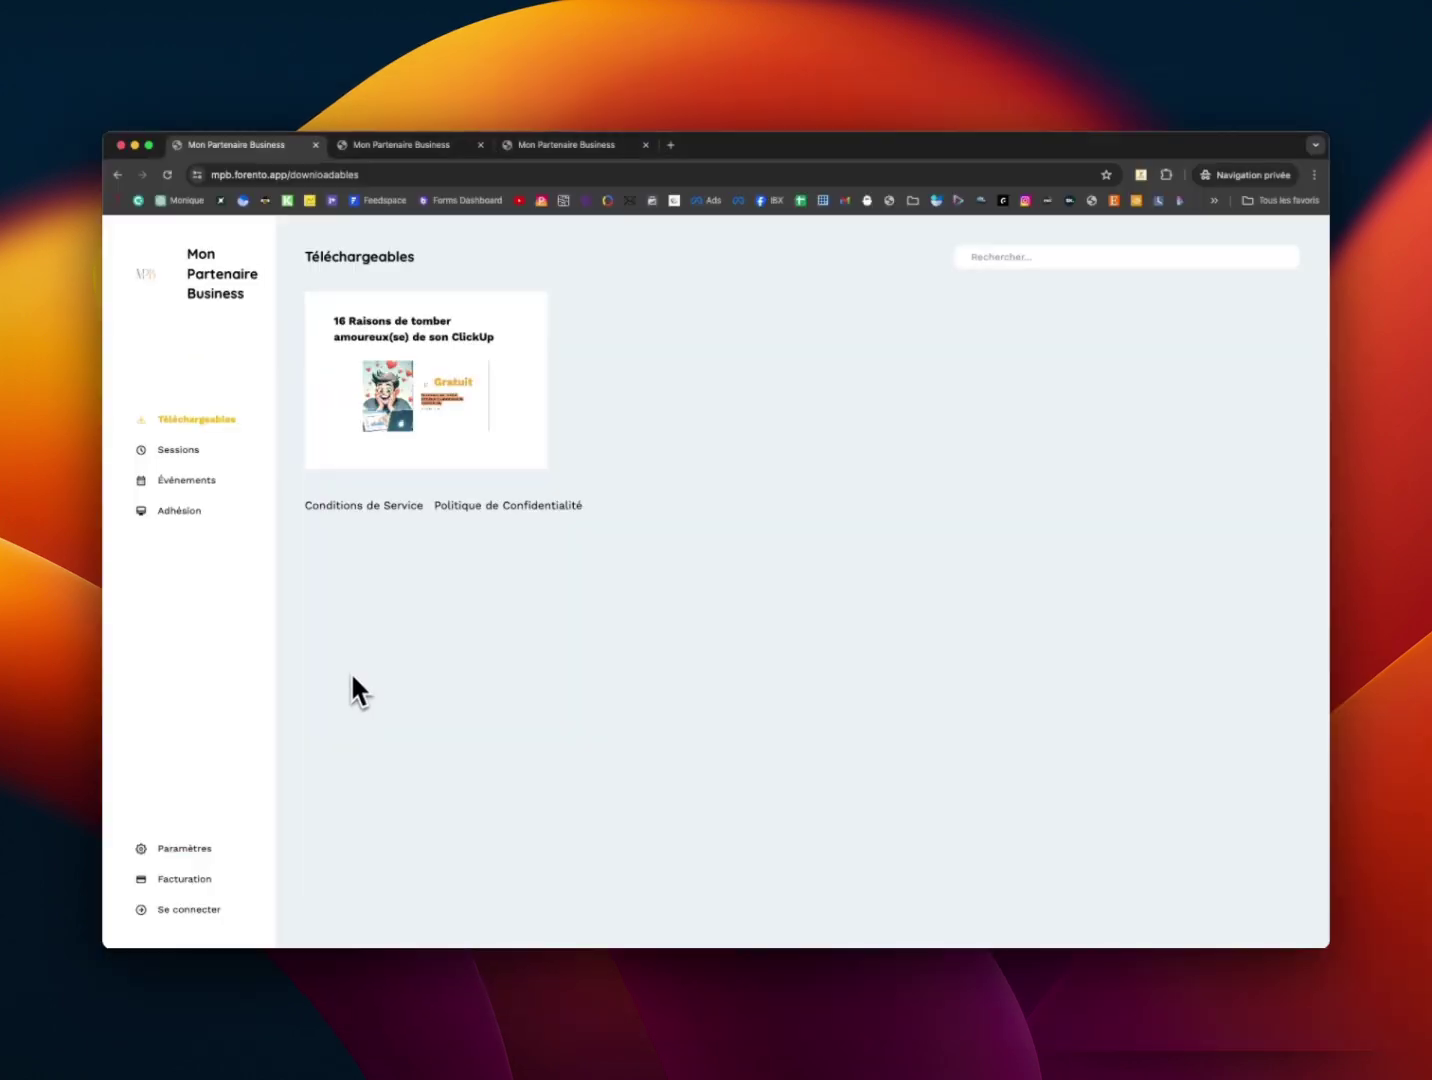
On the Mon Partenaire Business site, view the event "Automatiser l'envoi de facture avec ClickUp et Make" and open the Adhésion page
{"action": "left_click", "coordinate": [188, 480]}
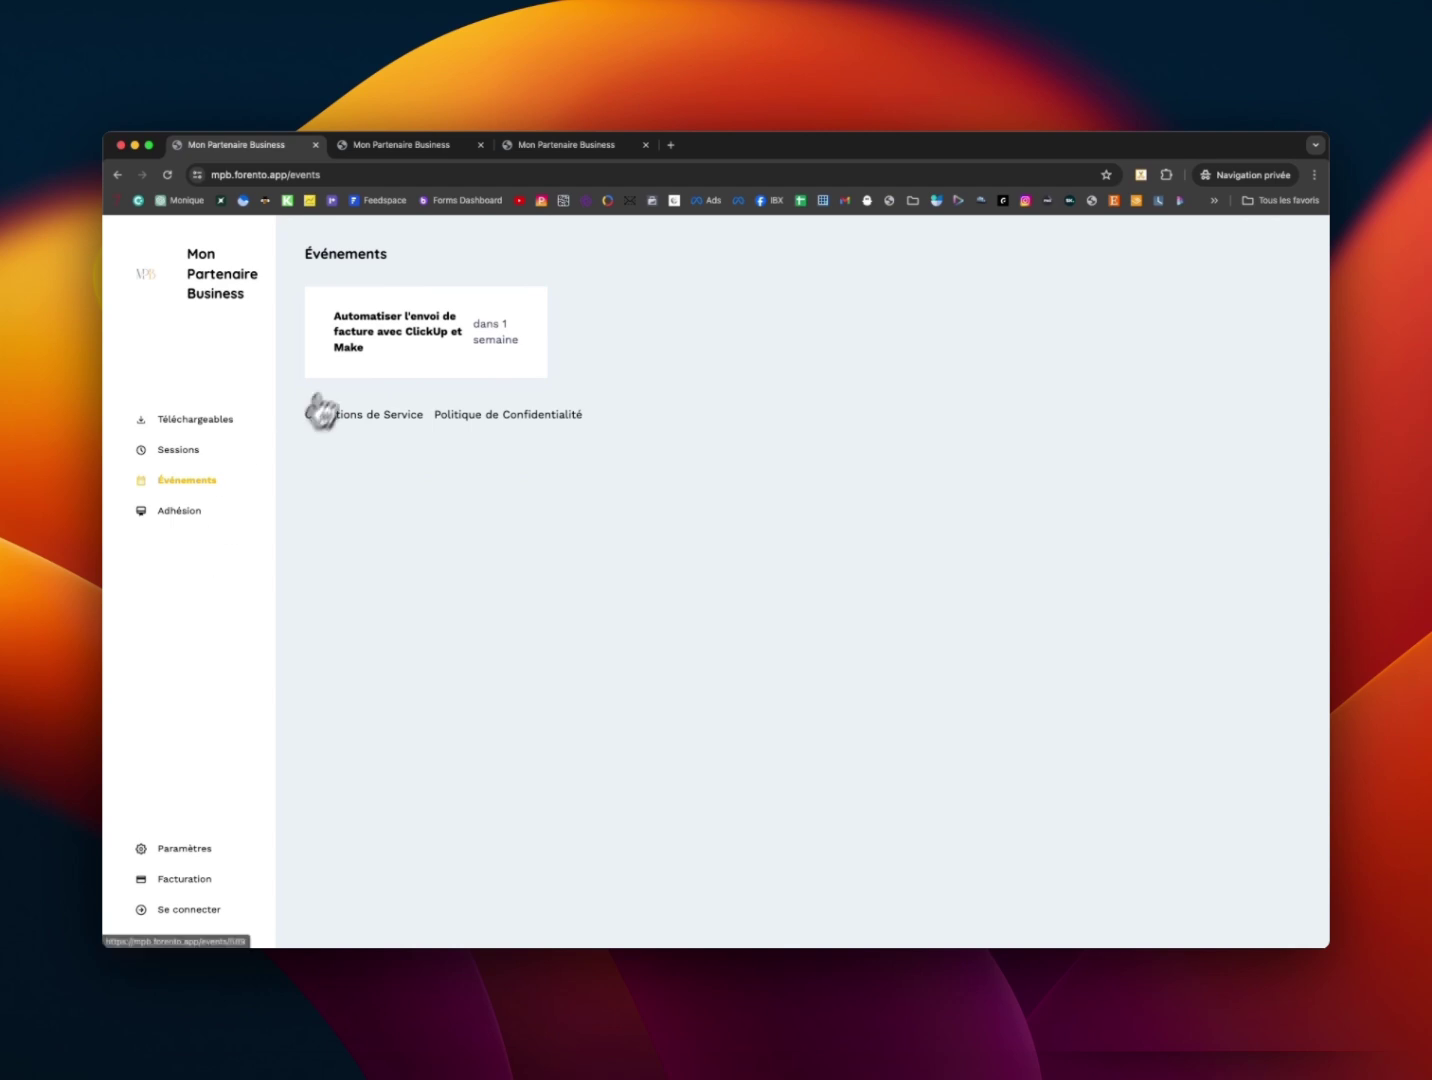
{"action": "left_click", "coordinate": [368, 345]}
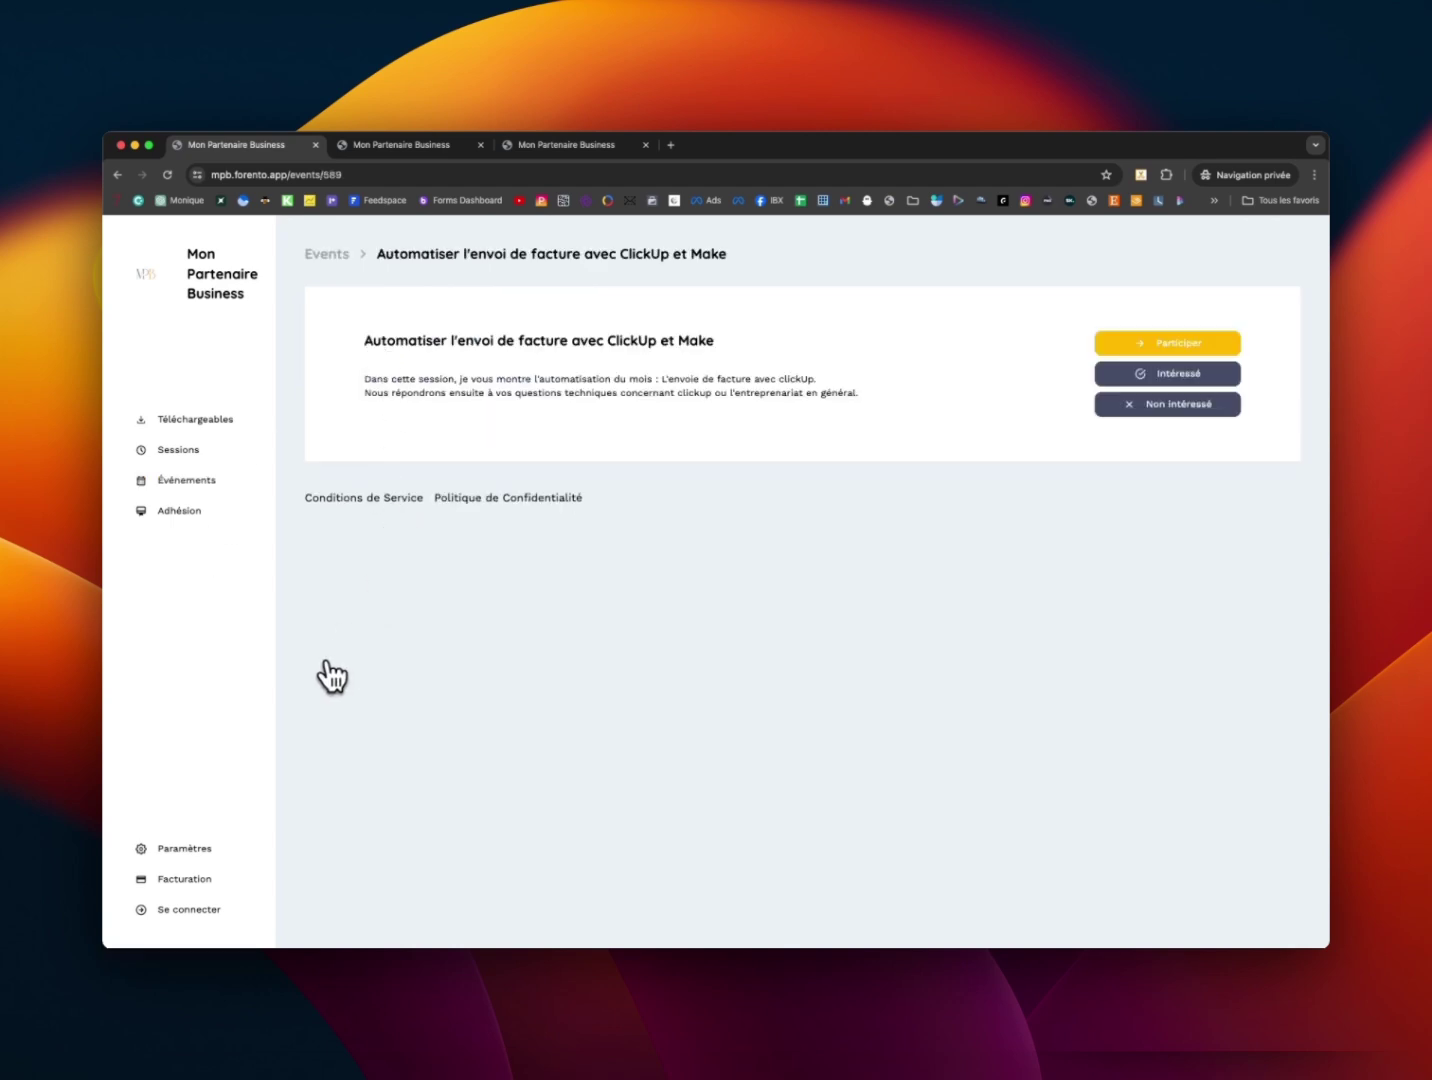
{"action": "left_click", "coordinate": [193, 513]}
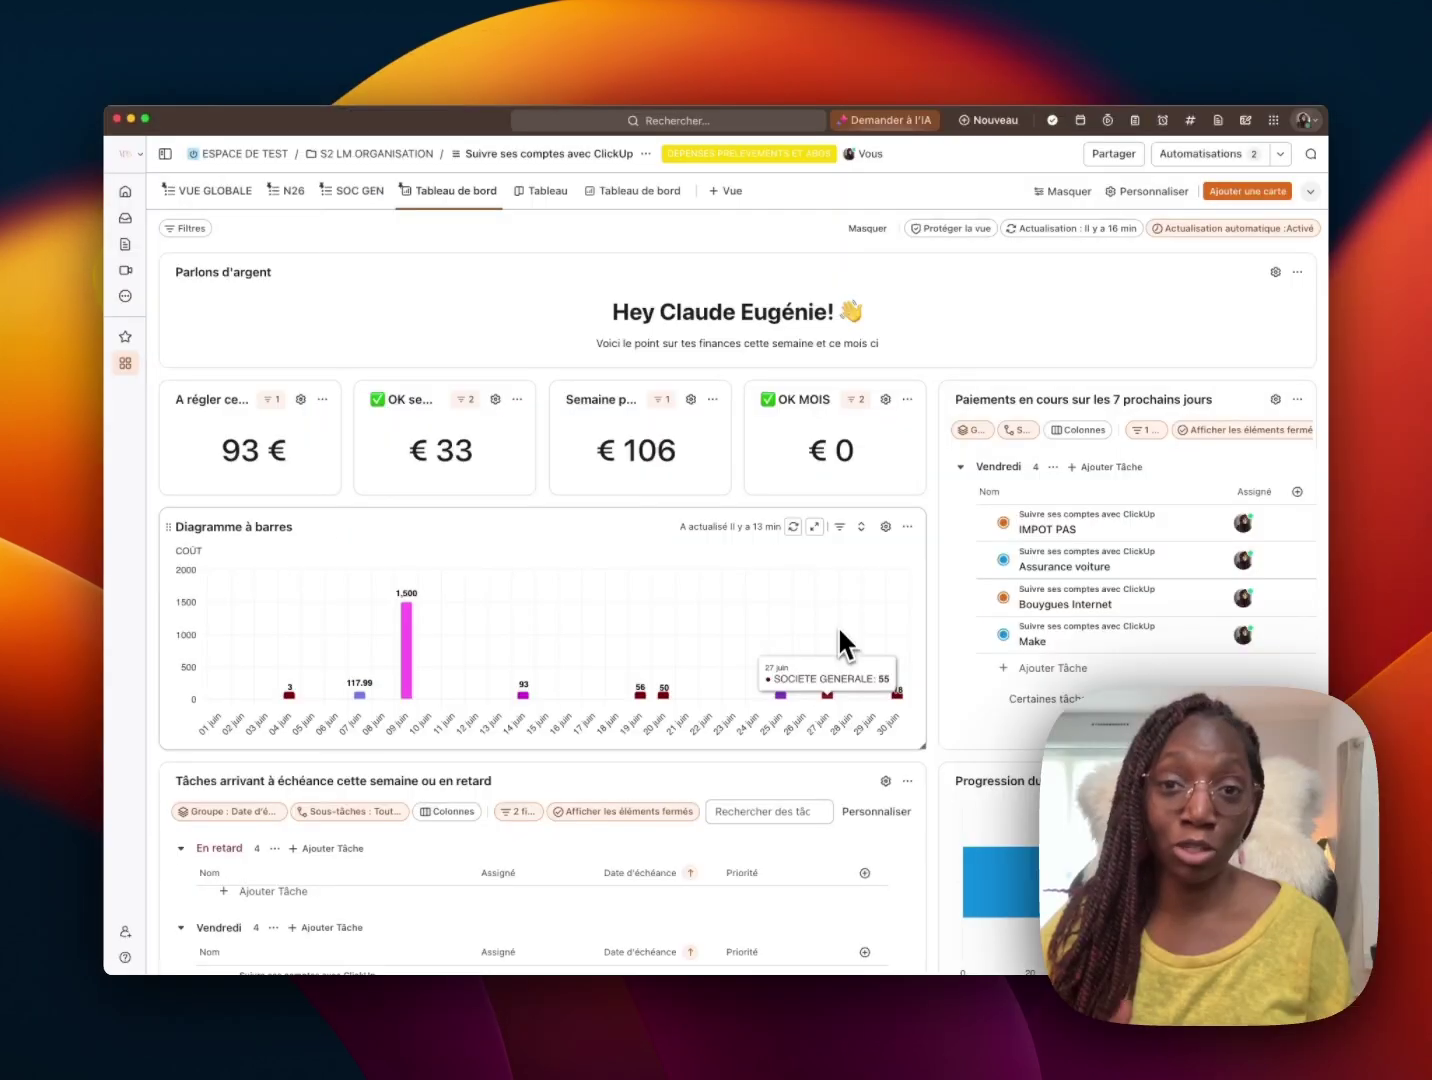